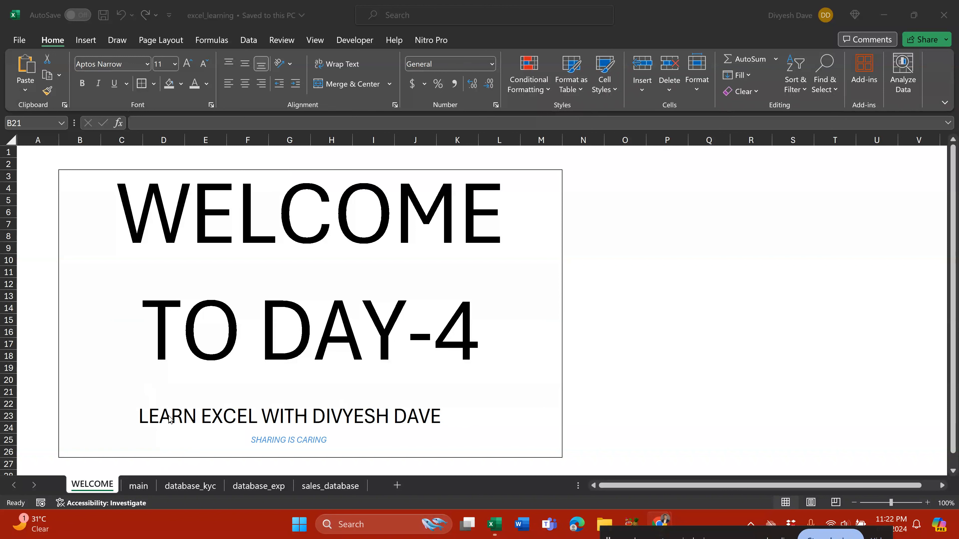
# On the main sheet, set the font color of the grey note block in D110:F111 to Automatic.
pyautogui.click(167, 447)
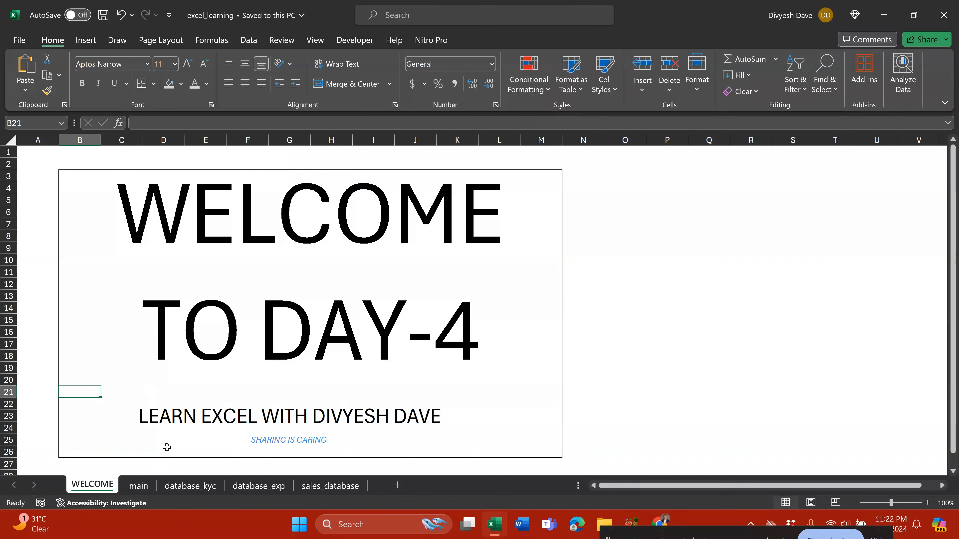
pyautogui.click(139, 486)
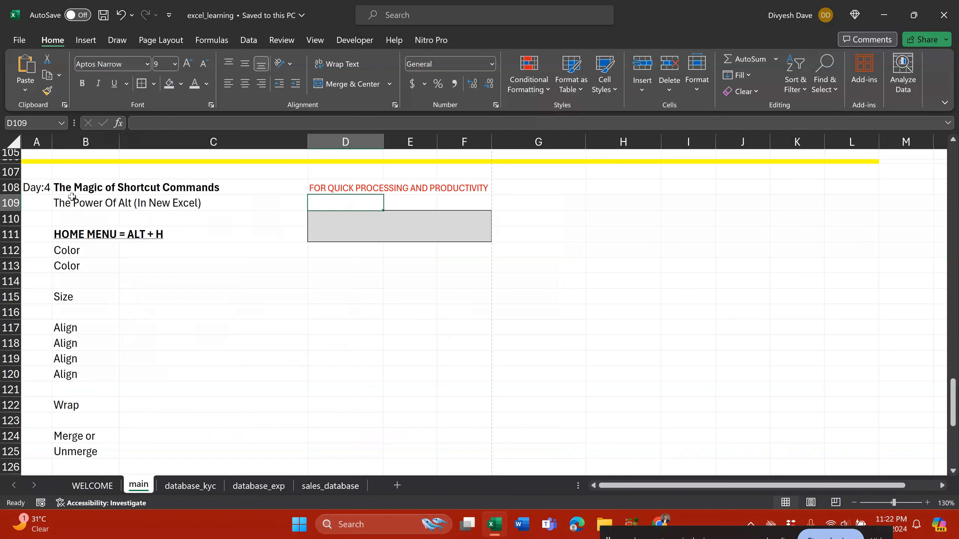
pyautogui.click(322, 216)
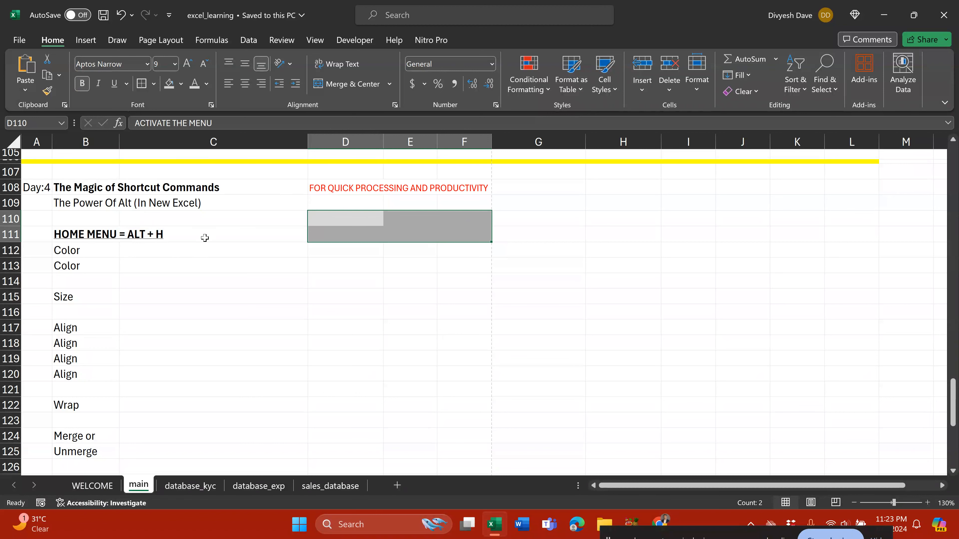
pyautogui.click(207, 84)
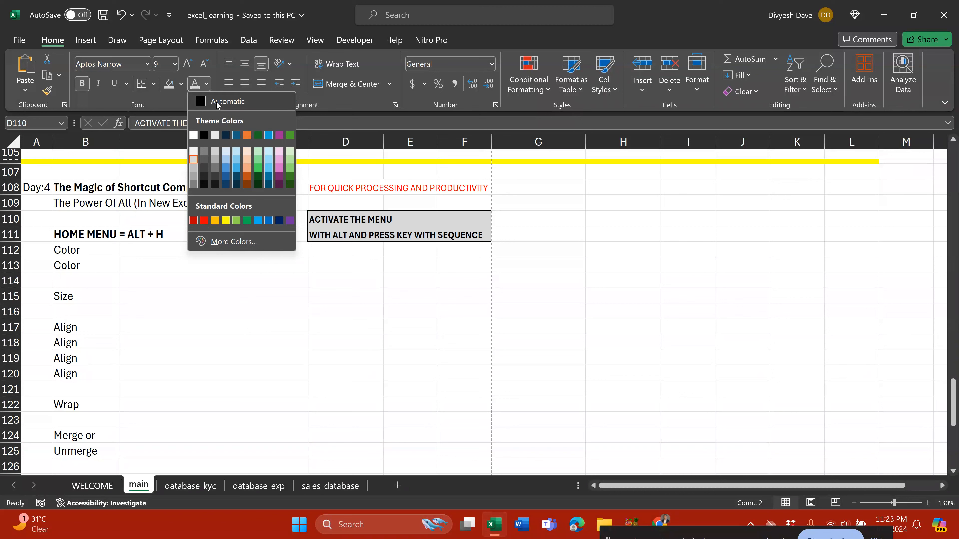
pyautogui.click(214, 100)
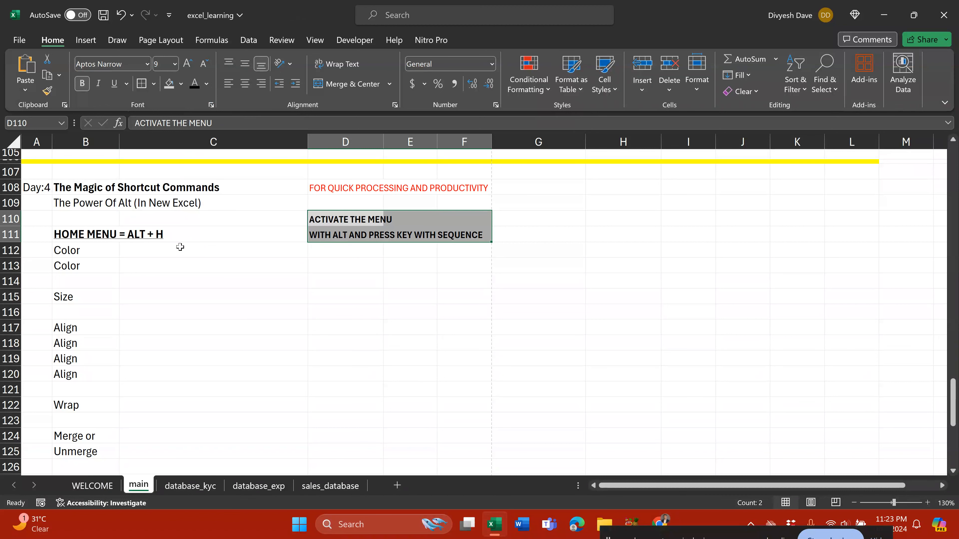
# Display the Alt shortcut hints for the main command groups and for the Home commands.
pyautogui.press('alt')
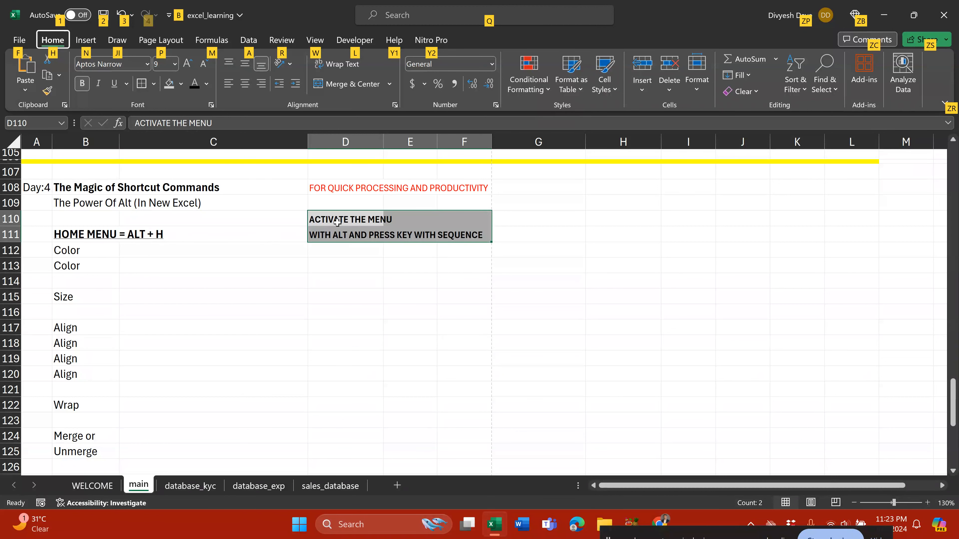
pyautogui.click(337, 222)
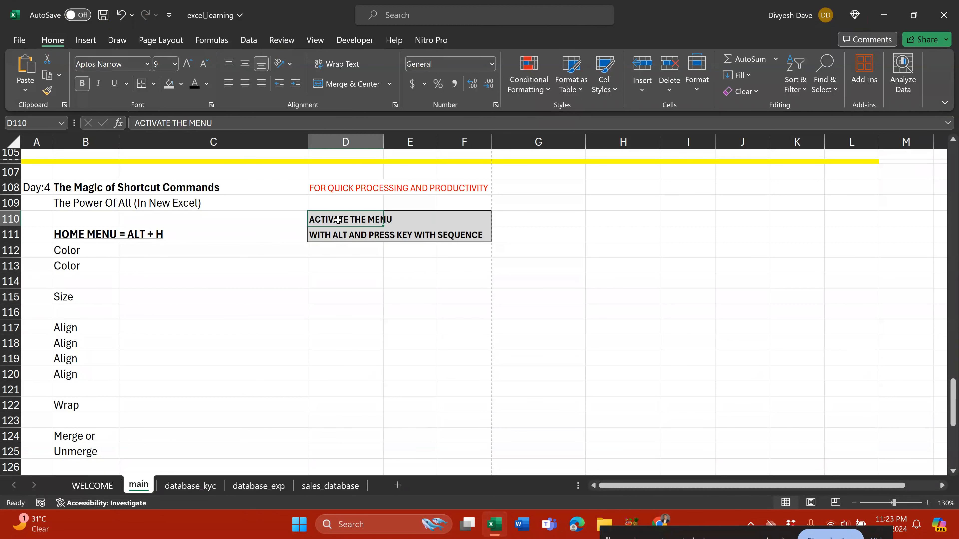
pyautogui.click(332, 236)
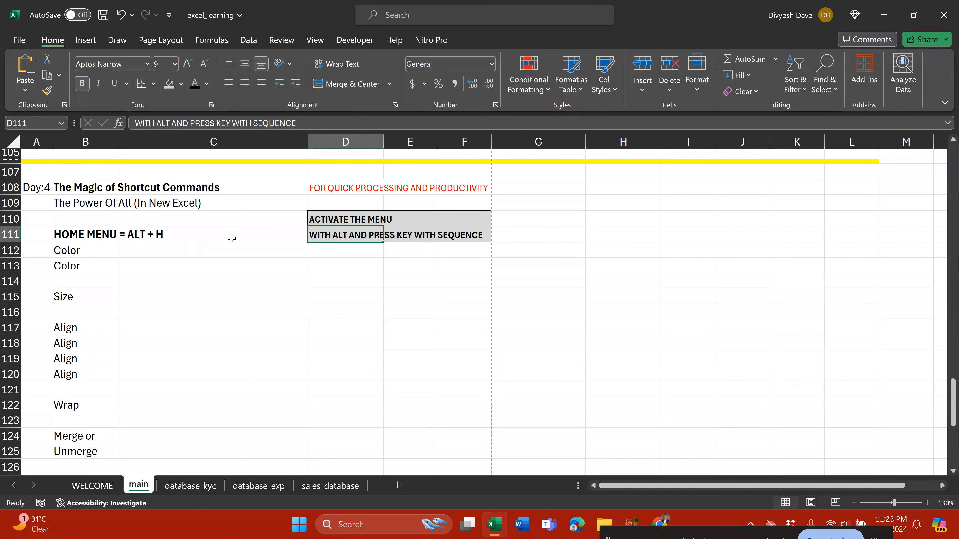
pyautogui.press('alt')
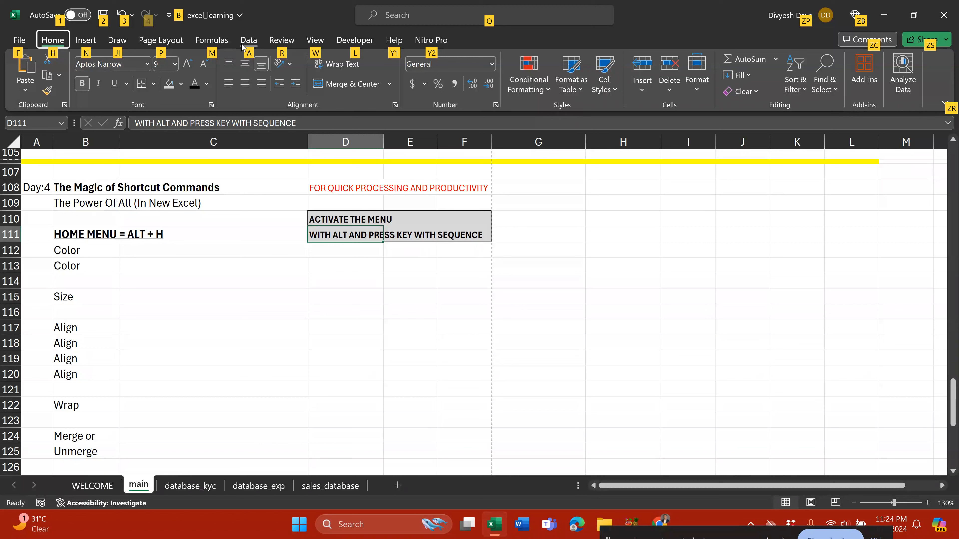
pyautogui.press('Escape')
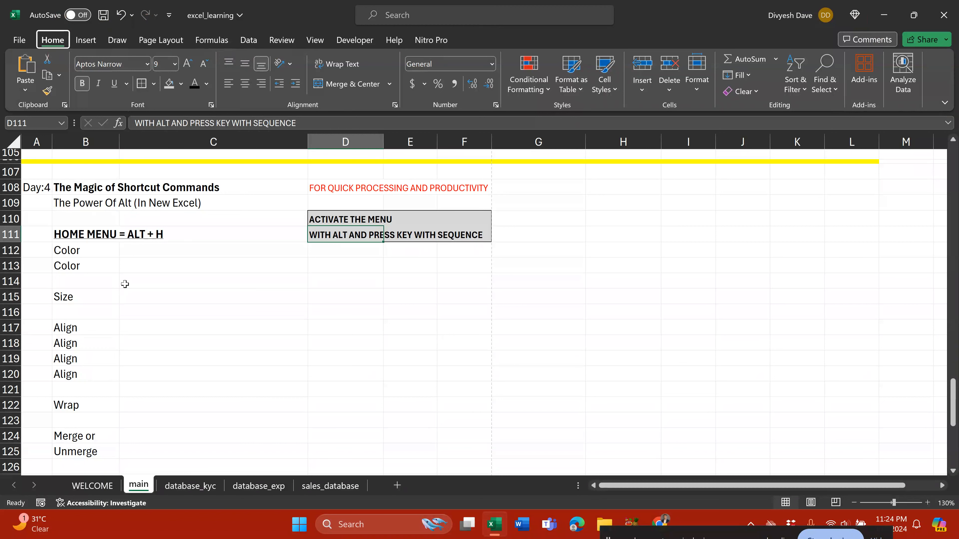
pyautogui.hotkey('alt', 'h')
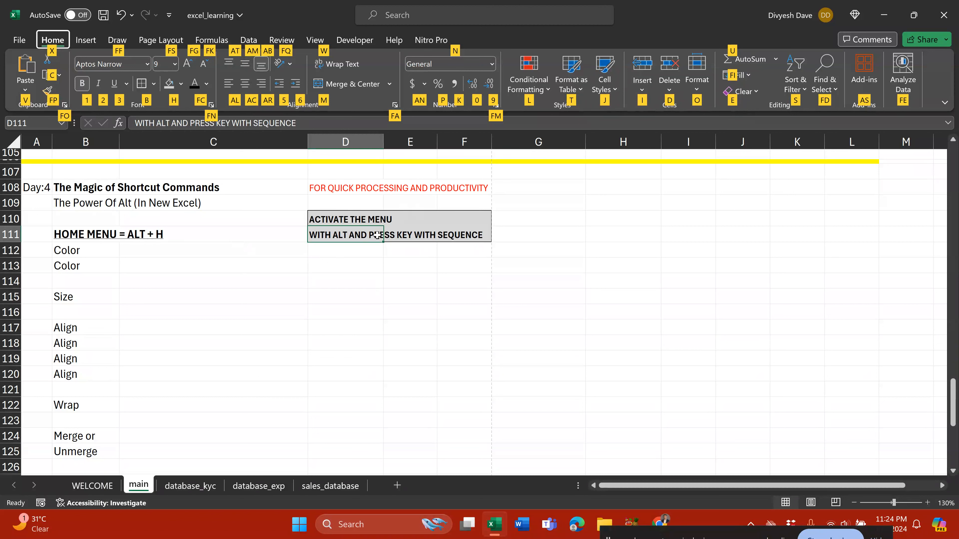
pyautogui.press('Escape')
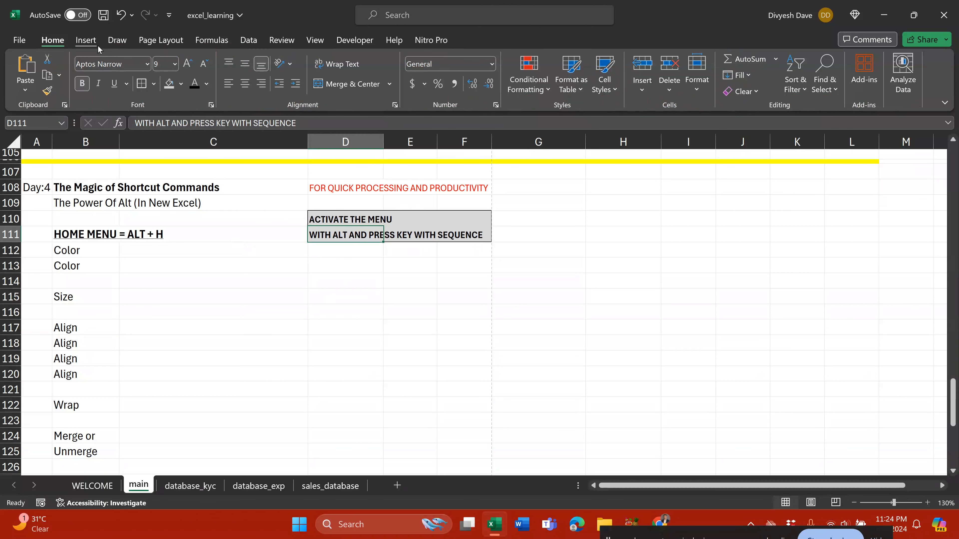
# Display the Alt shortcut hints for the Insert commands and for the Draw commands.
pyautogui.click(86, 40)
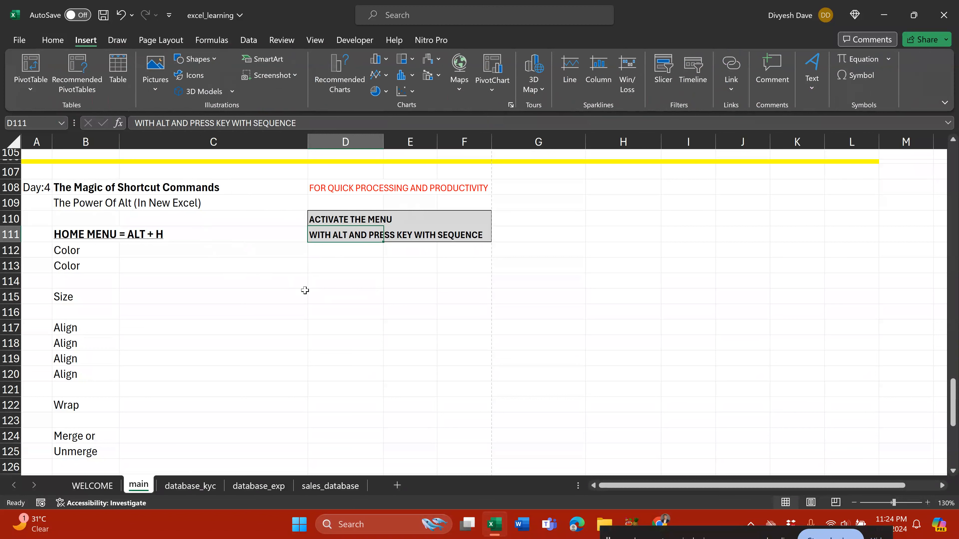
pyautogui.press('alt')
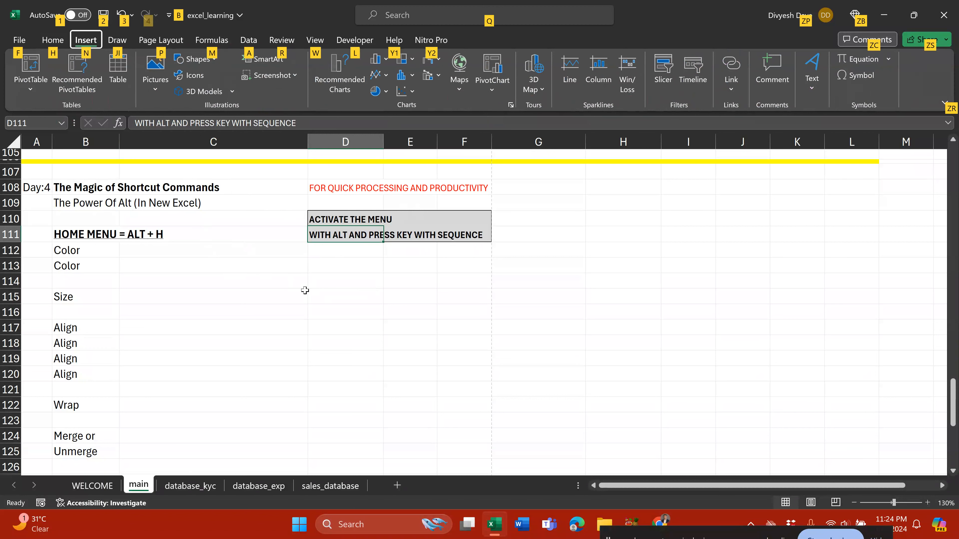
pyautogui.press('n')
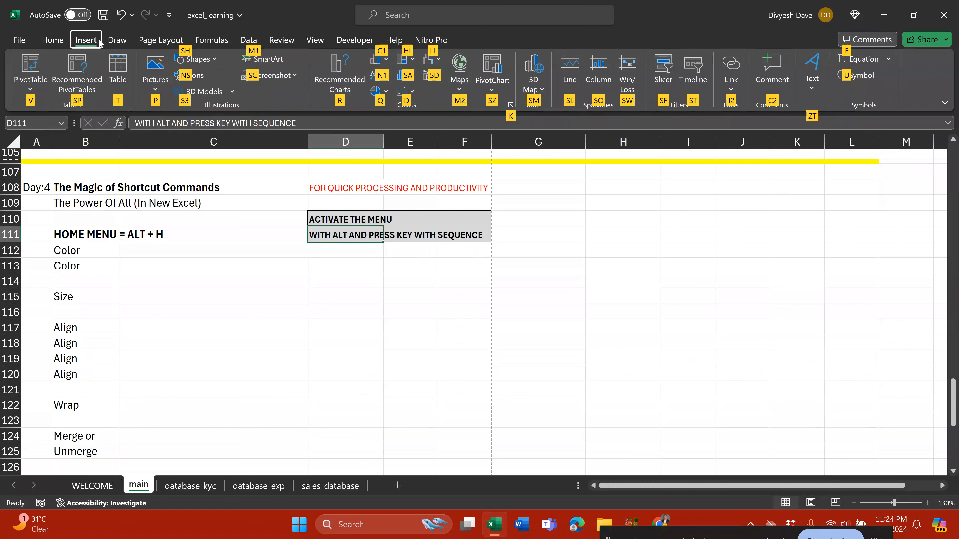
pyautogui.click(121, 41)
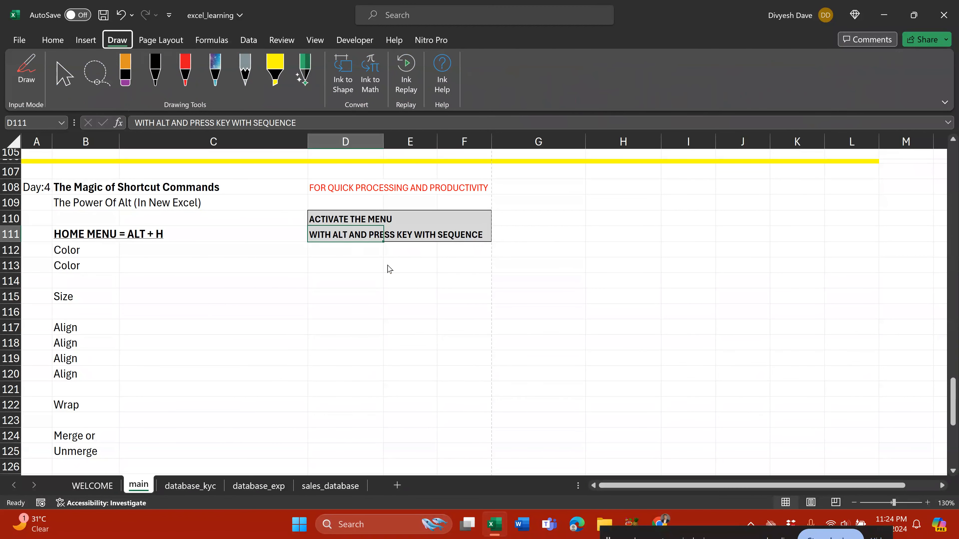
pyautogui.press('alt')
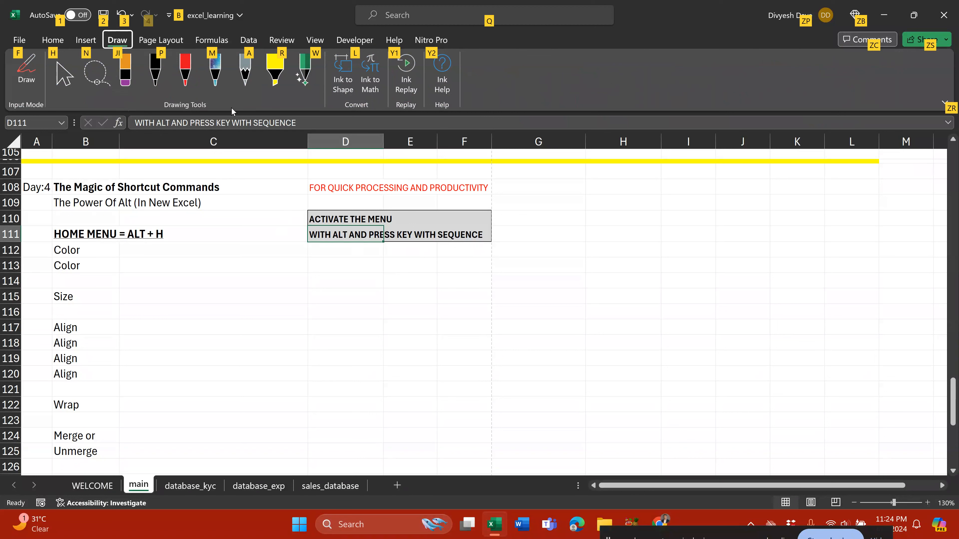
pyautogui.press('j')
pyautogui.press('i')
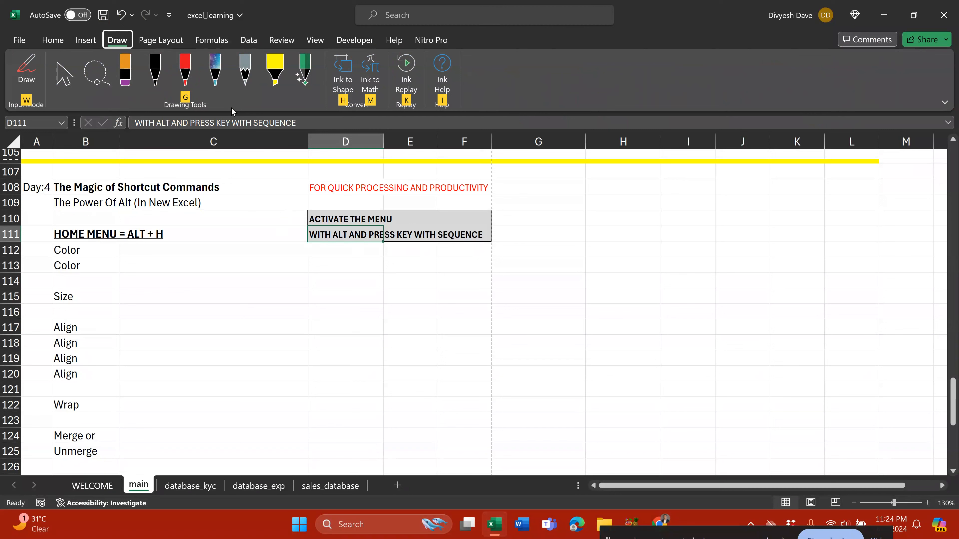
# Display the Alt shortcut hints for the Page Layout commands.
pyautogui.click(166, 40)
pyautogui.press('alt')
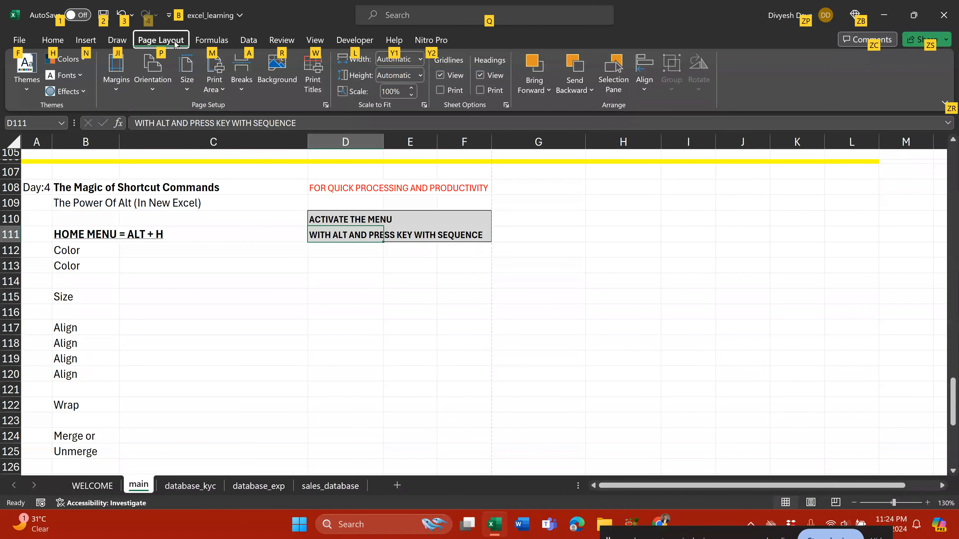
pyautogui.press('p')
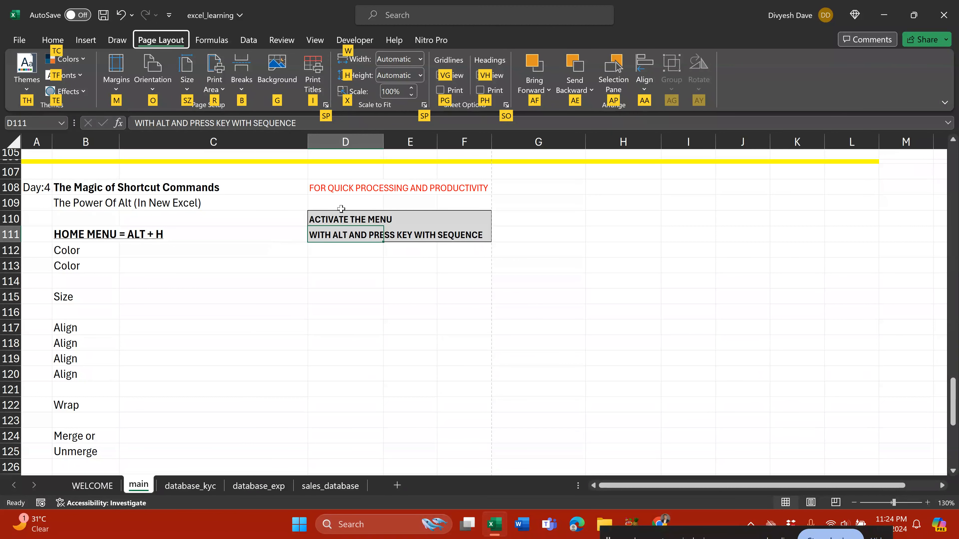
pyautogui.press('Escape')
# Apply the black font color to the hidden color shortcut notes in C112 and C113.
pyautogui.click(167, 252)
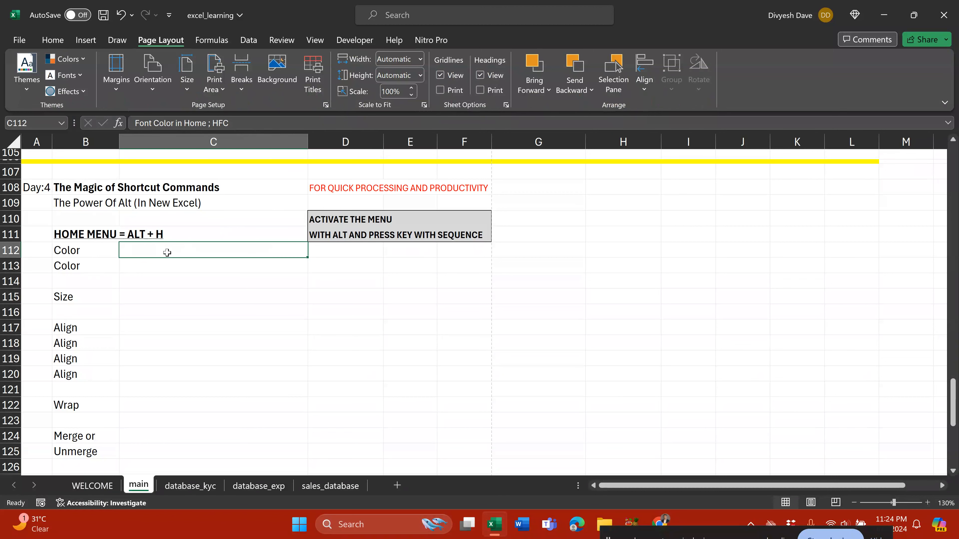
pyautogui.hotkey('alt', 'h')
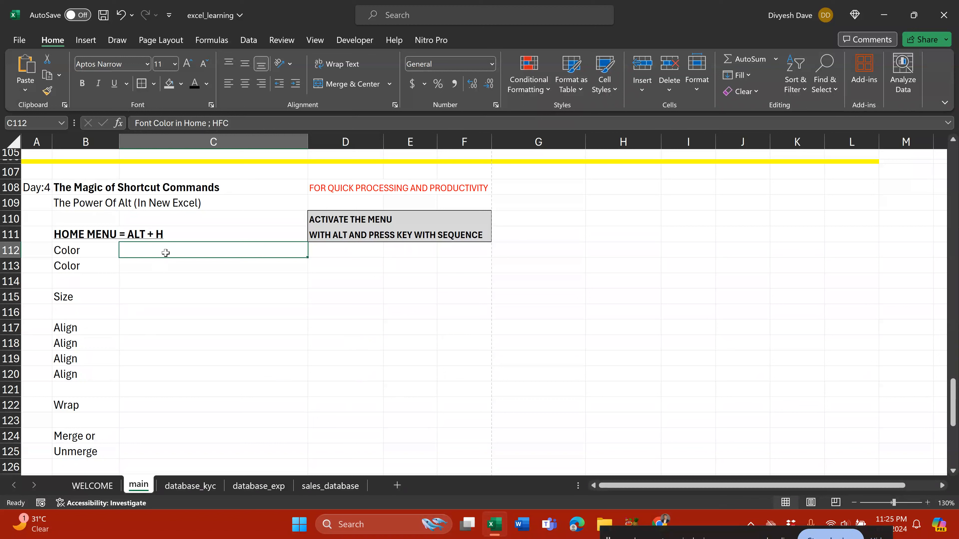
pyautogui.press('alt')
pyautogui.press('h')
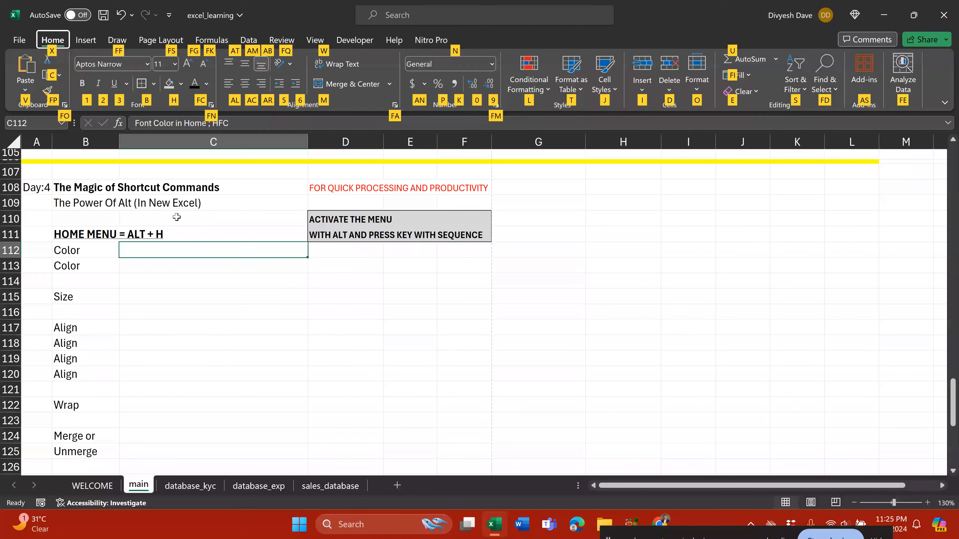
pyautogui.click(195, 84)
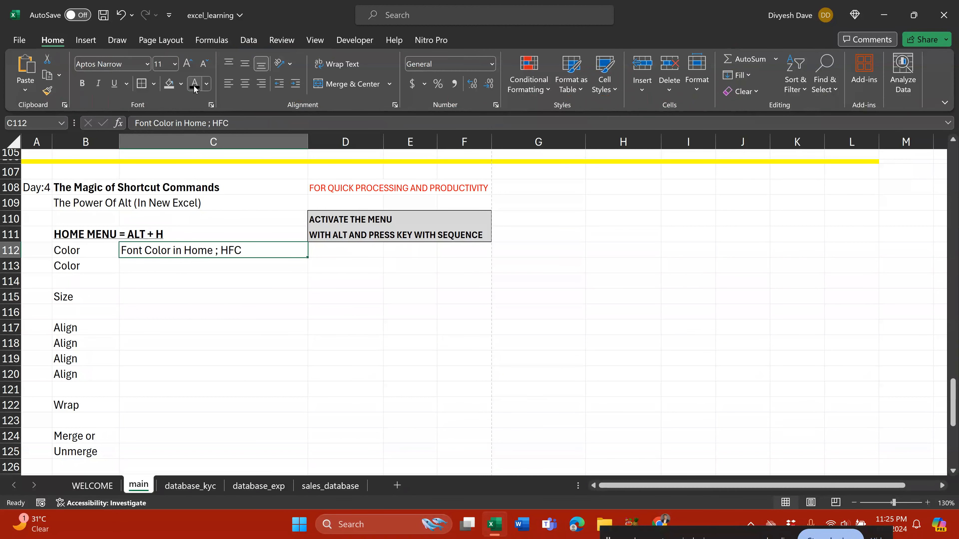
pyautogui.press('Down')
pyautogui.click(195, 84)
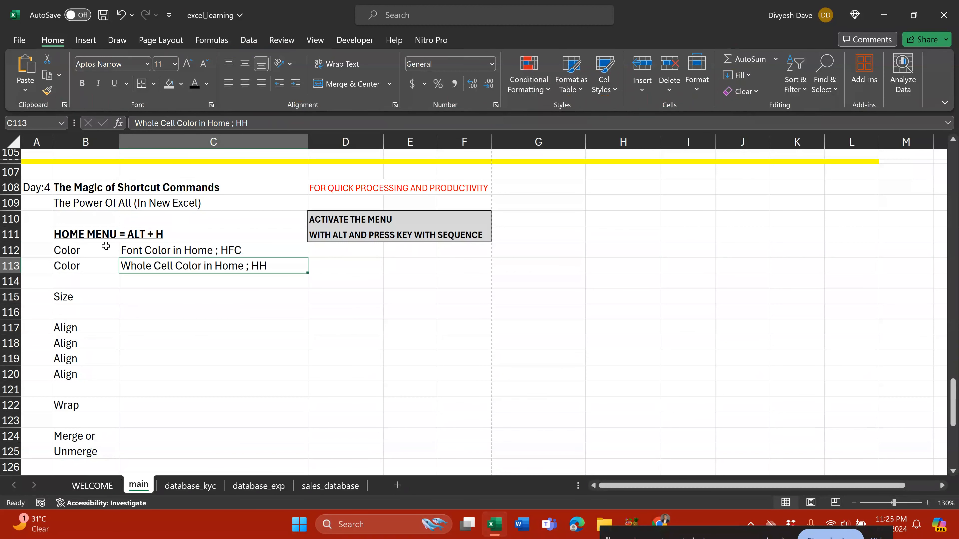
pyautogui.moveTo(87, 248); pyautogui.dragTo(155, 249)
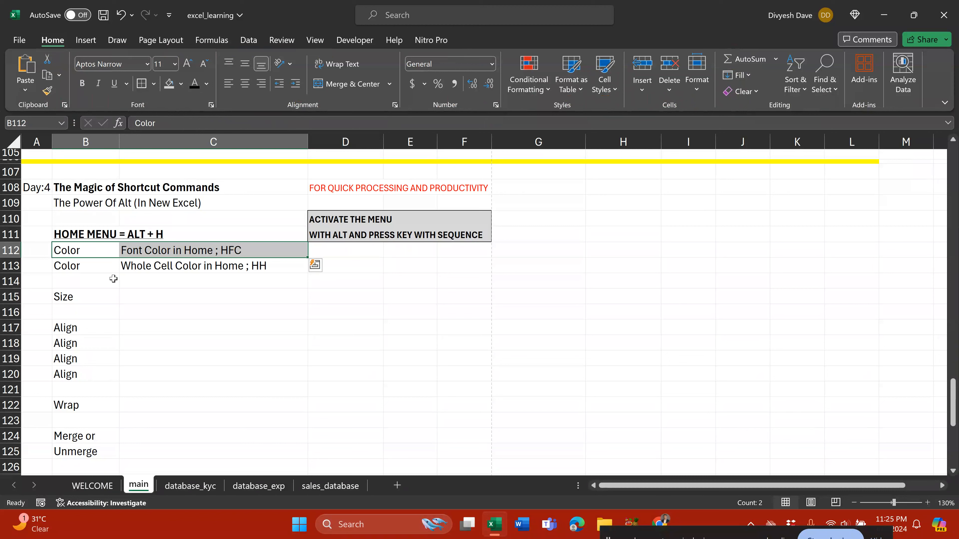
pyautogui.moveTo(100, 271); pyautogui.dragTo(169, 269)
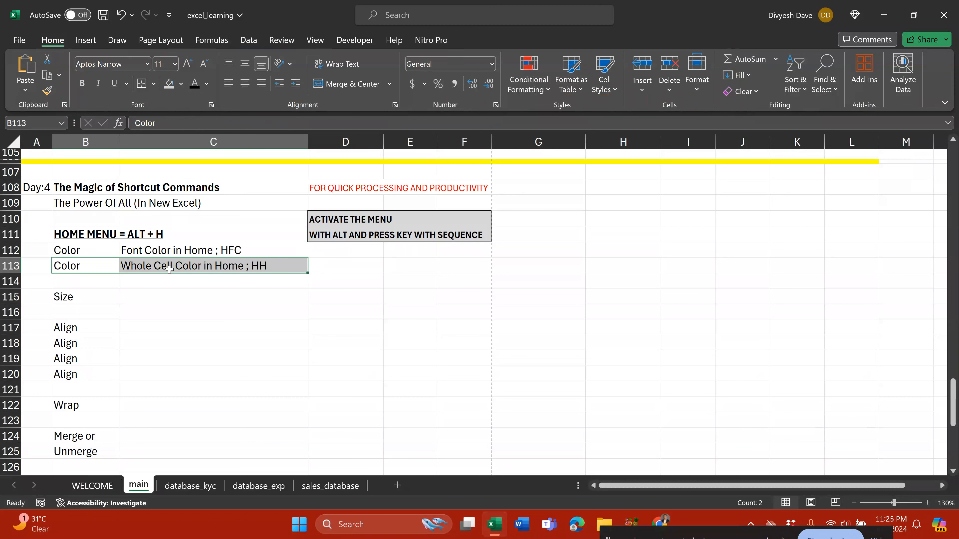
# On the database_exp sheet, delete the empty columns between ACCOUNT and CURRENCY and the empty column between Jan and Mar.
pyautogui.click(263, 488)
pyautogui.moveTo(272, 140); pyautogui.dragTo(354, 140)
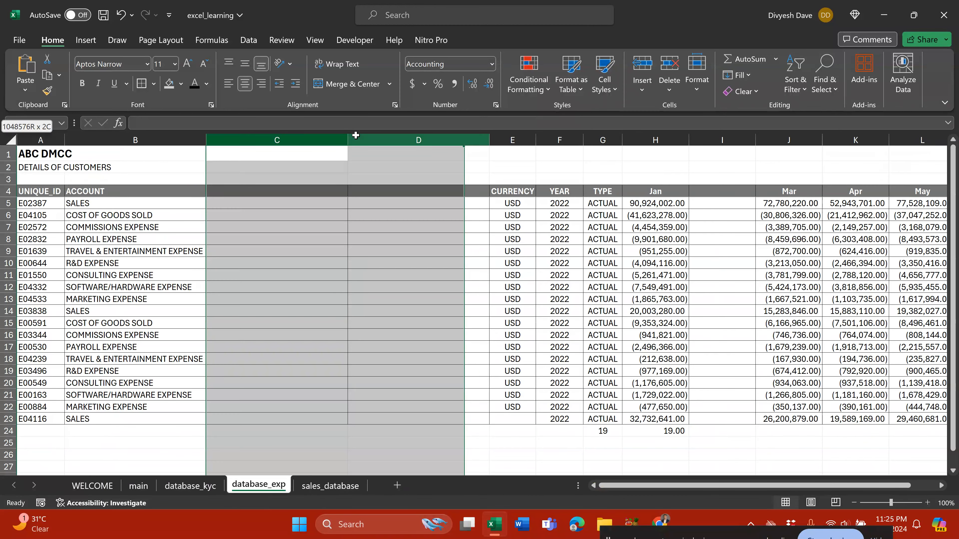
pyautogui.hotkey('ctrl', '-')
pyautogui.click(226, 286)
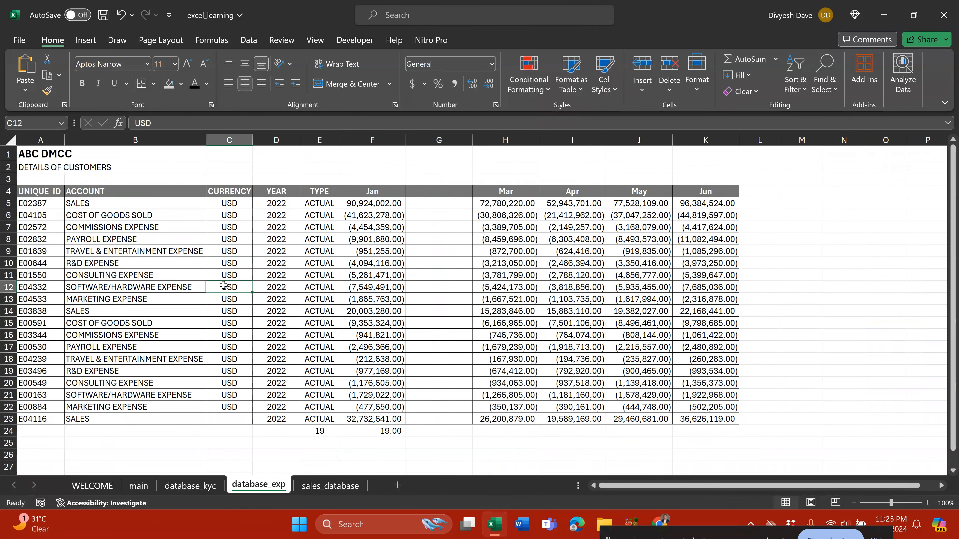
pyautogui.click(439, 143)
pyautogui.hotkey('ctrl', '-')
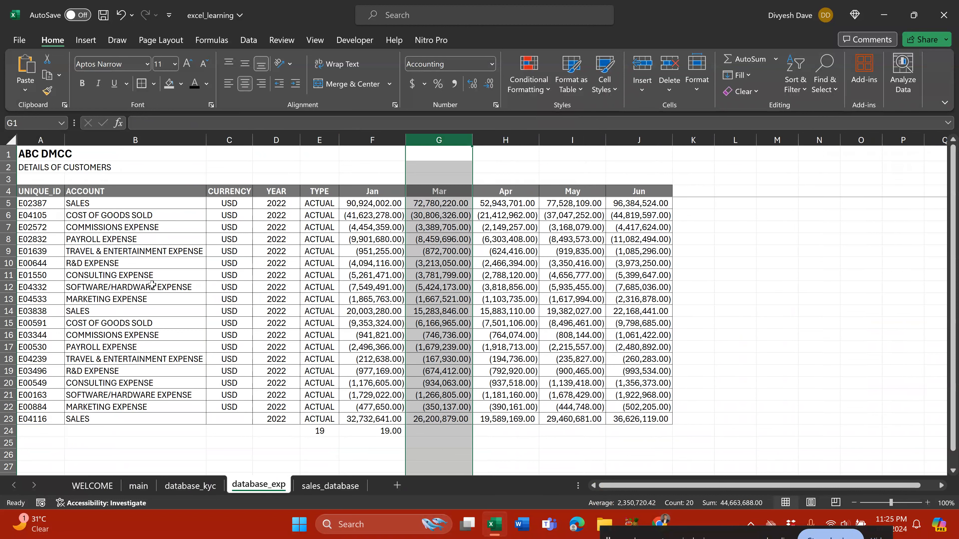
# Set the font color of TRAVEL & ENTERTAINMENT EXPENSE in cell B9 to dark green.
pyautogui.click(120, 251)
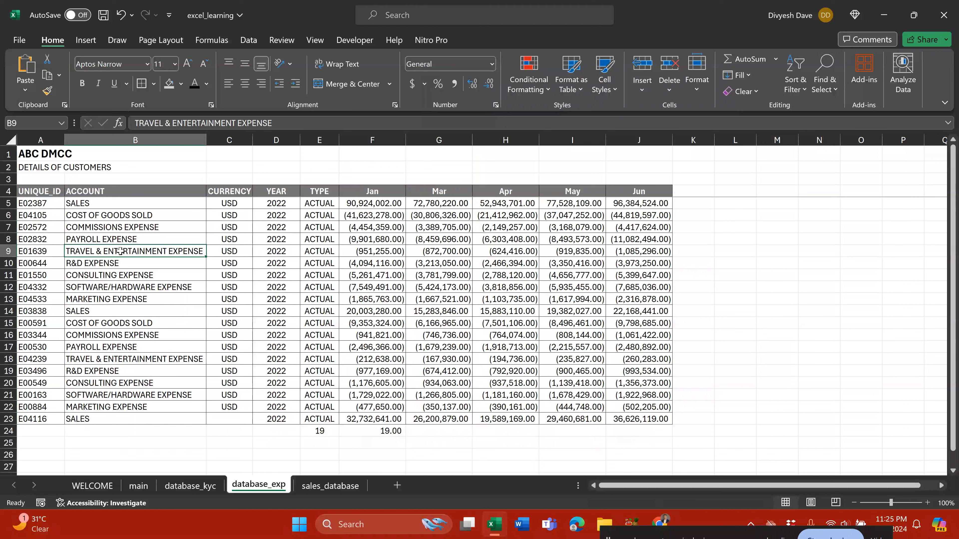
pyautogui.press('alt')
pyautogui.press('f')
pyautogui.press('c')
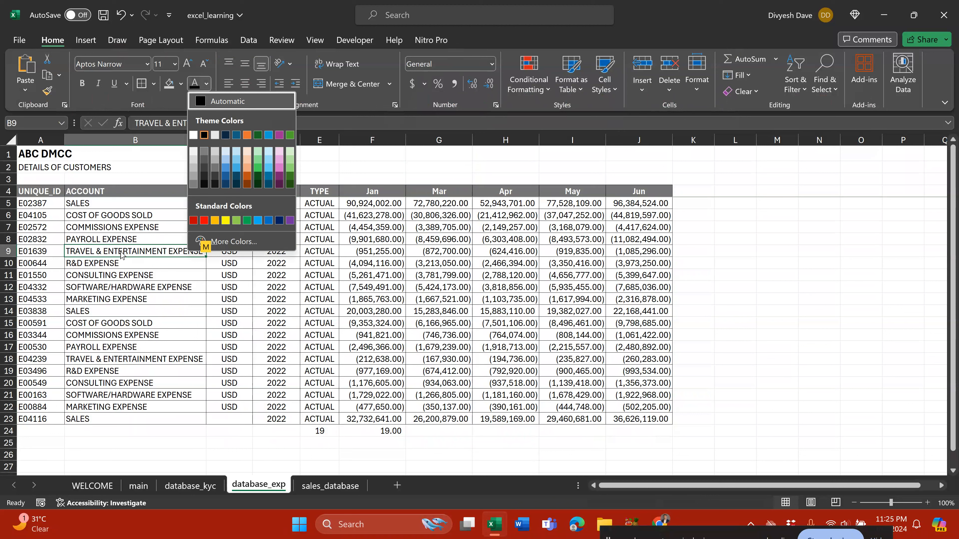
pyautogui.press('Up')
pyautogui.press('Up')
pyautogui.press('Up')
pyautogui.press('Up')
pyautogui.press('Up')
pyautogui.press('Down')
pyautogui.press('Return')
# Set the font color of SOFTWARE/HARDWARE EXPENSE in cell B12 to purple.
pyautogui.press('Down')
pyautogui.press('Down')
pyautogui.press('Down')
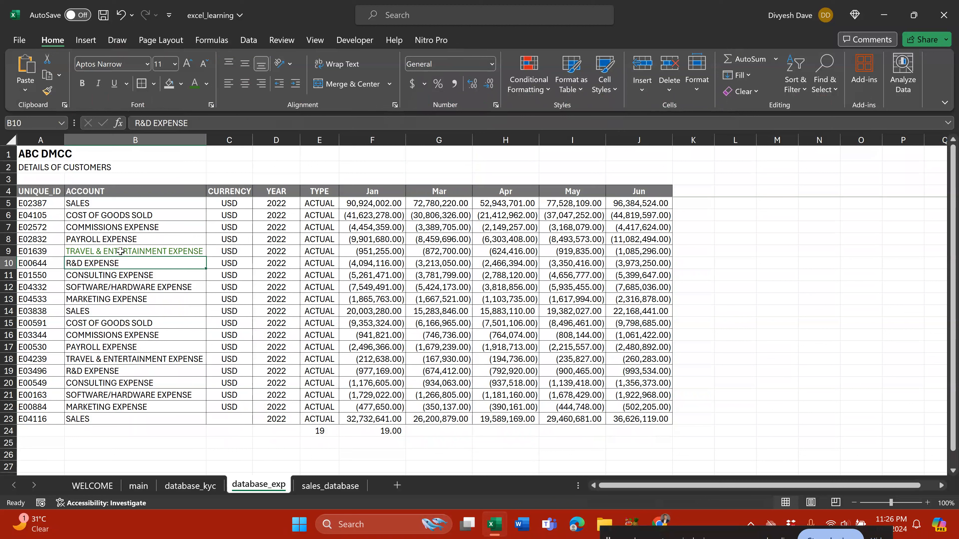
pyautogui.hotkey('alt', 'h')
pyautogui.press('f')
pyautogui.press('c')
pyautogui.press('Return')
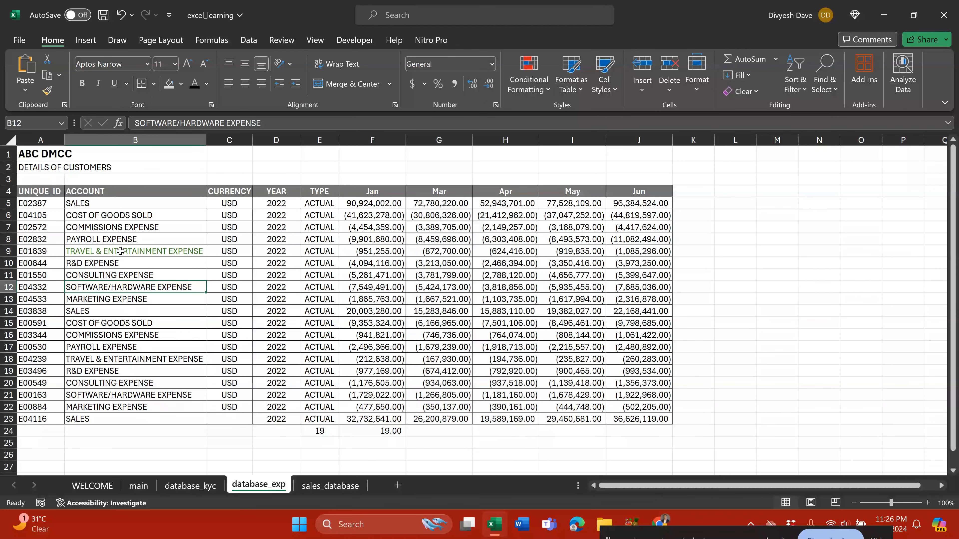
pyautogui.hotkey('alt', 'h')
pyautogui.press('f')
pyautogui.press('c')
pyautogui.press('Up')
pyautogui.press('Return')
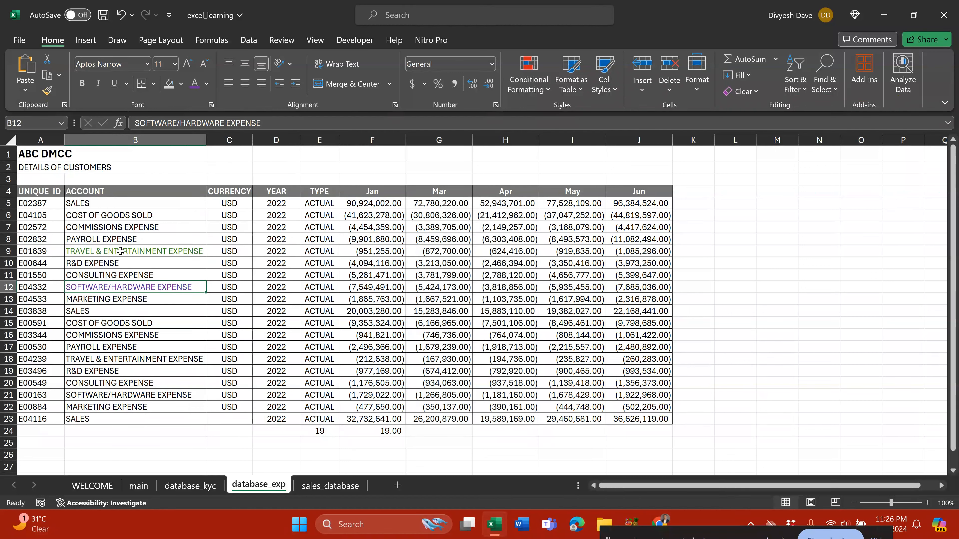
# Return to the main sheet and select the font color shortcut note in C112.
pyautogui.hotkey('ctrl', 'pageup')
pyautogui.hotkey('ctrl', 'pageup')
pyautogui.hotkey('ctrl', 'pageup')
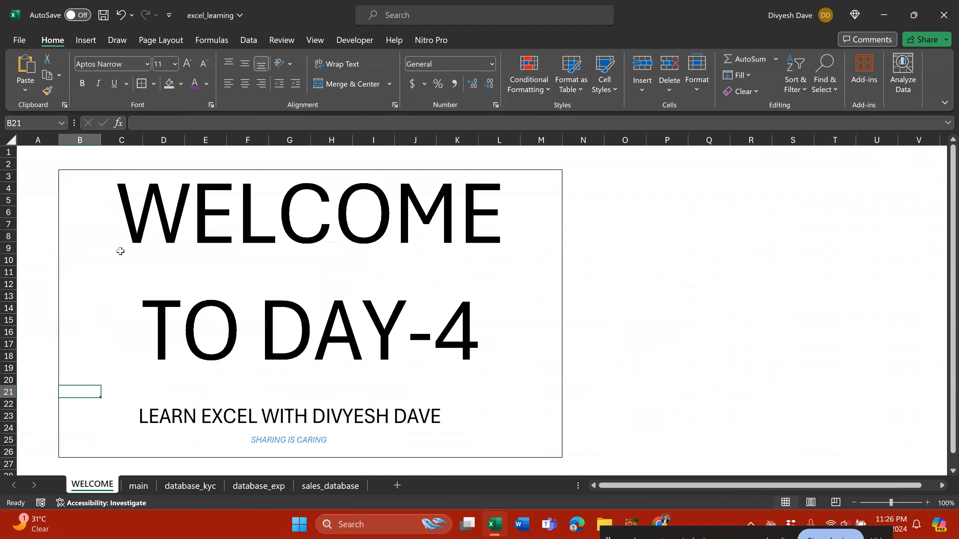
pyautogui.hotkey('ctrl', 'pagedown')
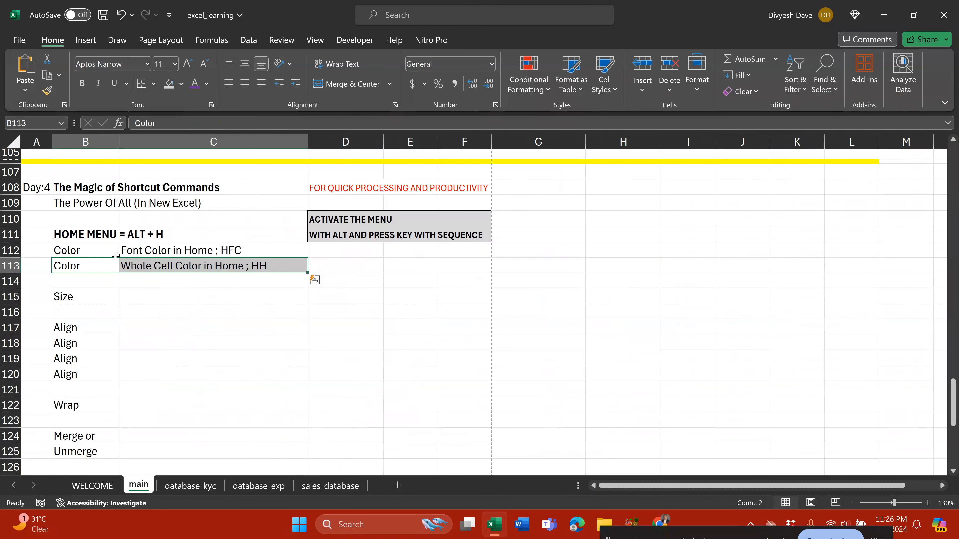
pyautogui.moveTo(113, 252); pyautogui.dragTo(169, 252)
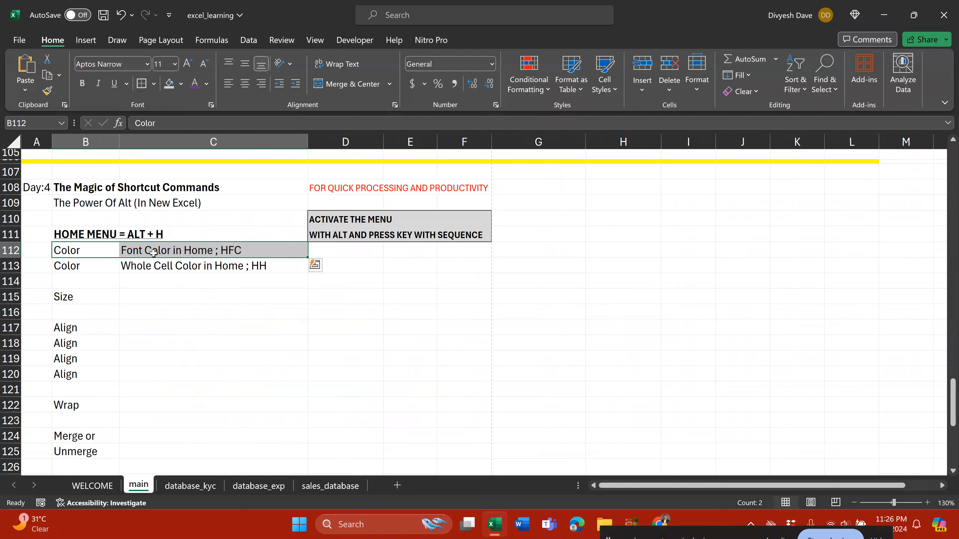
pyautogui.click(215, 250)
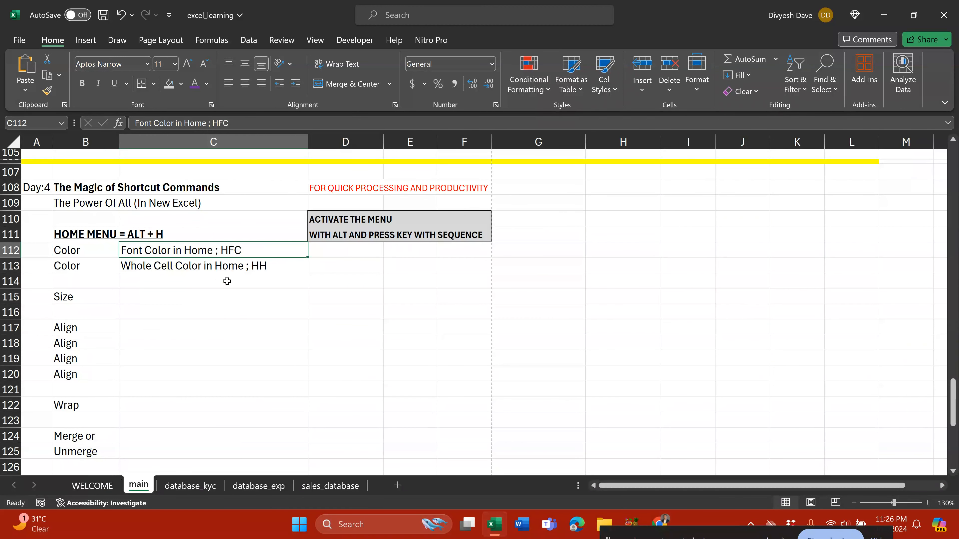
pyautogui.press('alt')
pyautogui.press('h')
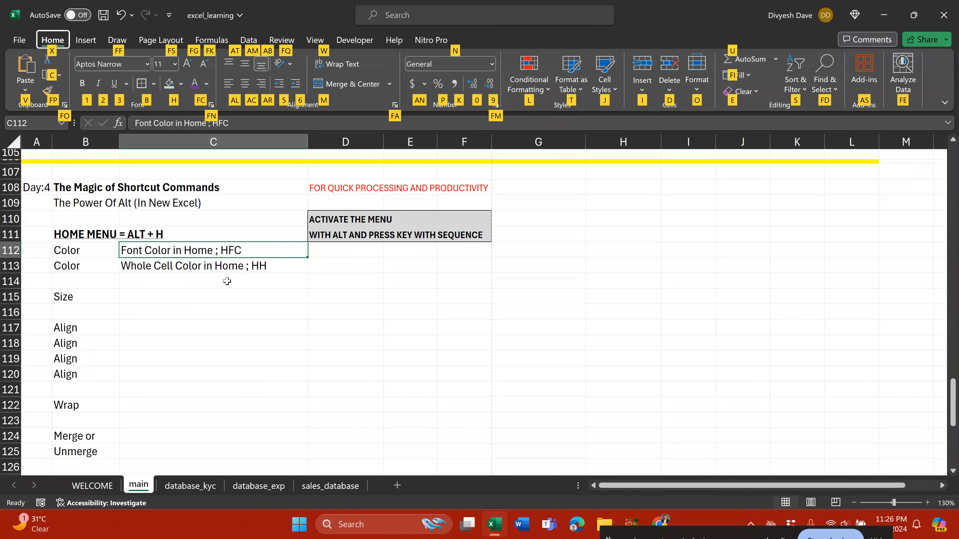
pyautogui.press('c')
pyautogui.press('Escape')
pyautogui.press('Escape')
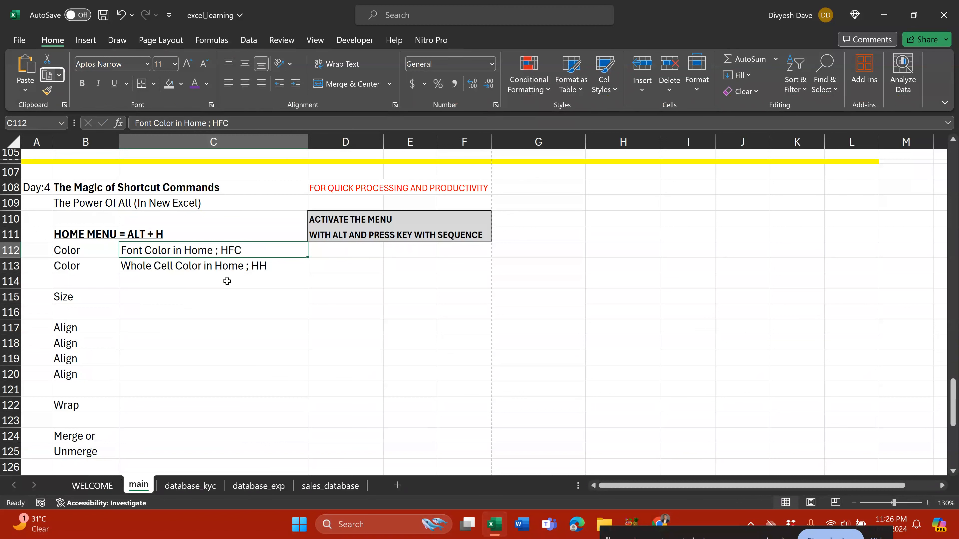
pyautogui.write('hfc')
pyautogui.press('Escape')
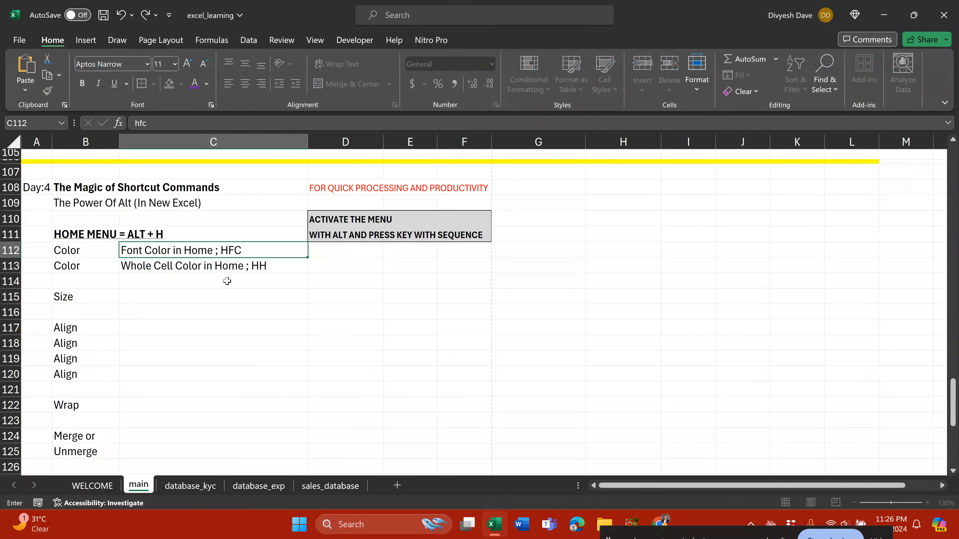
# Try a standard red font color on the note in C112 and undo it.
pyautogui.press('alt')
pyautogui.press('h')
pyautogui.press('f')
pyautogui.press('c')
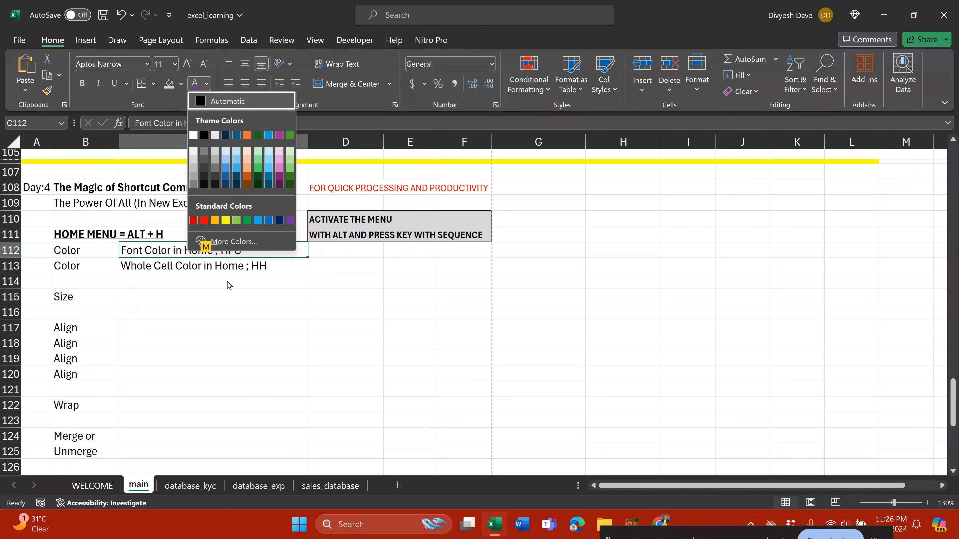
pyautogui.click(204, 223)
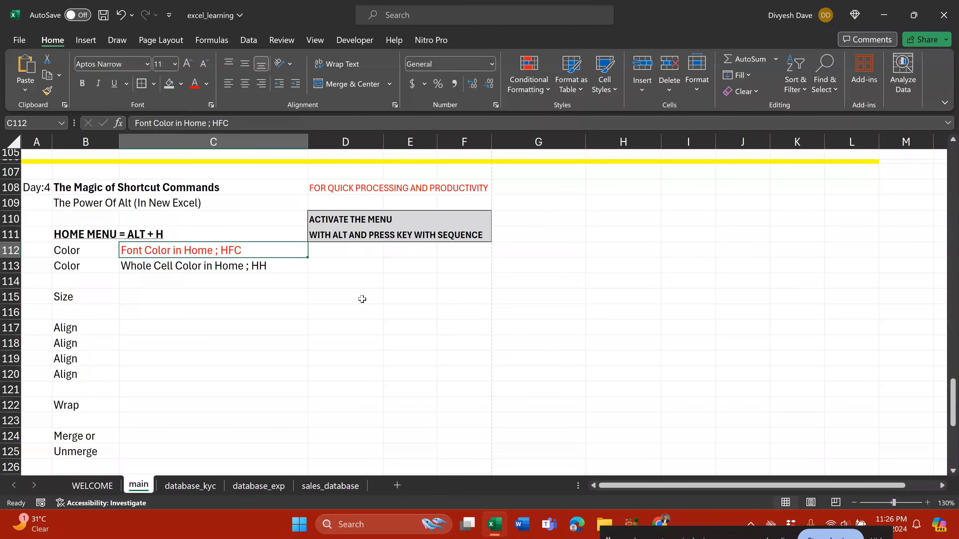
pyautogui.hotkey('ctrl', 'z')
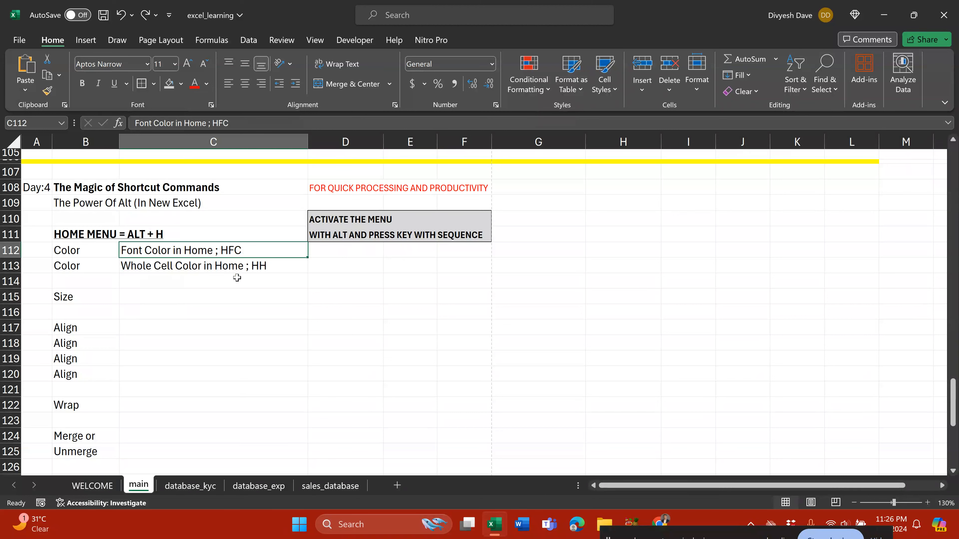
# Try a standard purple fill on the Whole Cell Color note in C113 and undo it.
pyautogui.press('Down')
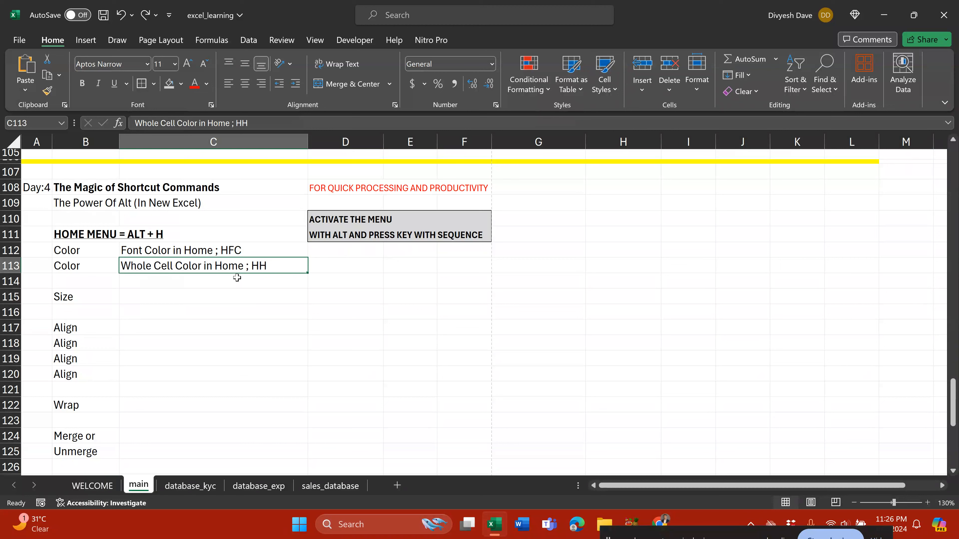
pyautogui.press('alt')
pyautogui.press('h')
pyautogui.press('h')
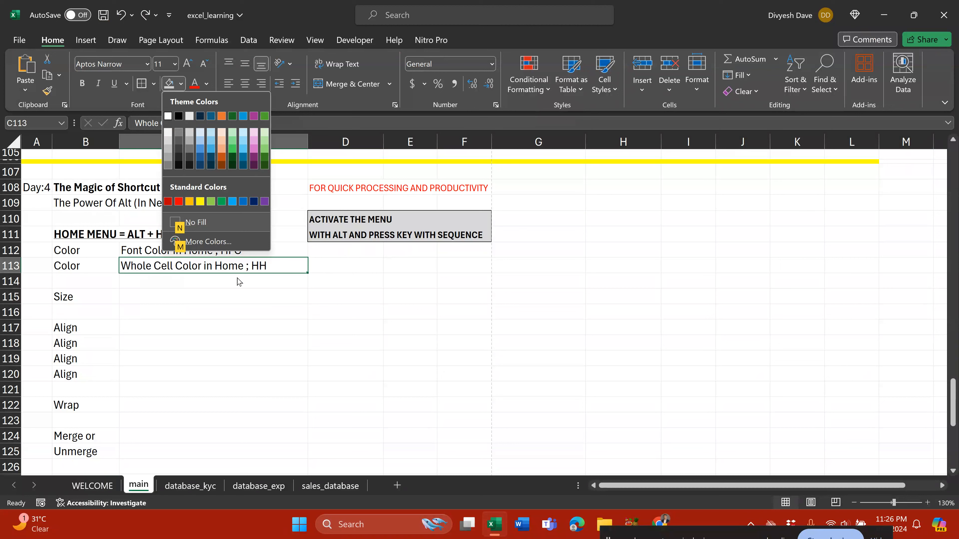
pyautogui.press('Up')
pyautogui.press('Up')
pyautogui.press('Up')
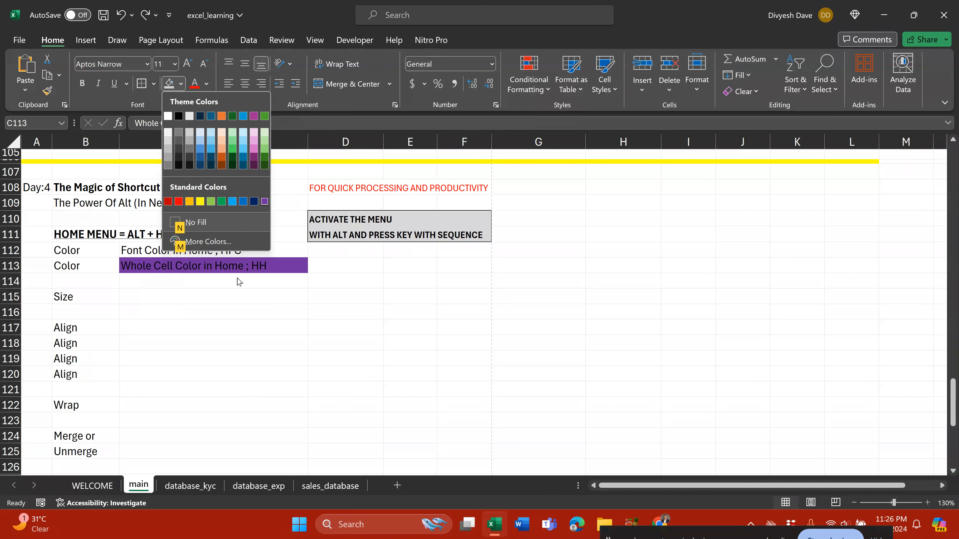
pyautogui.press('Return')
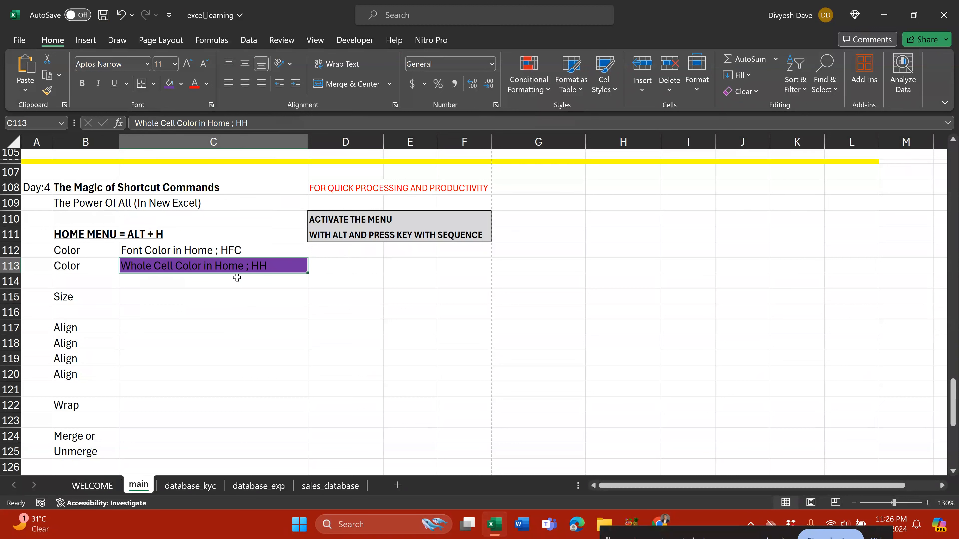
pyautogui.hotkey('ctrl', 'z')
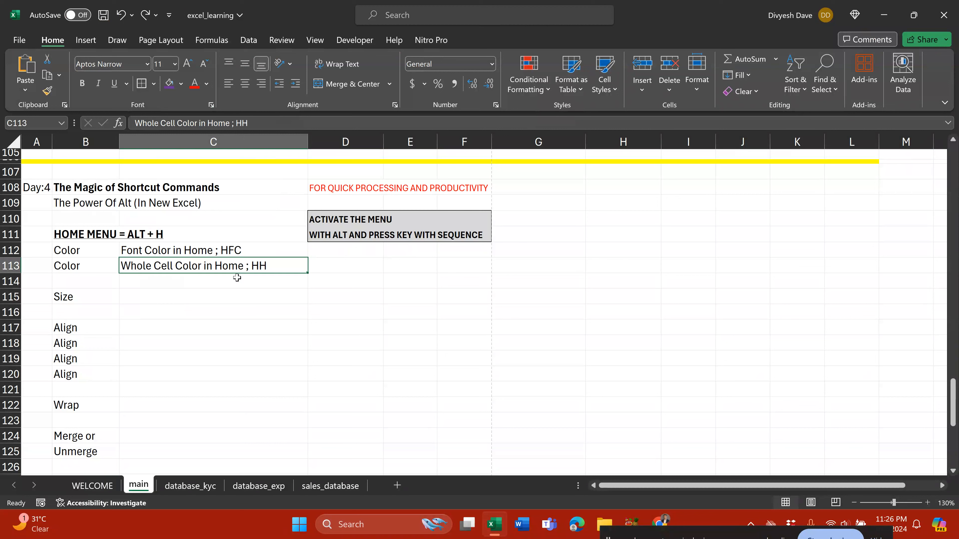
# Save the workbook and apply the automatic font color to the hidden font size note in C115.
pyautogui.hotkey('ctrl', 's')
pyautogui.press('Down')
pyautogui.press('Down')
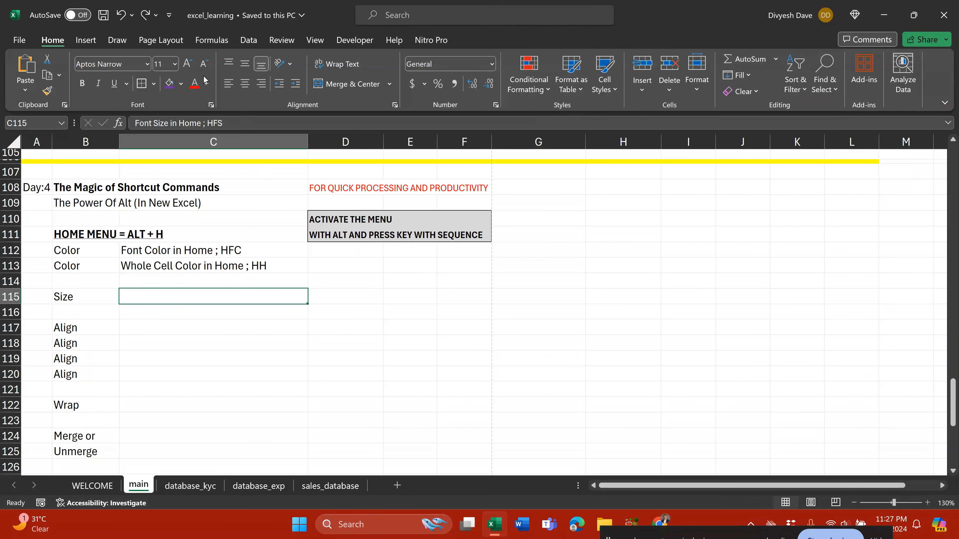
pyautogui.click(206, 83)
pyautogui.click(214, 104)
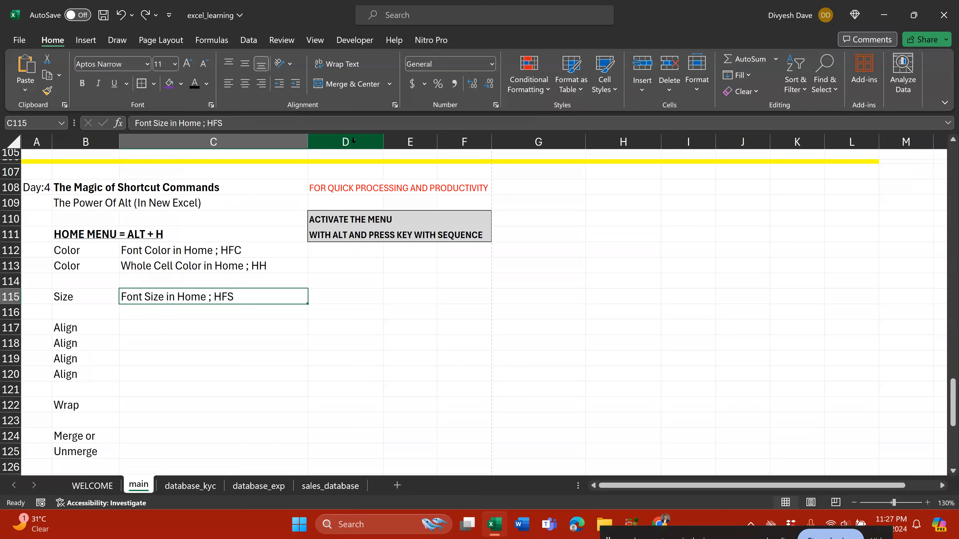
# Color only the initial letters F and S of Font Size in cell C115 red.
pyautogui.press('F2')
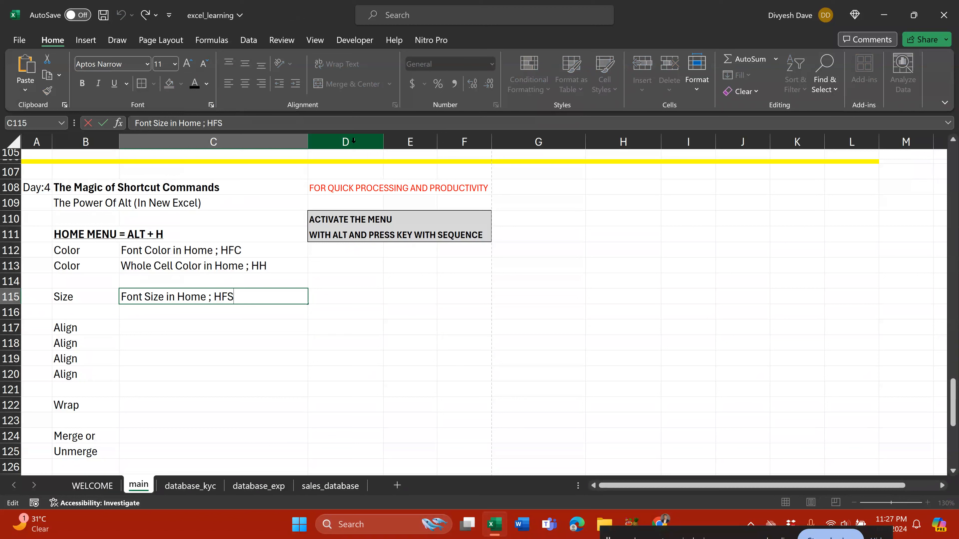
pyautogui.press('Home')
pyautogui.hotkey('shift', 'Right')
pyautogui.click(206, 83)
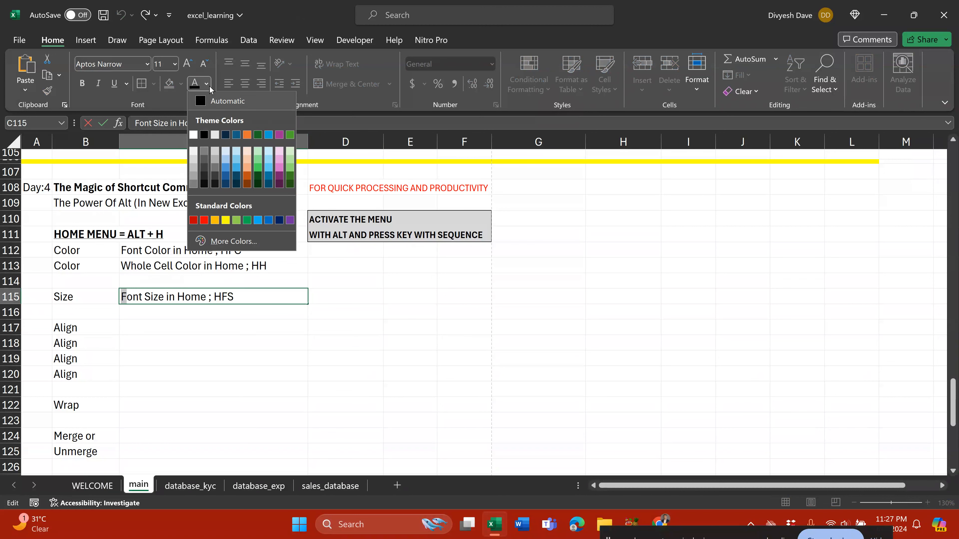
pyautogui.click(203, 218)
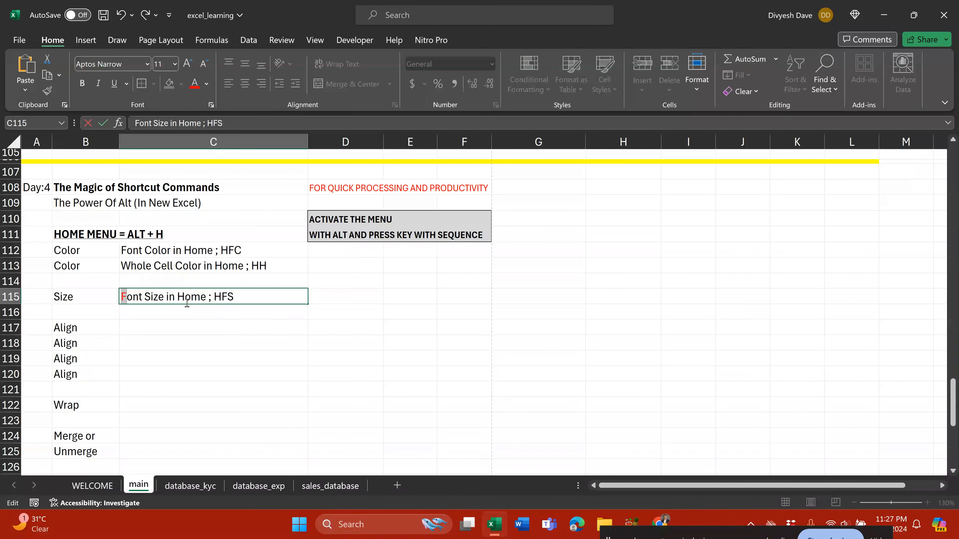
pyautogui.moveTo(145, 296); pyautogui.dragTo(154, 294)
pyautogui.hotkey('shift', 'Left')
pyautogui.click(195, 86)
pyautogui.click(248, 280)
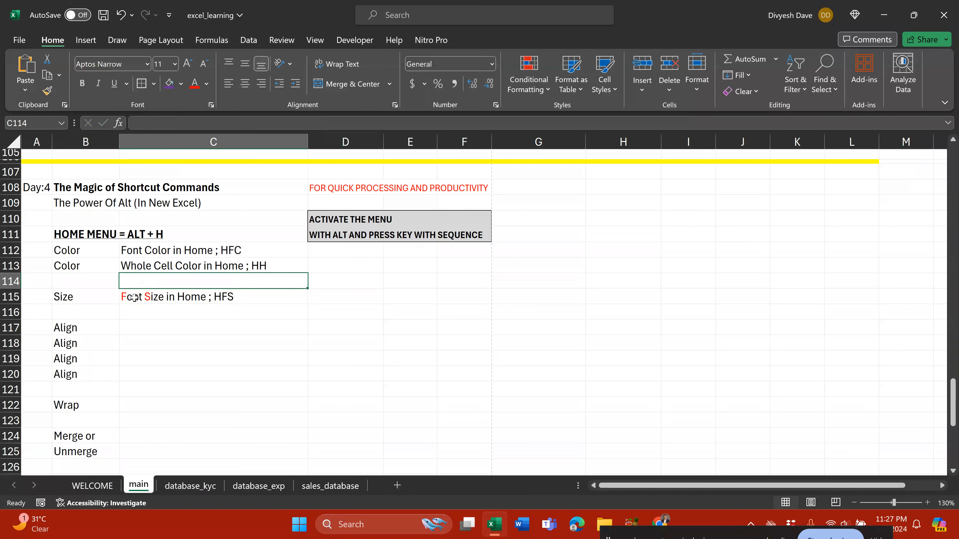
# Try font size 22 on the Font Size note in C115 and undo it.
pyautogui.click(262, 300)
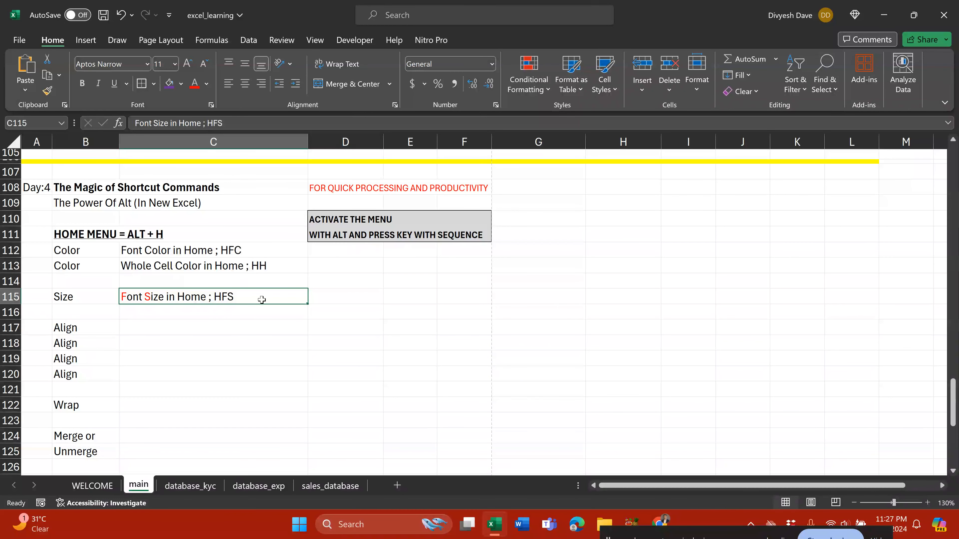
pyautogui.press('alt')
pyautogui.press('h')
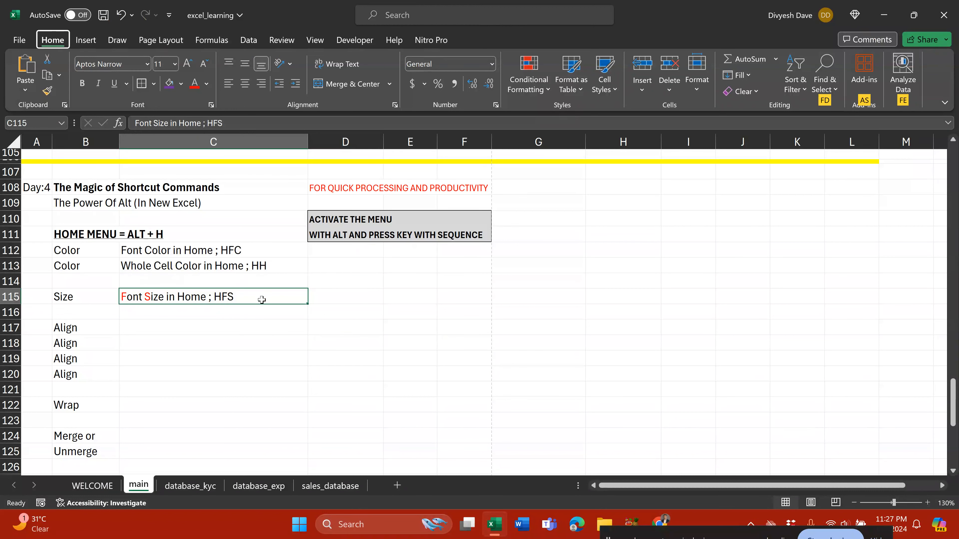
pyautogui.press('f')
pyautogui.press('s')
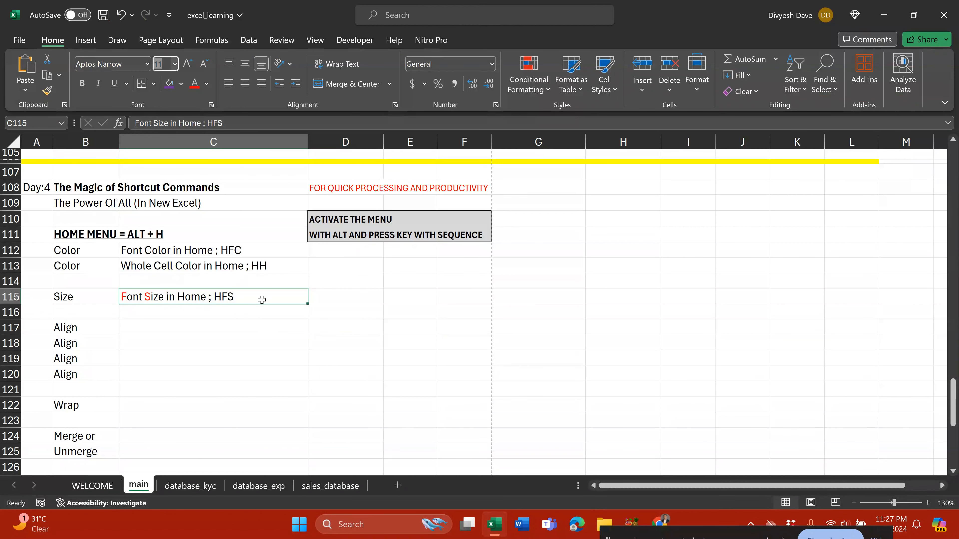
pyautogui.write('22')
pyautogui.press('Return')
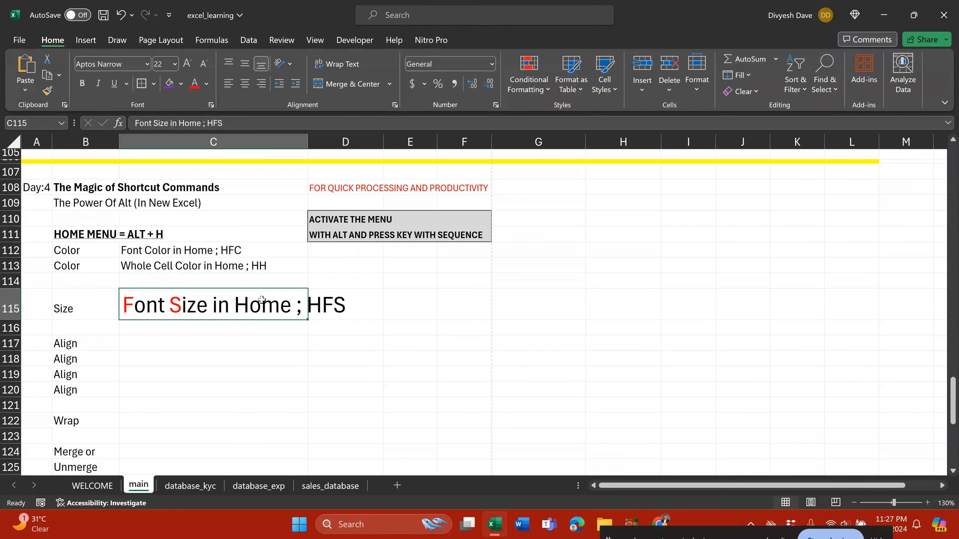
pyautogui.hotkey('ctrl', 'z')
# Set the font size of the note in C115 to 12.
pyautogui.press('alt')
pyautogui.press('h')
pyautogui.write('fs')
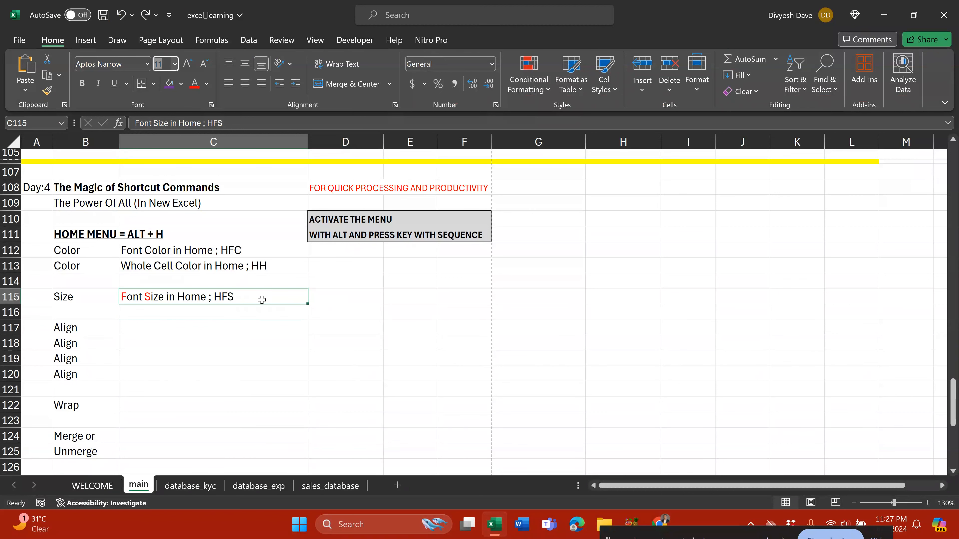
pyautogui.write('12')
pyautogui.press('Return')
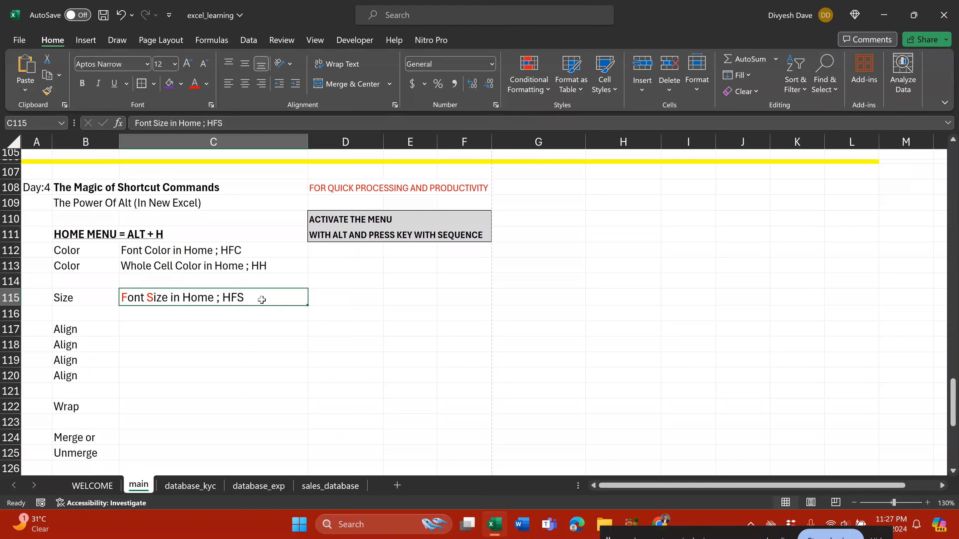
# Set the font size of the note in C115 to 11 and save the workbook.
pyautogui.press('alt')
pyautogui.write('hfs')
pyautogui.write('11')
pyautogui.press('Return')
pyautogui.hotkey('ctrl', 's')
# Insert a row directly below the Size note and enter Type in B116 and HFF in C116.
pyautogui.press('Down')
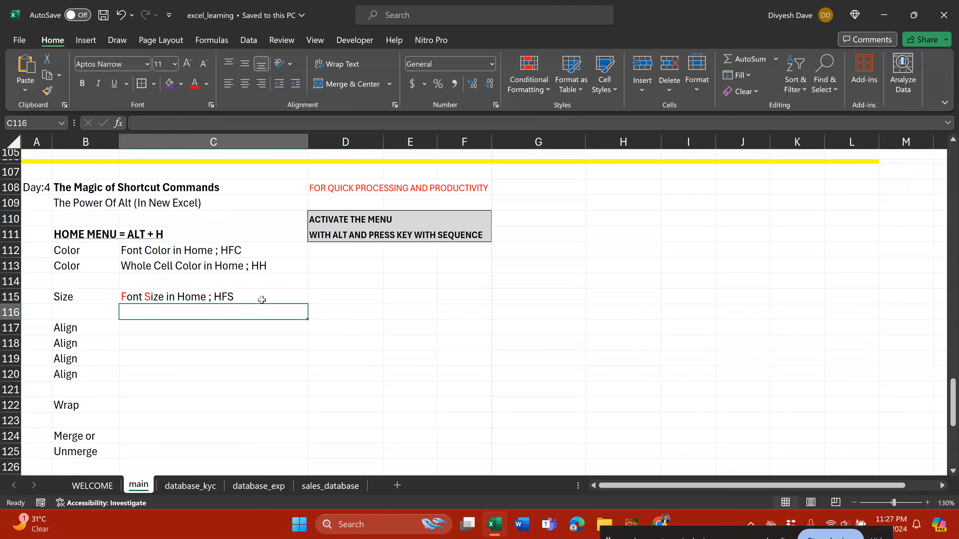
pyautogui.hotkey('shift', 'space')
pyautogui.hotkey('ctrl', 'shift', '+')
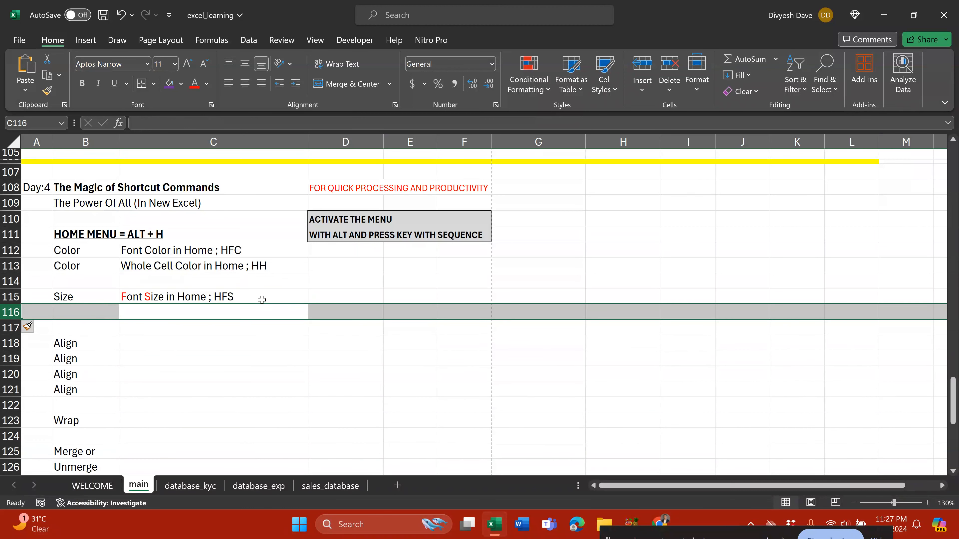
pyautogui.press('Left')
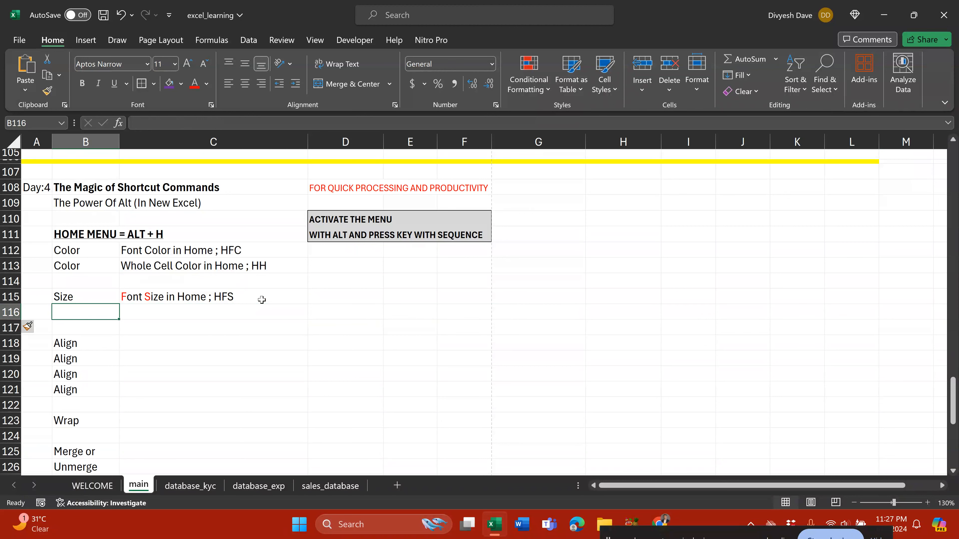
pyautogui.write('Type')
pyautogui.press('Tab')
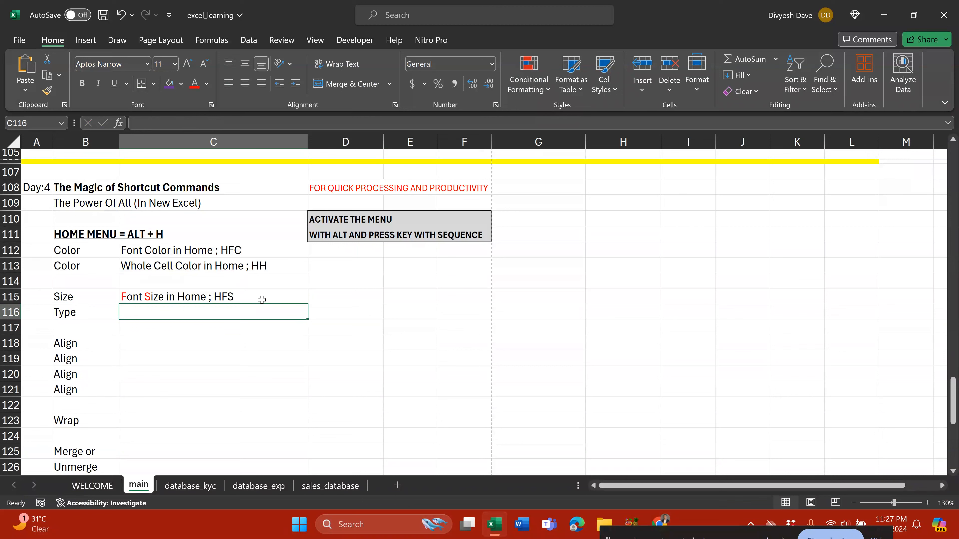
pyautogui.write('HFF')
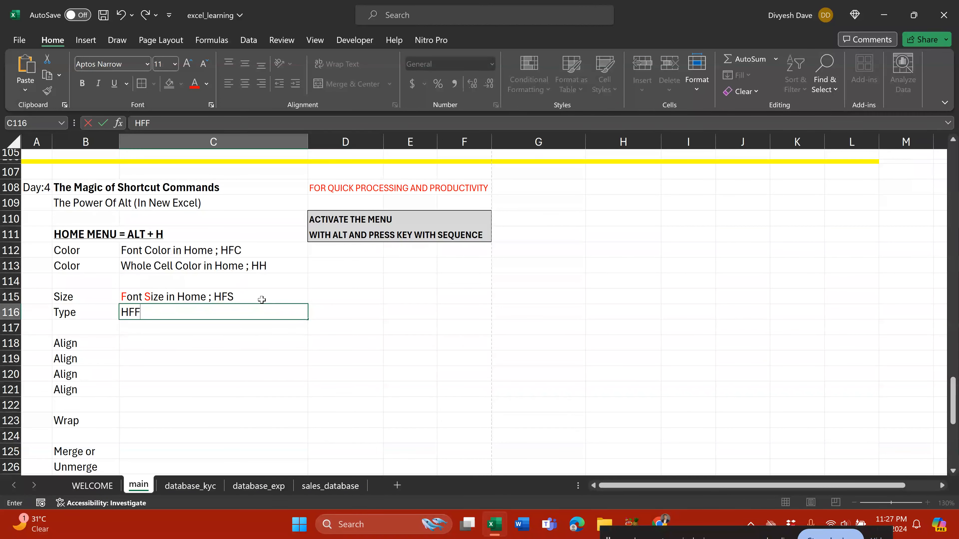
pyautogui.press('Return')
# Try to change the font of the Type label in B116 to one starting with Ar.
pyautogui.press('Up')
pyautogui.press('alt')
pyautogui.press('h')
pyautogui.press('f')
pyautogui.press('f')
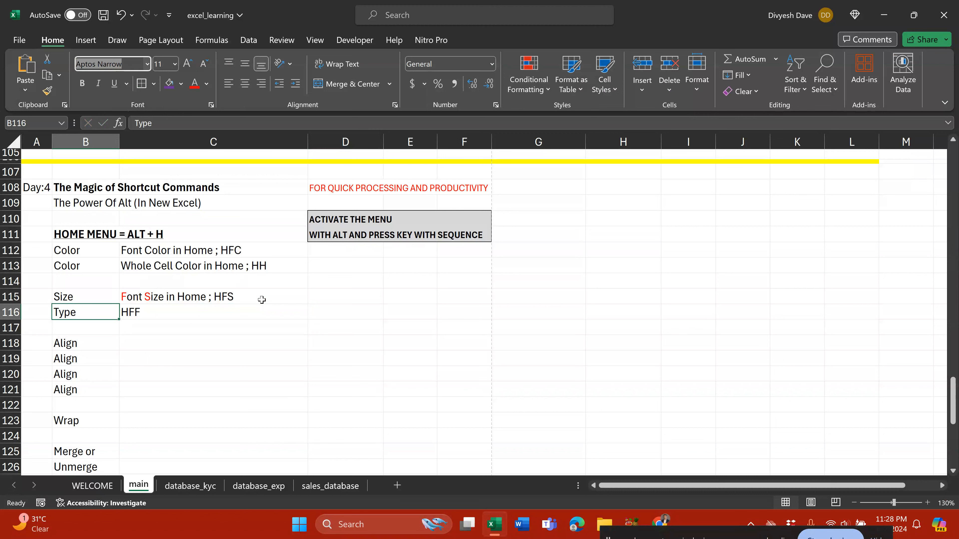
pyautogui.write('Ar')
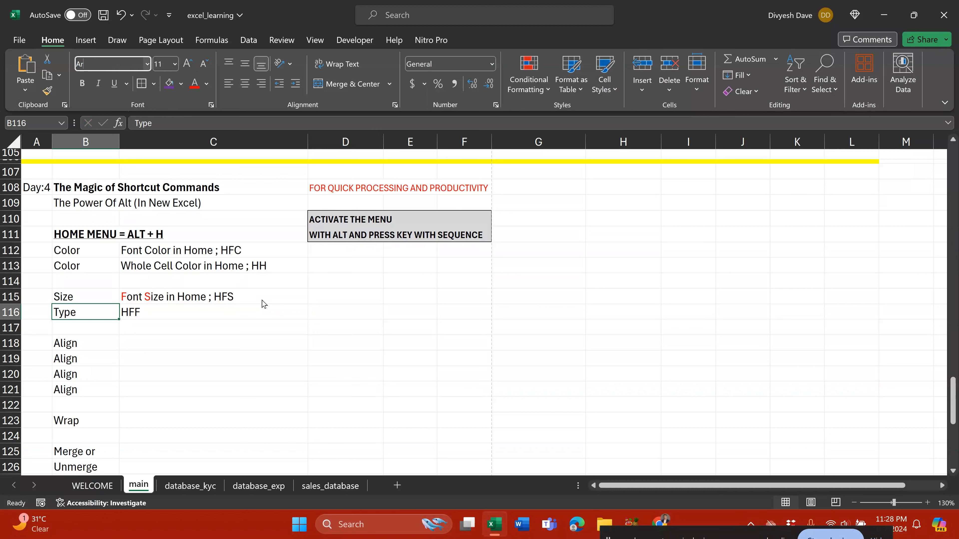
pyautogui.write('ili')
pyautogui.press('Return')
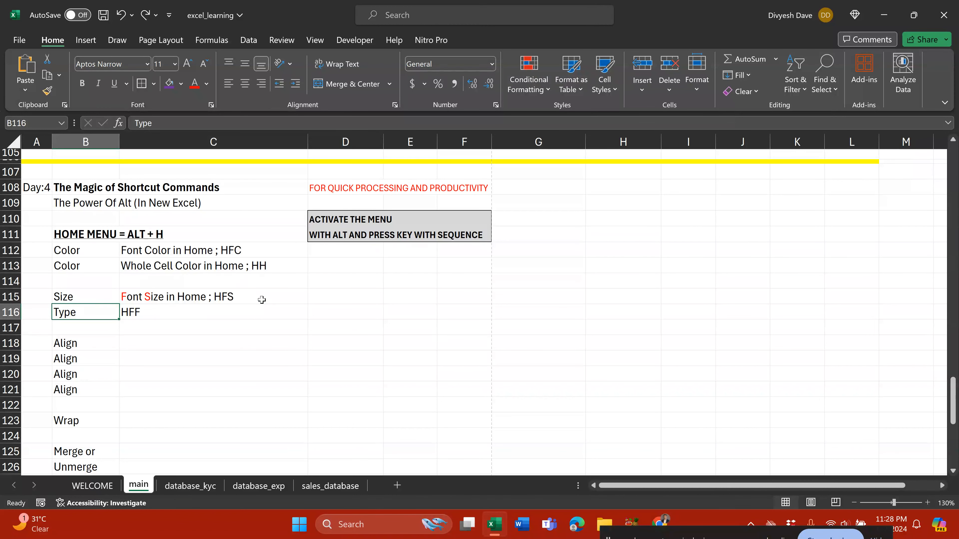
# Expand the note in C116 to read "Font Type ; HFF".
pyautogui.press('Right')
pyautogui.press('F2')
pyautogui.write('Found')
pyautogui.press('BackSpace')
pyautogui.press('BackSpace')
pyautogui.press('BackSpace')
pyautogui.write('nt')
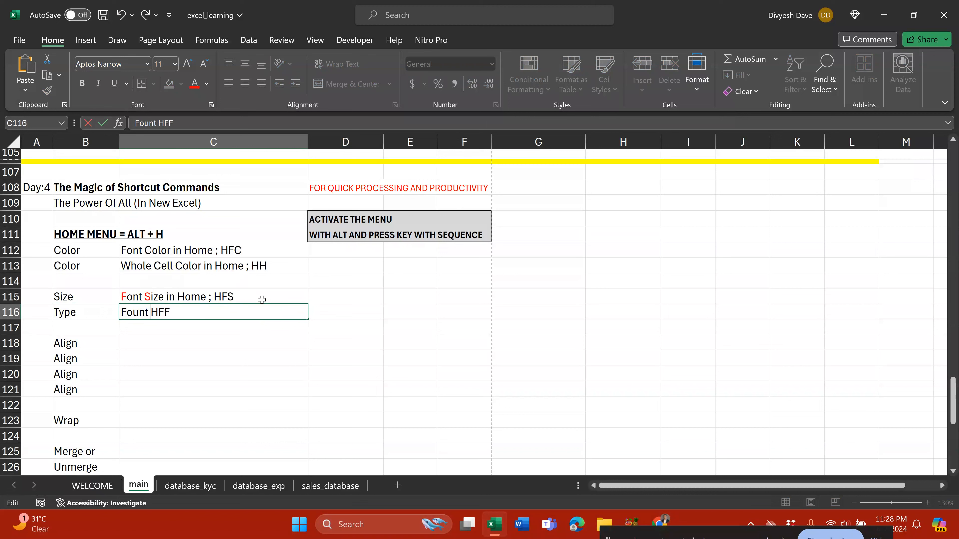
pyautogui.press('BackSpace')
pyautogui.press('BackSpace')
pyautogui.press('BackSpace')
pyautogui.write('n')
pyautogui.press('BackSpace')
pyautogui.press('BackSpace')
pyautogui.write('nt Type ')
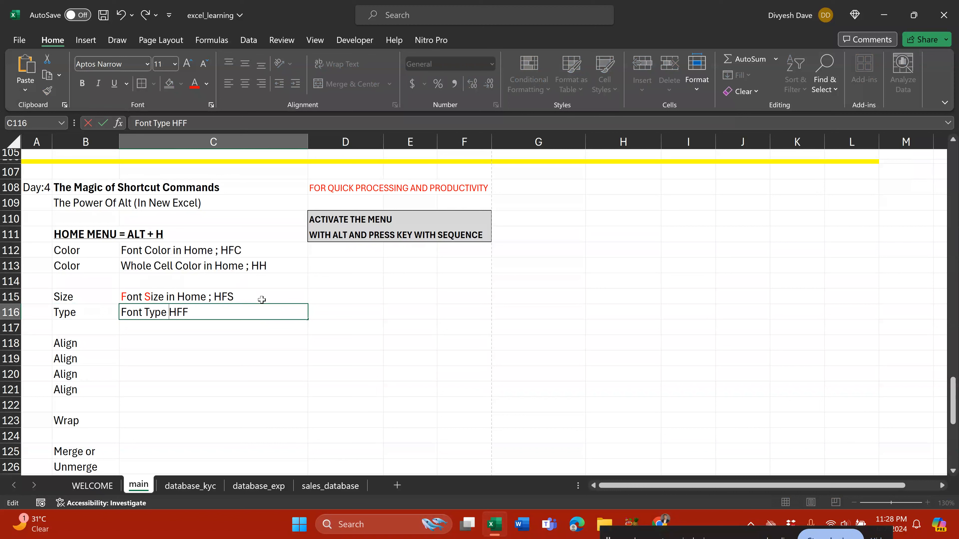
pyautogui.write(';')
pyautogui.press('Return')
# Try the Times New Roman font on the Font Type note in C116.
pyautogui.press('Up')
pyautogui.press('alt')
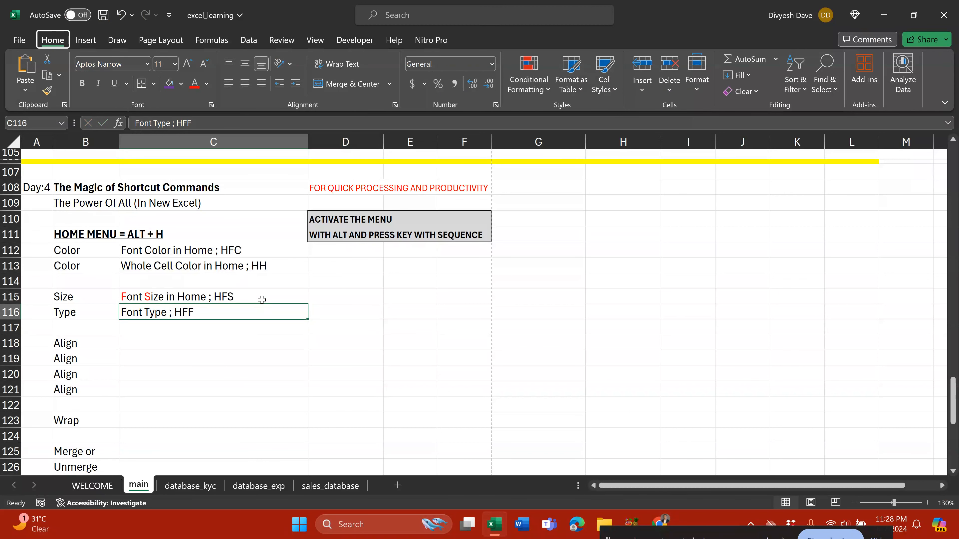
pyautogui.press('h')
pyautogui.press('f')
pyautogui.press('f')
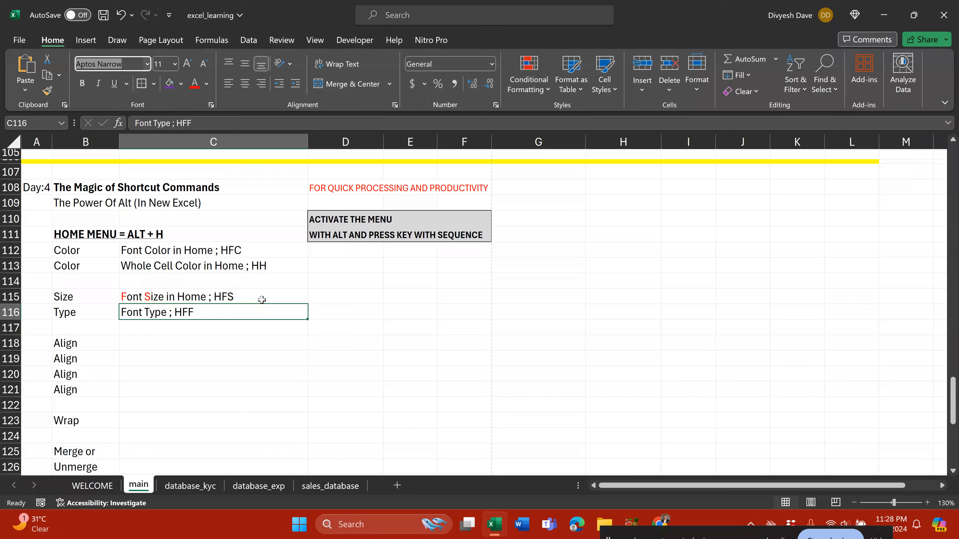
pyautogui.write('Times New Roman')
pyautogui.press('Return')
pyautogui.hotkey('ctrl', 'z')
# Set the font color of the hidden alignment notes in C118:C121 to Automatic and save the workbook.
pyautogui.press('Down')
pyautogui.press('Down')
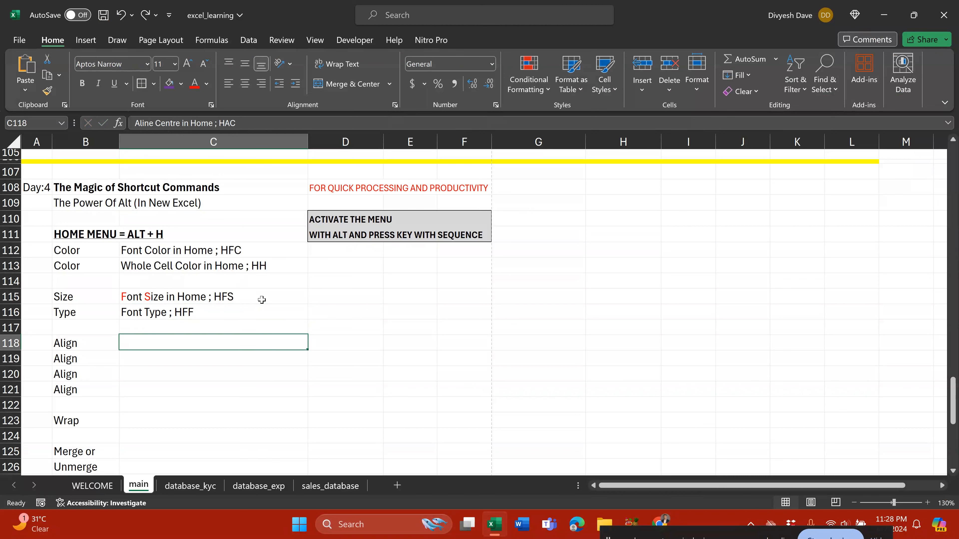
pyautogui.hotkey('shift', 'Down')
pyautogui.hotkey('shift', 'Down')
pyautogui.hotkey('shift', 'Down')
pyautogui.hotkey('shift', 'Down')
pyautogui.hotkey('shift', 'Down')
pyautogui.hotkey('shift', 'Up')
pyautogui.hotkey('shift', 'Up')
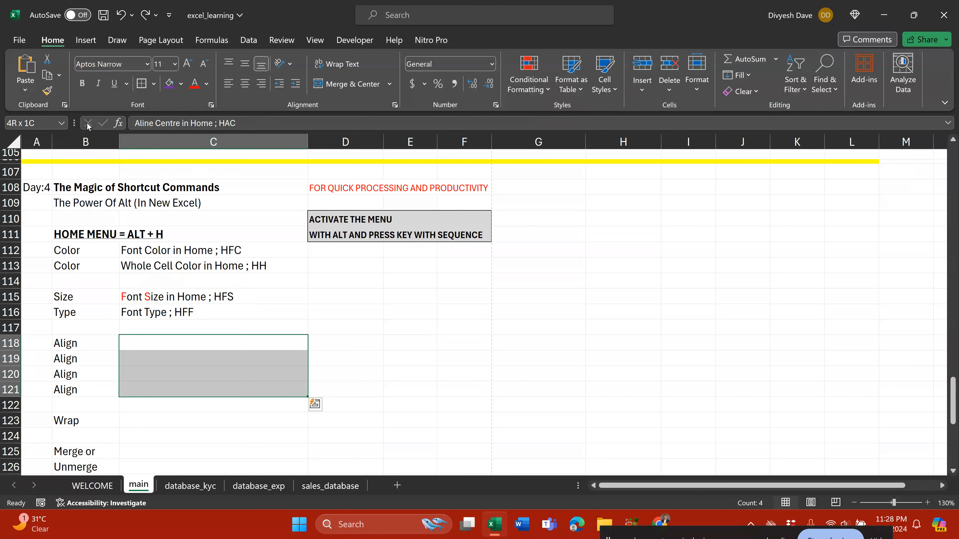
pyautogui.hotkey('alt', 'h')
pyautogui.press('a')
pyautogui.press('t')
pyautogui.click(206, 84)
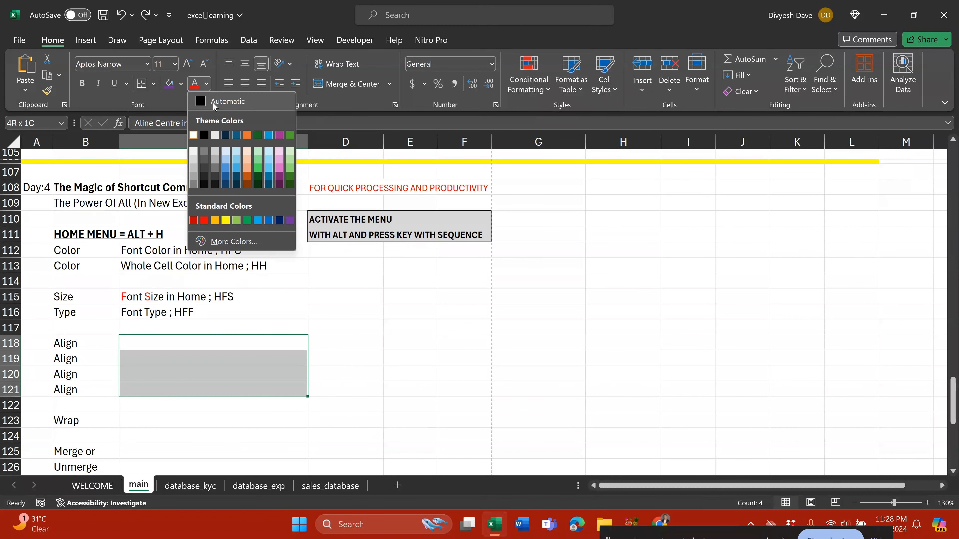
pyautogui.click(211, 101)
pyautogui.click(274, 345)
pyautogui.hotkey('ctrl', 's')
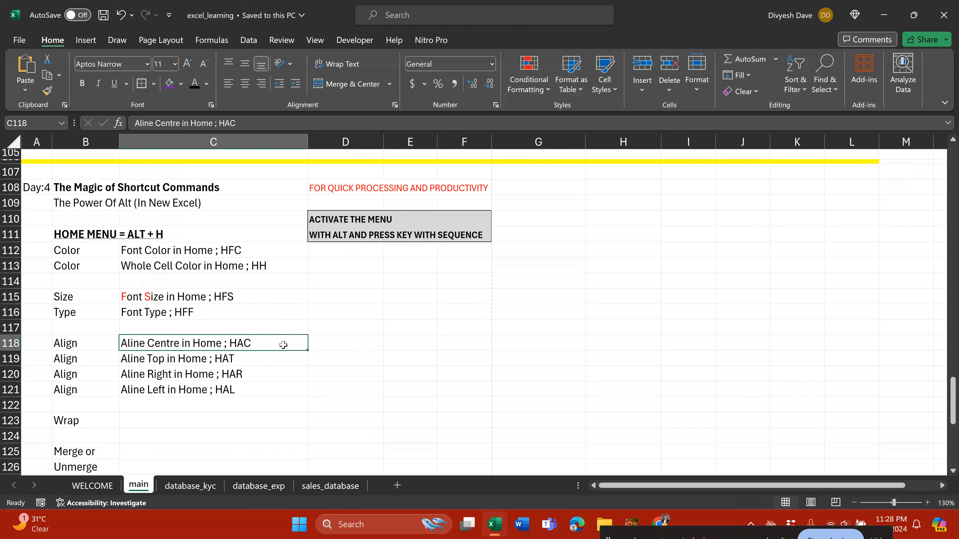
# Make header row 4 on the database_kyc sheet about three and a half times as tall.
pyautogui.hotkey('ctrl', 'pagedown')
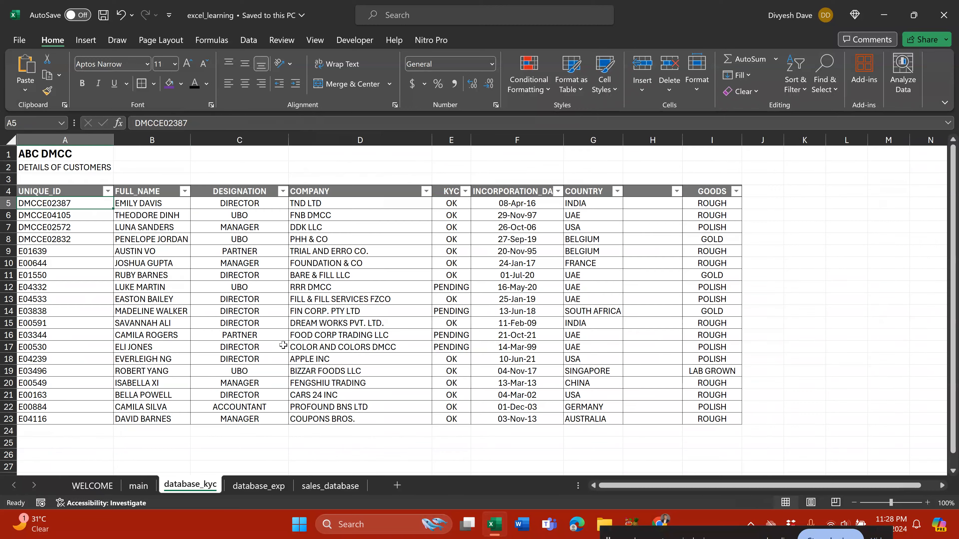
pyautogui.press('Up')
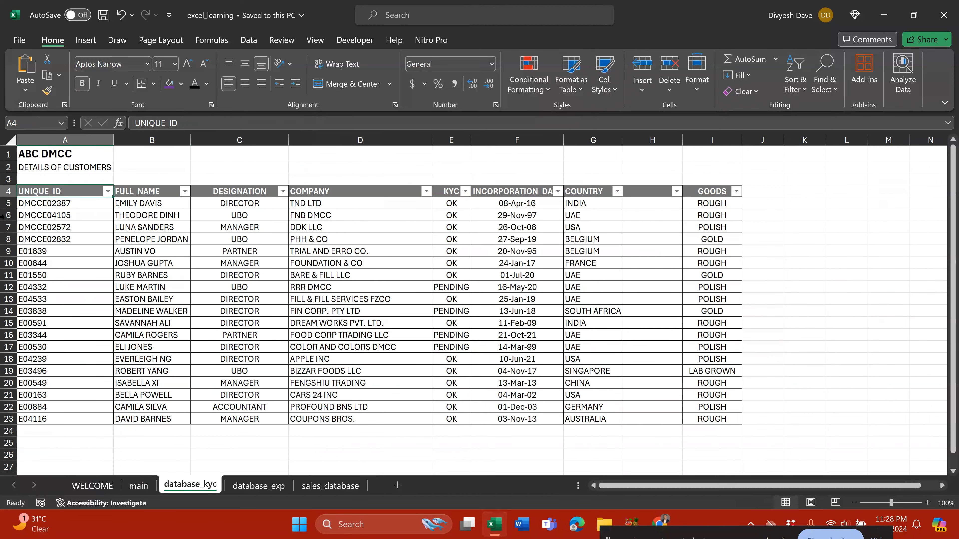
pyautogui.moveTo(2, 197); pyautogui.dragTo(2, 227)
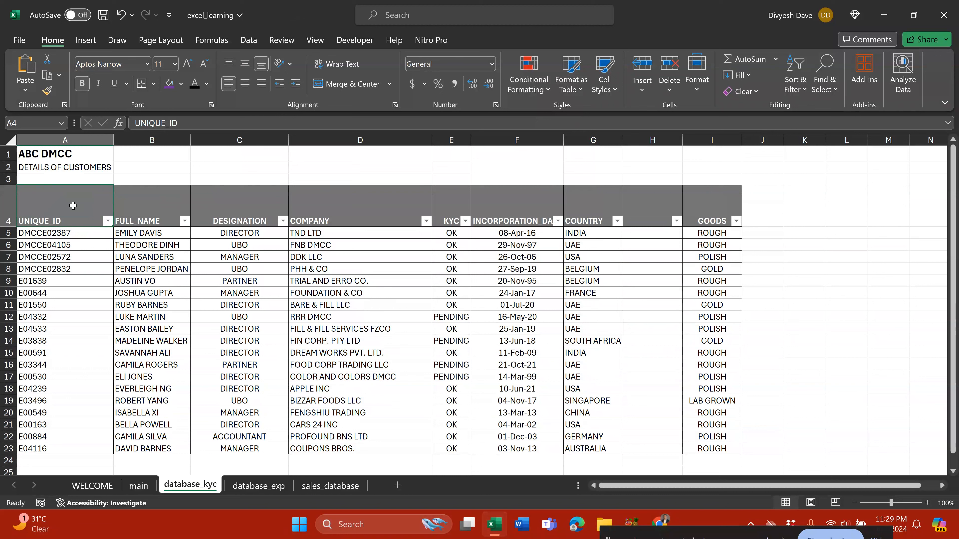
# Top-align the UNIQUE_ID header in A4.
pyautogui.press('Down')
pyautogui.press('Up')
pyautogui.press('alt')
pyautogui.press('a')
pyautogui.press('t')
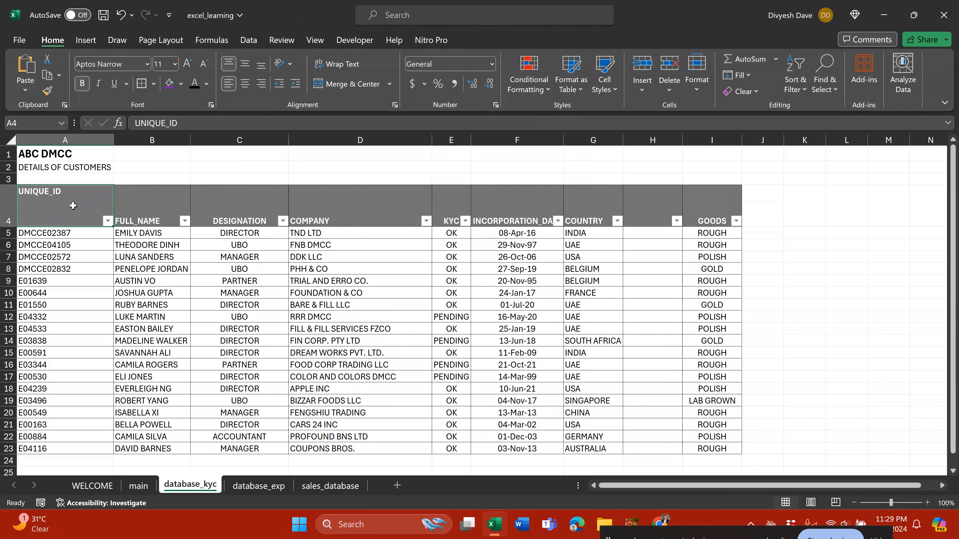
pyautogui.press('alt')
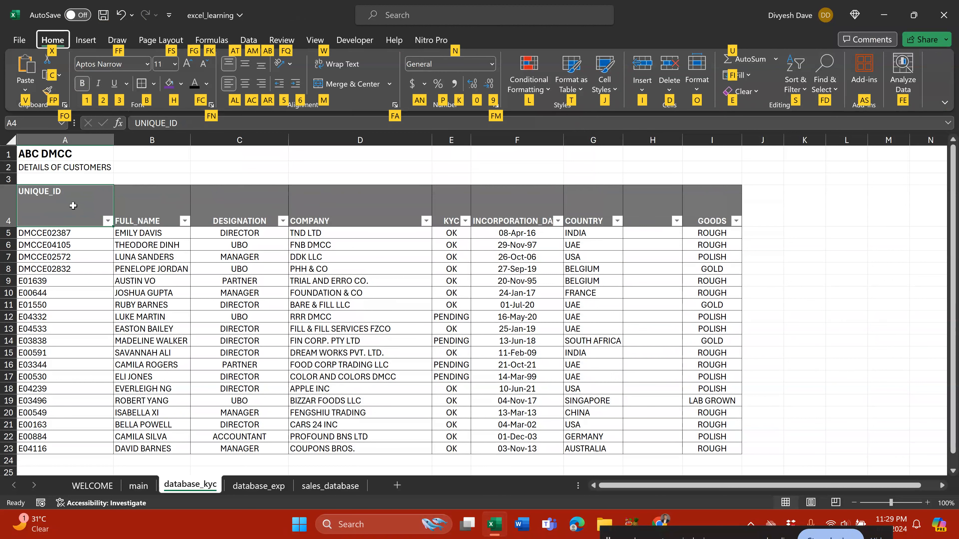
pyautogui.press('Escape')
# Right-align the first ID value in A5.
pyautogui.press('Down')
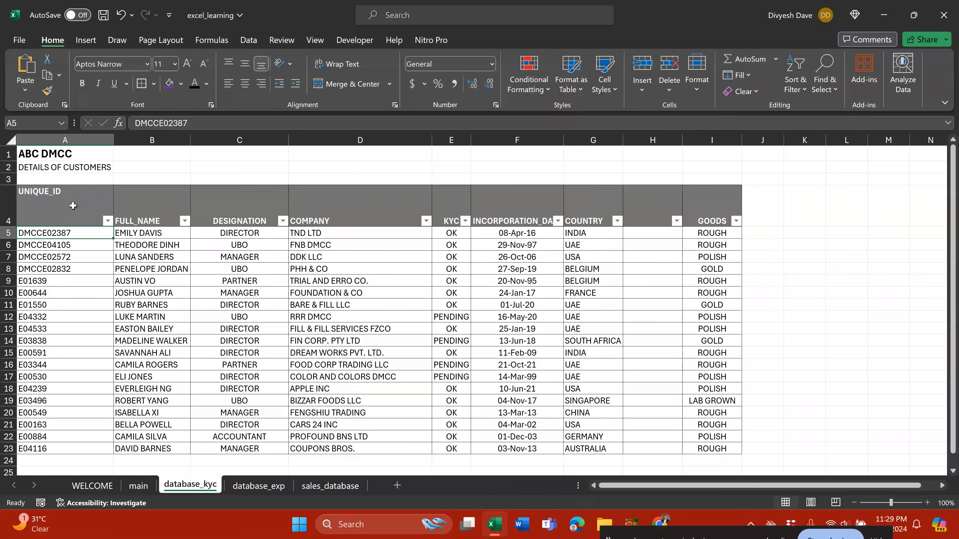
pyautogui.press('alt')
pyautogui.press('h')
pyautogui.press('a')
pyautogui.press('r')
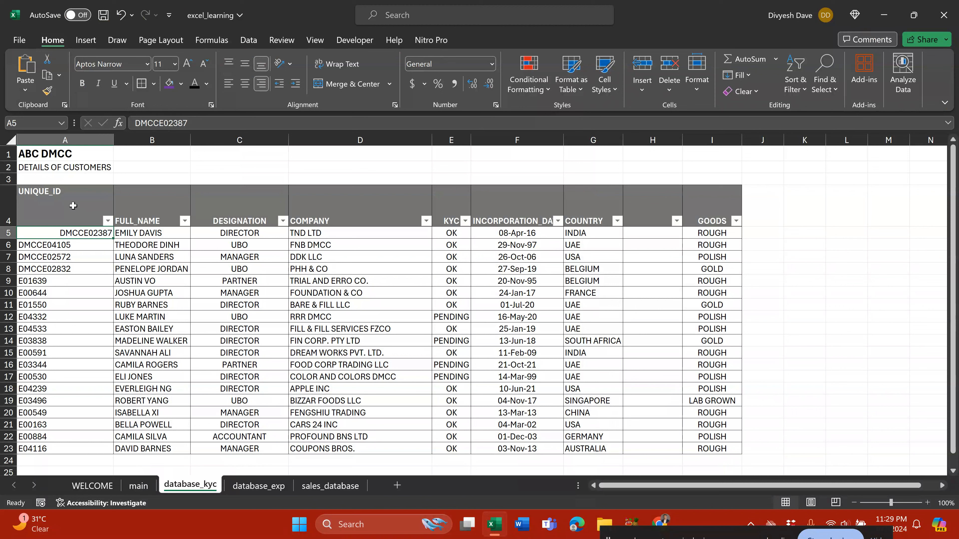
# Select the ID values in A5:A16 and left-align them.
pyautogui.hotkey('shift', 'Down')
pyautogui.hotkey('shift', 'Down')
pyautogui.hotkey('shift', 'Down')
pyautogui.hotkey('shift', 'Down')
pyautogui.hotkey('shift', 'Down')
pyautogui.hotkey('shift', 'Down')
pyautogui.hotkey('shift', 'Down')
pyautogui.hotkey('shift', 'Down')
pyautogui.hotkey('shift', 'Down')
pyautogui.hotkey('shift', 'Down')
pyautogui.hotkey('shift', 'Down')
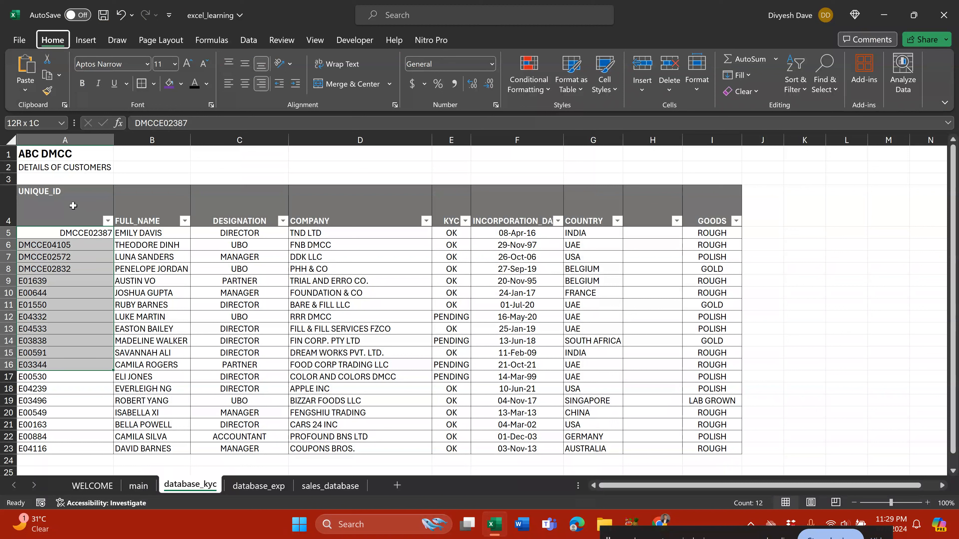
pyautogui.press('alt')
pyautogui.press('alt')
pyautogui.press('alt')
pyautogui.press('alt')
pyautogui.hotkey('alt', 'h')
pyautogui.press('a')
pyautogui.press('l')
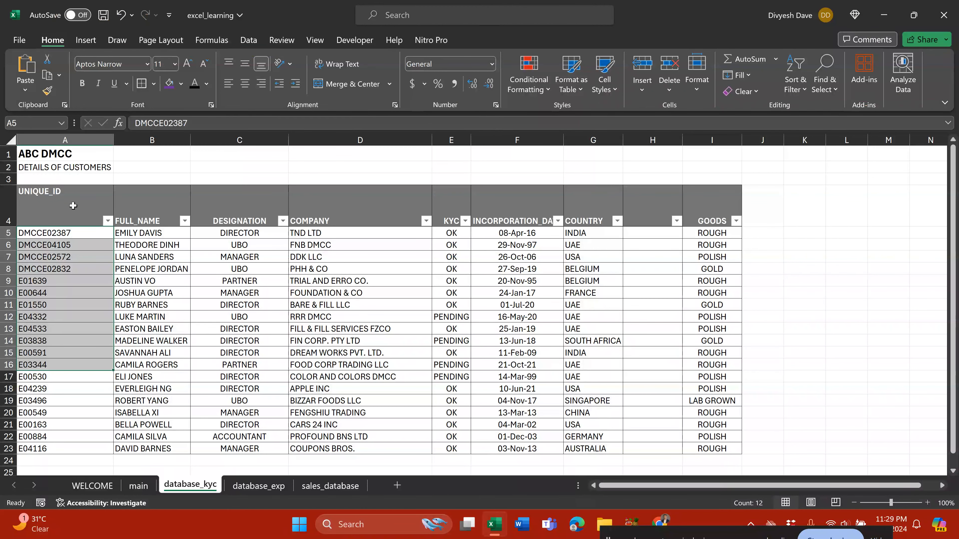
# Right-align the ID values in A5:A16.
pyautogui.hotkey('alt', 'h')
pyautogui.press('a')
pyautogui.press('r')
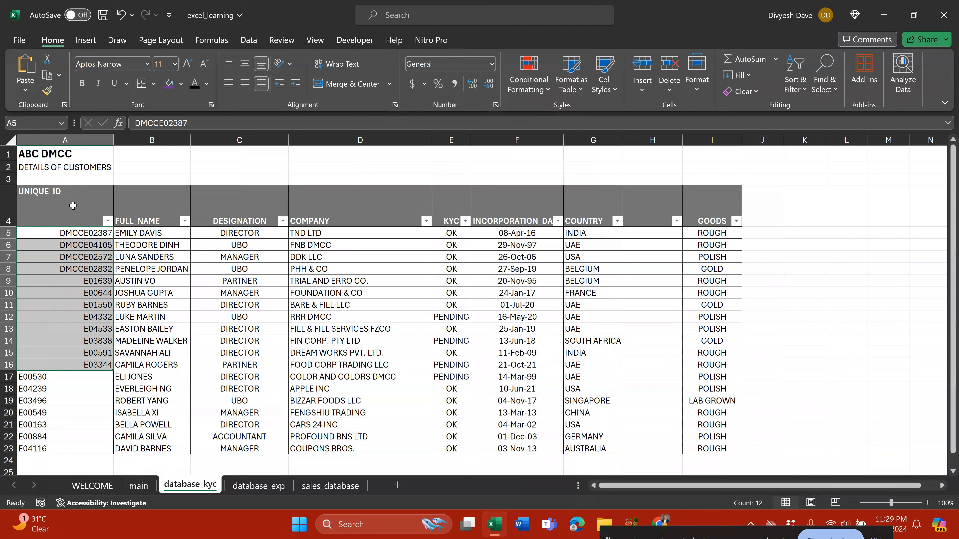
# Set the ID values in A5:A16 back to left alignment.
pyautogui.press('alt')
pyautogui.press('h')
pyautogui.press('a')
pyautogui.press('l')
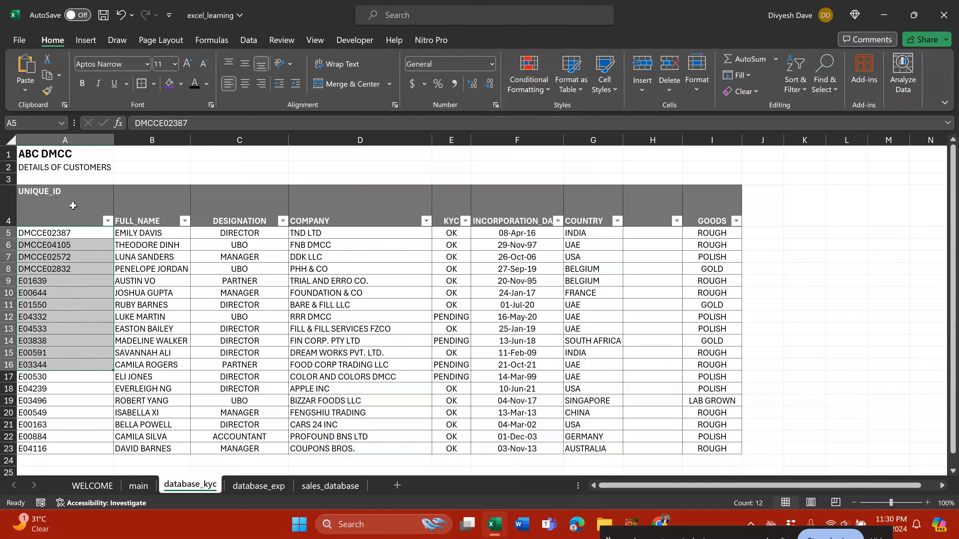
# Center the contents of the entire FULL_NAME column B.
pyautogui.press('Right')
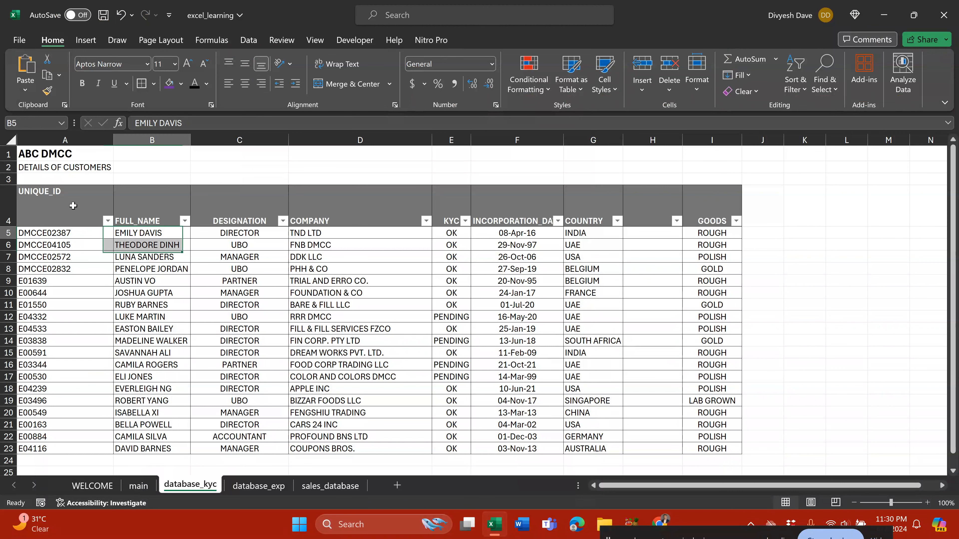
pyautogui.hotkey('ctrl', 'shift', 'Down')
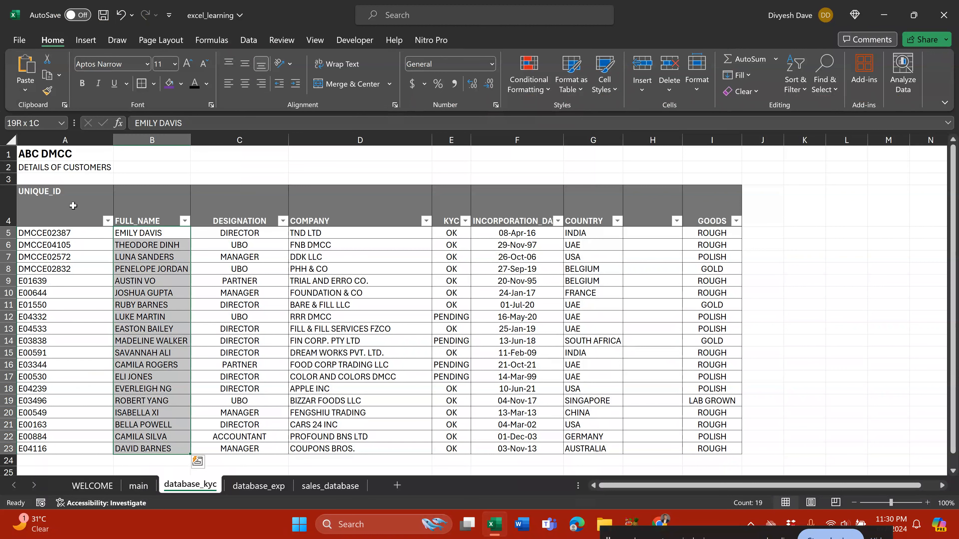
pyautogui.hotkey('ctrl', 'space')
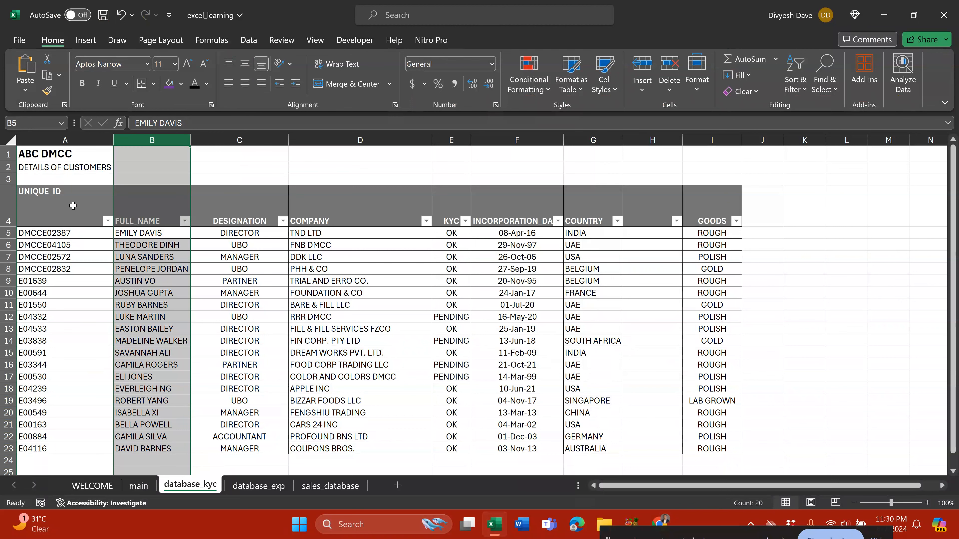
pyautogui.hotkey('alt', 'h')
pyautogui.press('a')
pyautogui.press('c')
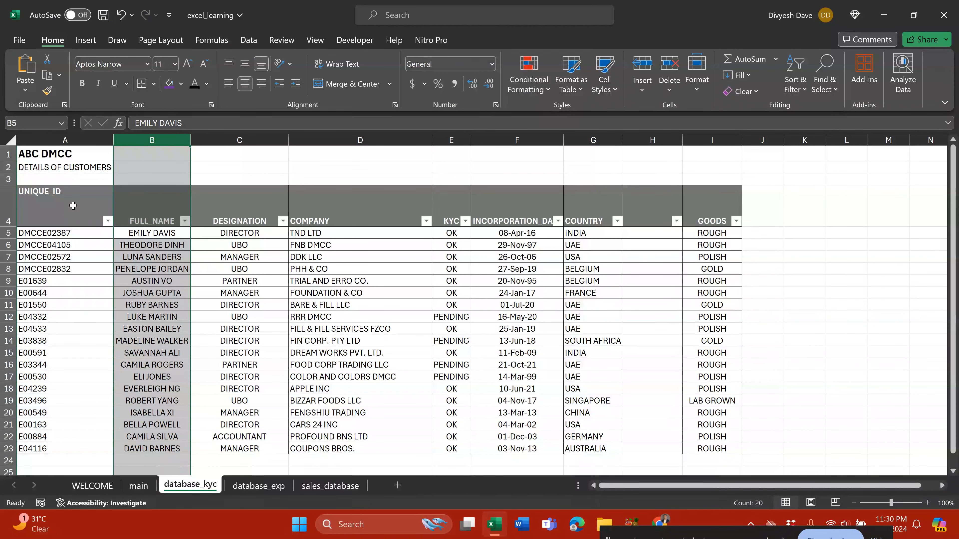
# Return to the main sheet and save the workbook.
pyautogui.hotkey('ctrl', 'pageup')
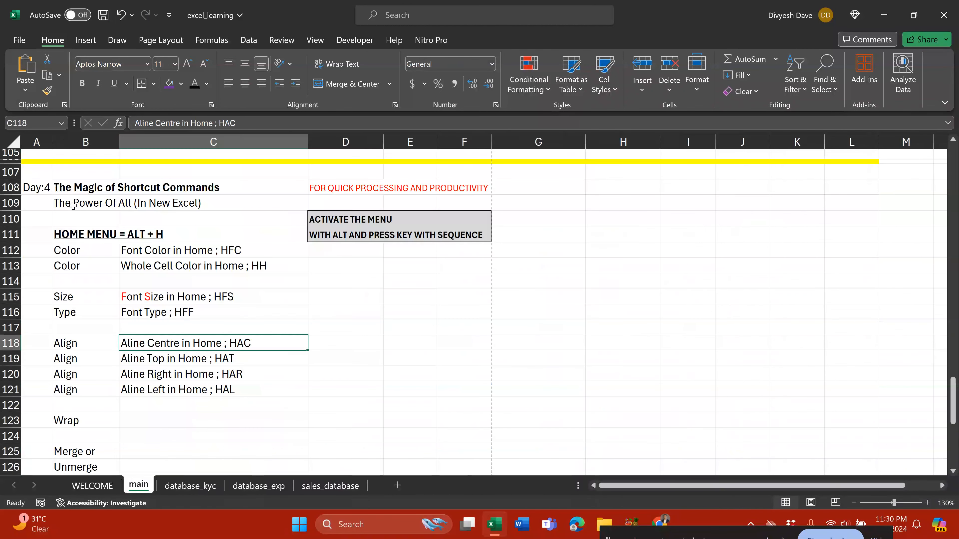
pyautogui.keyDown('ctrl'); pyautogui.scroll(2, 113, 373); pyautogui.keyUp('ctrl')
pyautogui.hotkey('ctrl', 's')
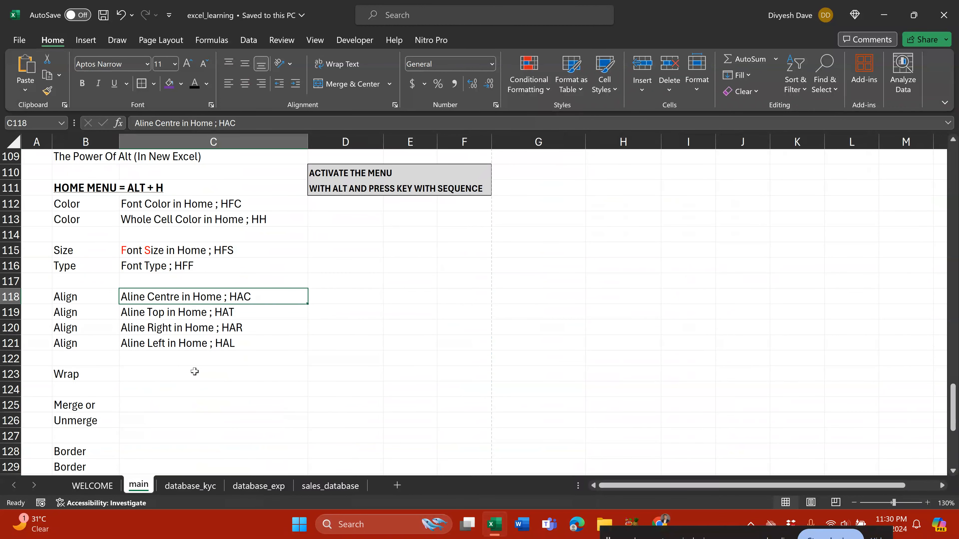
# Look through the alignment, wrap and merge rows and examine the hidden Wrap note in C123.
pyautogui.scroll(-1, 180, 373)
pyautogui.scroll(1, 189, 360)
pyautogui.press('Down')
pyautogui.press('Down')
pyautogui.press('Down')
pyautogui.press('Down')
pyautogui.press('Down')
pyautogui.press('Down')
pyautogui.press('Down')
pyautogui.press('Up')
pyautogui.press('Up')
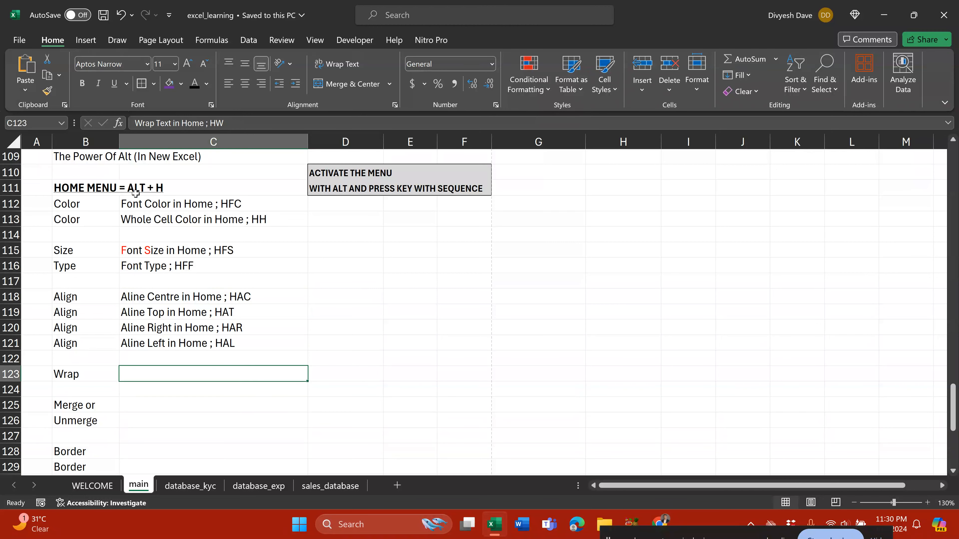
pyautogui.press('pagedown')
pyautogui.press('pageup')
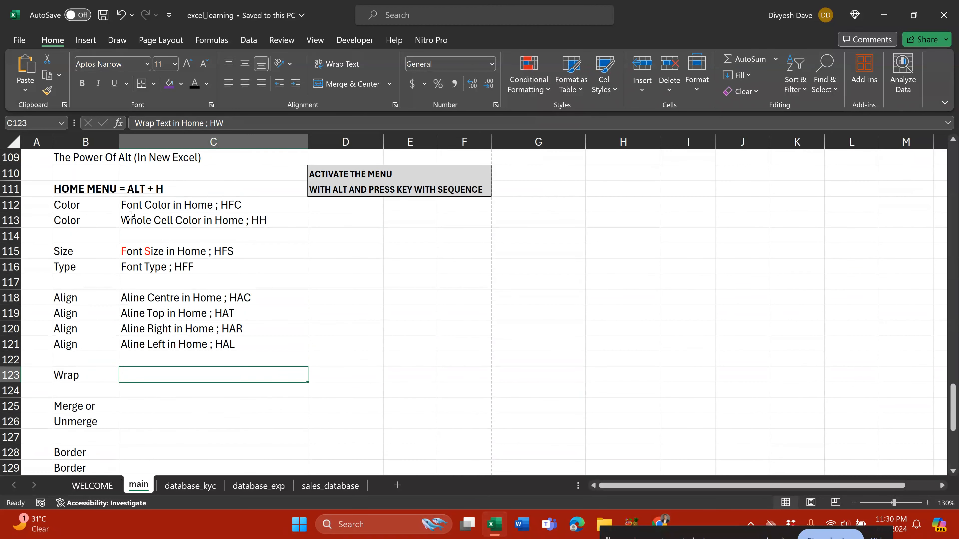
# Narrow the GOODS column on the database_kyc sheet to about two thirds of its width and wrap the LAB GROWN text in I19.
pyautogui.click(191, 486)
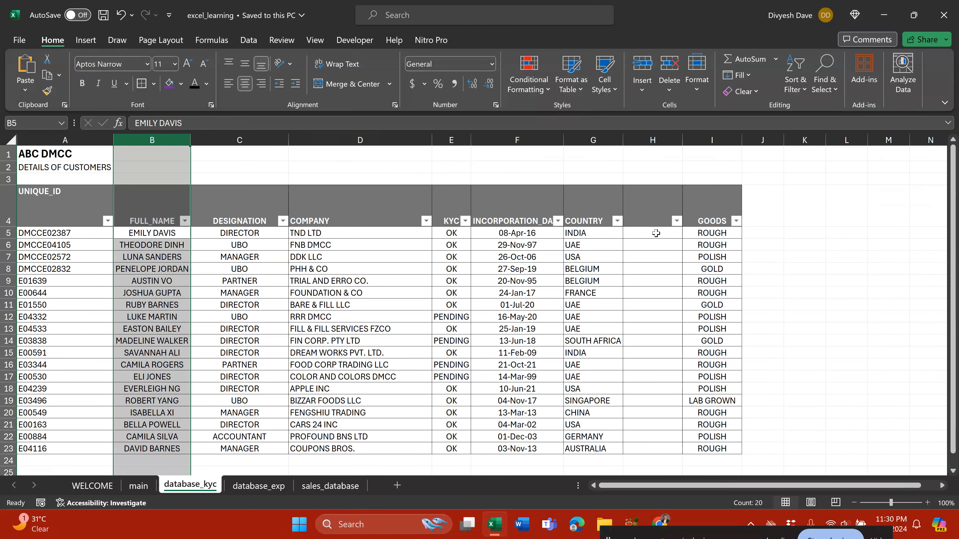
pyautogui.moveTo(741, 146); pyautogui.dragTo(720, 146)
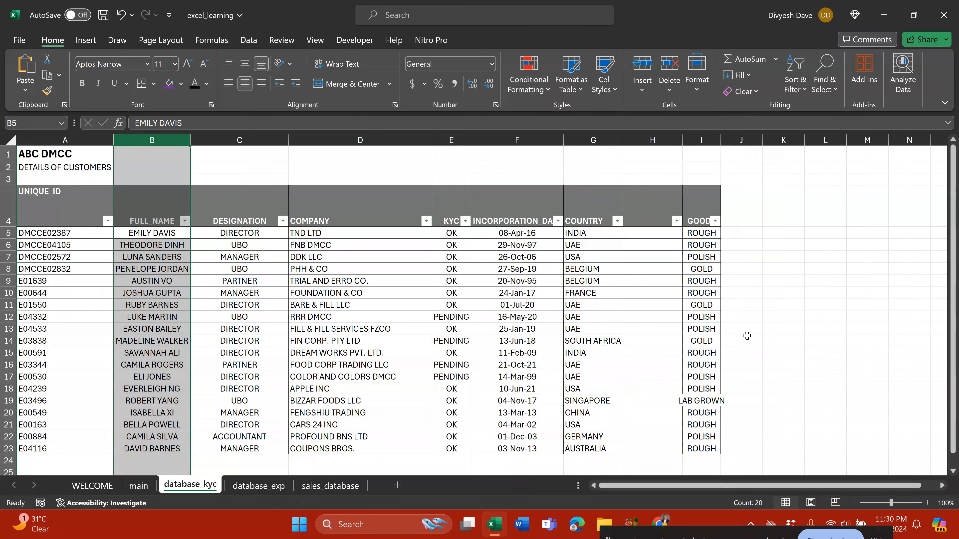
pyautogui.click(711, 400)
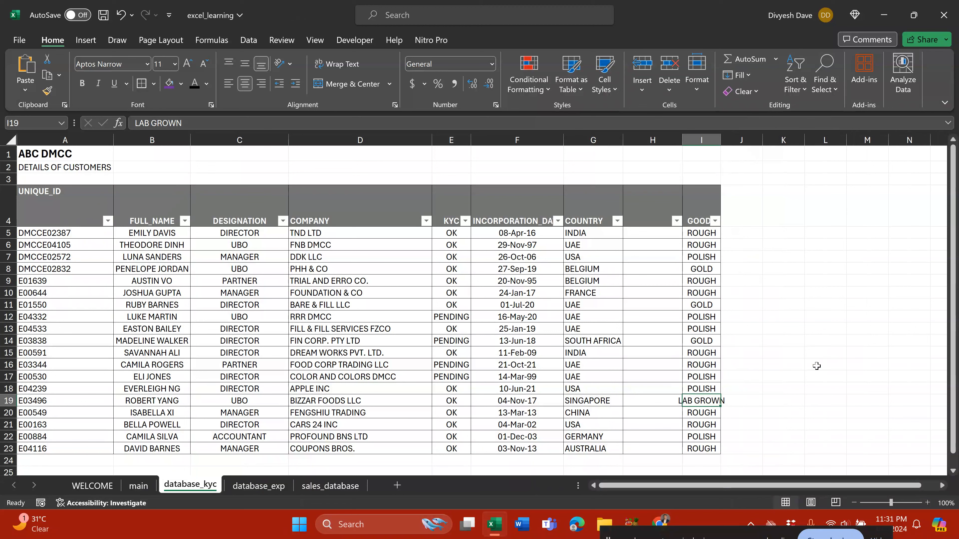
pyautogui.hotkey('alt', 'h')
pyautogui.press('w')
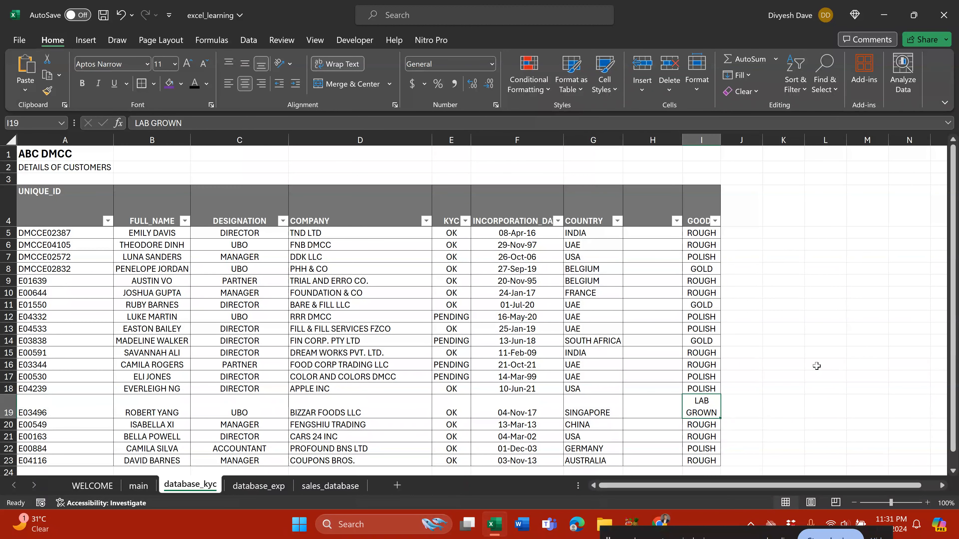
# Toggle text wrapping in I19 off and on again twice.
pyautogui.hotkey('alt', 'h')
pyautogui.press('w')
pyautogui.hotkey('alt', 'h')
pyautogui.press('w')
pyautogui.hotkey('alt', 'h')
pyautogui.press('w')
pyautogui.hotkey('alt', 'h')
pyautogui.press('w')
# Narrow the COMPANY column D to about half its width.
pyautogui.scroll(-2, 404, 224)
pyautogui.click(412, 242)
pyautogui.hotkey('alt', 'h')
pyautogui.write('ow')
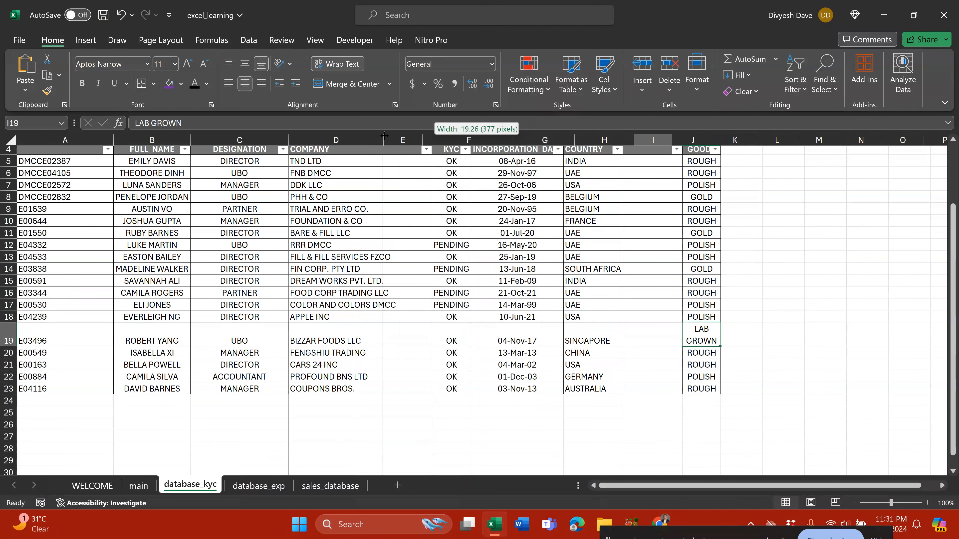
pyautogui.write('28')
pyautogui.press('Return')
# Select the entire row 14 and apply Wrap Text to it.
pyautogui.press('Down')
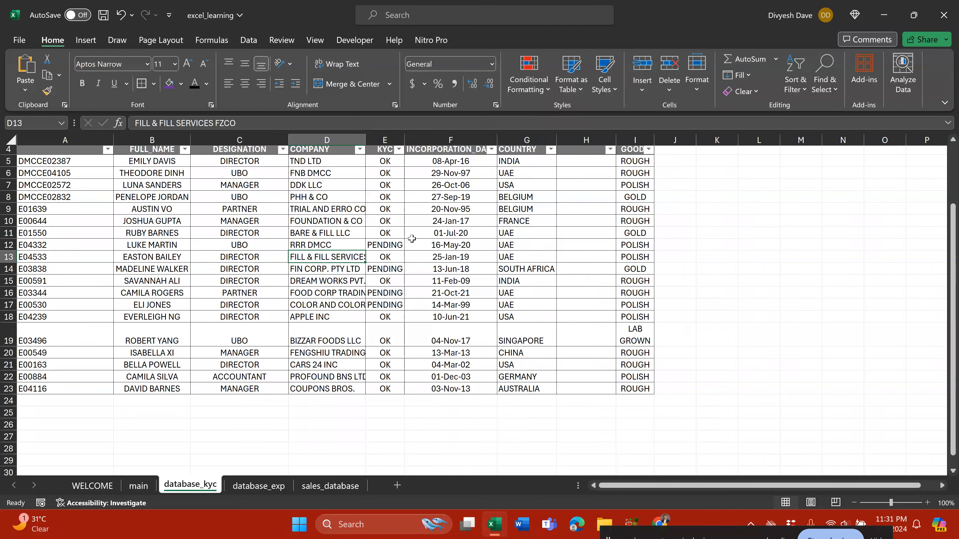
pyautogui.press('Down')
pyautogui.hotkey('shift', 'space')
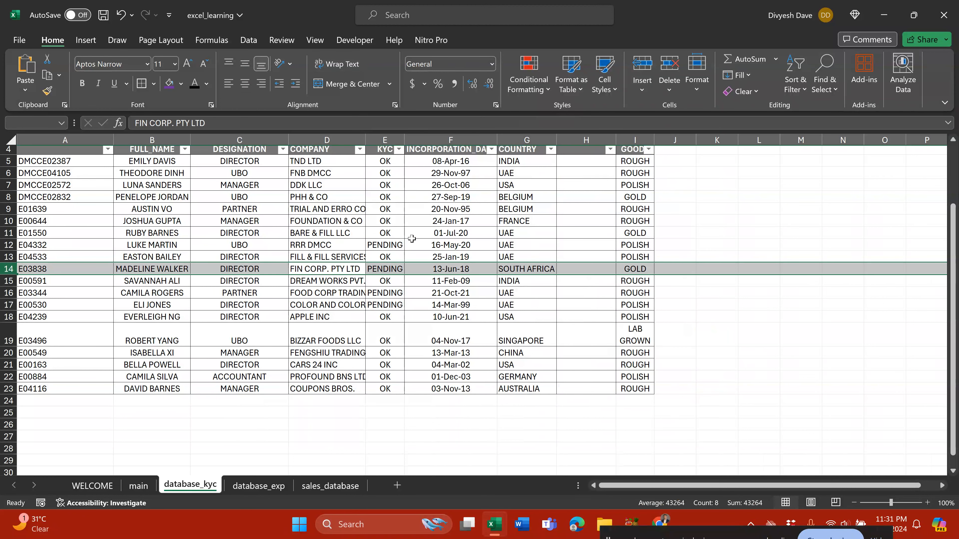
pyautogui.press('alt')
pyautogui.press('h')
pyautogui.press('w')
pyautogui.press('Down')
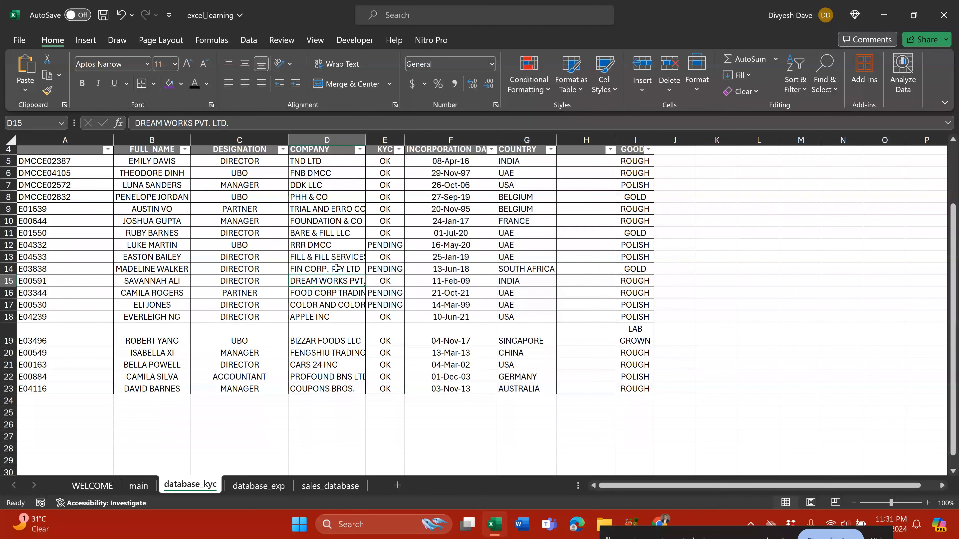
# Select the entire row 16 on the database_kyc sheet and apply Wrap Text to it.
pyautogui.click(499, 268)
pyautogui.press('Left')
pyautogui.press('Down')
pyautogui.press('Left')
pyautogui.press('Left')
pyautogui.press('Down')
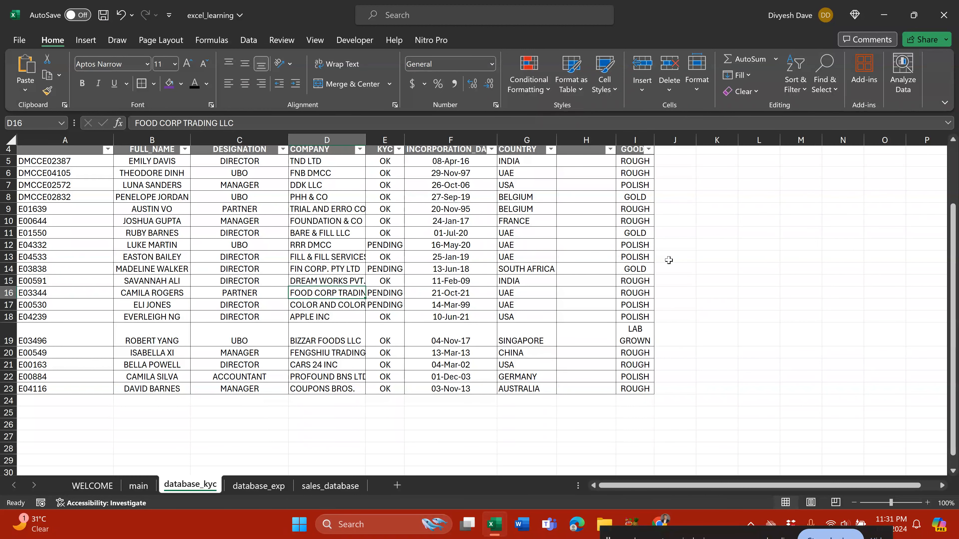
pyautogui.hotkey('shift', 'space')
pyautogui.hotkey('alt', 'h')
pyautogui.press('w')
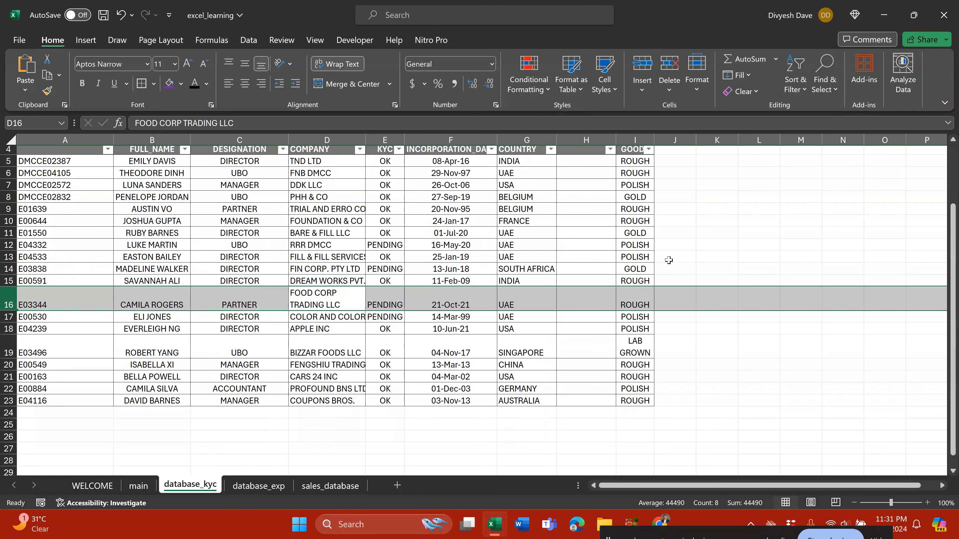
# Top-align the contents of row 16 and return to cell A1.
pyautogui.hotkey('alt', 'h')
pyautogui.press('a')
pyautogui.press('t')
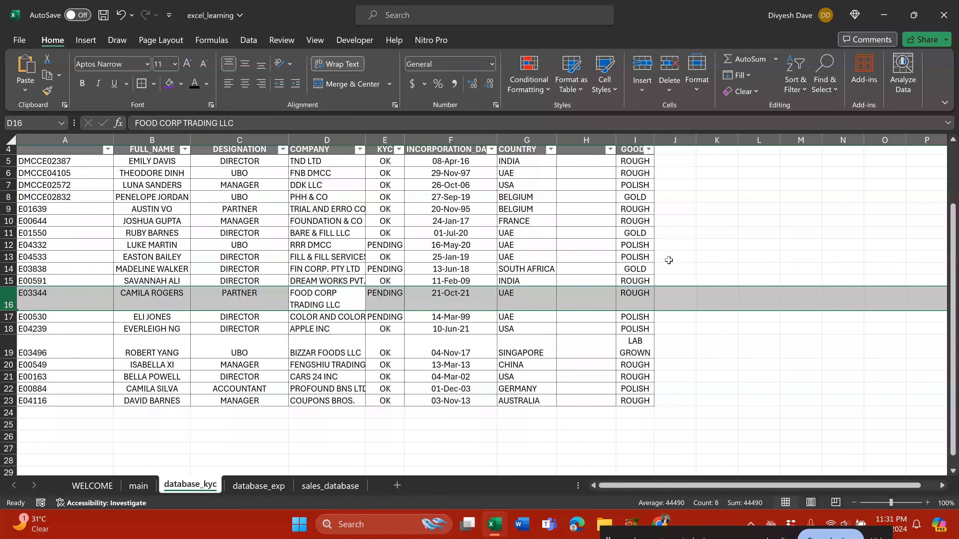
pyautogui.hotkey('ctrl', 'Home')
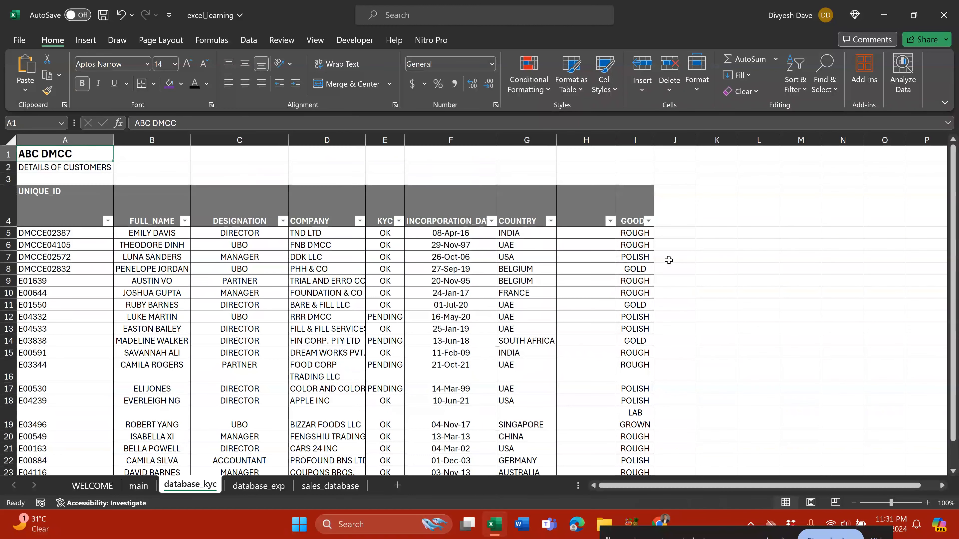
# Apply the black font color to the shortcut notes in C123 and C125:C126 on the main sheet.
pyautogui.hotkey('ctrl', 'pageup')
pyautogui.click(194, 83)
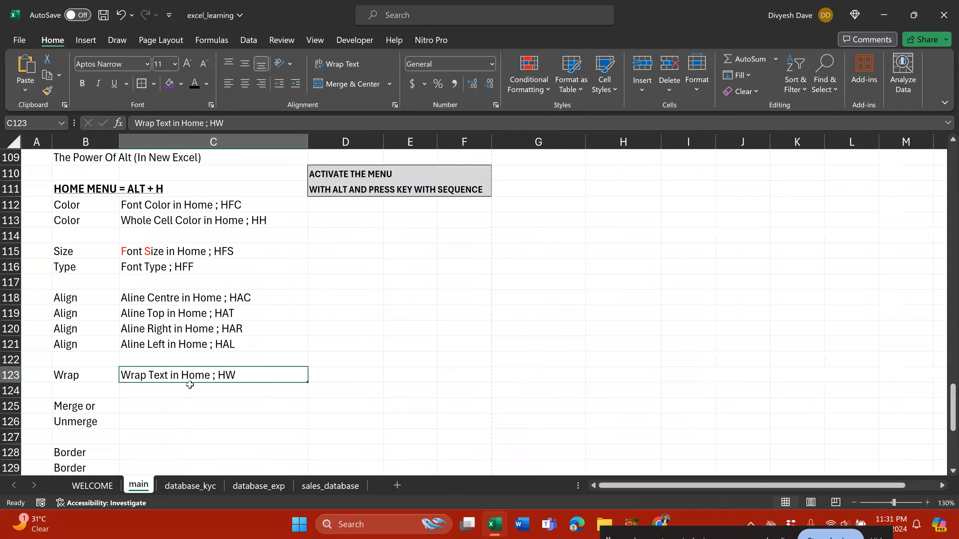
pyautogui.scroll(-1, 208, 360)
pyautogui.scroll(-1, 166, 342)
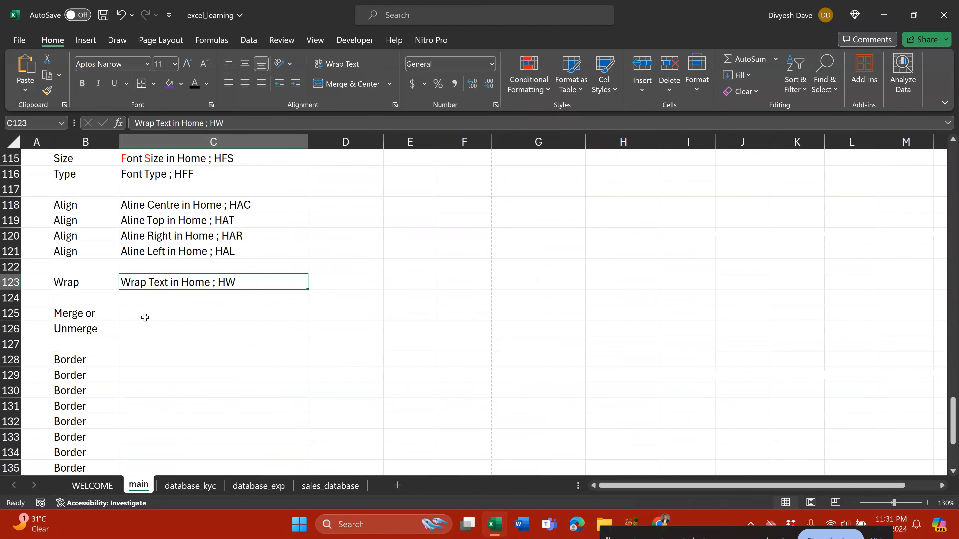
pyautogui.moveTo(145, 315); pyautogui.dragTo(227, 328)
pyautogui.click(194, 84)
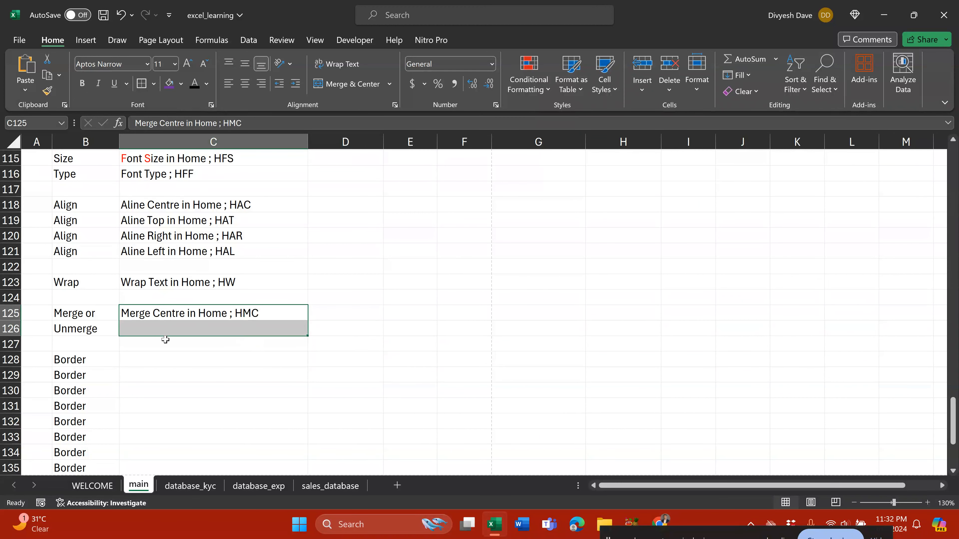
pyautogui.click(168, 329)
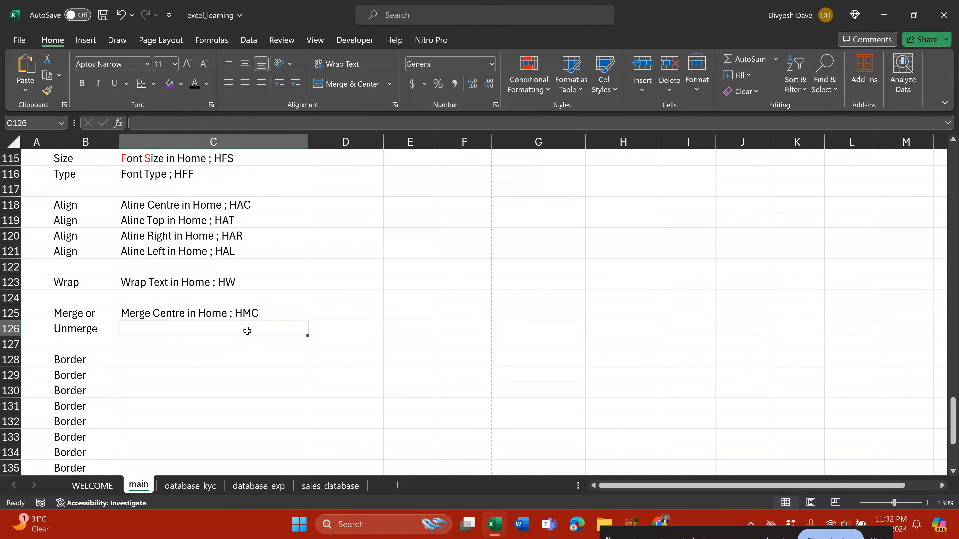
# Merge and center the header cells B4:D4 on the database_exp sheet, keeping only the ACCOUNT value.
pyautogui.click(267, 487)
pyautogui.moveTo(178, 191); pyautogui.dragTo(276, 191)
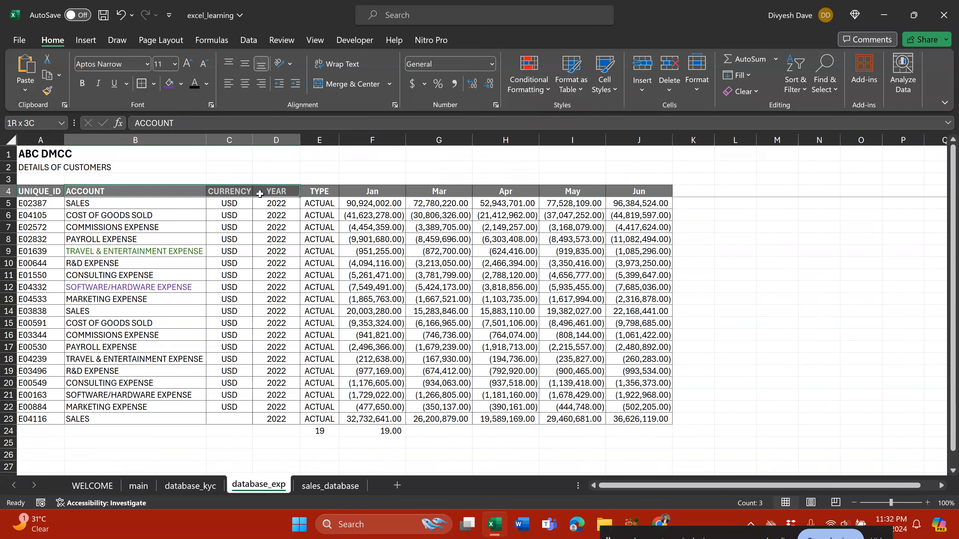
pyautogui.click(351, 84)
pyautogui.click(449, 293)
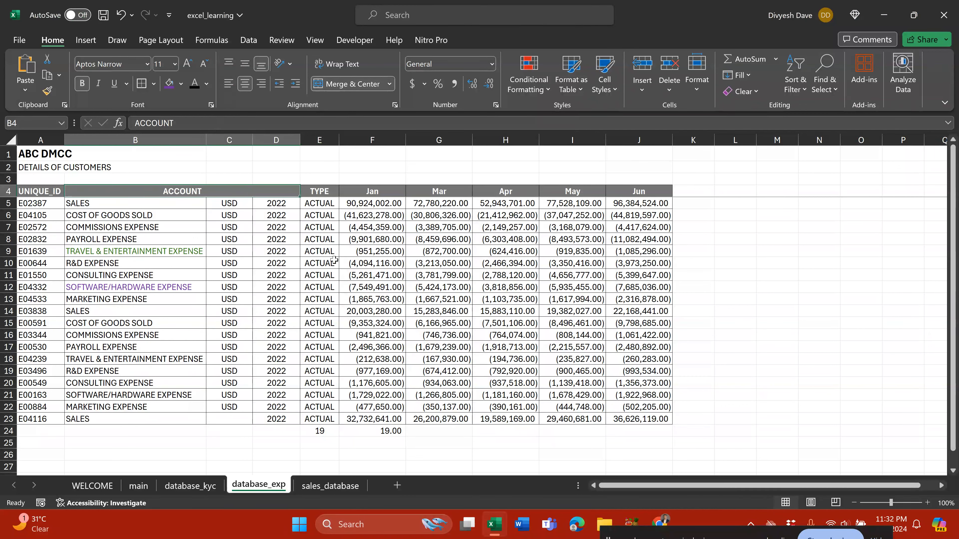
# Unmerge the ACCOUNT header cell into B4:D4.
pyautogui.press('alt')
pyautogui.press('Escape')
pyautogui.press('Down')
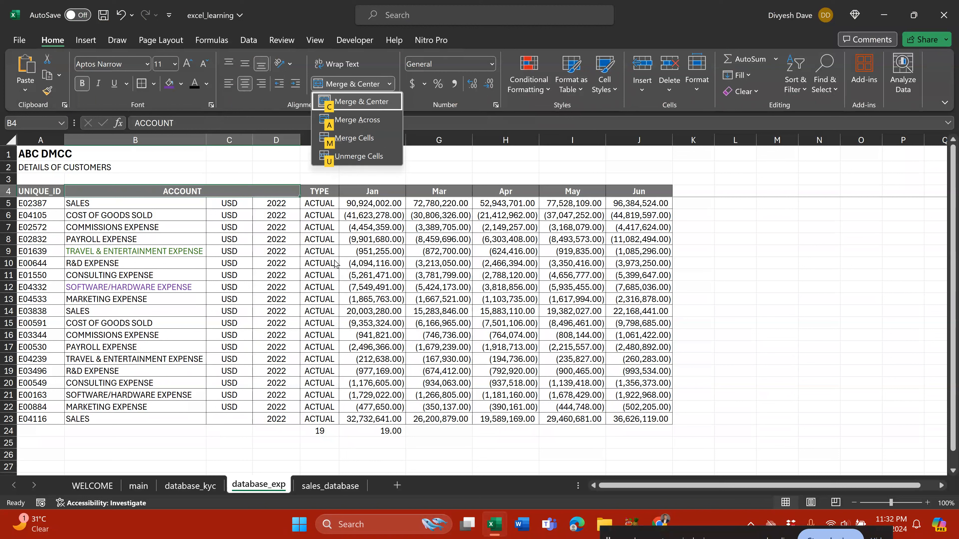
pyautogui.press('u')
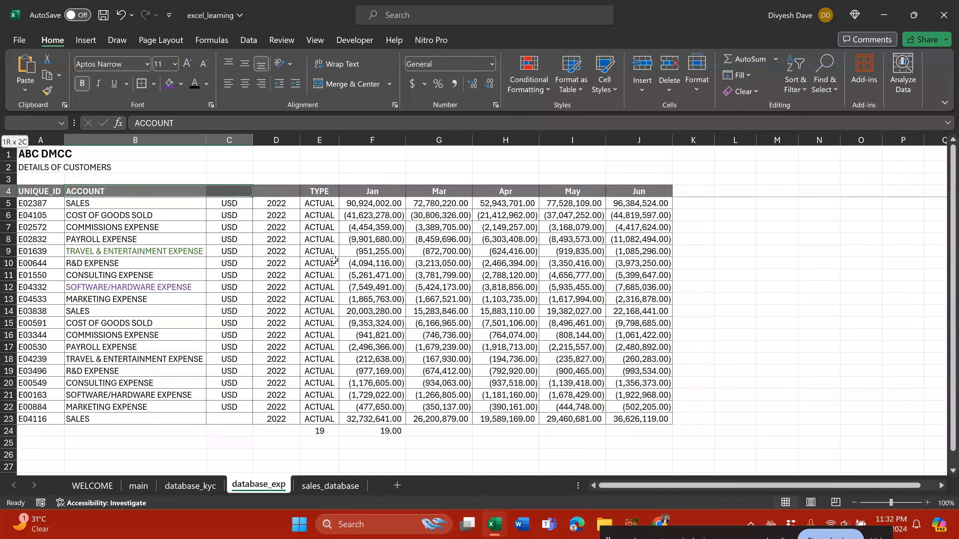
# Remove the fill from header cells B4:D4 and set their font color to Automatic.
pyautogui.hotkey('shift', 'Left')
pyautogui.hotkey('shift', 'Right')
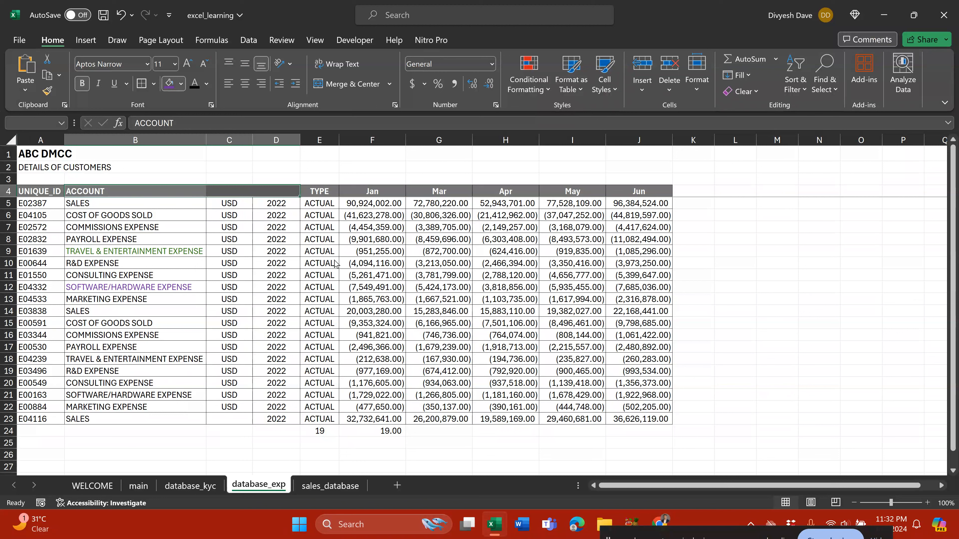
pyautogui.press('alt')
pyautogui.press('h')
pyautogui.press('f')
pyautogui.press('c')
pyautogui.press('a')
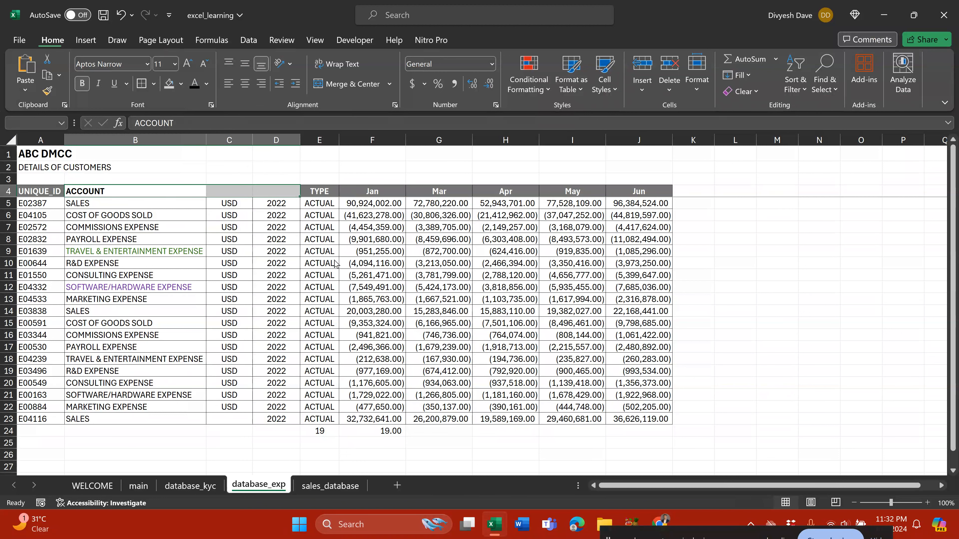
pyautogui.press('Down')
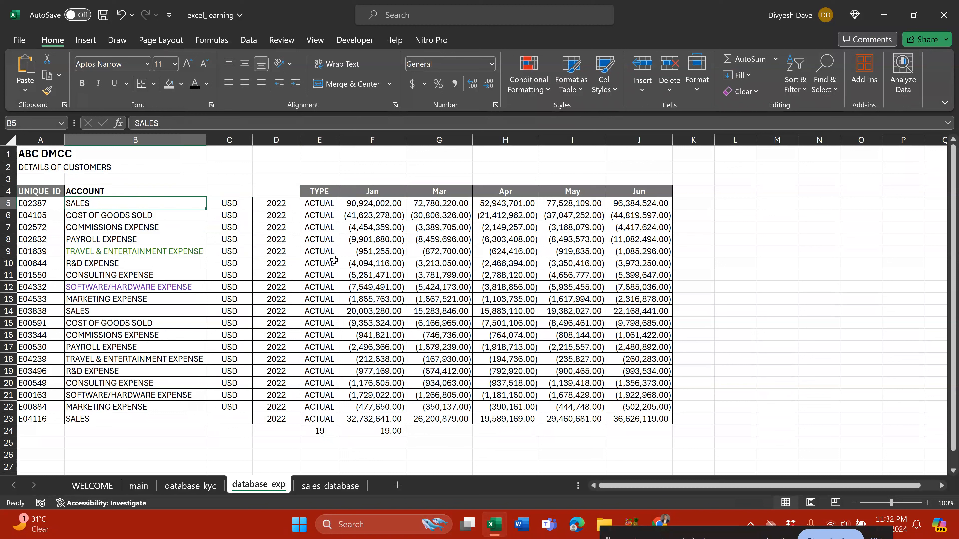
pyautogui.press('Right')
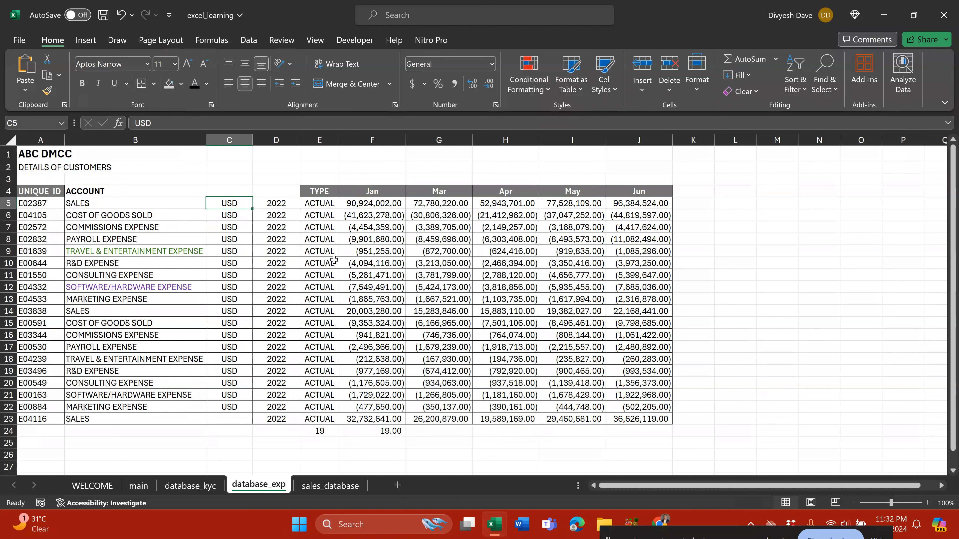
pyautogui.press('Right')
pyautogui.press('Up')
pyautogui.press('Down')
pyautogui.press('Left')
pyautogui.press('Left')
pyautogui.hotkey('shift', 'Right')
pyautogui.hotkey('shift', 'Right')
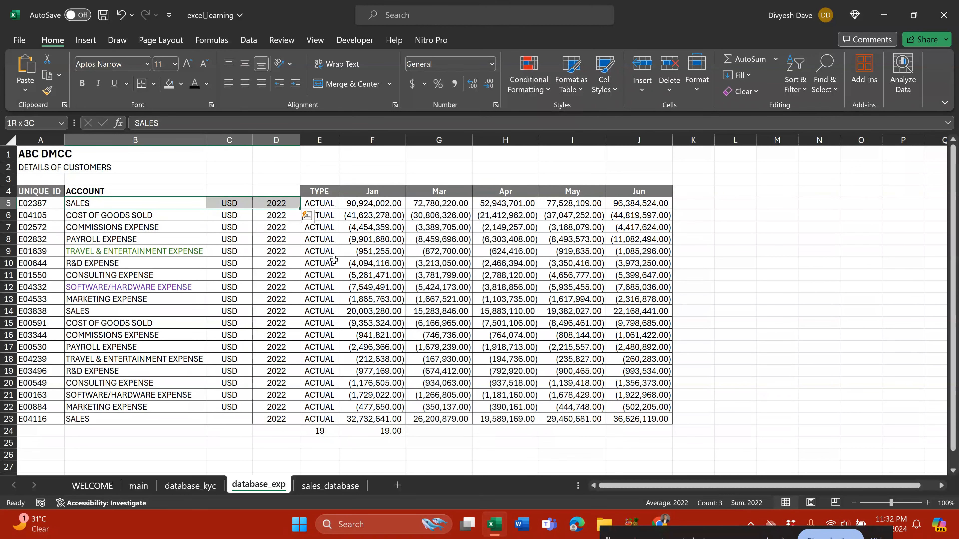
# Merge and center the ACCOUNT header across B4:D4 once more and unmerge it again.
pyautogui.press('Up')
pyautogui.hotkey('shift', 'Right')
pyautogui.hotkey('shift', 'Right')
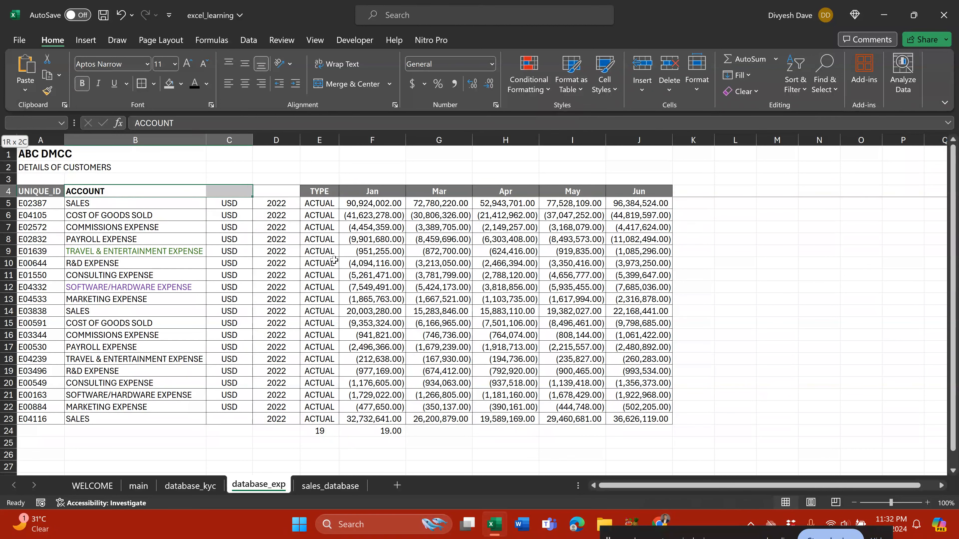
pyautogui.press('alt')
pyautogui.press('h')
pyautogui.press('m')
pyautogui.press('c')
pyautogui.press('alt')
pyautogui.press('h')
pyautogui.press('m')
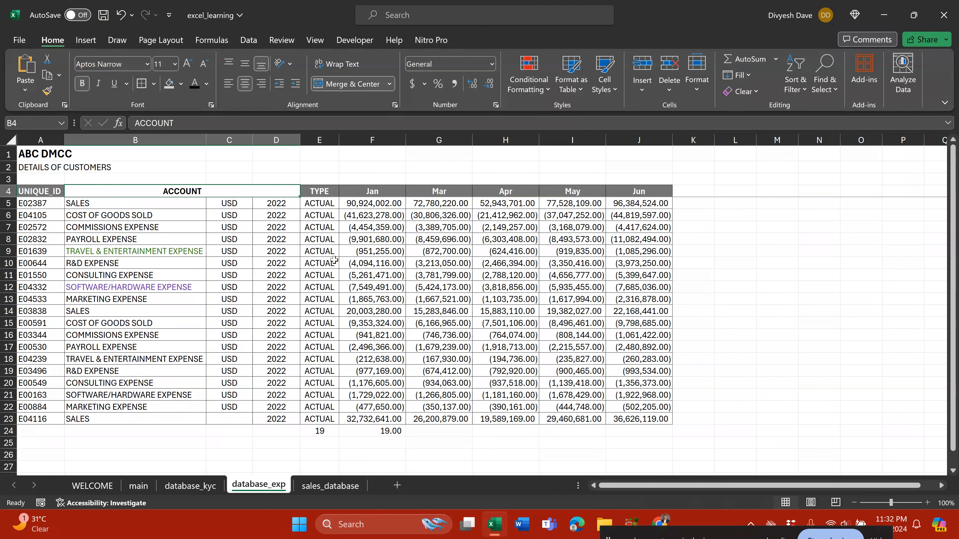
pyautogui.press('u')
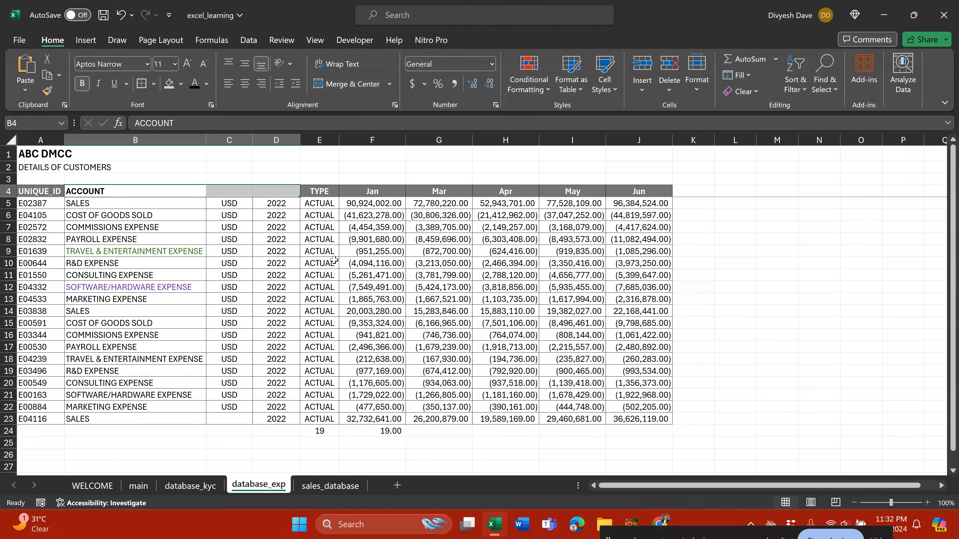
# Try to merge and center the filled cells B125:C125 on the main sheet.
pyautogui.hotkey('ctrl', 'pageup')
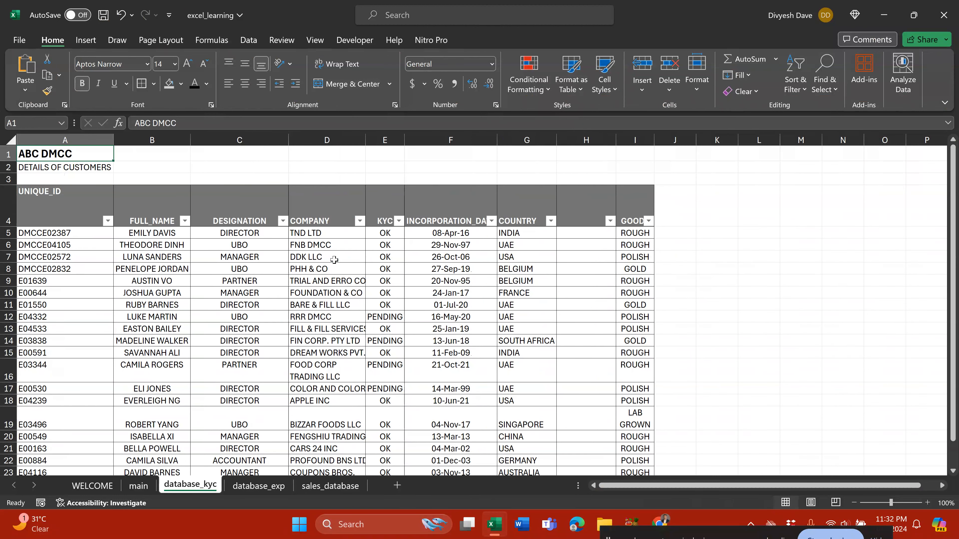
pyautogui.hotkey('ctrl', 'pageup')
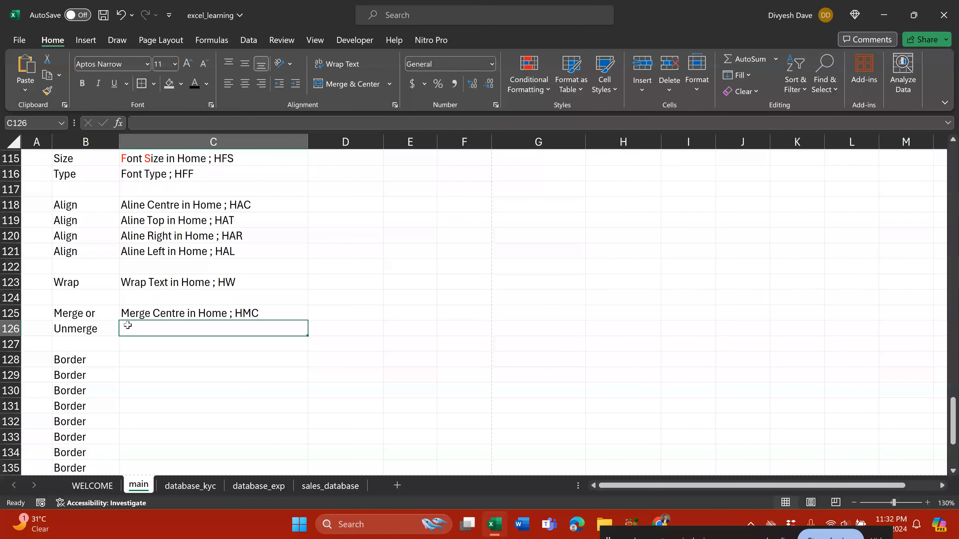
pyautogui.click(163, 313)
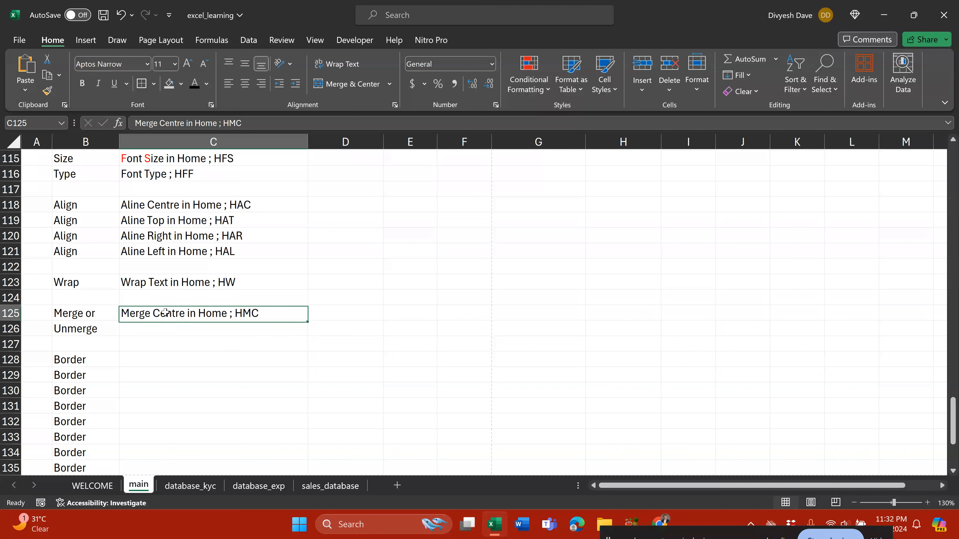
pyautogui.click(188, 329)
pyautogui.moveTo(98, 309); pyautogui.dragTo(205, 309)
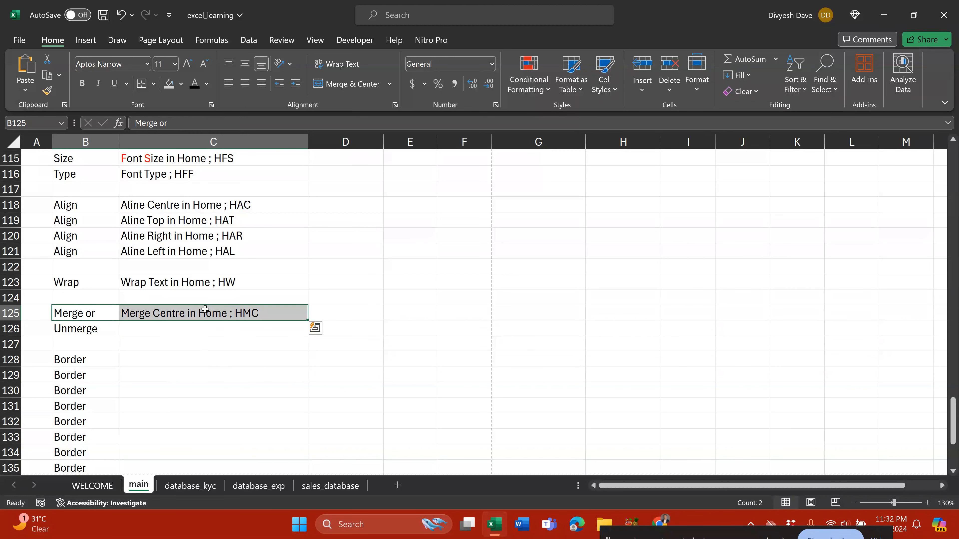
pyautogui.hotkey('alt', 'h')
pyautogui.press('m')
pyautogui.press('c')
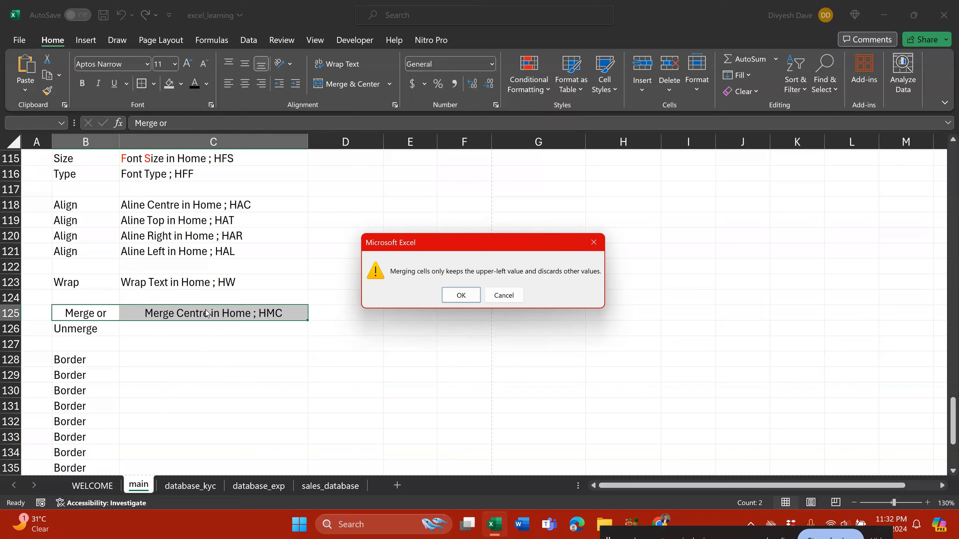
pyautogui.press('Escape')
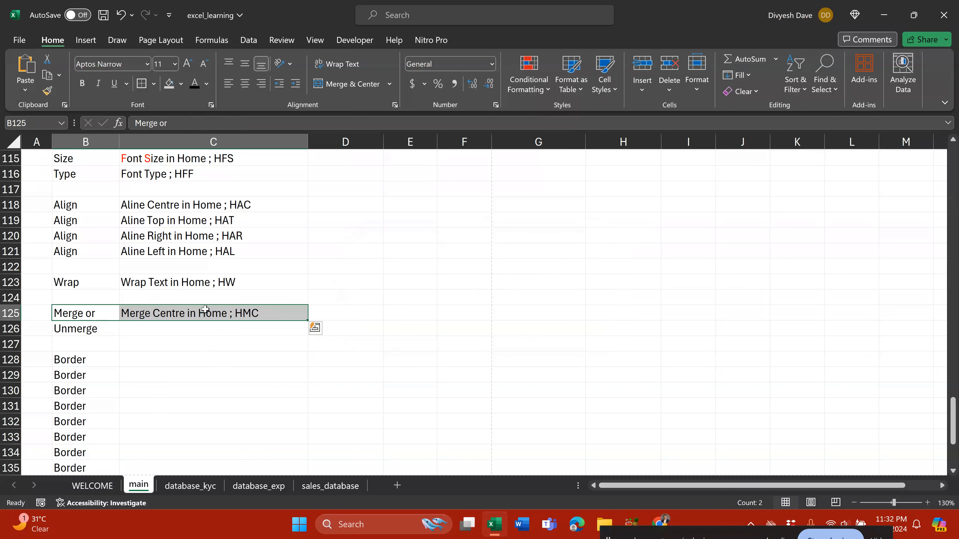
# Merge and center B125:B126, keeping only the upper value, and undo the merge.
pyautogui.press('Down')
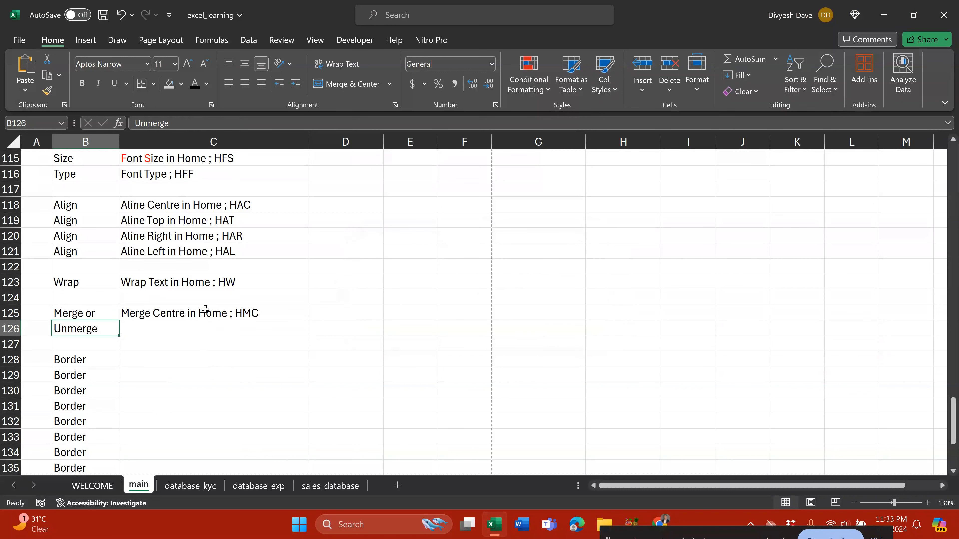
pyautogui.press('Up')
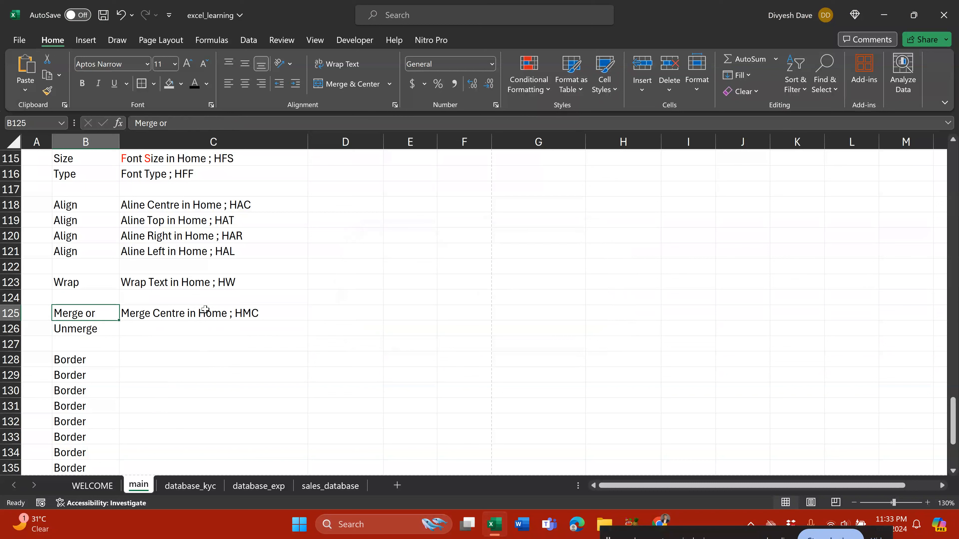
pyautogui.hotkey('shift', 'Right')
pyautogui.press('Down')
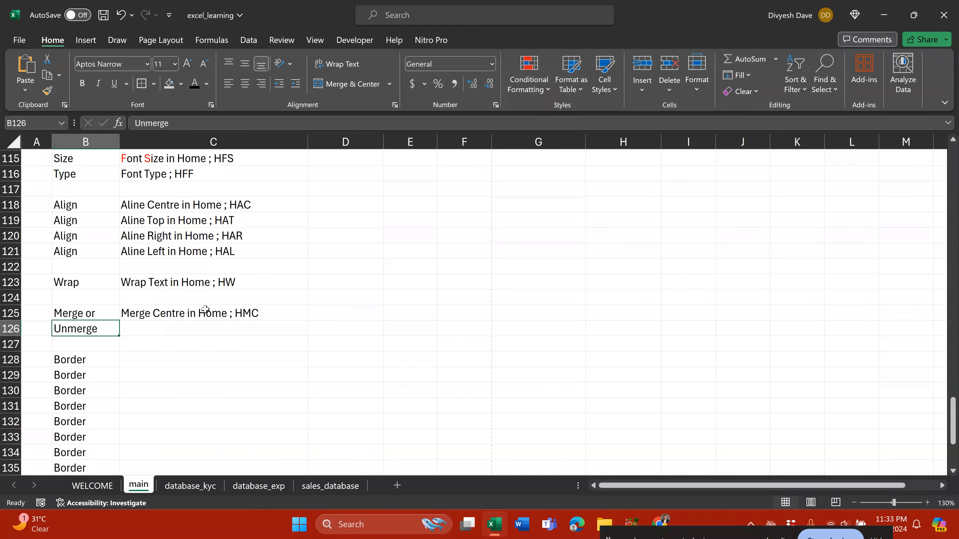
pyautogui.press('Up')
pyautogui.hotkey('shift', 'Up')
pyautogui.hotkey('shift', 'Down')
pyautogui.hotkey('shift', 'Down')
pyautogui.press('alt')
pyautogui.press('h')
pyautogui.press('m')
pyautogui.press('c')
pyautogui.press('Return')
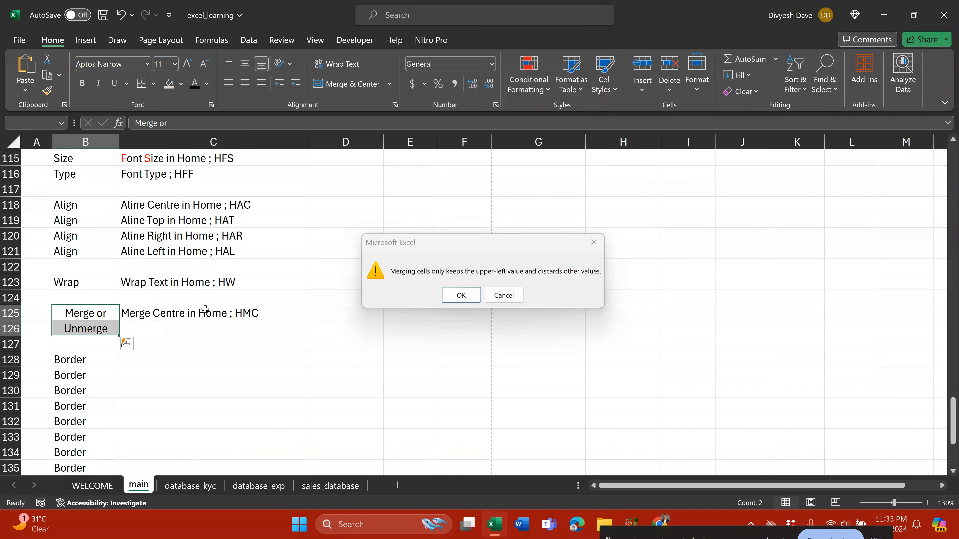
pyautogui.hotkey('ctrl', 'z')
# Save the workbook and apply the black font color to the border shortcut notes in C128:C136.
pyautogui.hotkey('ctrl', 's')
pyautogui.press('Down')
pyautogui.press('Down')
pyautogui.scroll(-2, 163, 266)
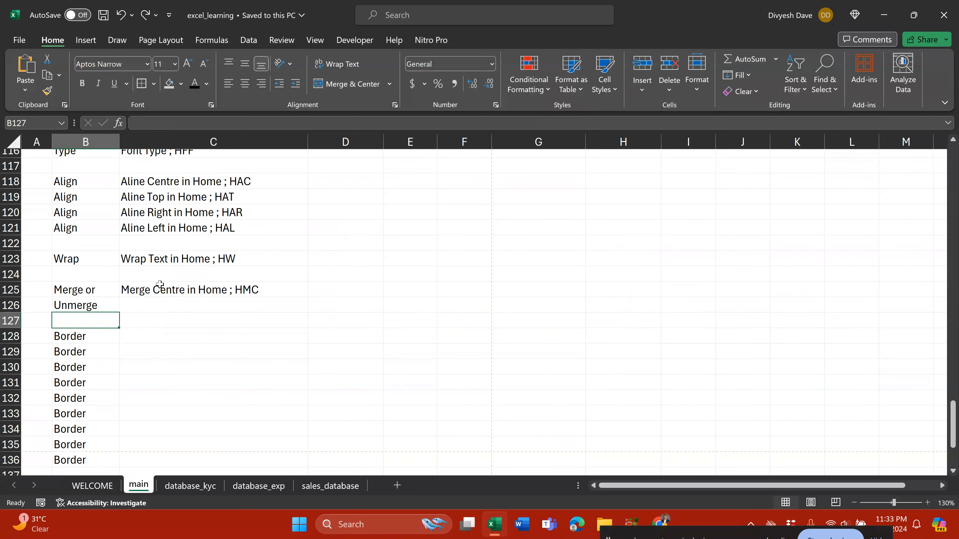
pyautogui.moveTo(157, 269); pyautogui.dragTo(186, 387)
pyautogui.click(195, 86)
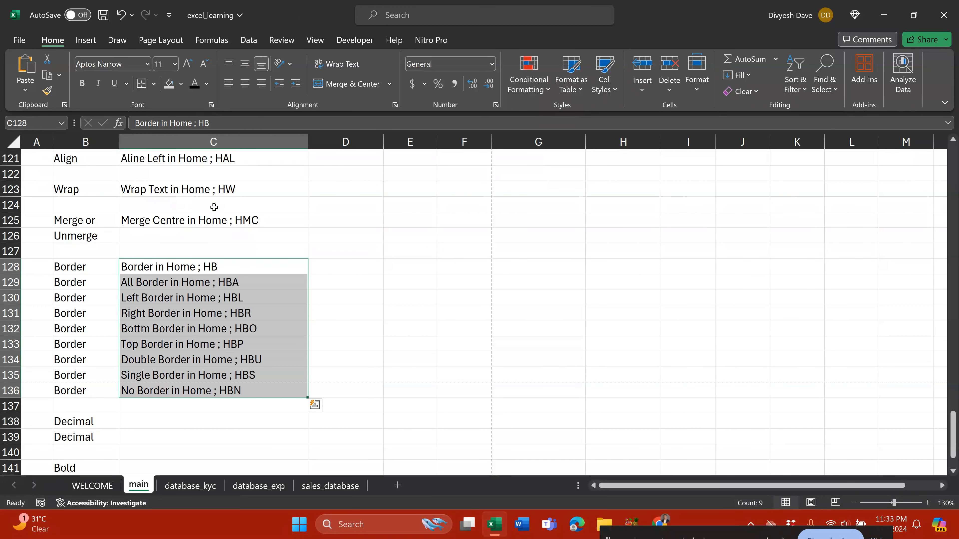
# Display the Borders options for C128, the Border in Home note, and dismiss them without choosing one.
pyautogui.scroll(-1, 179, 280)
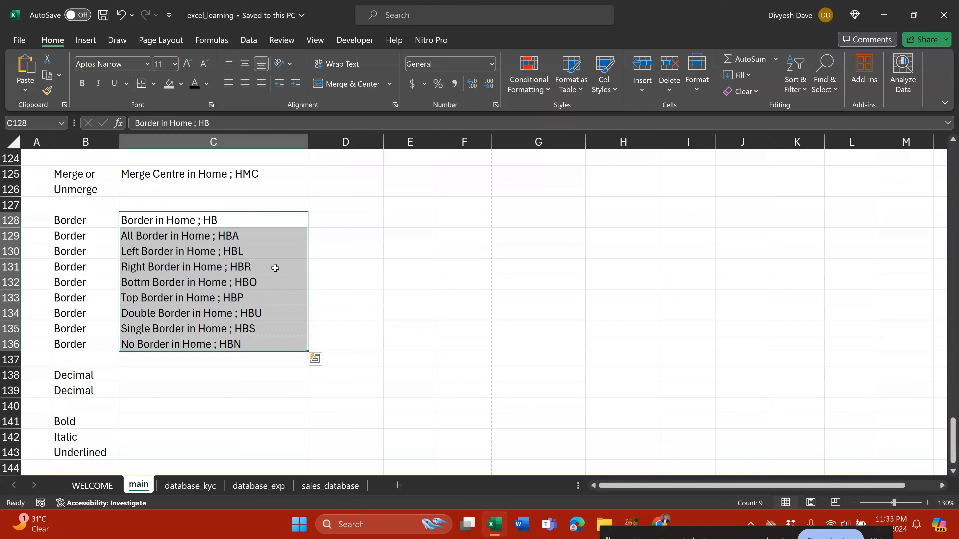
pyautogui.click(257, 237)
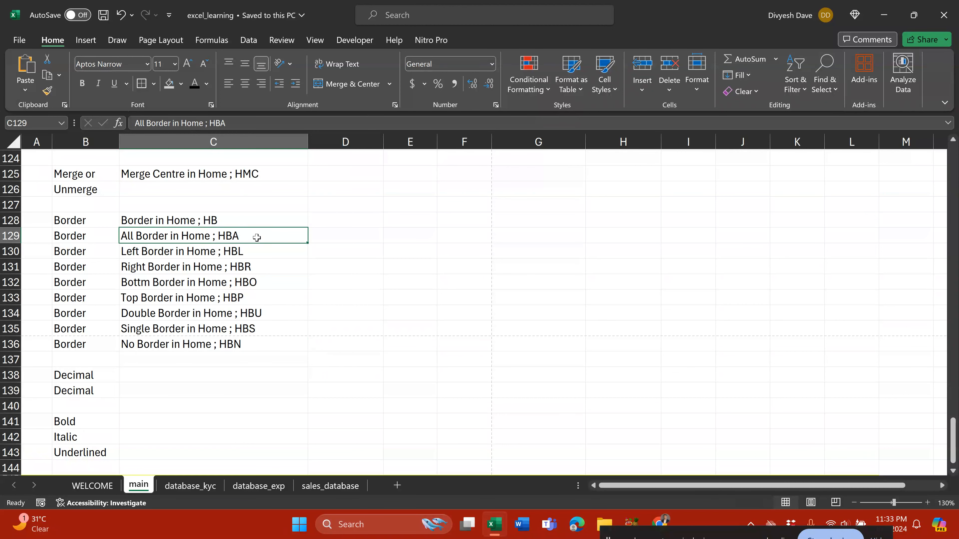
pyautogui.press('Up')
pyautogui.press('alt')
pyautogui.press('h')
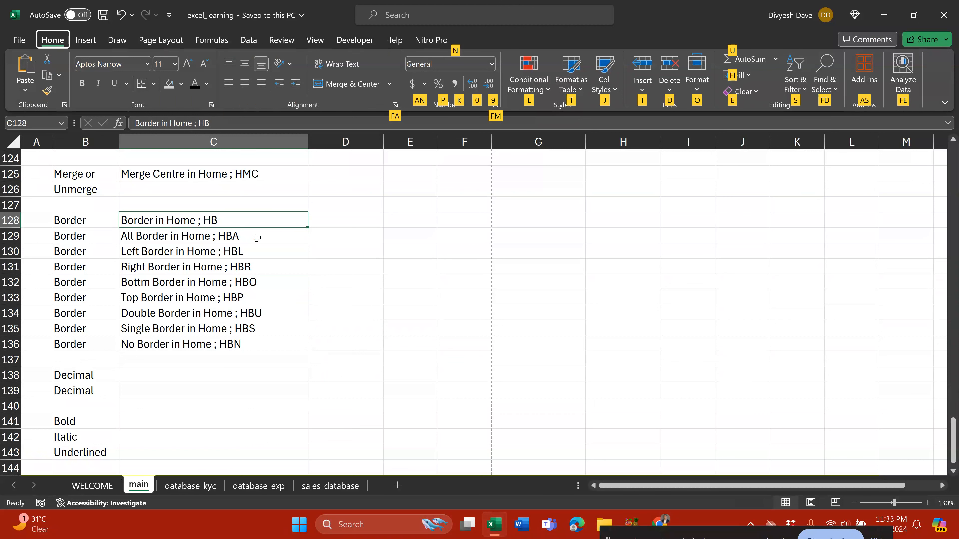
pyautogui.press('b')
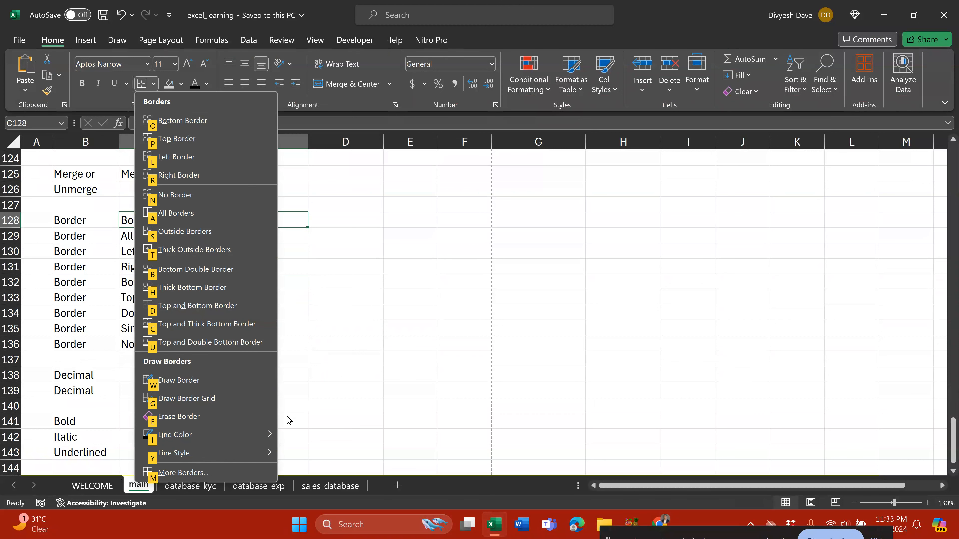
pyautogui.press('Escape')
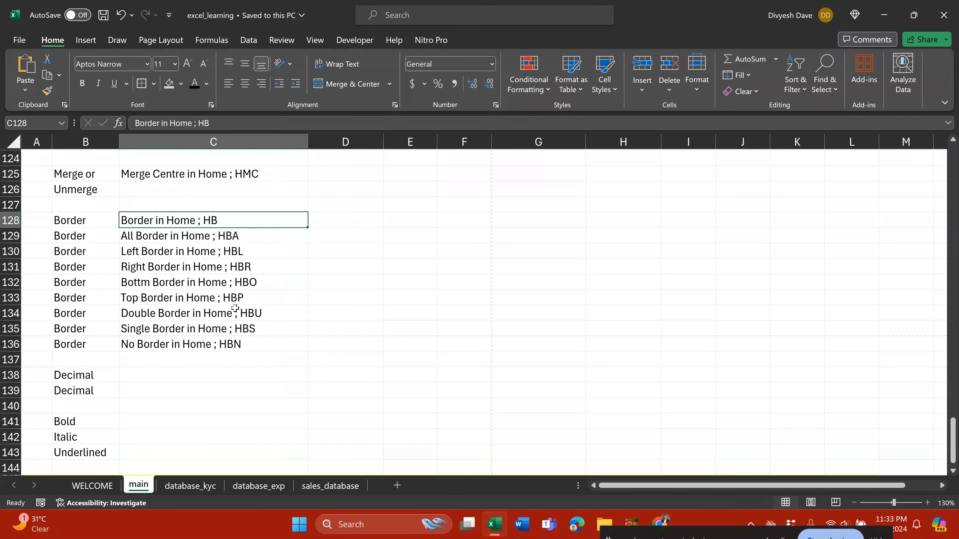
# Apply All Borders to the border labels and shortcut notes in B128:C136.
pyautogui.scroll(1, 232, 308)
pyautogui.moveTo(635, 486); pyautogui.dragTo(615, 486)
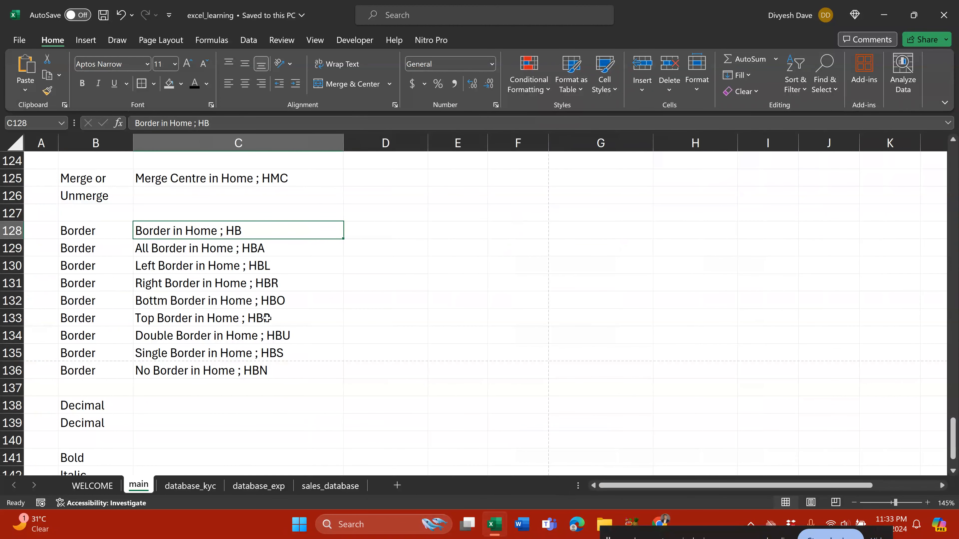
pyautogui.scroll(1, 267, 318)
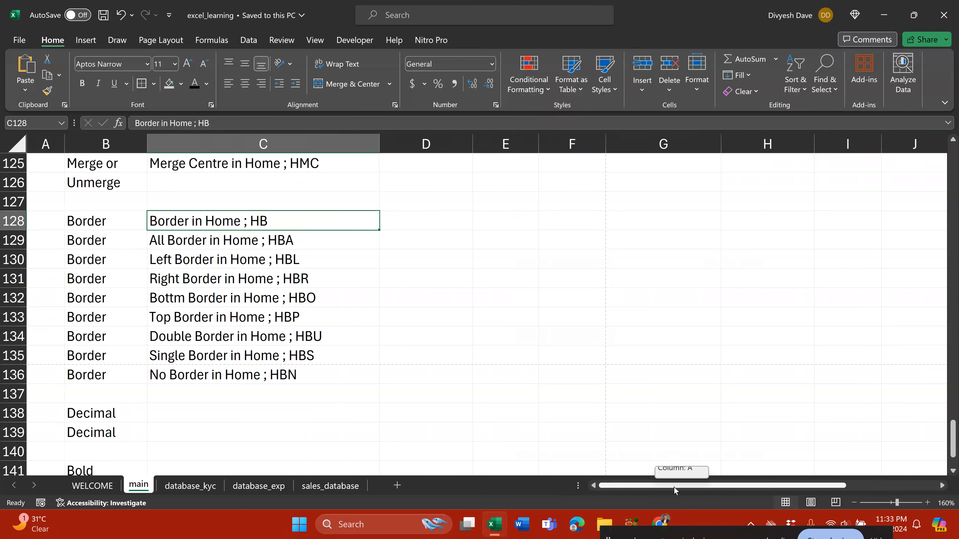
pyautogui.moveTo(122, 215); pyautogui.dragTo(297, 373)
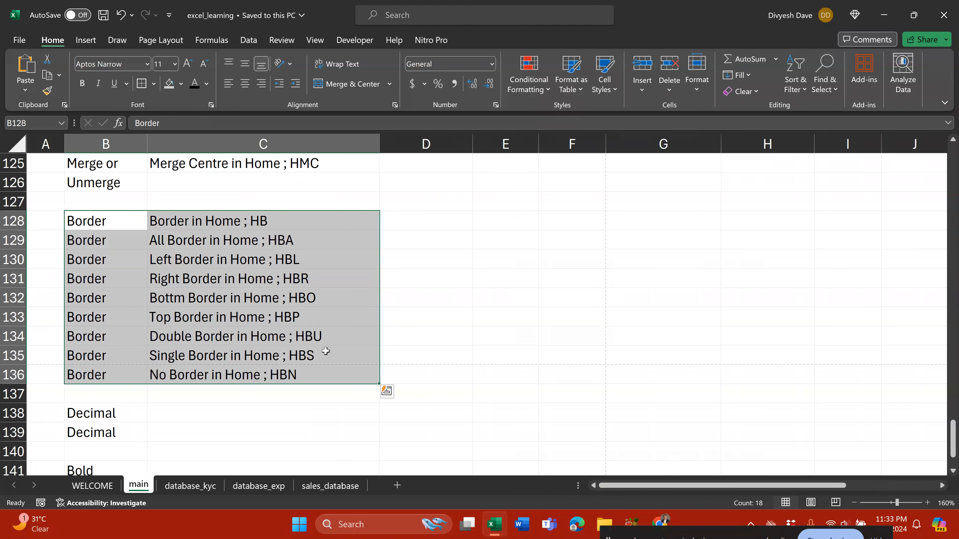
pyautogui.press('alt')
pyautogui.press('h')
pyautogui.press('b')
pyautogui.press('a')
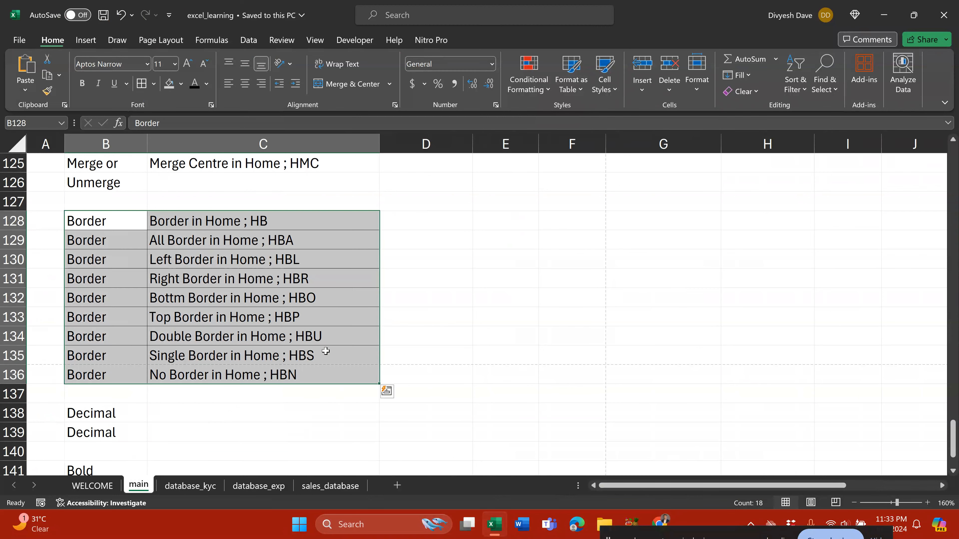
pyautogui.press('Up')
pyautogui.press('Right')
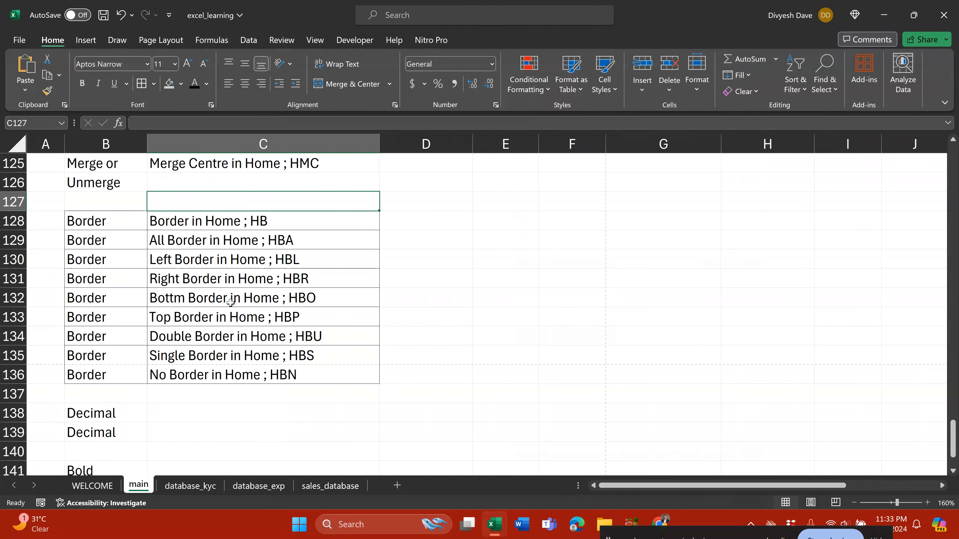
# Bold the general Border and All Border shortcut notes in C128 and C129.
pyautogui.moveTo(112, 224); pyautogui.dragTo(324, 386)
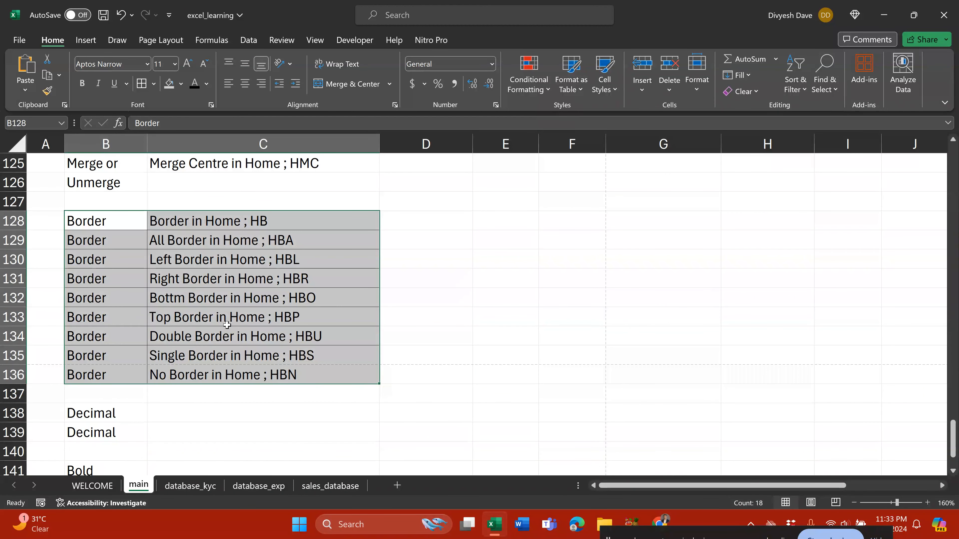
pyautogui.scroll(1, 228, 325)
pyautogui.moveTo(630, 487); pyautogui.dragTo(621, 488)
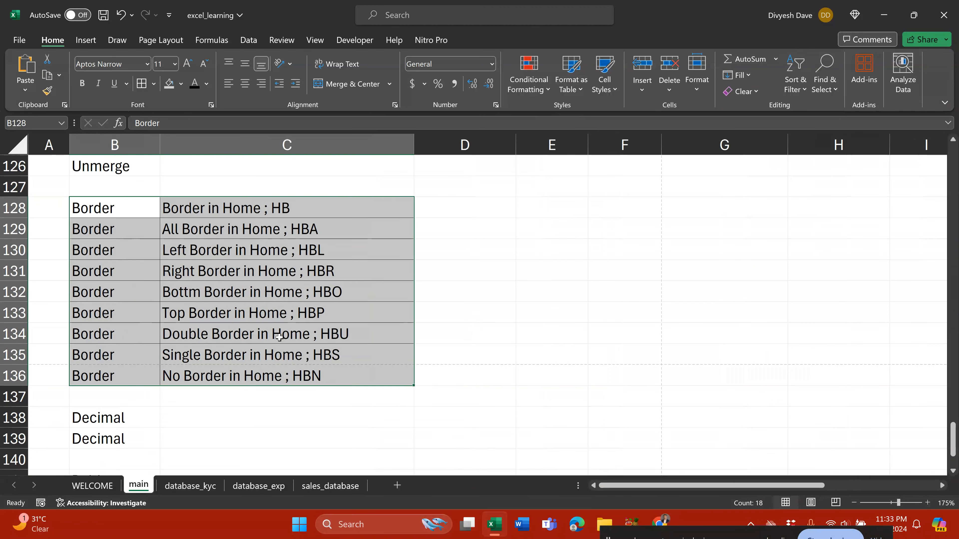
pyautogui.scroll(1, 278, 336)
pyautogui.click(166, 272)
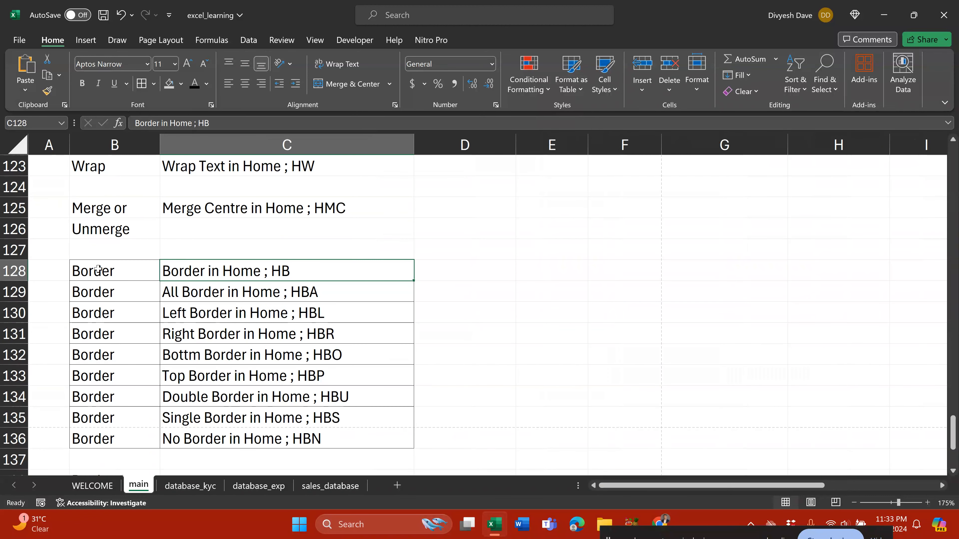
pyautogui.scroll(-1, 161, 270)
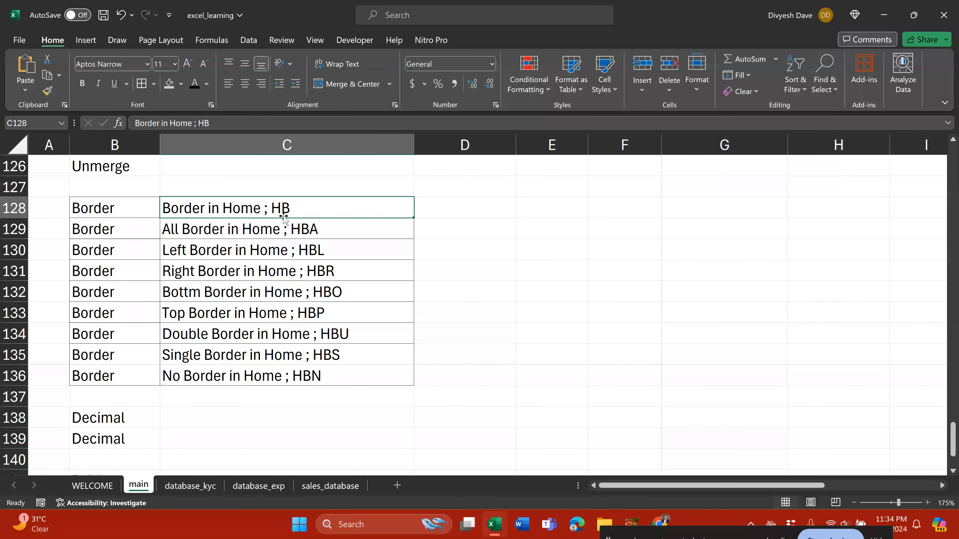
pyautogui.hotkey('ctrl', 'b')
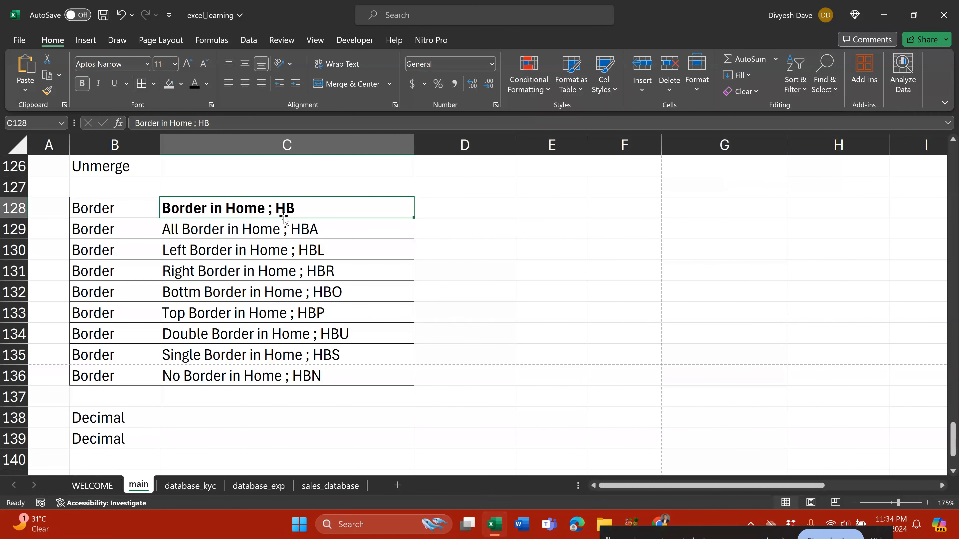
pyautogui.press('Down')
pyautogui.hotkey('ctrl', 'b')
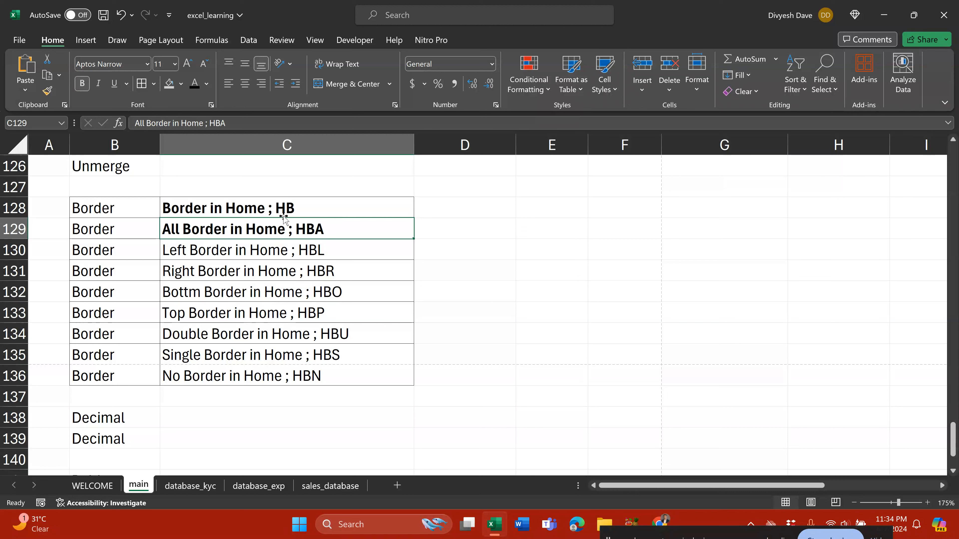
pyautogui.press('Down')
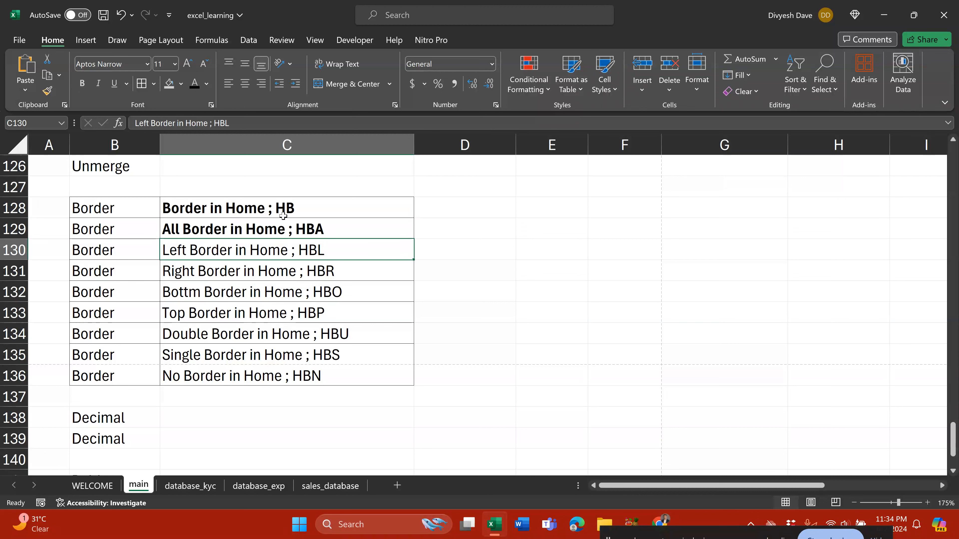
# Remove all borders from the range B128:C136.
pyautogui.press('Up')
pyautogui.press('Up')
pyautogui.press('Left')
pyautogui.hotkey('ctrl', 'shift', 'Down')
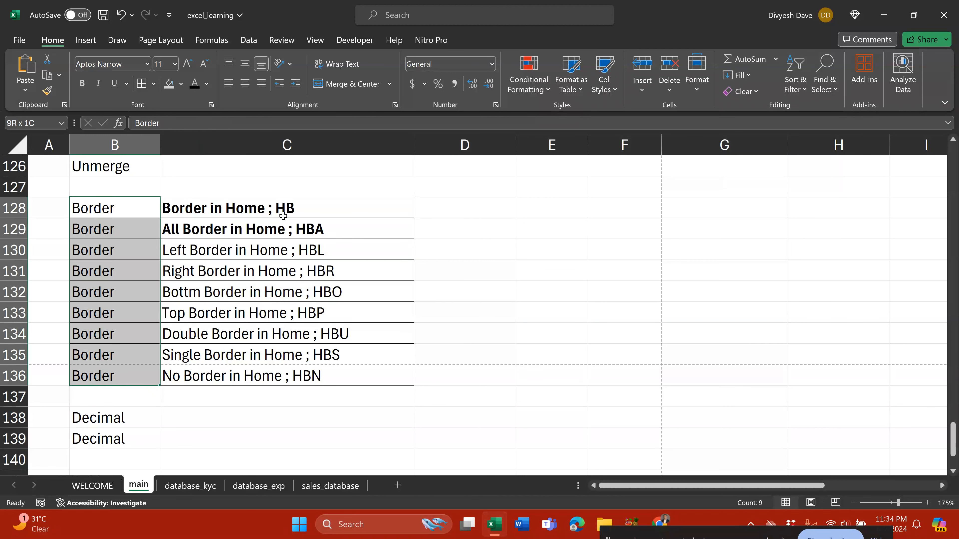
pyautogui.hotkey('shift', 'Right')
pyautogui.press('alt')
pyautogui.press('Escape')
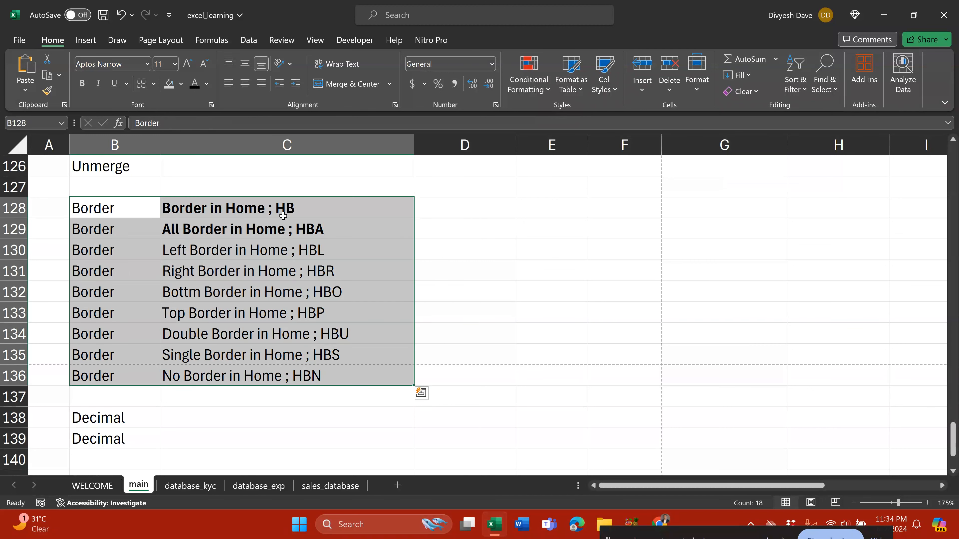
# Apply a left border to the shortcut notes in C128:C136.
pyautogui.press('Down')
pyautogui.press('Up')
pyautogui.press('Right')
pyautogui.hotkey('shift', 'Down')
pyautogui.hotkey('shift', 'Down')
pyautogui.hotkey('shift', 'Down')
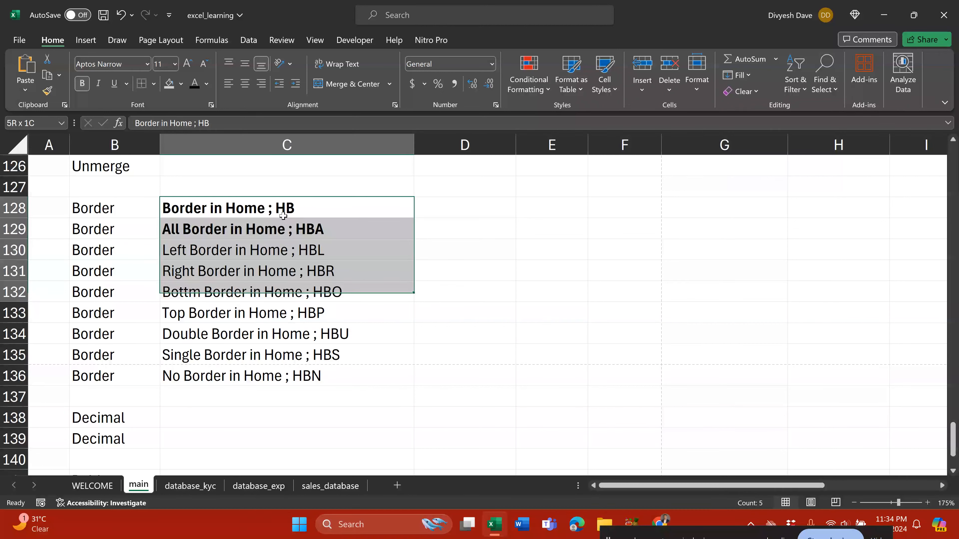
pyautogui.hotkey('shift', 'Down')
pyautogui.hotkey('shift', 'Down')
pyautogui.hotkey('shift', 'Down')
pyautogui.hotkey('shift', 'Down')
pyautogui.hotkey('shift', 'Down')
pyautogui.hotkey('shift', 'Up')
pyautogui.hotkey('shift', 'Down')
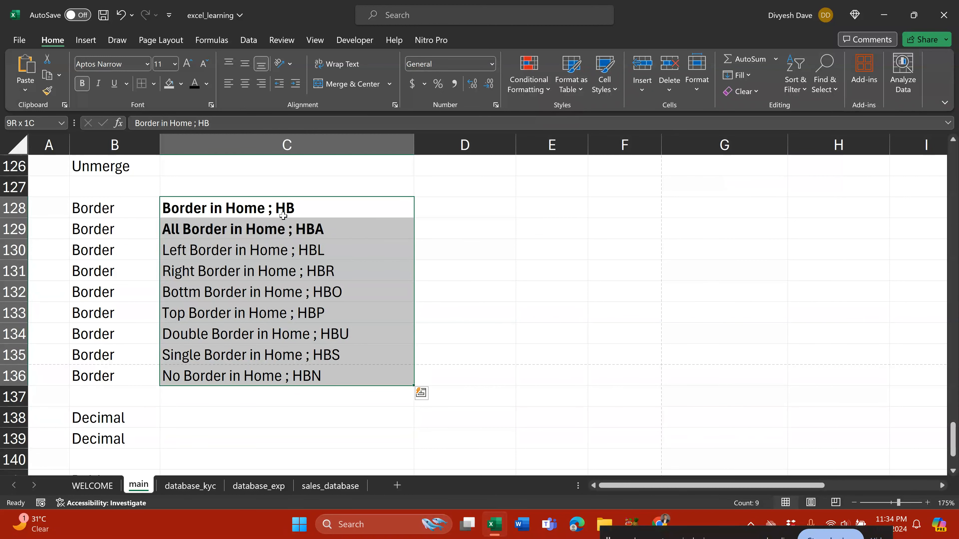
pyautogui.press('alt')
pyautogui.press('h')
pyautogui.press('b')
pyautogui.press('l')
pyautogui.press('Right')
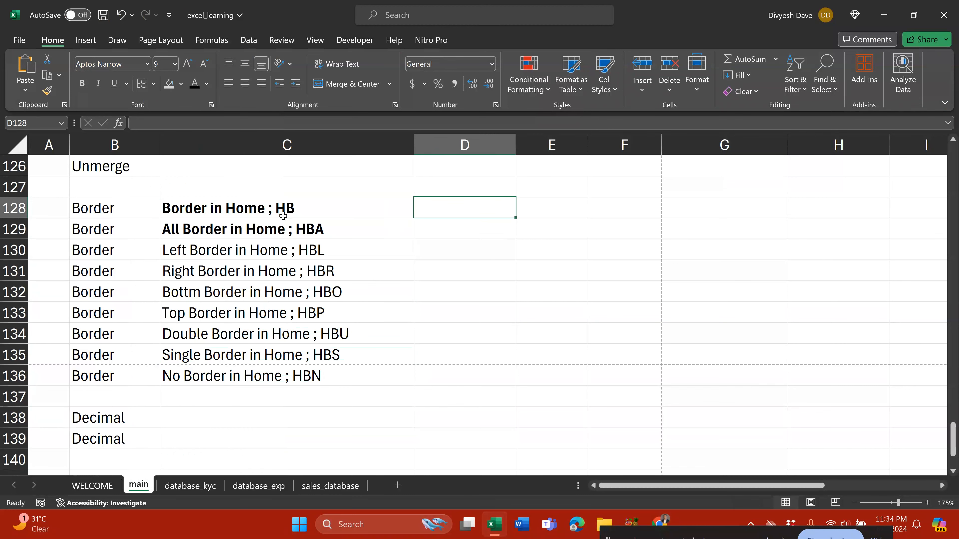
# Pick a different border line color and try drawing a border line beneath C128.
pyautogui.moveTo(128, 206); pyautogui.dragTo(197, 376)
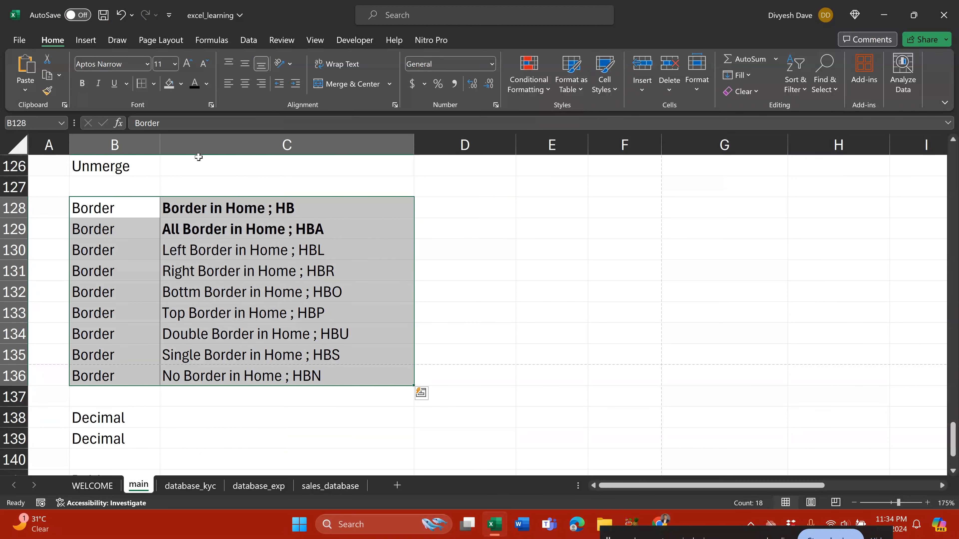
pyautogui.click(153, 84)
pyautogui.moveTo(228, 439)
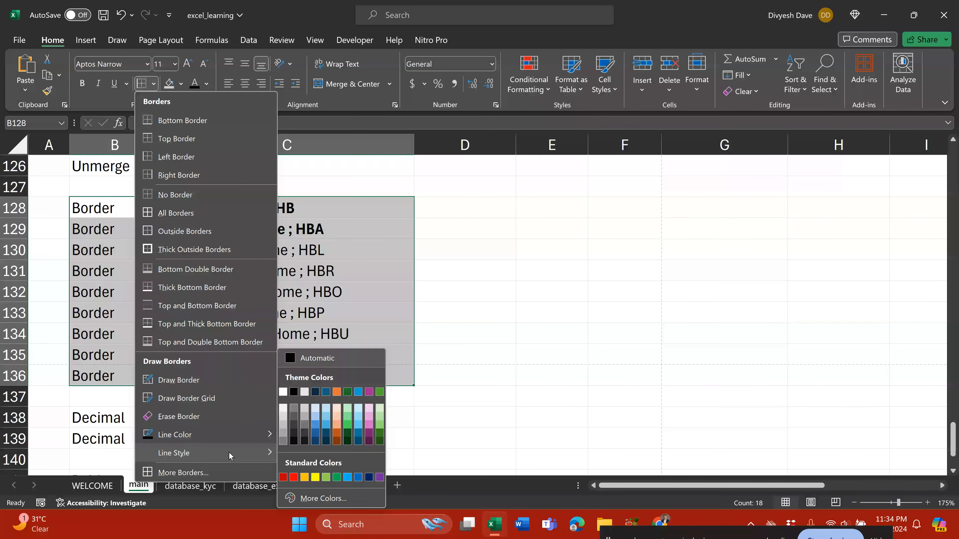
pyautogui.click(320, 500)
pyautogui.click(232, 217)
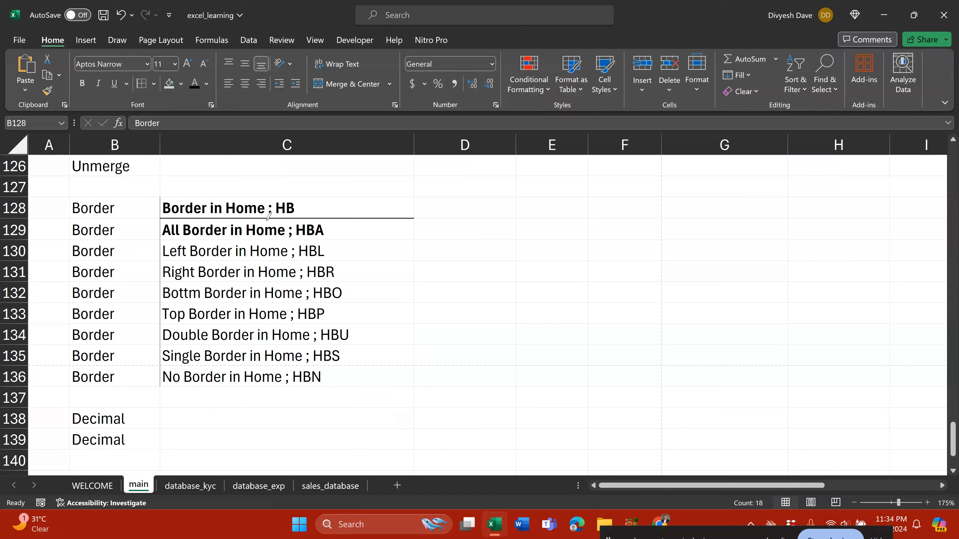
pyautogui.hotkey('ctrl', 'a')
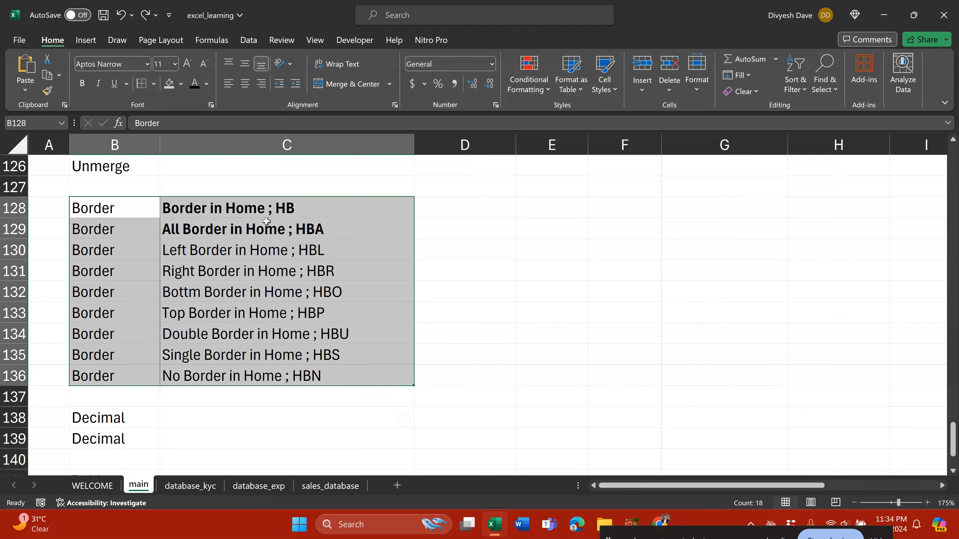
# Reapply the left border to C128:C136 using the newly chosen line color.
pyautogui.click(266, 221)
pyautogui.hotkey('ctrl', 'shift', 'Down')
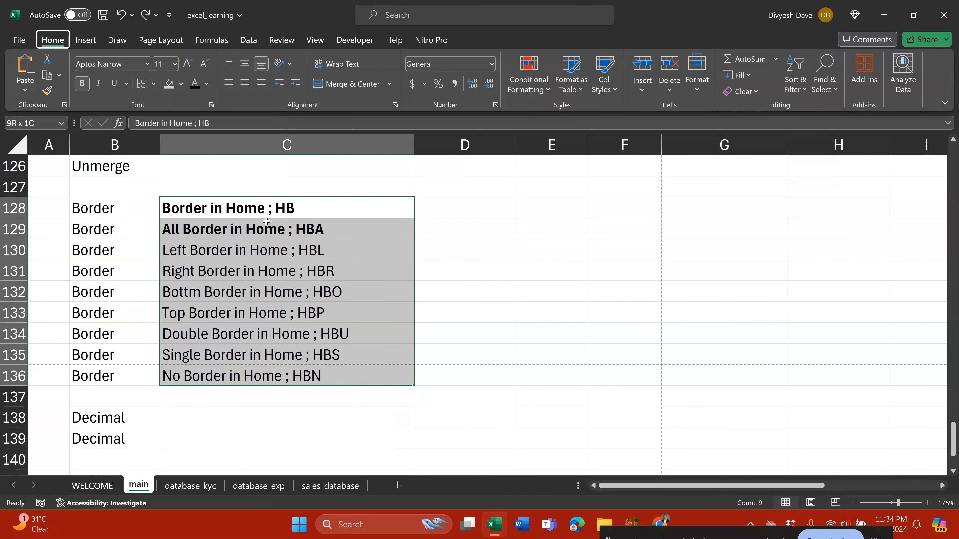
pyautogui.hotkey('alt', 'h')
pyautogui.press('b')
pyautogui.press('l')
pyautogui.press('Right')
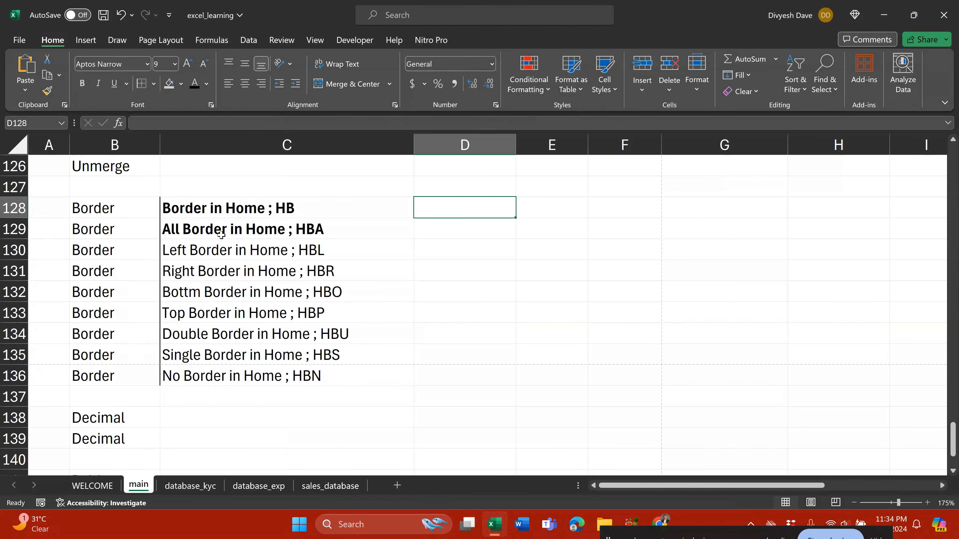
# Add a right border to the shortcut notes in C128:C136.
pyautogui.moveTo(246, 209); pyautogui.dragTo(244, 369)
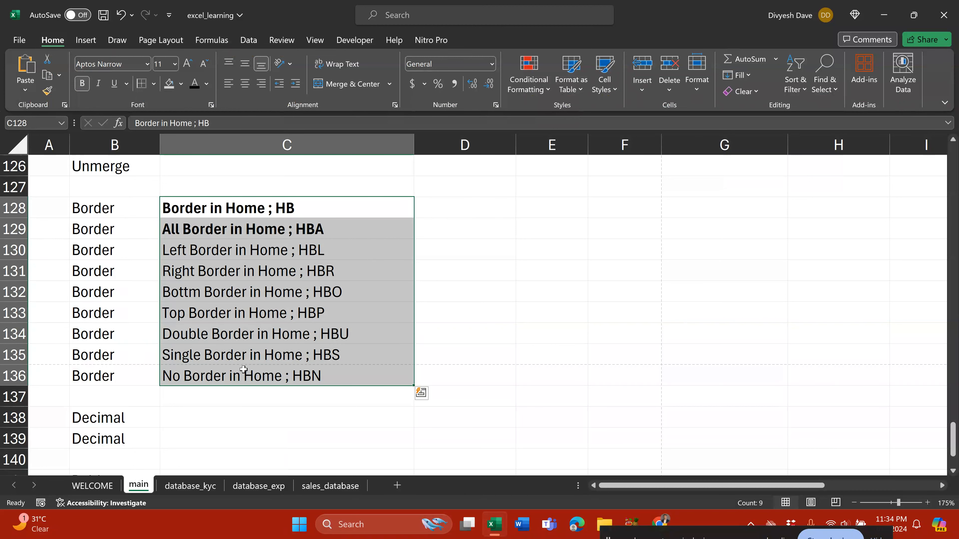
pyautogui.press('alt')
pyautogui.press('Escape')
pyautogui.press('Right')
pyautogui.press('Right')
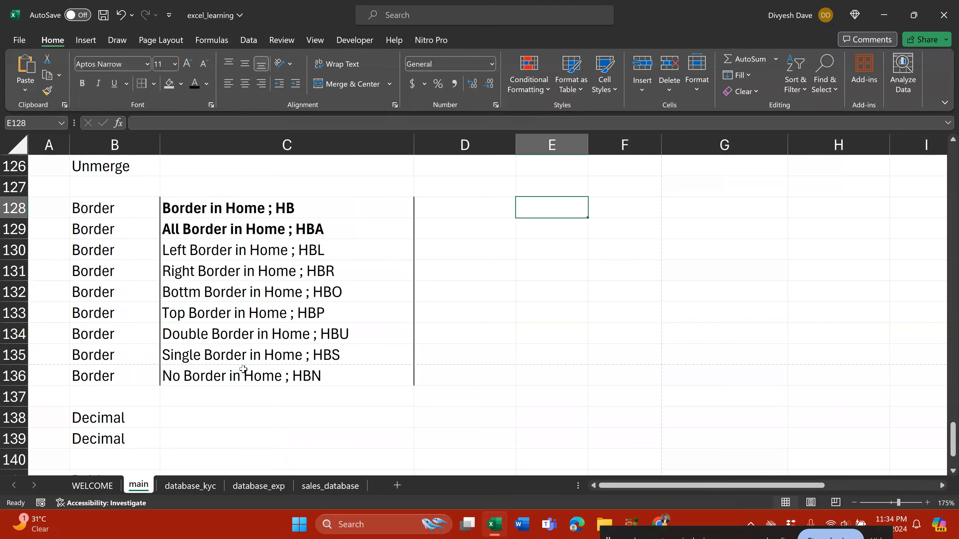
# Add a top border to C128, the first of the border shortcut notes.
pyautogui.press('Left')
pyautogui.press('Left')
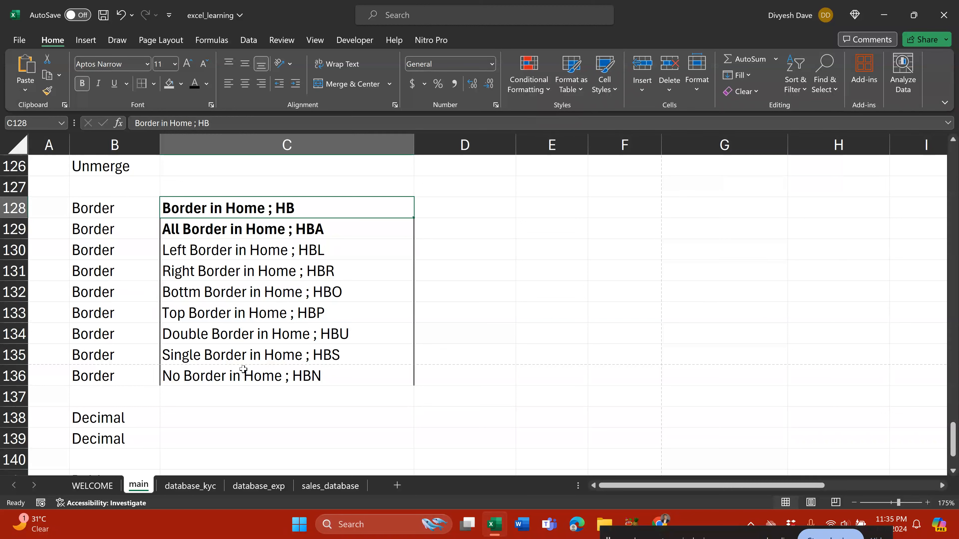
pyautogui.press('alt')
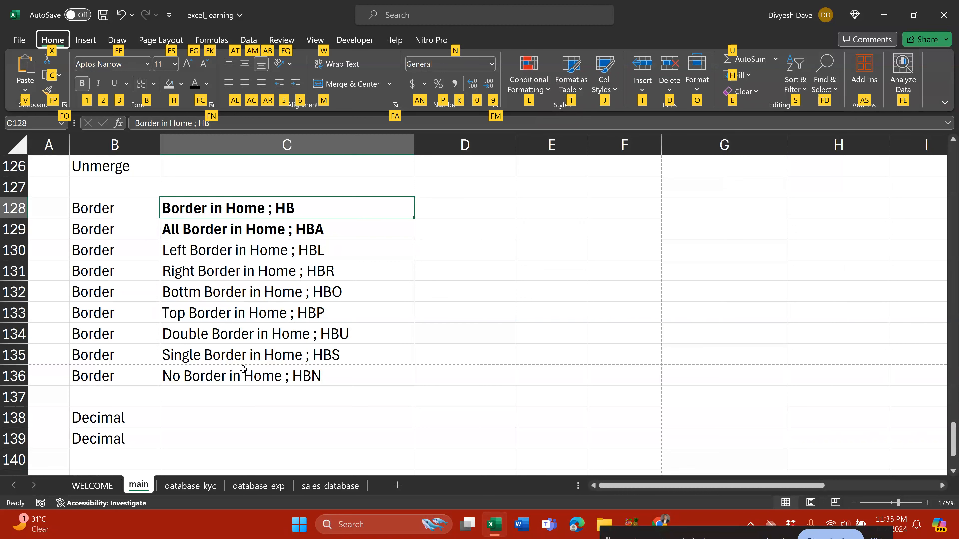
pyautogui.press('b')
pyautogui.press('a')
# Bold the Top Border shortcut note in C133.
pyautogui.press('Down')
pyautogui.press('Down')
pyautogui.press('Down')
pyautogui.press('Down')
pyautogui.press('Down')
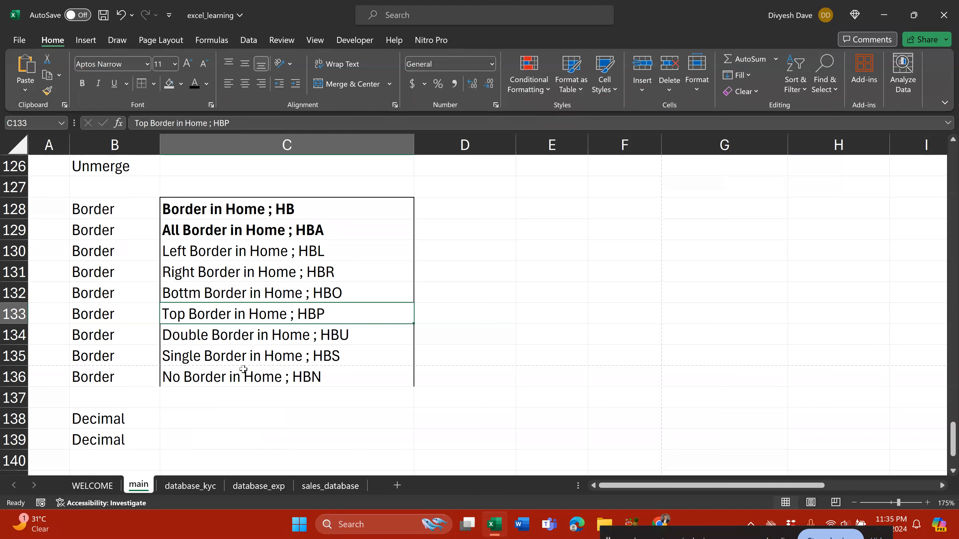
pyautogui.hotkey('ctrl', 'b')
# Correct the spelling of "Bottm" to "Bottom" in the Bottom Border shortcut note in C132.
pyautogui.press('Up')
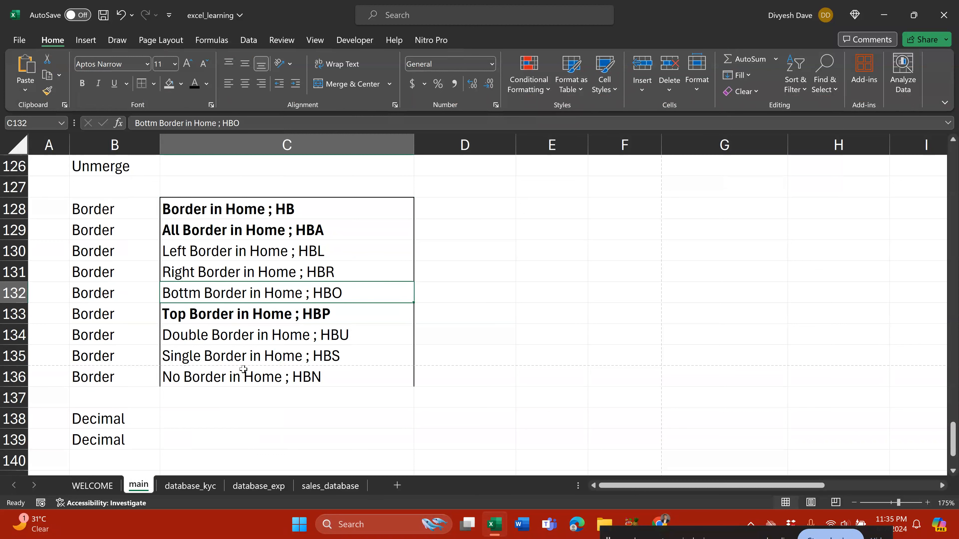
pyautogui.press('F2')
pyautogui.press('Home')
pyautogui.press('Right')
pyautogui.press('Right')
pyautogui.press('Right')
pyautogui.press('Right')
pyautogui.press('Right')
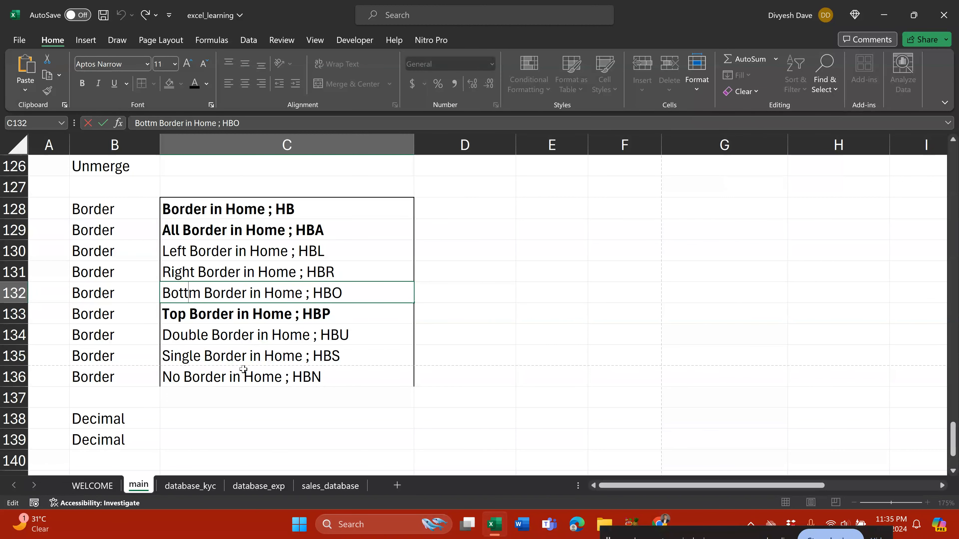
pyautogui.write('o')
pyautogui.press('Return')
pyautogui.press('Up')
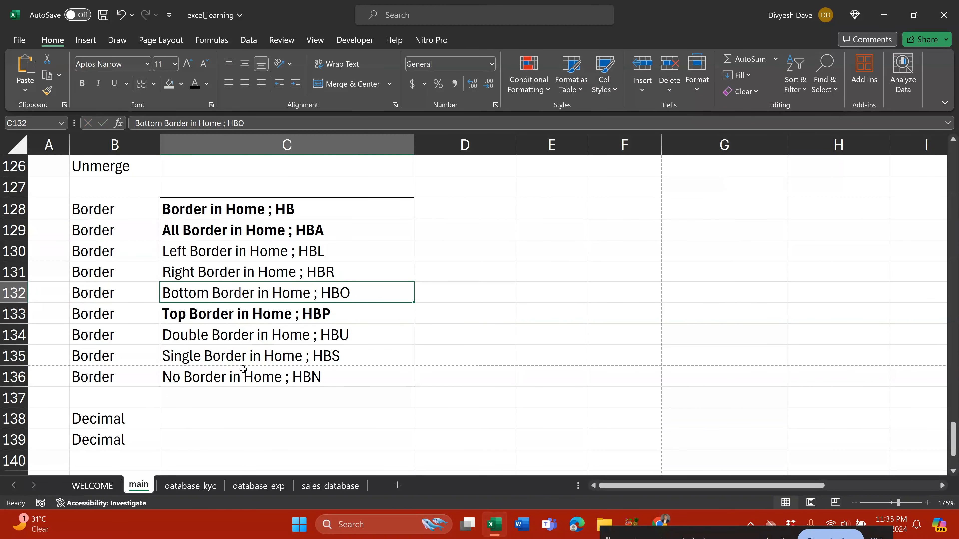
# Bold only the first letter "o" of "Bottom" in the shortcut note in C132.
pyautogui.press('F2')
pyautogui.press('Home')
pyautogui.press('Right')
pyautogui.hotkey('shift', 'Right')
pyautogui.hotkey('ctrl', 'b')
pyautogui.hotkey('ctrl', 'Return')
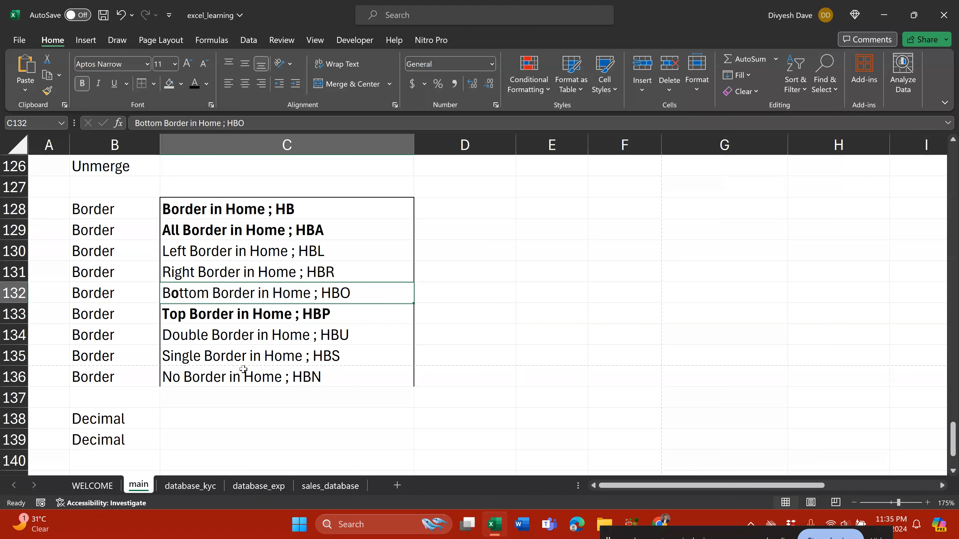
# Add a bottom border to C136, the last of the border shortcut notes.
pyautogui.press('Down')
pyautogui.press('Down')
pyautogui.press('Down')
pyautogui.press('Down')
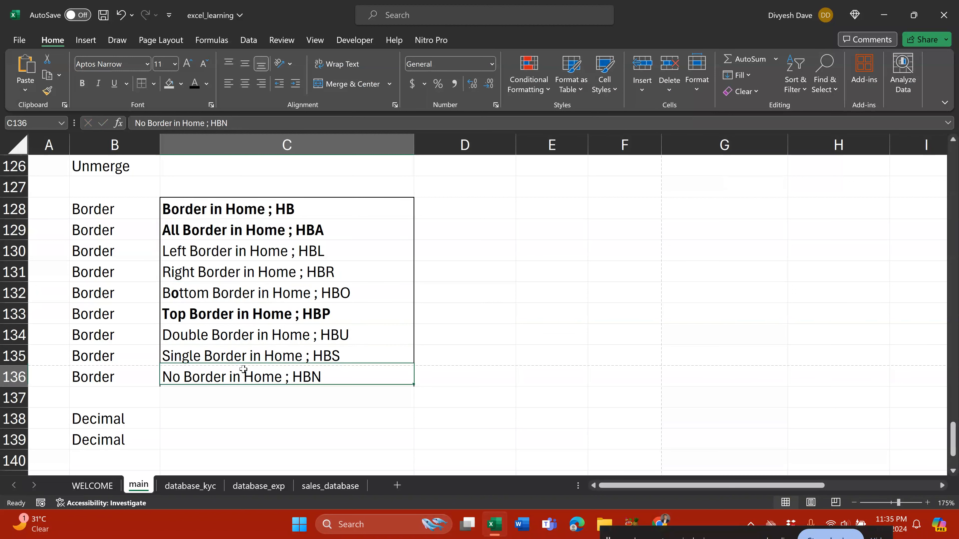
pyautogui.press('alt')
pyautogui.press('alt')
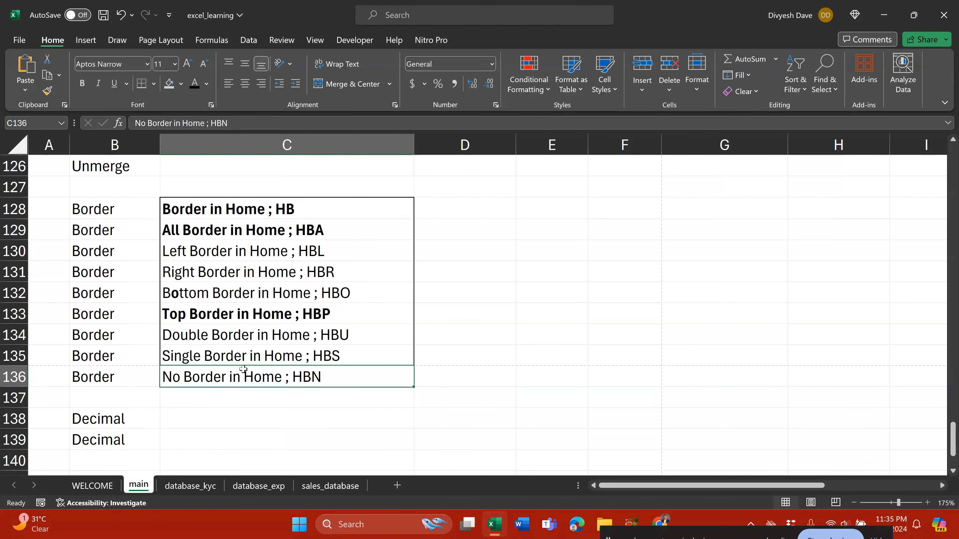
# Check the outline around the border shortcut notes in C128:C136.
pyautogui.press('Up')
pyautogui.press('Up')
pyautogui.press('Up')
pyautogui.press('Up')
pyautogui.press('Up')
pyautogui.press('Up')
pyautogui.press('Up')
pyautogui.press('Up')
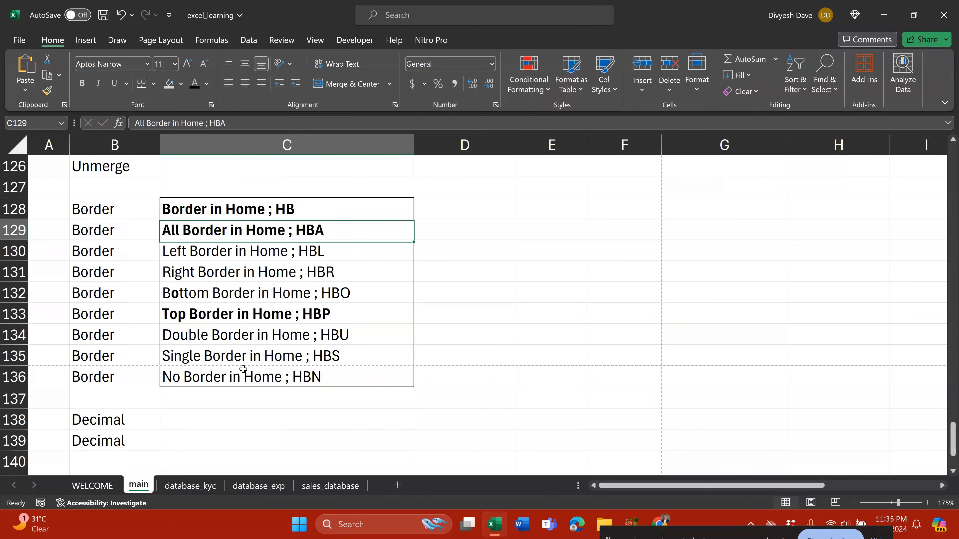
pyautogui.press('Down')
pyautogui.press('Up')
pyautogui.press('Down')
pyautogui.press('Down')
pyautogui.press('Down')
pyautogui.press('Down')
pyautogui.press('Down')
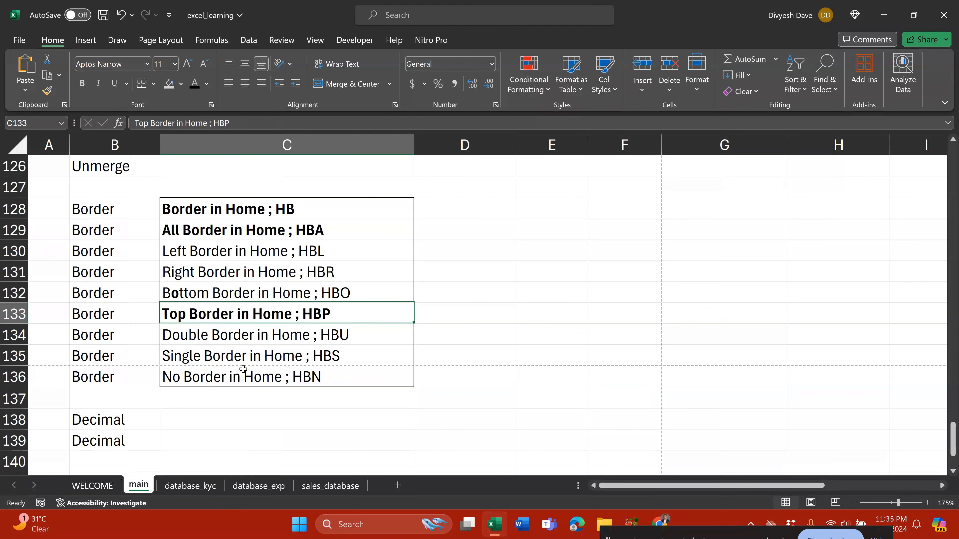
pyautogui.press('Left')
pyautogui.press('Right')
pyautogui.press('Right')
pyautogui.press('Right')
pyautogui.press('Left')
pyautogui.press('Left')
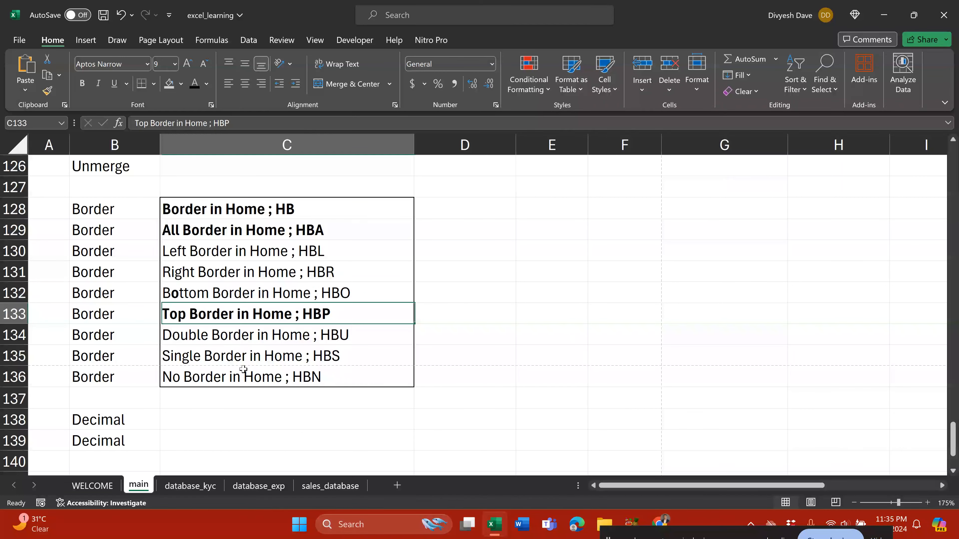
# Bold the Bottom, Right and Left Border shortcut notes in C132, C131 and C130, and save the workbook.
pyautogui.press('Up')
pyautogui.hotkey('ctrl', 'b')
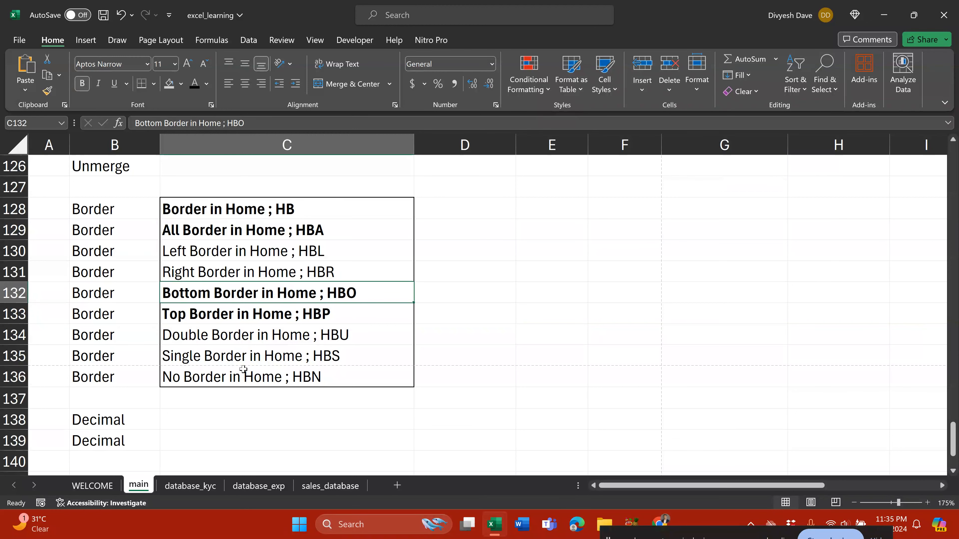
pyautogui.press('Up')
pyautogui.hotkey('ctrl', 'b')
pyautogui.press('Up')
pyautogui.hotkey('ctrl', 'b')
pyautogui.hotkey('ctrl', 's')
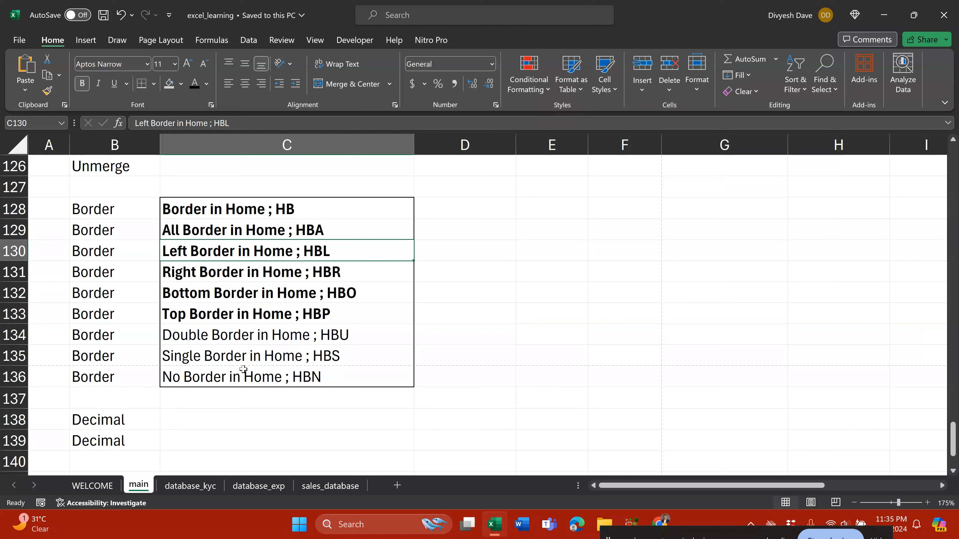
# Apply a top and double bottom border to the Border label in B134, beside the Double Border note.
pyautogui.press('Down')
pyautogui.press('Down')
pyautogui.press('Down')
pyautogui.press('Down')
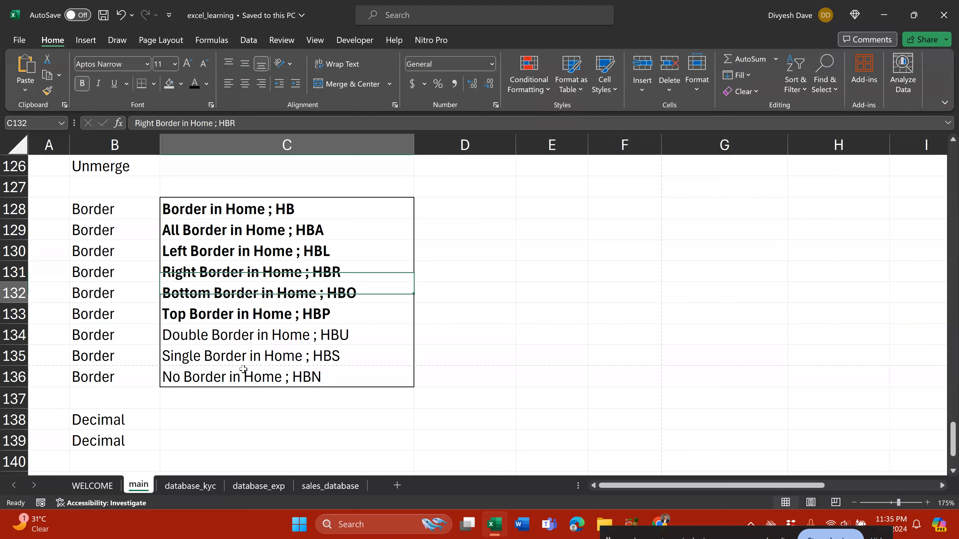
pyautogui.press('Up')
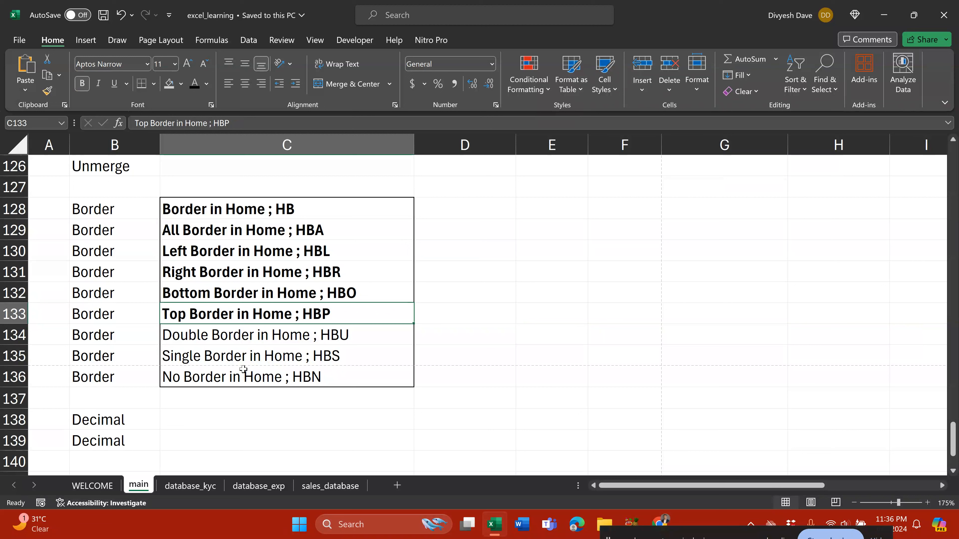
pyautogui.press('Down')
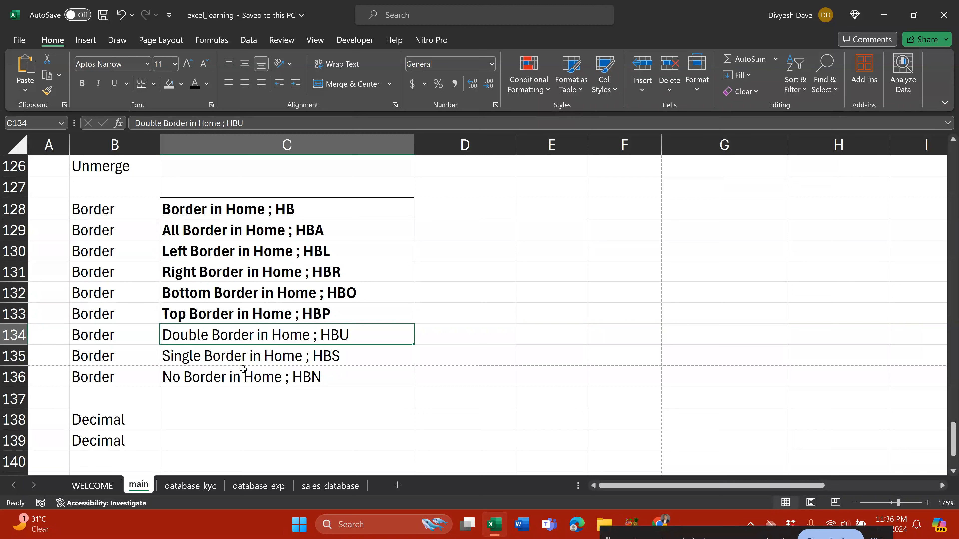
pyautogui.press('Left')
pyautogui.press('Left')
pyautogui.press('Right')
pyautogui.press('alt')
pyautogui.press('h')
pyautogui.press('b')
pyautogui.press('u')
pyautogui.press('Right')
pyautogui.press('Right')
pyautogui.press('Left')
pyautogui.press('Left')
pyautogui.press('Right')
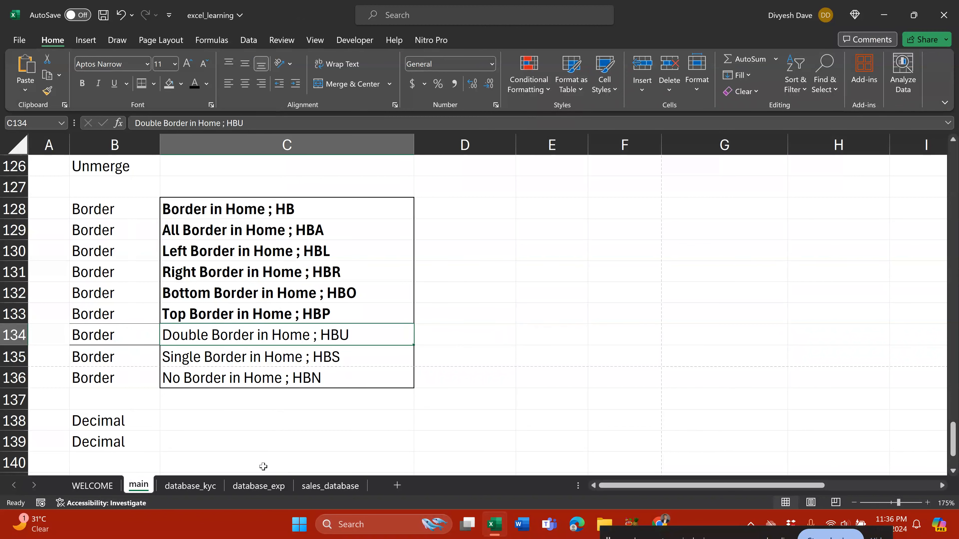
# Apply a double bottom border to A24:J26, below the expense table on the database_exp sheet.
pyautogui.click(267, 488)
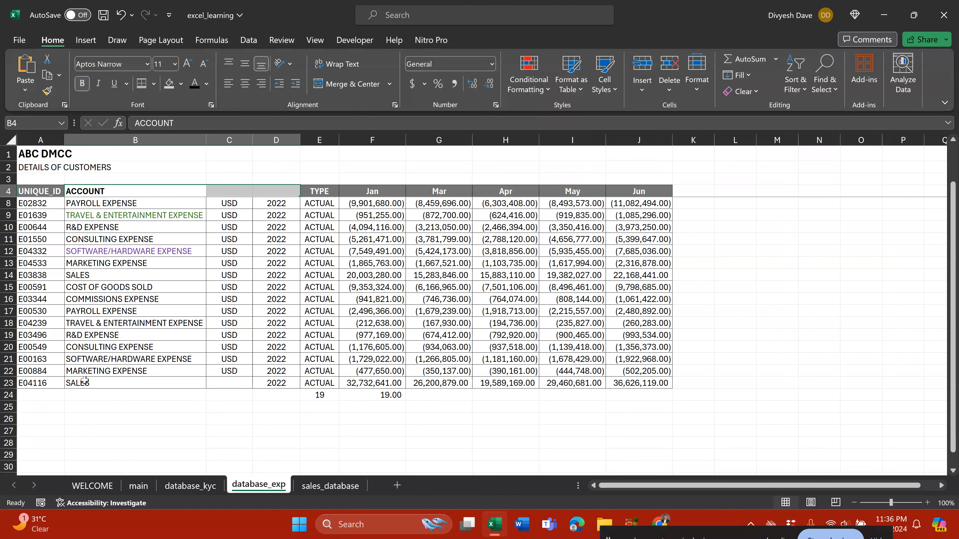
pyautogui.moveTo(57, 395); pyautogui.dragTo(637, 425)
pyautogui.hotkey('alt', 'h')
pyautogui.press('b')
pyautogui.press('b')
pyautogui.press('Right')
pyautogui.press('Right')
pyautogui.scroll(2, 596, 431)
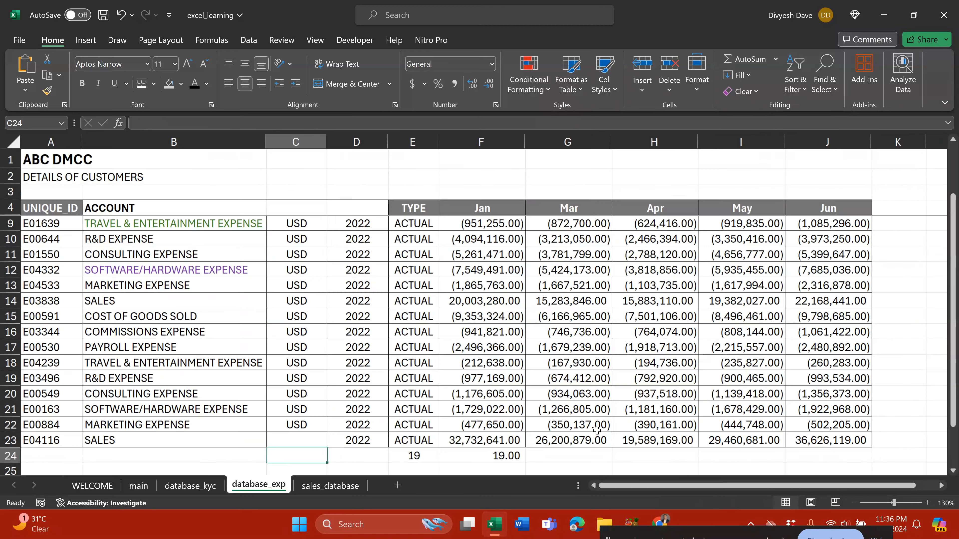
pyautogui.scroll(-3, 597, 431)
pyautogui.scroll(2, 501, 375)
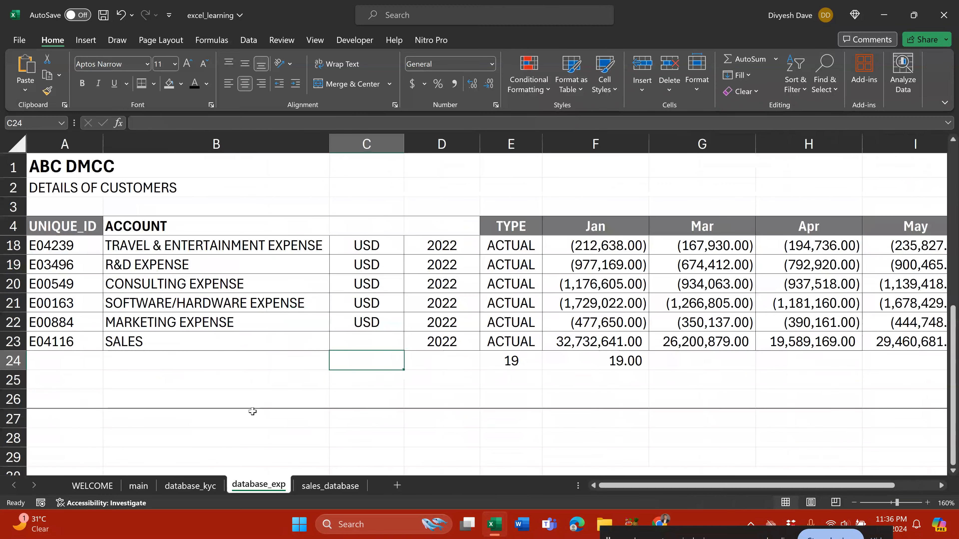
# Apply a top and double bottom border across row 26, starting from A26, below the expense table.
pyautogui.click(154, 411)
pyautogui.click(158, 354)
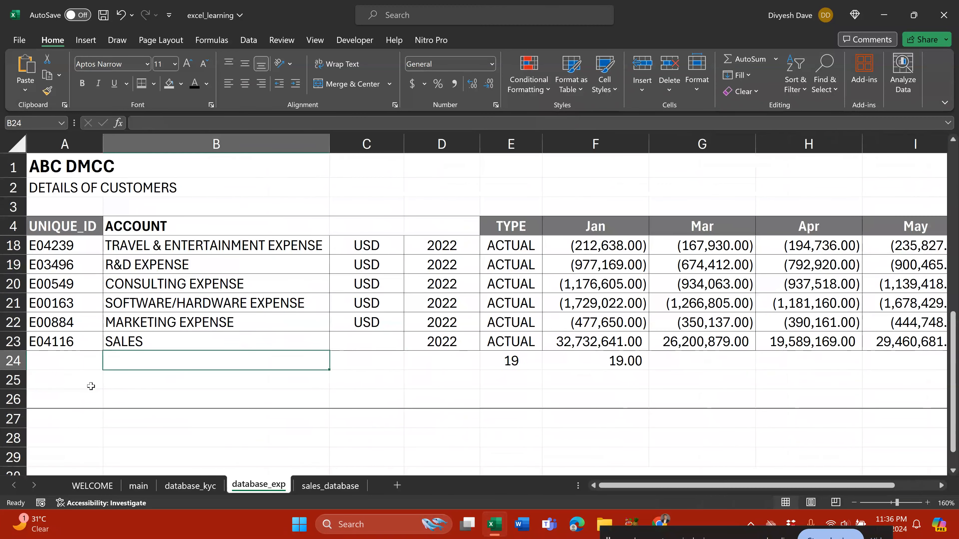
pyautogui.moveTo(92, 387); pyautogui.dragTo(289, 398)
pyautogui.moveTo(95, 390); pyautogui.dragTo(756, 399)
pyautogui.press('alt')
pyautogui.press('h')
pyautogui.press('b')
pyautogui.press('u')
pyautogui.press('Right')
pyautogui.press('Right')
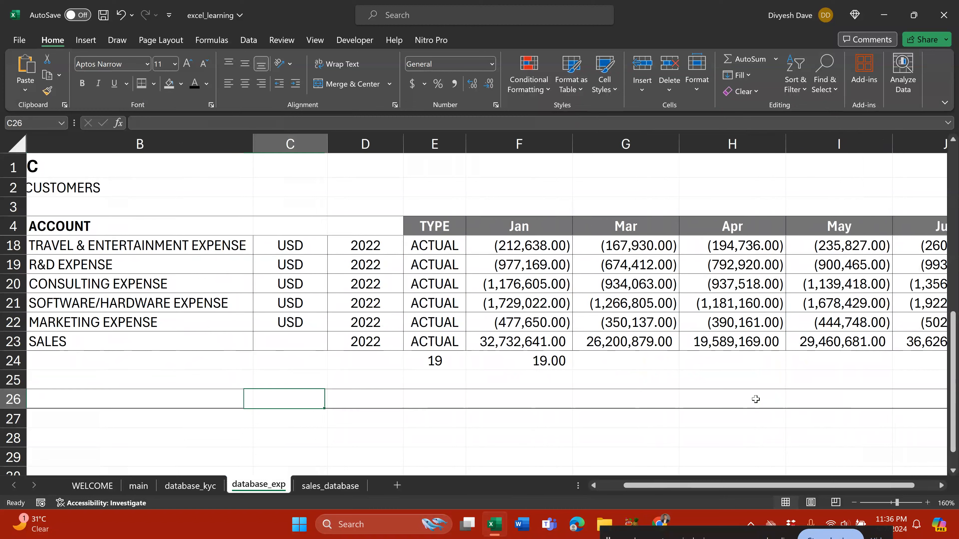
# Examine the border lines above and below row 26 under the expense table.
pyautogui.press('Up')
pyautogui.press('Left')
pyautogui.press('Down')
pyautogui.press('Down')
pyautogui.press('Down')
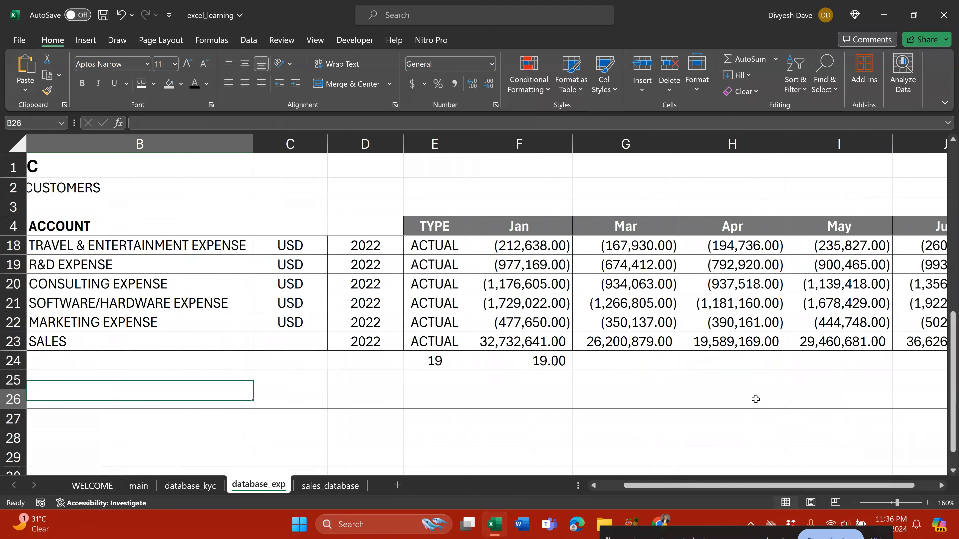
pyautogui.press('Up')
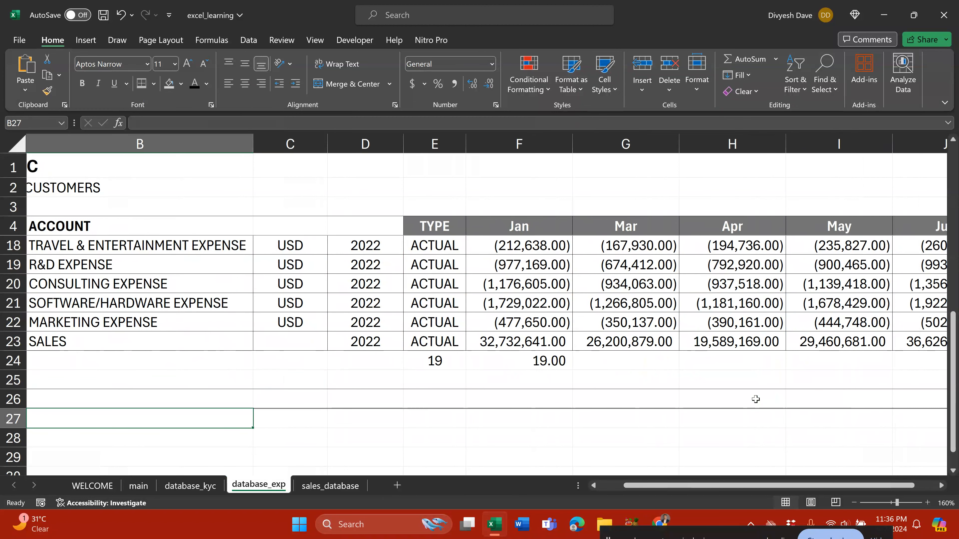
pyautogui.press('Up')
pyautogui.press('Left')
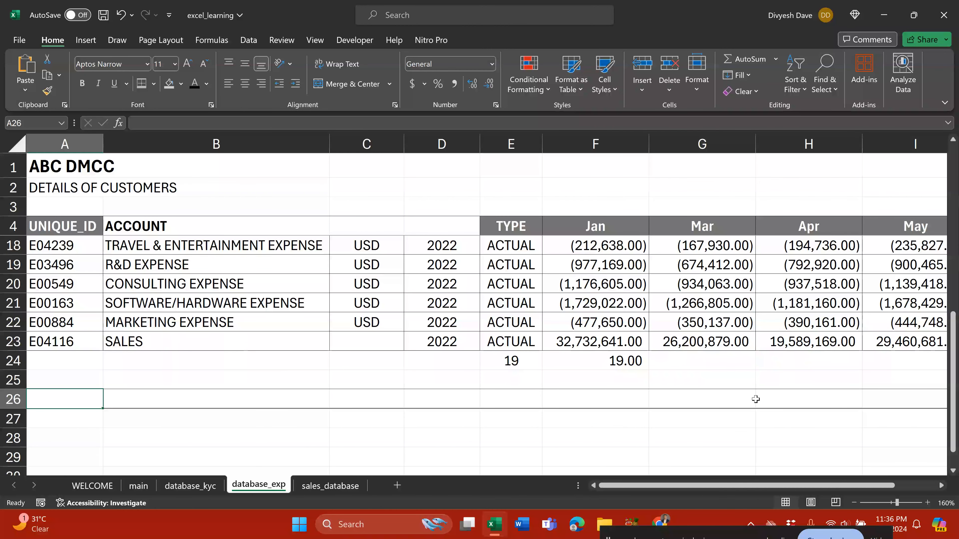
pyautogui.scroll(-1, 753, 398)
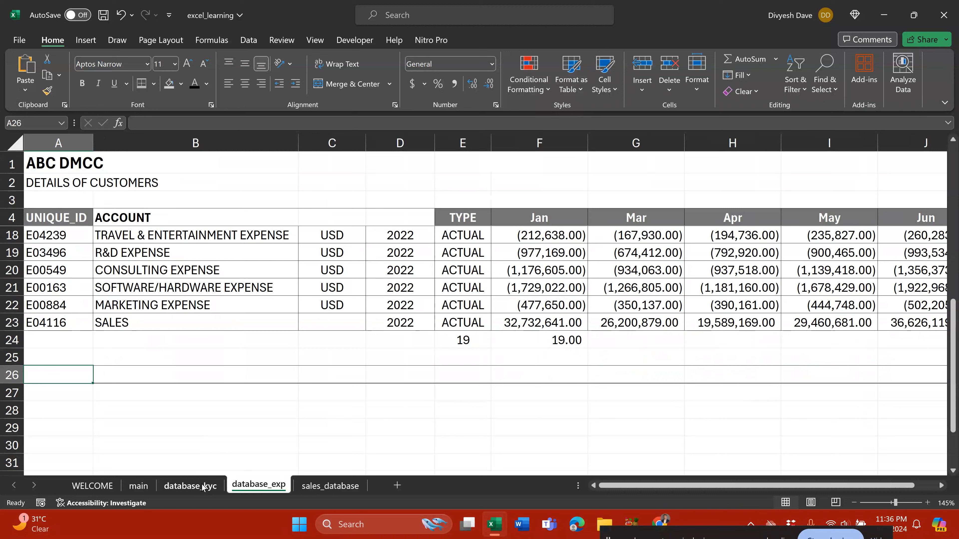
pyautogui.click(162, 381)
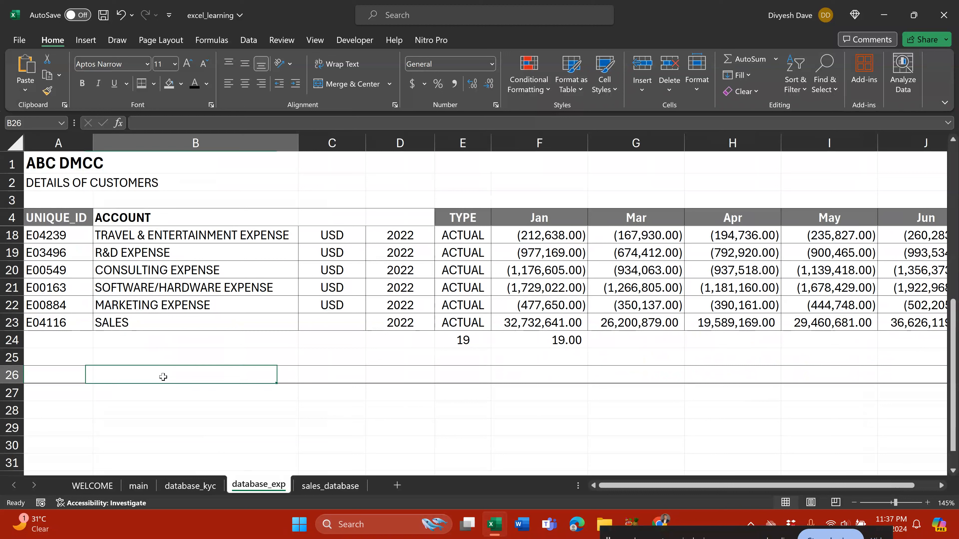
# Mark out example ranges for borders: E128:F134 on the main sheet and A6:C15 on the database_exp sheet.
pyautogui.click(139, 486)
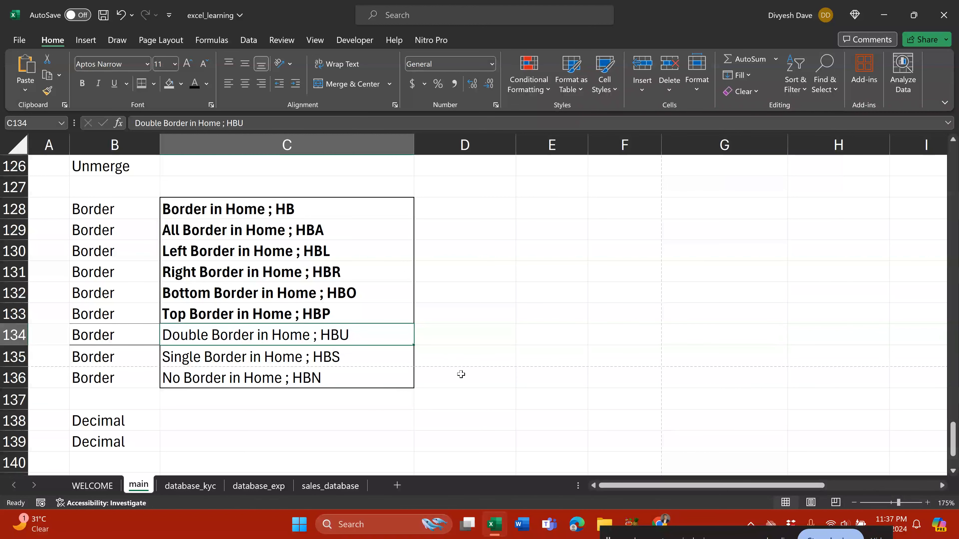
pyautogui.moveTo(533, 211); pyautogui.dragTo(595, 334)
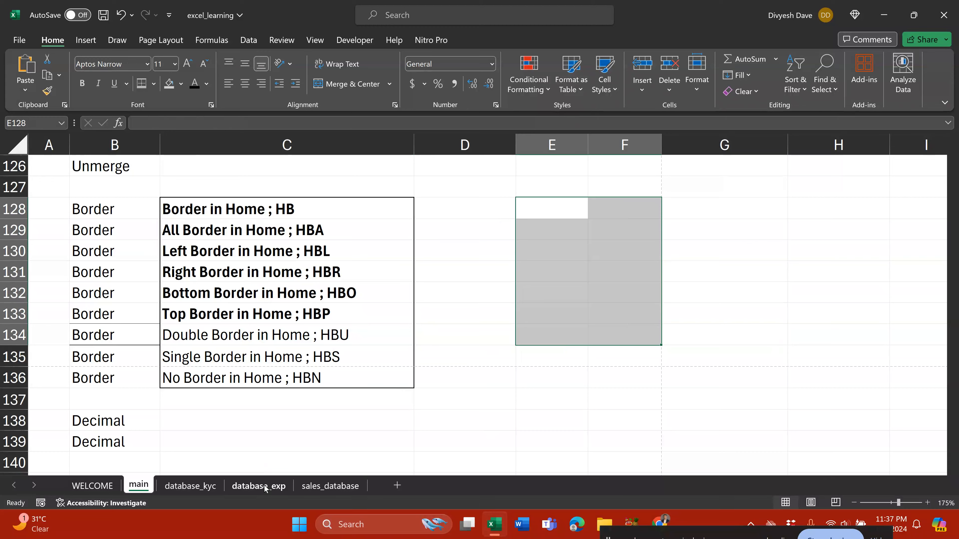
pyautogui.click(259, 486)
pyautogui.moveTo(57, 200); pyautogui.dragTo(496, 449)
pyautogui.moveTo(412, 342); pyautogui.dragTo(361, 345)
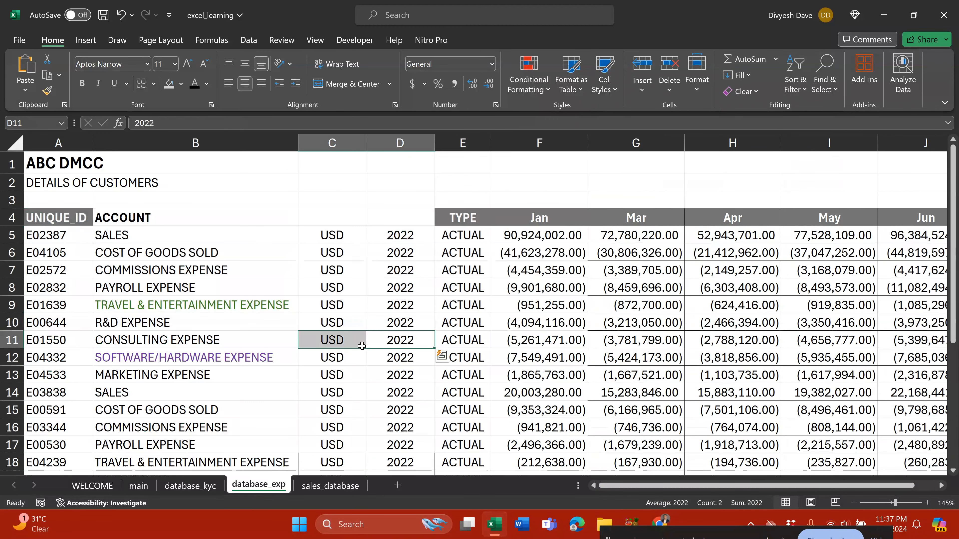
pyautogui.moveTo(45, 249); pyautogui.dragTo(350, 405)
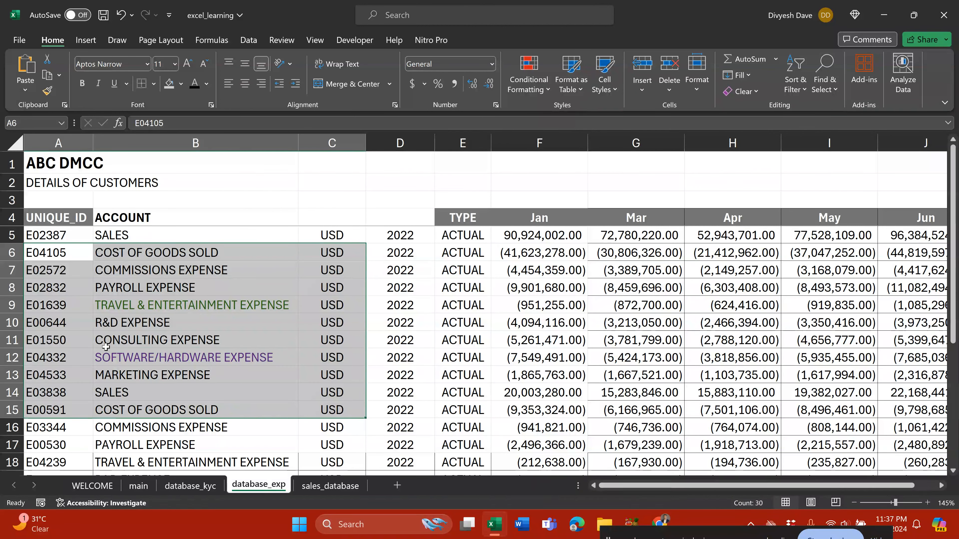
pyautogui.hotkey('ctrl', 'c')
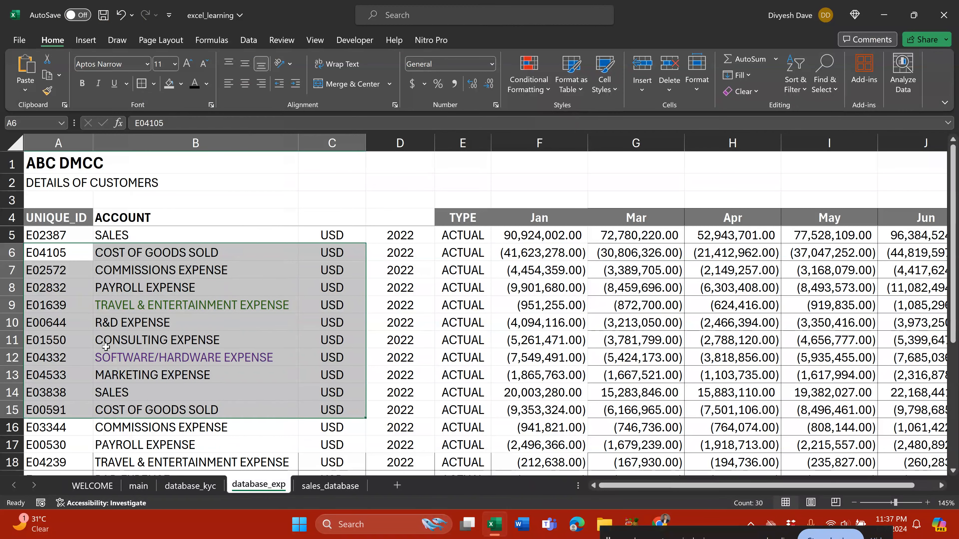
pyautogui.press('Right')
pyautogui.moveTo(70, 248); pyautogui.dragTo(347, 414)
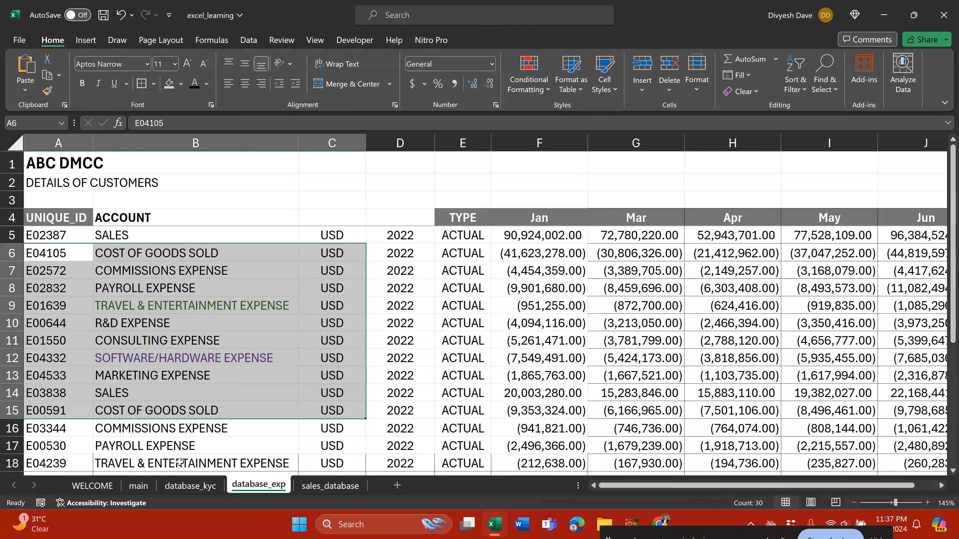
# Bold the Double Border shortcut note in C134 on the main sheet.
pyautogui.click(136, 487)
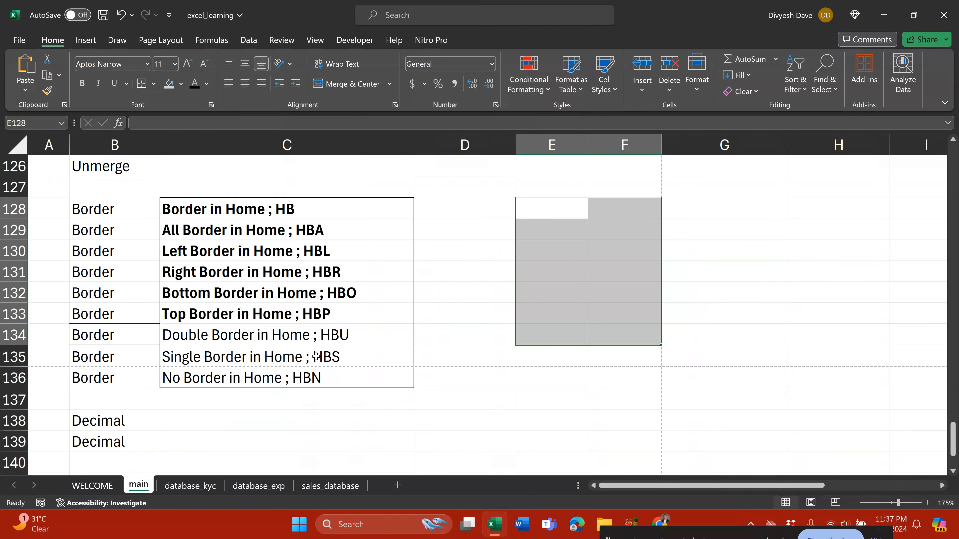
pyautogui.click(339, 332)
pyautogui.hotkey('ctrl', 'b')
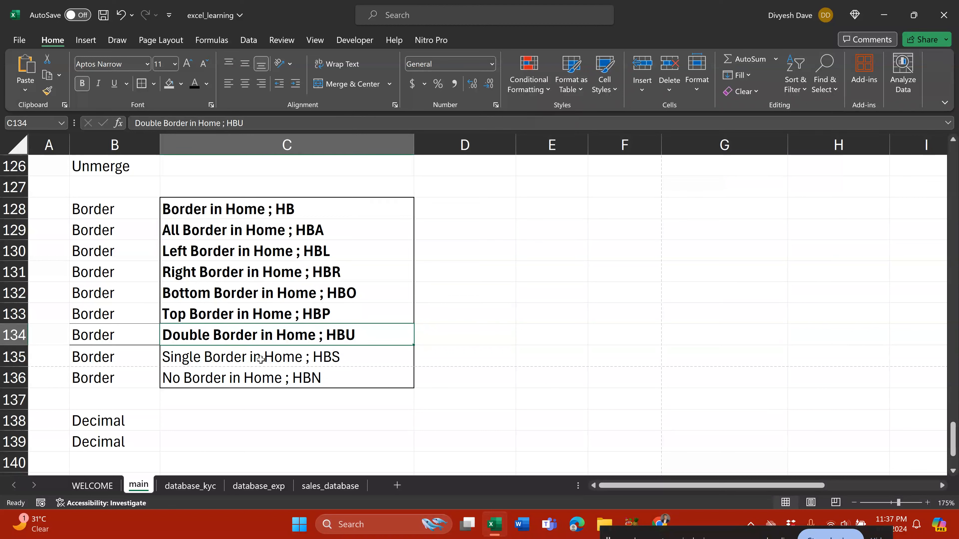
# Apply a border to all sides of the empty cell E131.
pyautogui.click(271, 359)
pyautogui.click(574, 272)
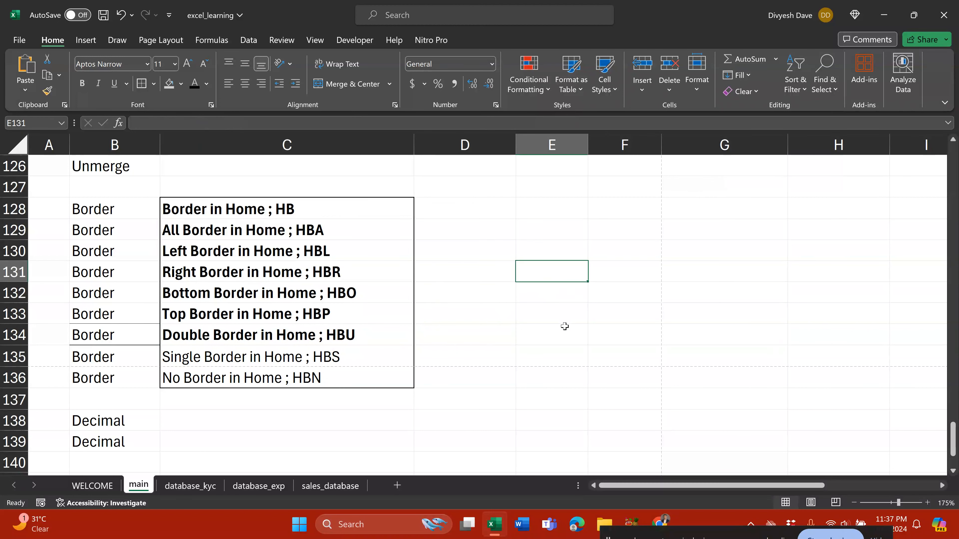
pyautogui.click(554, 298)
pyautogui.click(569, 272)
pyautogui.press('alt')
pyautogui.press('h')
pyautogui.press('b')
pyautogui.press('a')
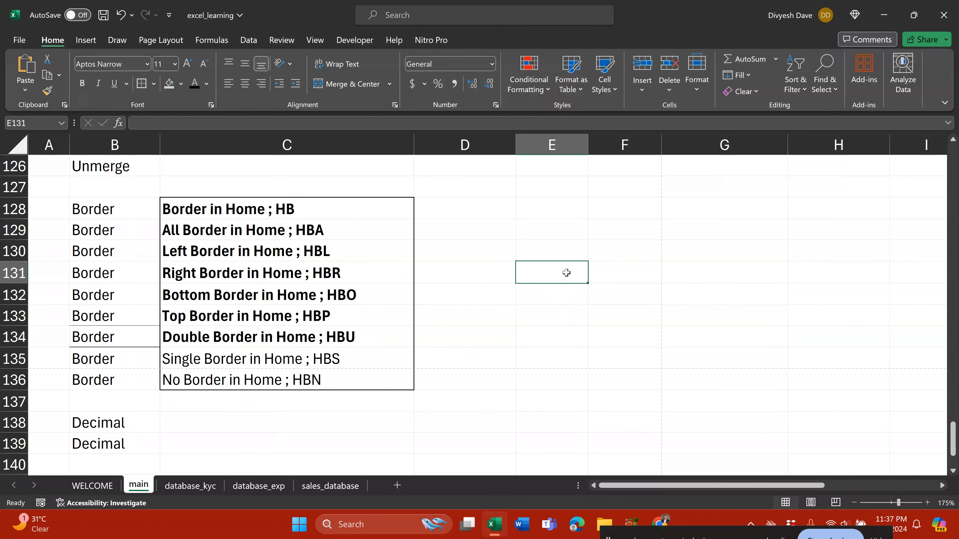
# Bold the Single Border shortcut note in C135 on the main sheet.
pyautogui.click(622, 314)
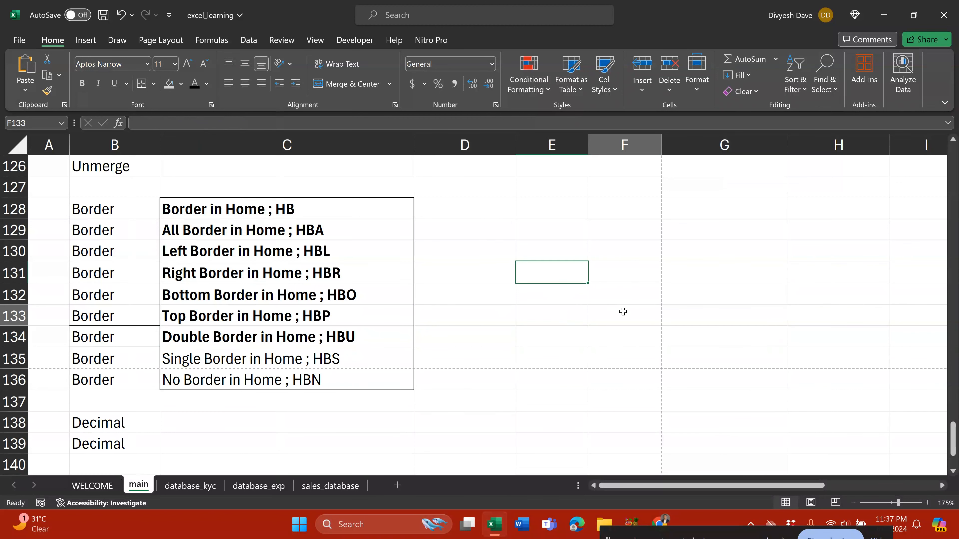
pyautogui.click(551, 273)
pyautogui.click(323, 365)
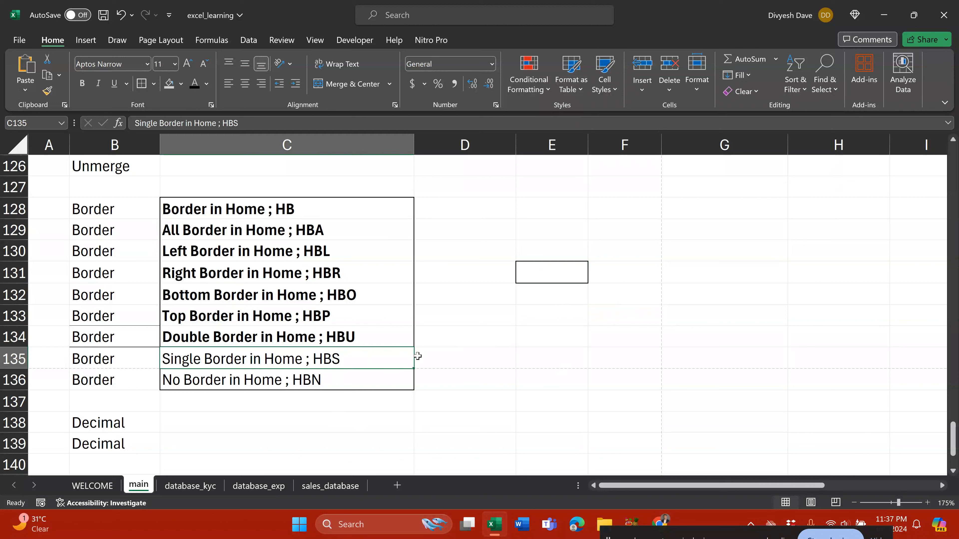
pyautogui.hotkey('ctrl', 'b')
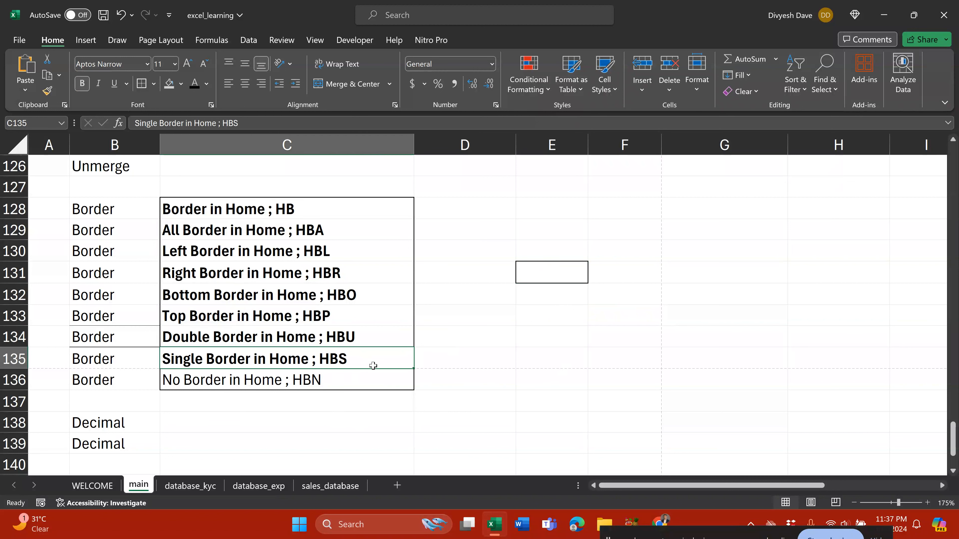
# Remove all borders from B127:E137 with No Border and save the workbook.
pyautogui.moveTo(115, 191); pyautogui.dragTo(544, 407)
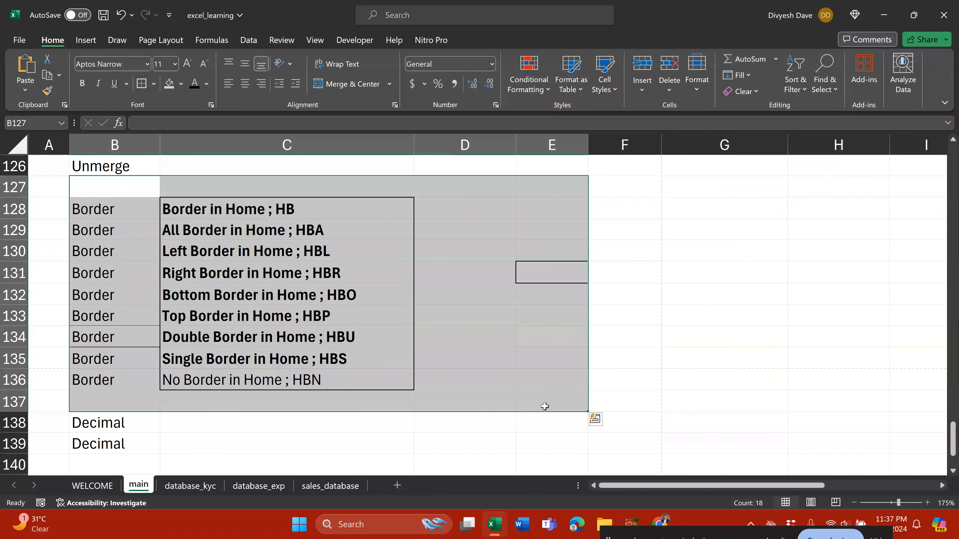
pyautogui.hotkey('alt', 'h')
pyautogui.press('b')
pyautogui.press('n')
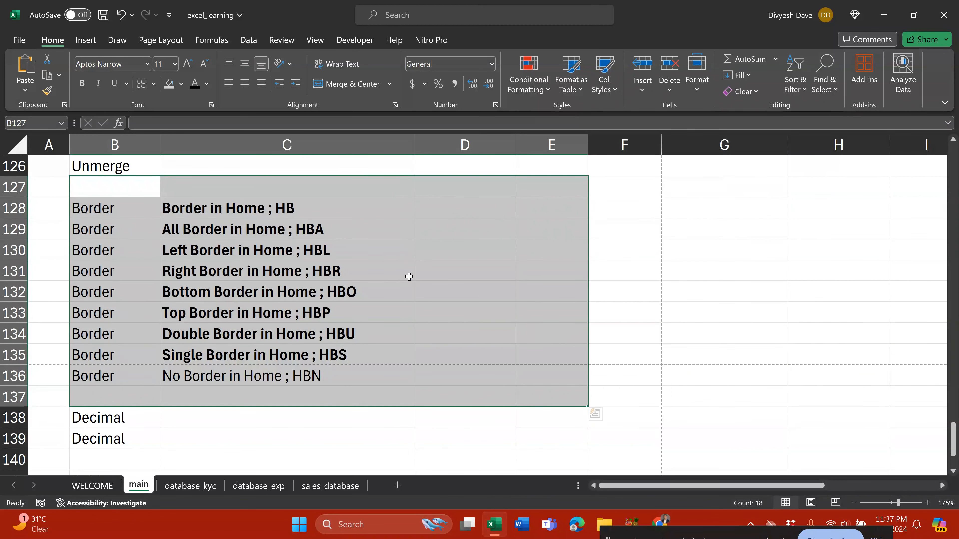
pyautogui.click(372, 262)
pyautogui.hotkey('ctrl', 's')
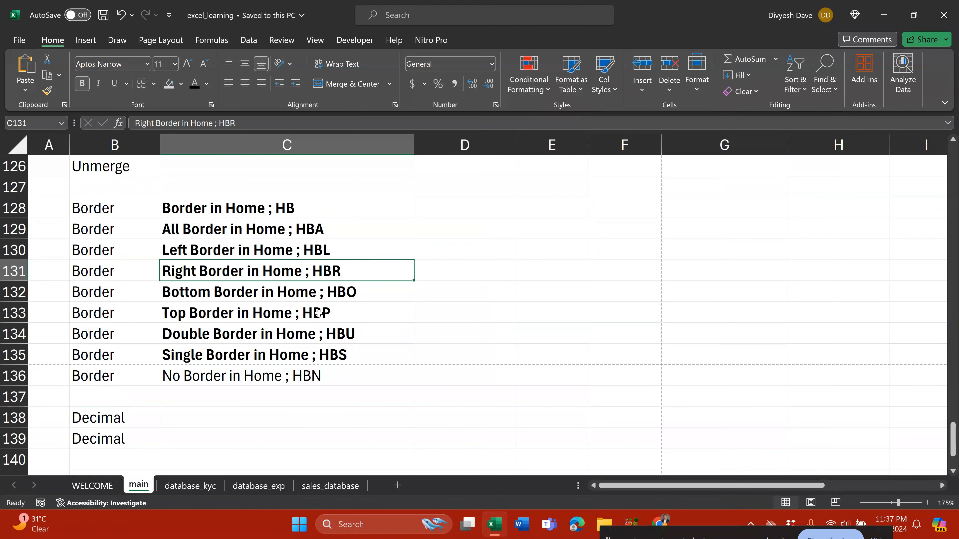
# Remove the bold formatting from the border shortcut notes in C128:C136 and save the workbook.
pyautogui.keyDown('ctrl'); pyautogui.scroll(-1, 314, 310); pyautogui.keyUp('ctrl')
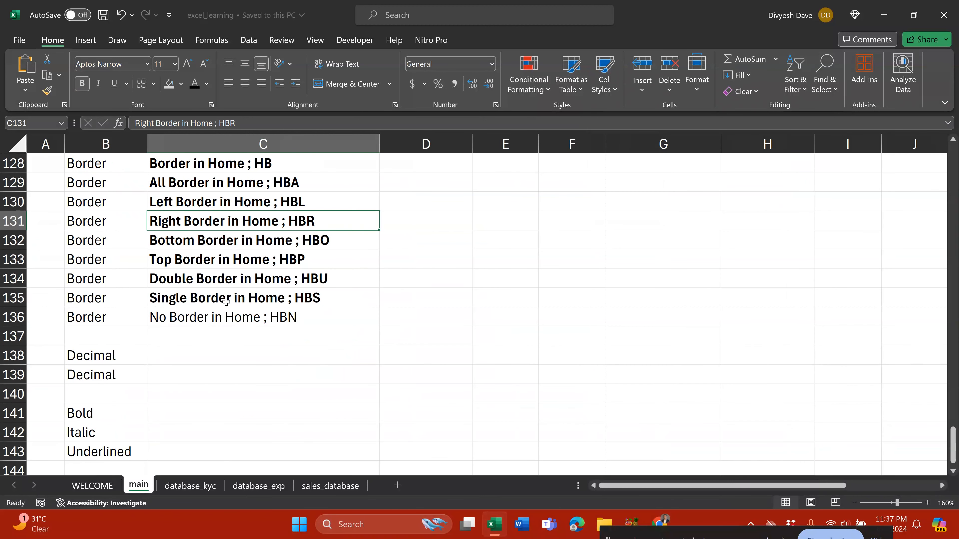
pyautogui.click(240, 372)
pyautogui.hotkey('ctrl', 'b')
pyautogui.hotkey('ctrl', 's')
pyautogui.moveTo(229, 278); pyautogui.dragTo(232, 320)
pyautogui.moveTo(261, 222); pyautogui.dragTo(270, 374)
pyautogui.hotkey('ctrl', 'b')
pyautogui.moveTo(256, 300); pyautogui.dragTo(257, 312)
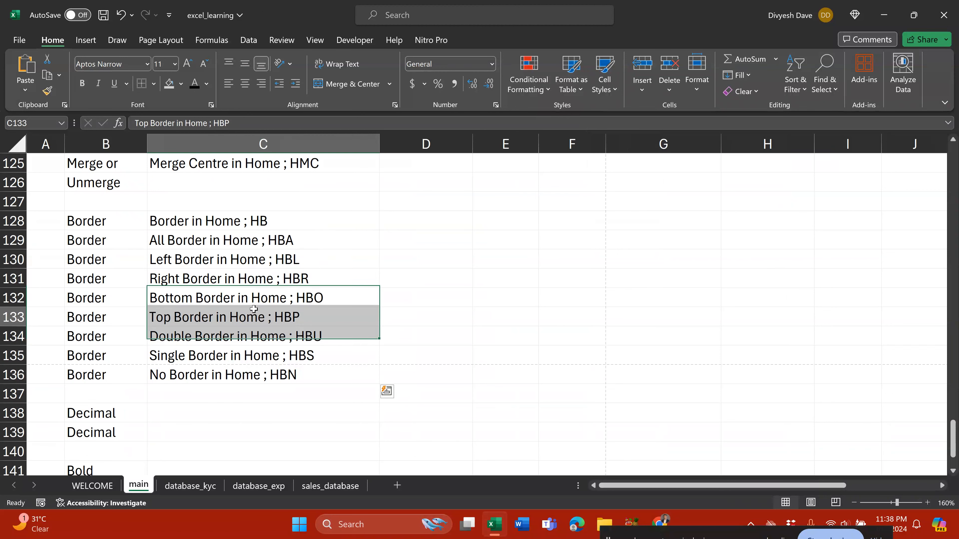
pyautogui.click(254, 308)
pyautogui.hotkey('ctrl', 's')
# Reveal the covered Decimal shortcut notes in C138:C139 by changing their font color to black.
pyautogui.press('Left')
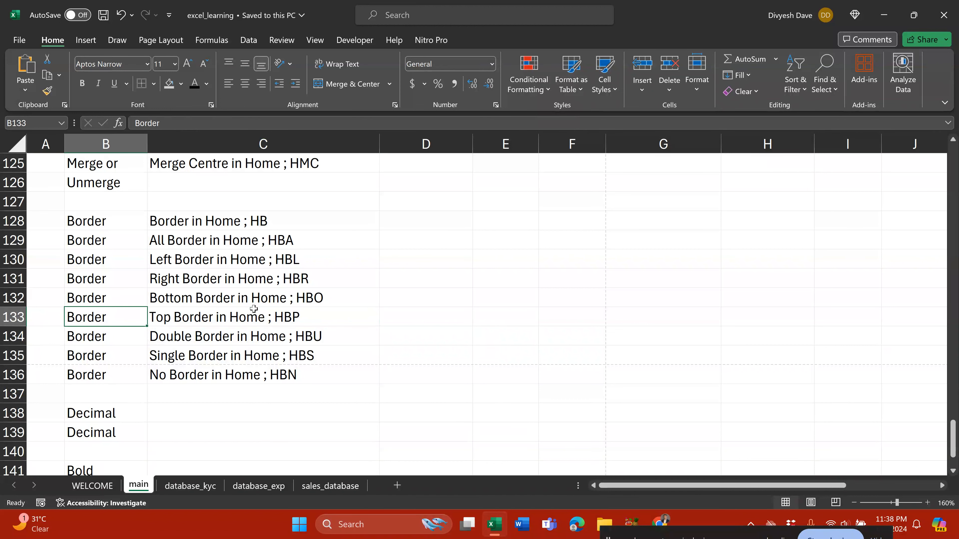
pyautogui.press('Down')
pyautogui.press('Down')
pyautogui.scroll(-1, 273, 309)
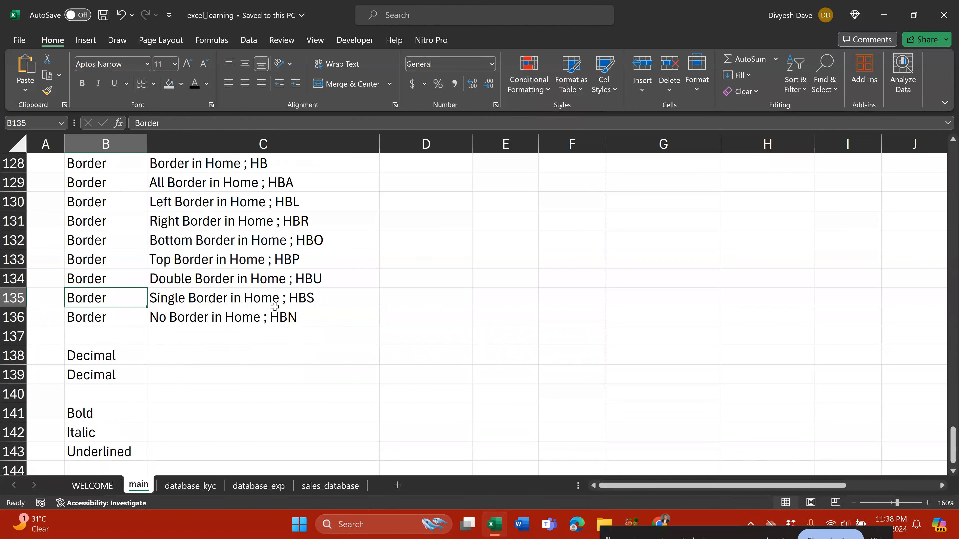
pyautogui.press('Down')
pyautogui.press('Down')
pyautogui.press('Down')
pyautogui.press('Right')
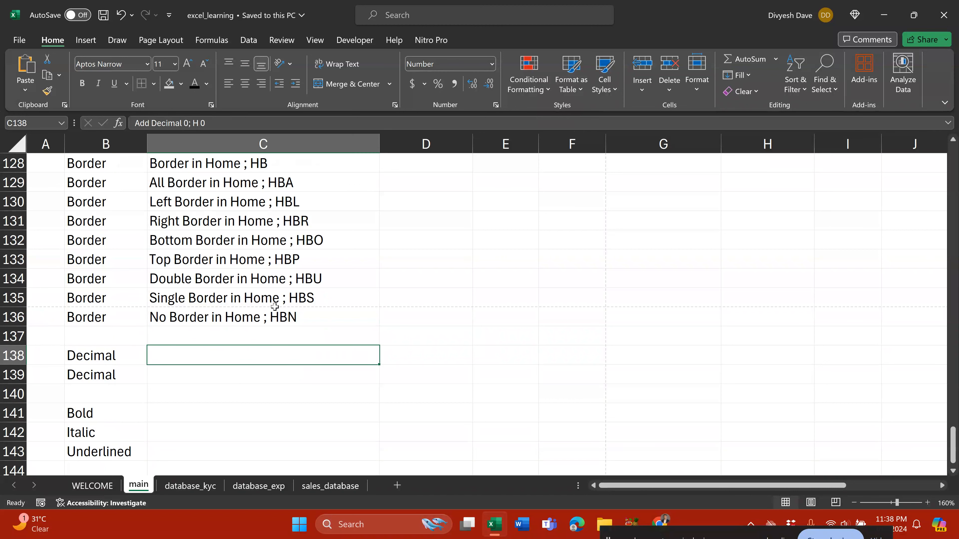
pyautogui.hotkey('shift', 'Down')
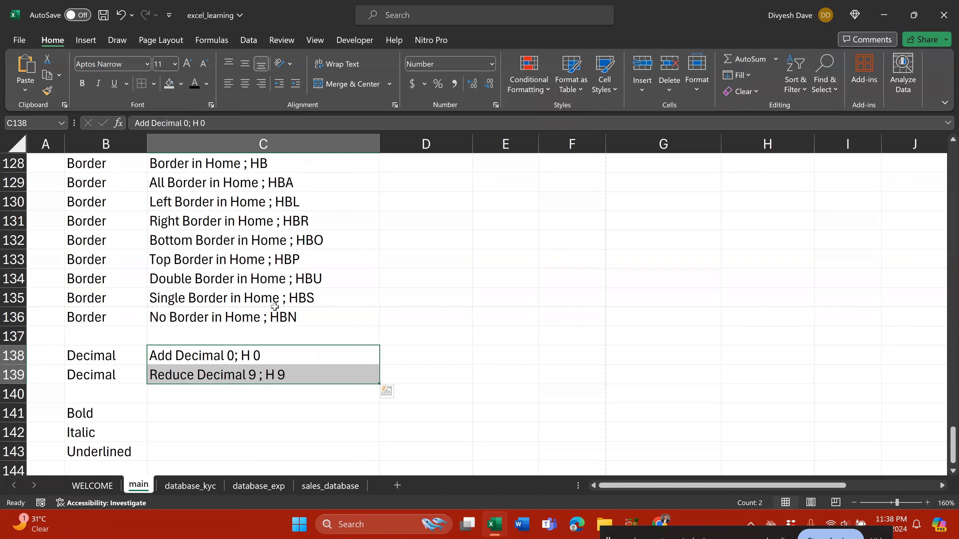
# Copy the May and Jun amounts in I22:J22 on the database_exp sheet.
pyautogui.hotkey('ctrl', 'pagedown')
pyautogui.hotkey('ctrl', 'pagedown')
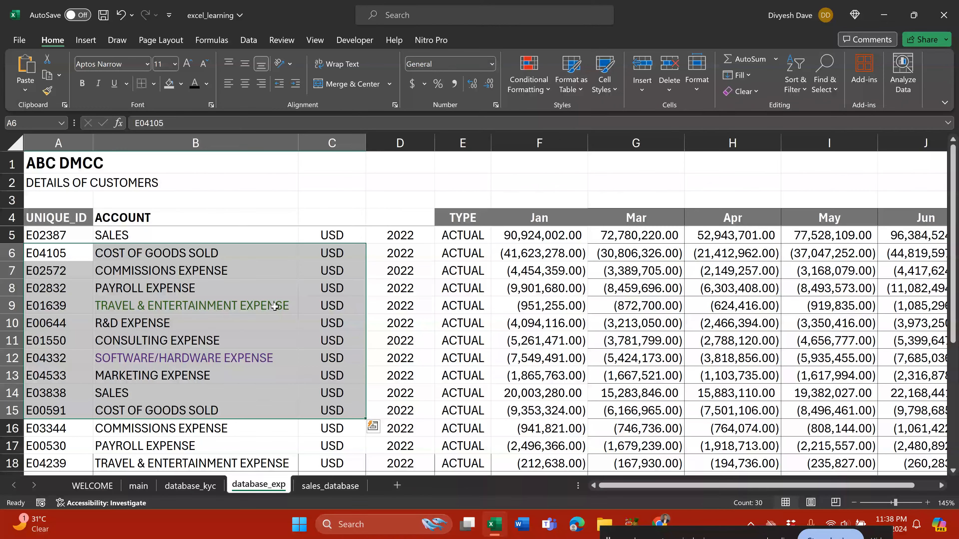
pyautogui.press('Right')
pyautogui.press('Right')
pyautogui.press('Right')
pyautogui.press('Right')
pyautogui.press('Right')
pyautogui.press('Right')
pyautogui.press('Right')
pyautogui.press('Right')
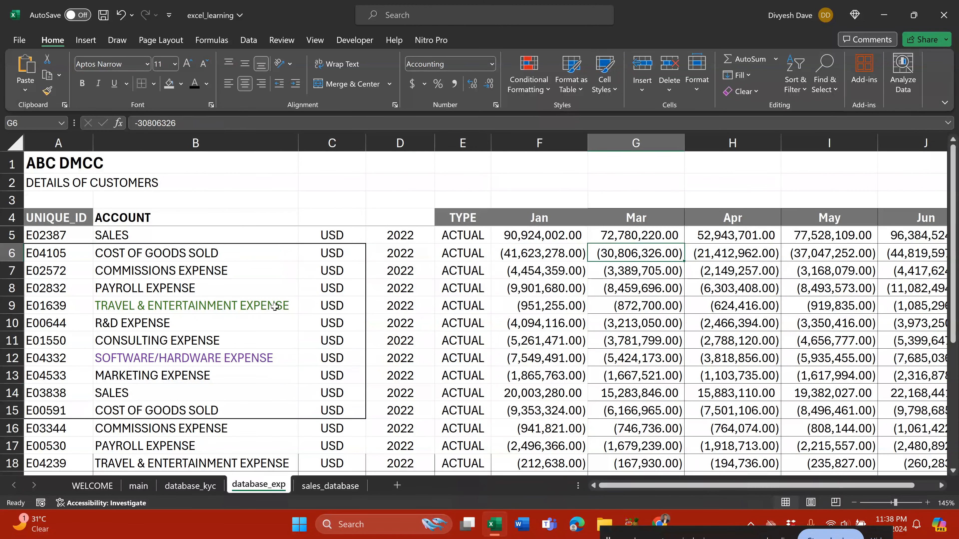
pyautogui.press('Right')
pyautogui.press('Right')
pyautogui.press('Right')
pyautogui.press('Right')
pyautogui.hotkey('ctrl', 'Left')
pyautogui.hotkey('ctrl', 'Down')
pyautogui.press('Down')
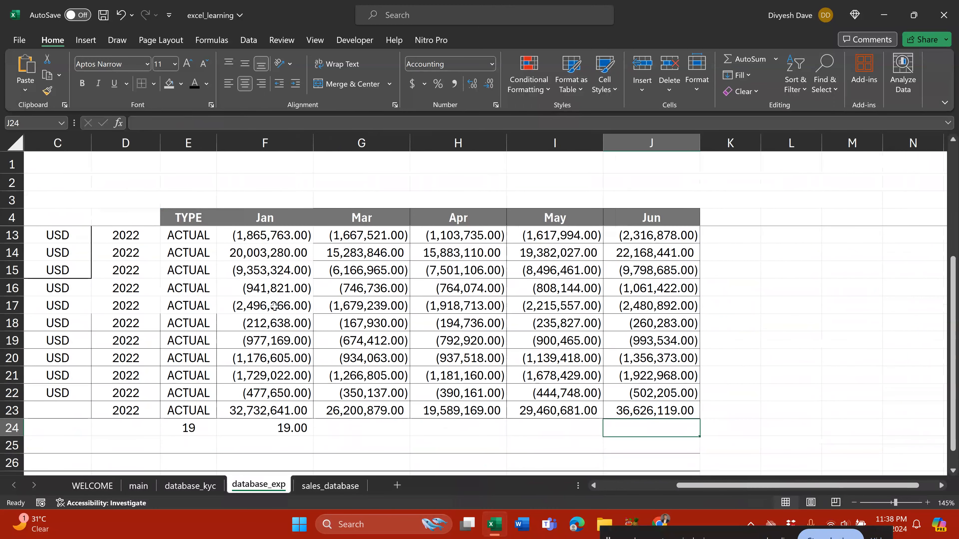
pyautogui.press('Up')
pyautogui.press('Up')
pyautogui.hotkey('shift', 'Left')
pyautogui.hotkey('ctrl', 'c')
# Paste the copied amounts transposed into the empty area below the table, starting at I32.
pyautogui.press('Right')
pyautogui.press('Right')
pyautogui.press('Down')
pyautogui.press('Down')
pyautogui.press('Down')
pyautogui.press('Down')
pyautogui.press('Down')
pyautogui.press('Down')
pyautogui.press('Down')
pyautogui.press('Down')
pyautogui.press('Down')
pyautogui.press('Down')
pyautogui.press('Down')
pyautogui.press('Down')
pyautogui.press('Down')
pyautogui.press('Down')
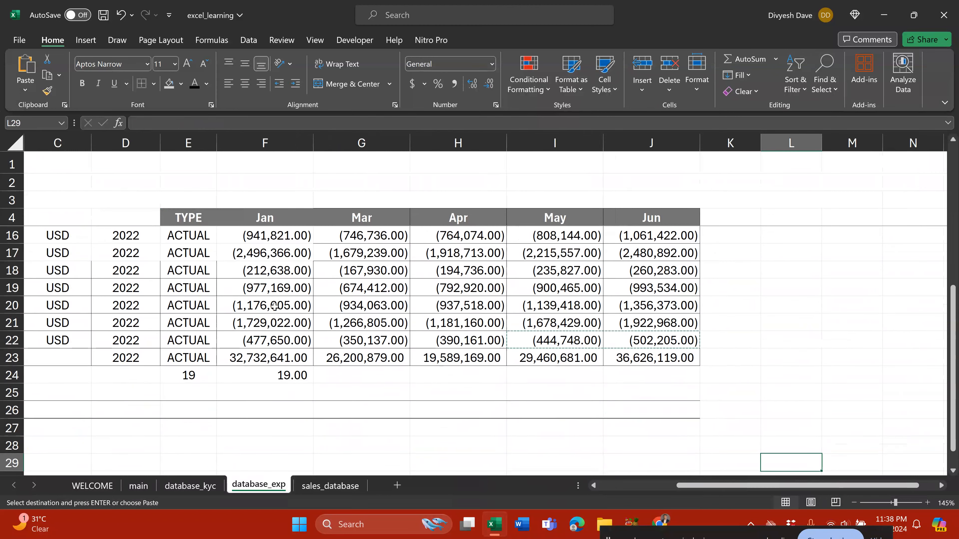
pyautogui.press('Left')
pyautogui.press('Left')
pyautogui.press('Left')
pyautogui.press('Up')
pyautogui.press('Up')
pyautogui.press('Up')
pyautogui.press('Up')
pyautogui.press('alt')
pyautogui.press('h')
pyautogui.press('v')
pyautogui.press('s')
pyautogui.press('e')
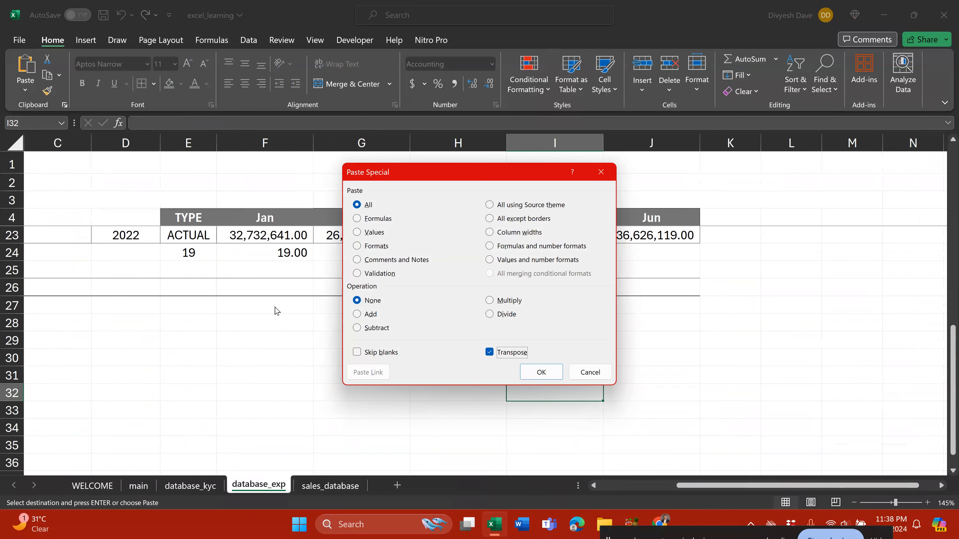
pyautogui.press('Return')
# Decrease the decimals of the pasted amounts in I32:I34 to no decimal places.
pyautogui.hotkey('shift', 'Down')
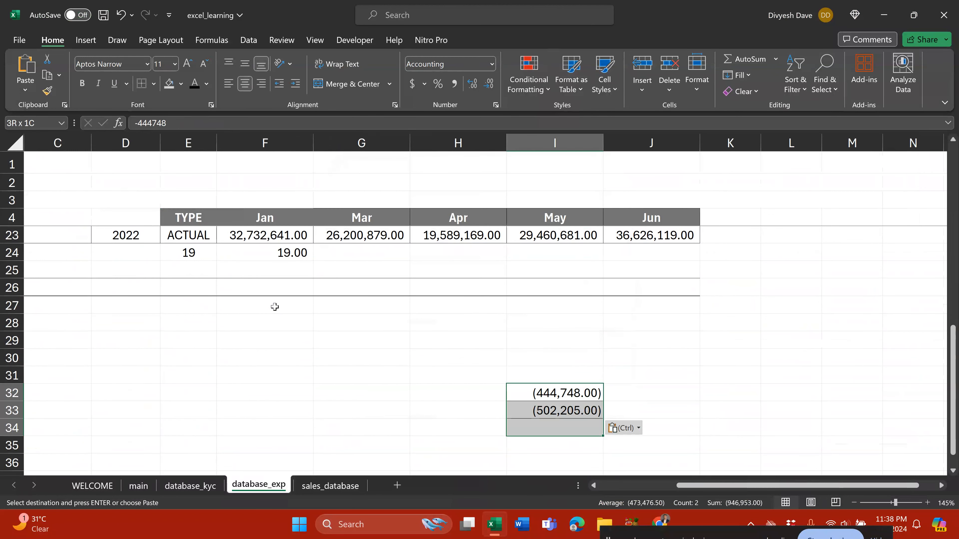
pyautogui.click(476, 86)
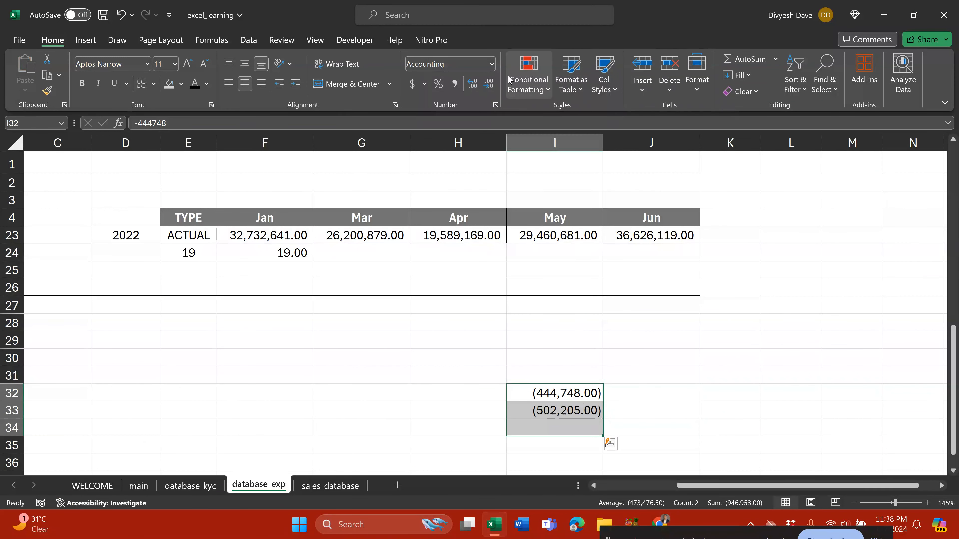
pyautogui.click(488, 83)
pyautogui.click(488, 83)
pyautogui.click(685, 375)
pyautogui.moveTo(567, 393); pyautogui.dragTo(587, 420)
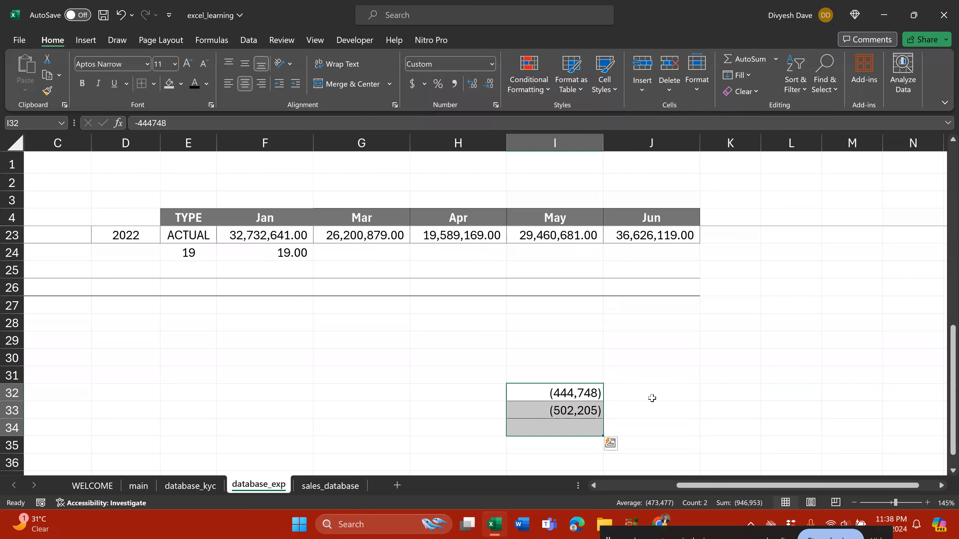
# Add one decimal place to I32:I34 and apply Comma Style to the same cells.
pyautogui.hotkey('alt', 'h')
pyautogui.press('0')
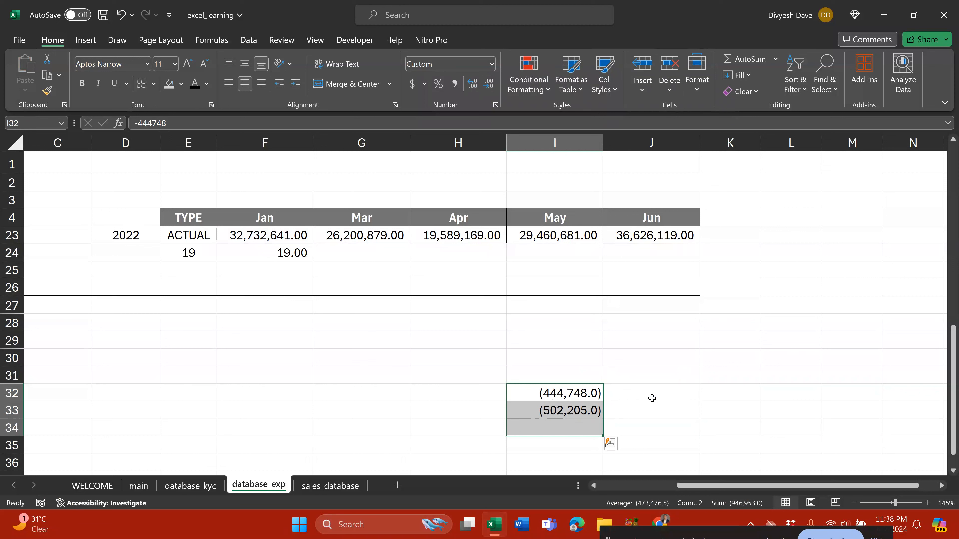
pyautogui.hotkey('alt', 'Escape')
pyautogui.hotkey('alt', 'h')
pyautogui.press('k')
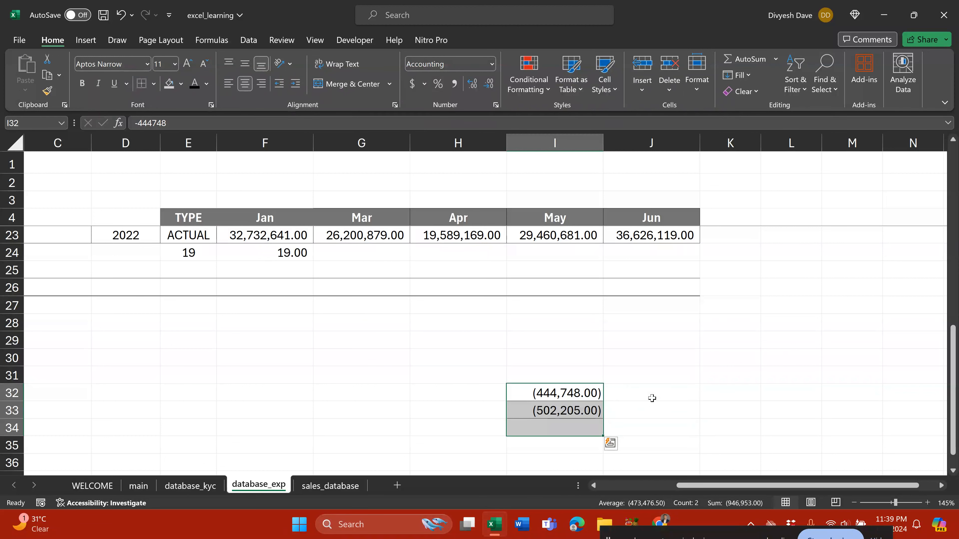
# Increase the decimals of the amounts in I32:I34 to four places.
pyautogui.hotkey('alt', 'h')
pyautogui.press('0')
pyautogui.hotkey('alt', 'h')
pyautogui.press('0')
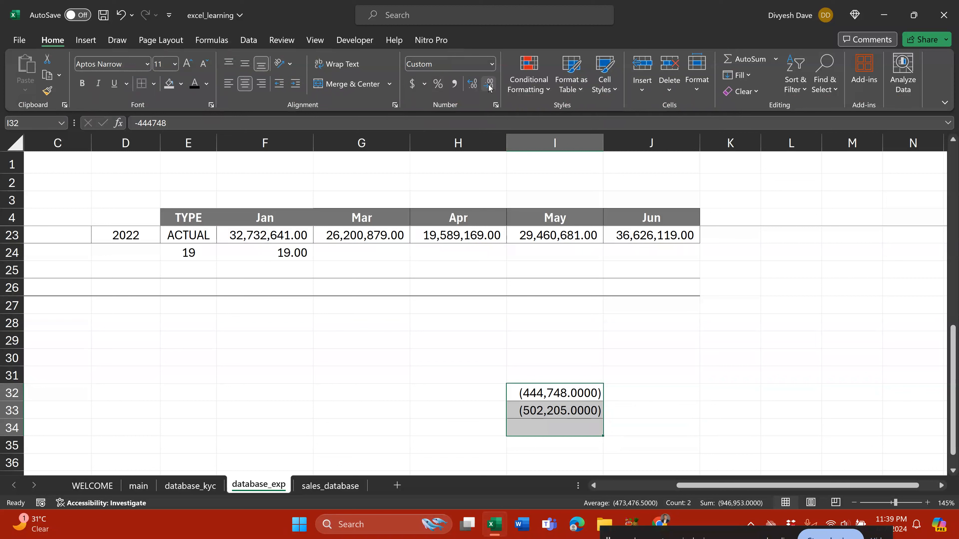
# Reduce the decimals in I32:I34 one at a time from four places to none.
pyautogui.press('alt')
pyautogui.press('h')
pyautogui.press('9')
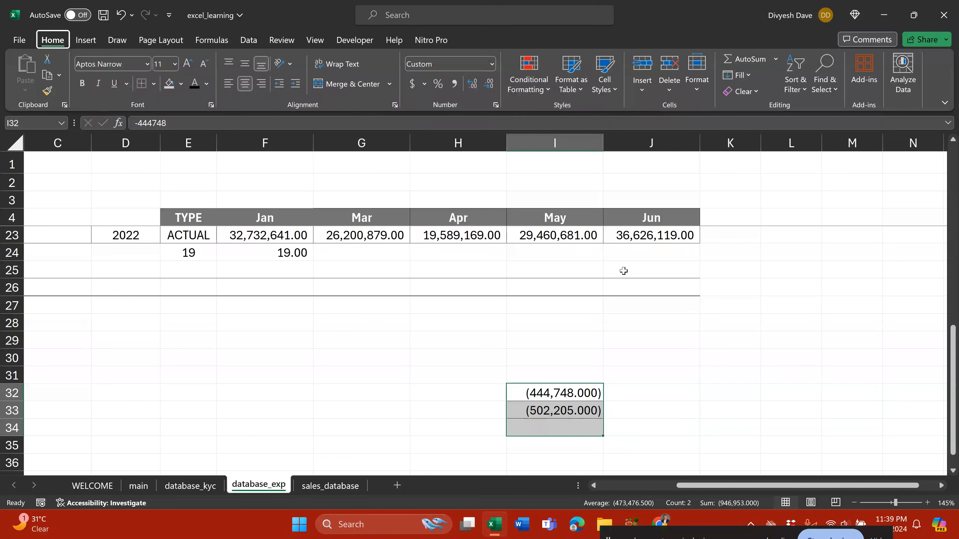
pyautogui.hotkey('alt', 'h')
pyautogui.press('9')
pyautogui.hotkey('alt', 'h')
pyautogui.press('9')
pyautogui.hotkey('alt', 'h')
pyautogui.press('9')
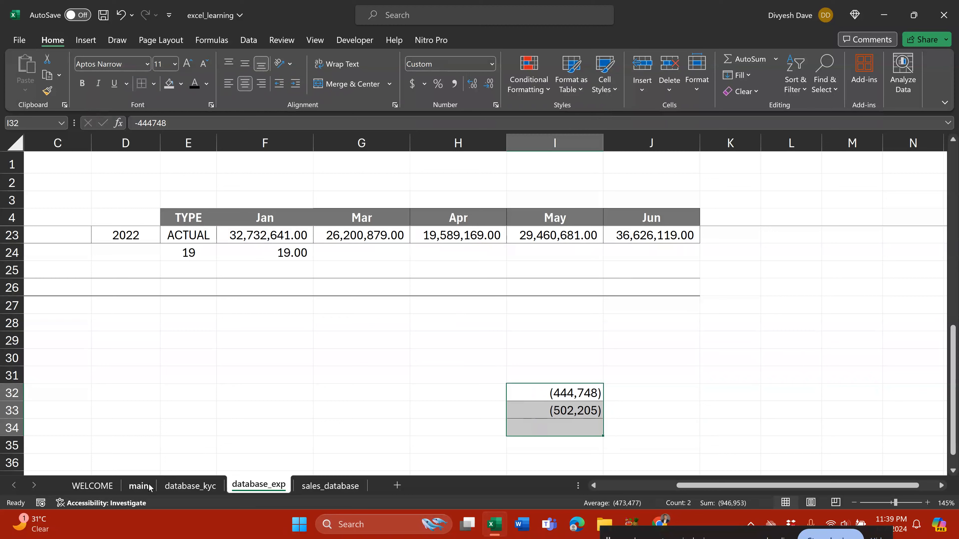
# Return to the Decimal shortcut notes on the main sheet and save the workbook.
pyautogui.click(138, 485)
pyautogui.scroll(-1, 286, 391)
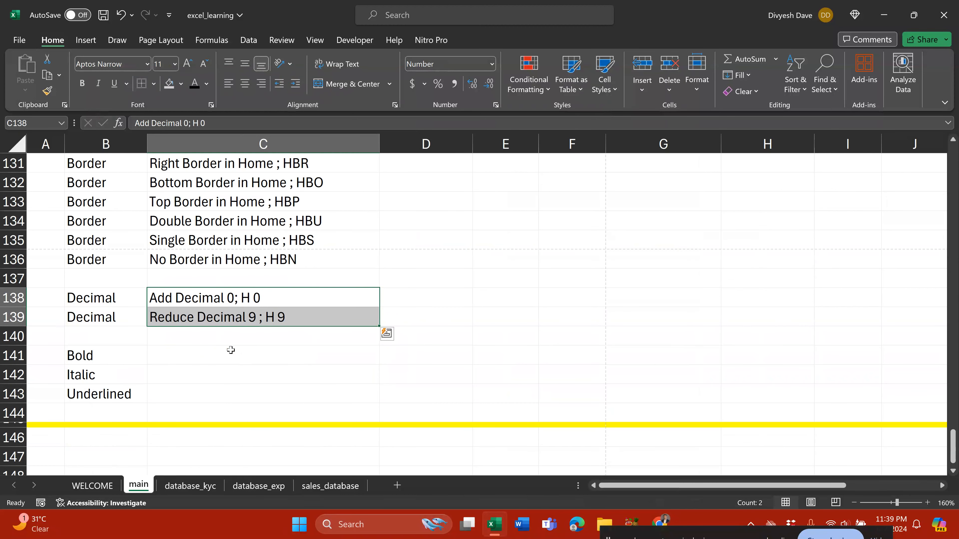
pyautogui.hotkey('ctrl', 's')
pyautogui.scroll(1, 377, 296)
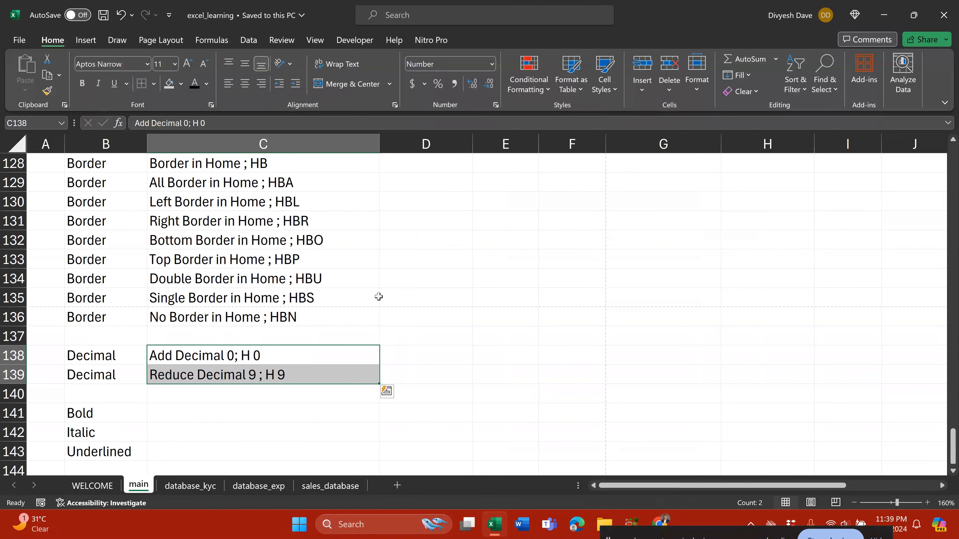
# Set the font color of C141:C143 to Automatic to reveal the Bold, Italic and Underlined shortcut notes.
pyautogui.scroll(-2, 243, 311)
pyautogui.moveTo(188, 300); pyautogui.dragTo(227, 333)
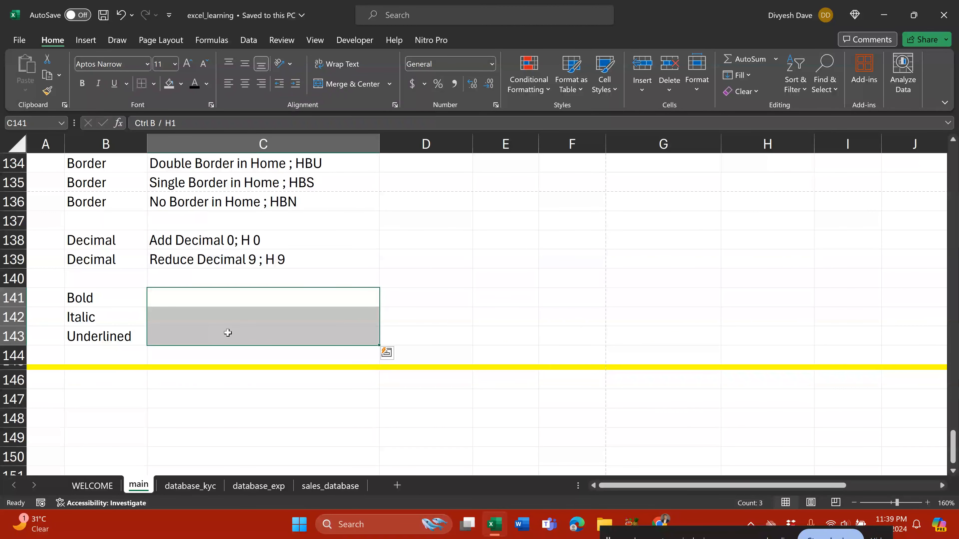
pyautogui.hotkey('alt', 'h')
pyautogui.press('f')
pyautogui.press('c')
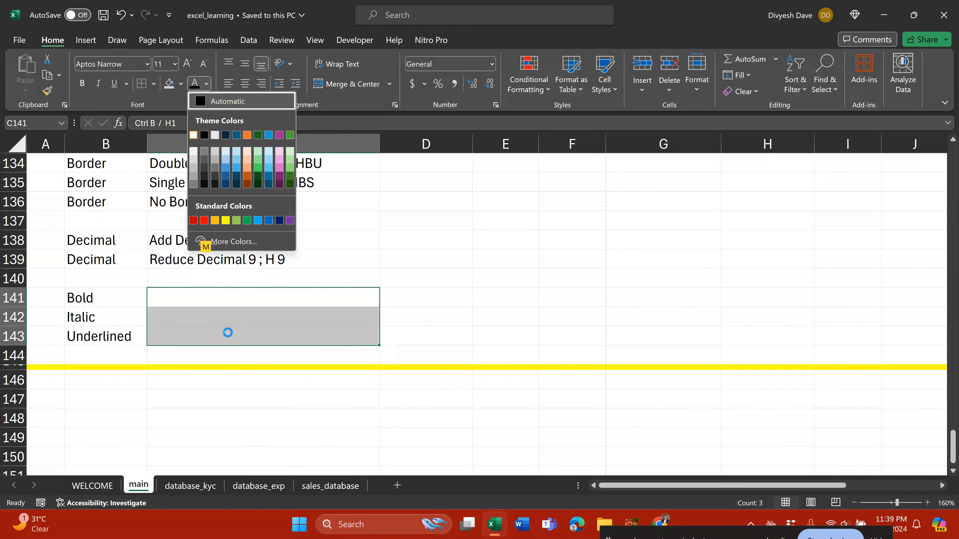
pyautogui.press('Return')
# Bold the Bold label in B141 and its shortcut note in C141.
pyautogui.press('Left')
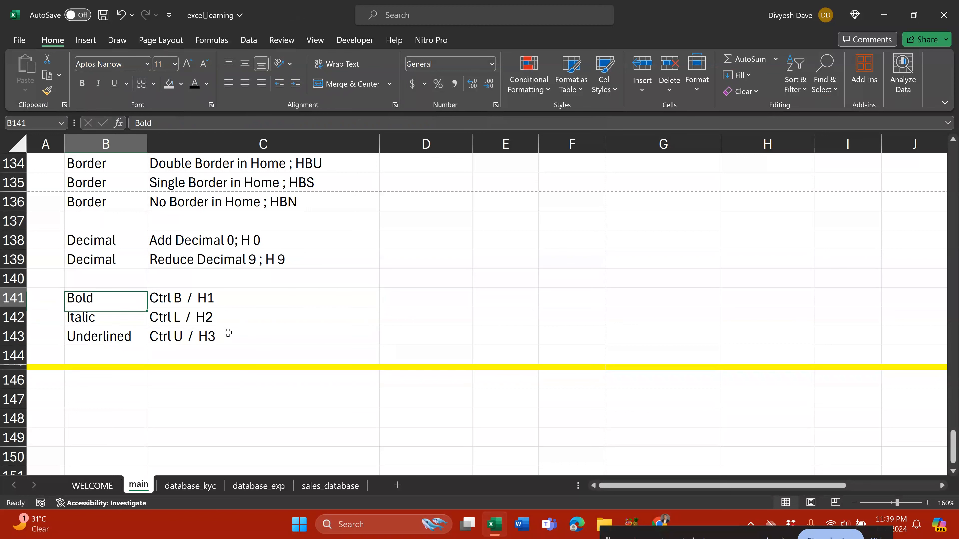
pyautogui.hotkey('ctrl', 'b')
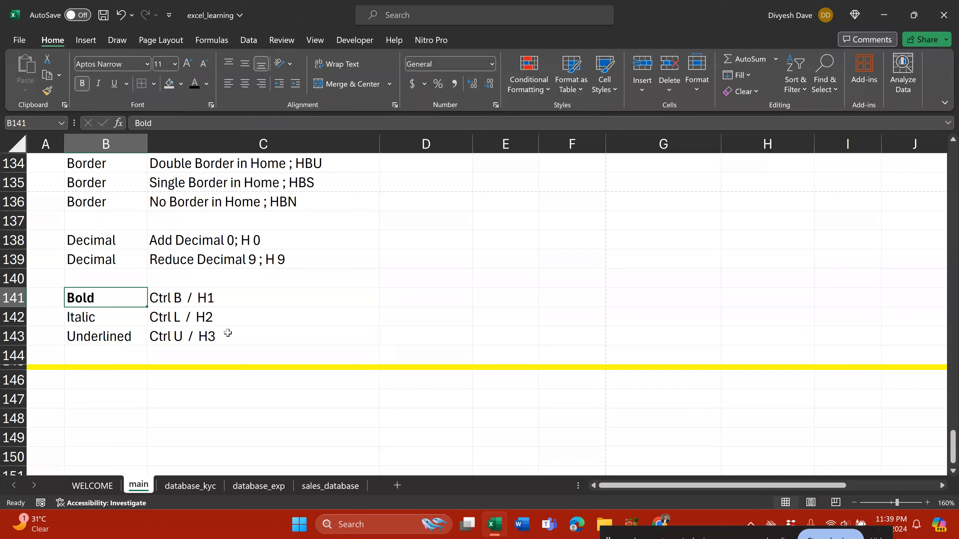
pyautogui.press('Right')
pyautogui.press('alt')
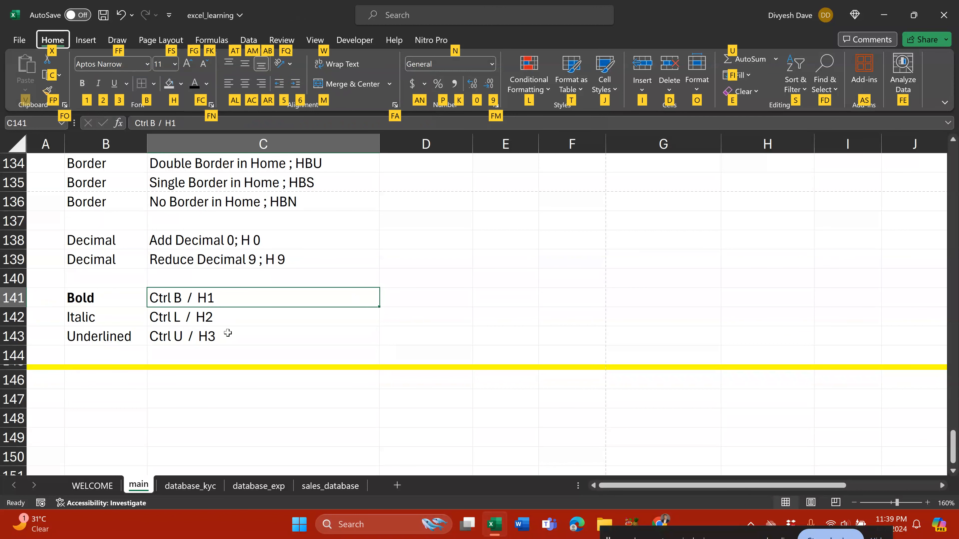
pyautogui.press('1')
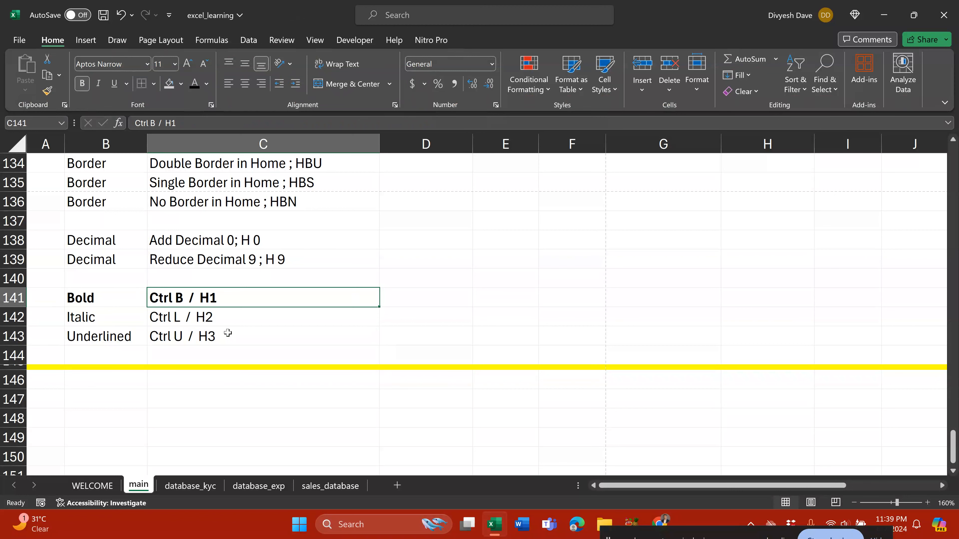
# Annotate D141:D143 beside the formatting shortcut notes with "1 = B", "2 = I" and "3 = U".
pyautogui.press('Right')
pyautogui.write('1 = B')
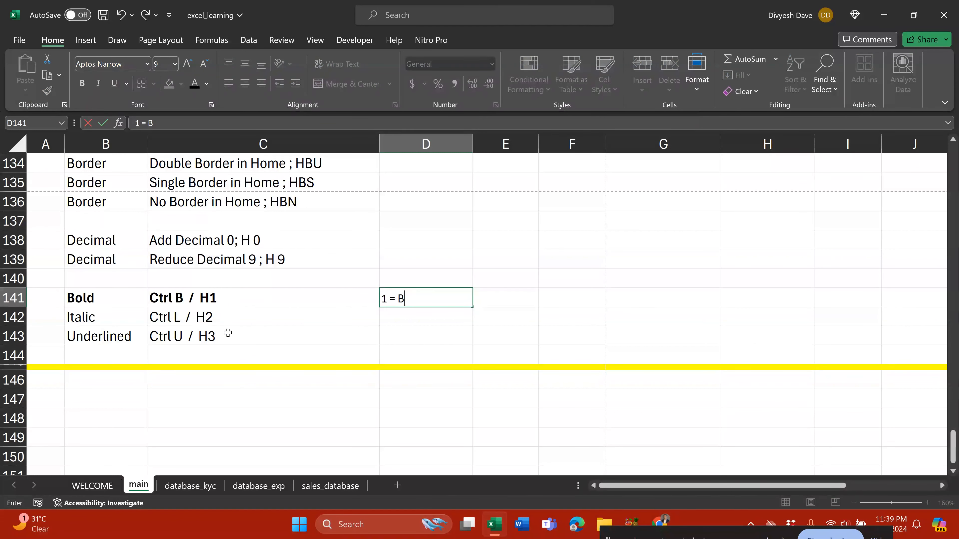
pyautogui.press('Return')
pyautogui.write('2')
pyautogui.write(' -')
pyautogui.press('BackSpace')
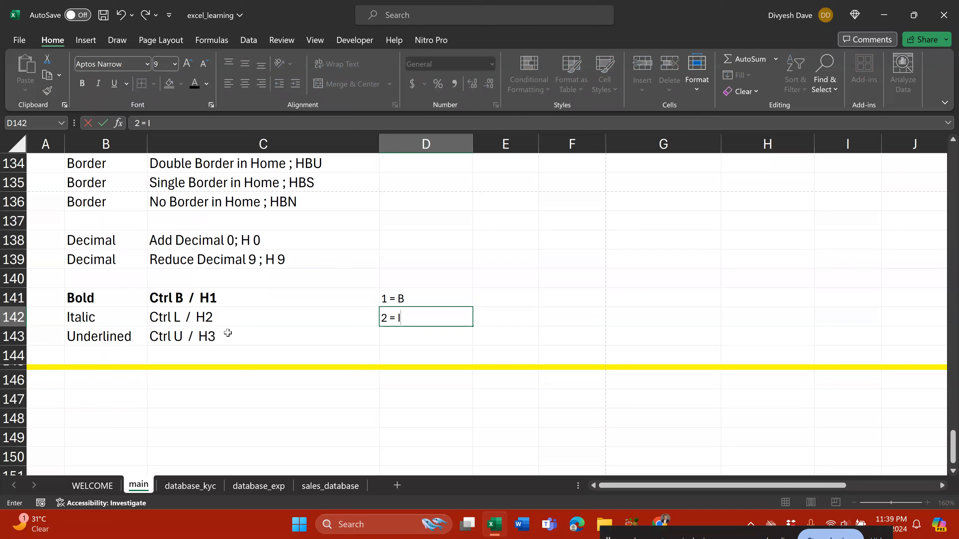
pyautogui.press('Return')
pyautogui.write('3 U')
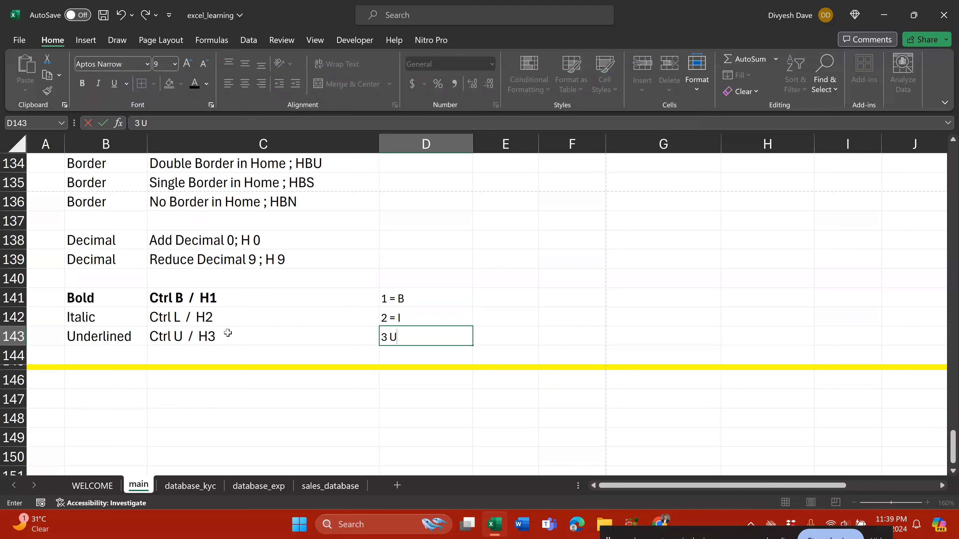
pyautogui.press('BackSpace')
pyautogui.write('= U')
pyautogui.press('Return')
# Italicize the Italic label in B142 and check the Home key tips for the neighbouring font commands.
pyautogui.press('Up')
pyautogui.press('Up')
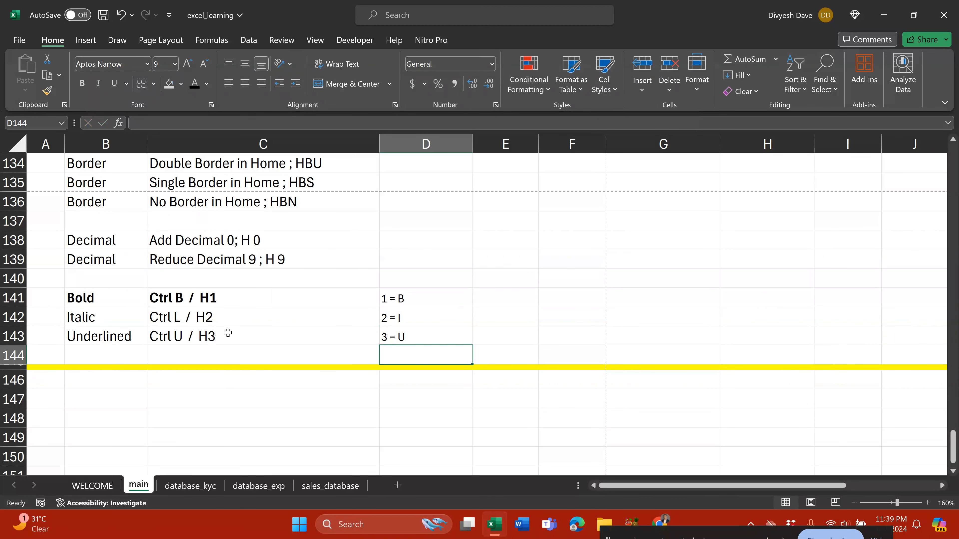
pyautogui.press('Left')
pyautogui.press('Left')
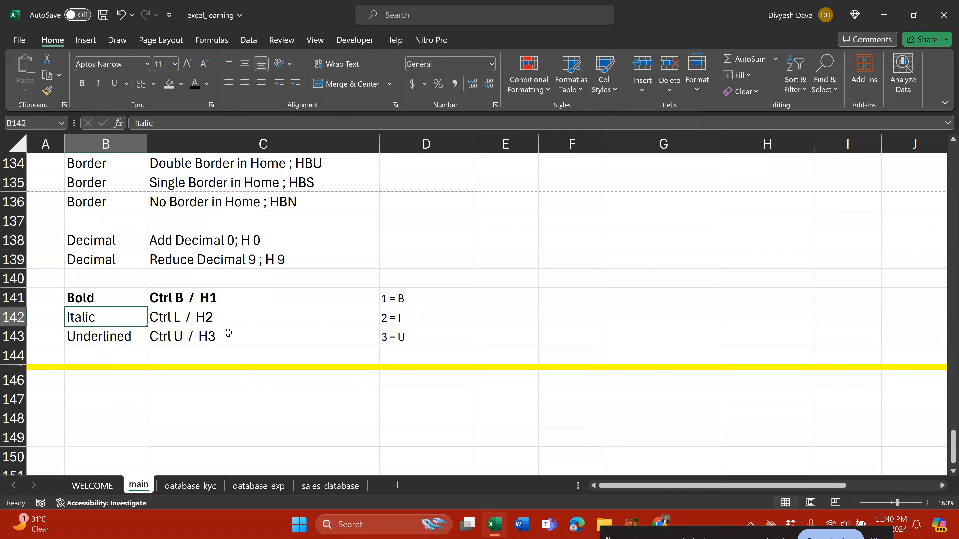
pyautogui.hotkey('ctrl', 'i')
pyautogui.hotkey('ctrl', 'i')
pyautogui.press('alt')
pyautogui.press('h')
pyautogui.press('2')
pyautogui.press('alt')
pyautogui.press('h')
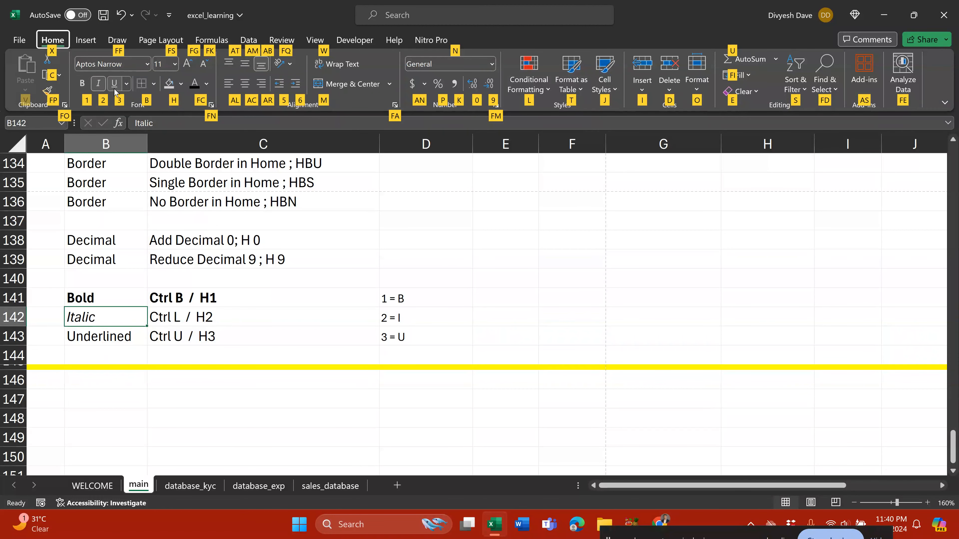
pyautogui.press('Escape')
pyautogui.press('Escape')
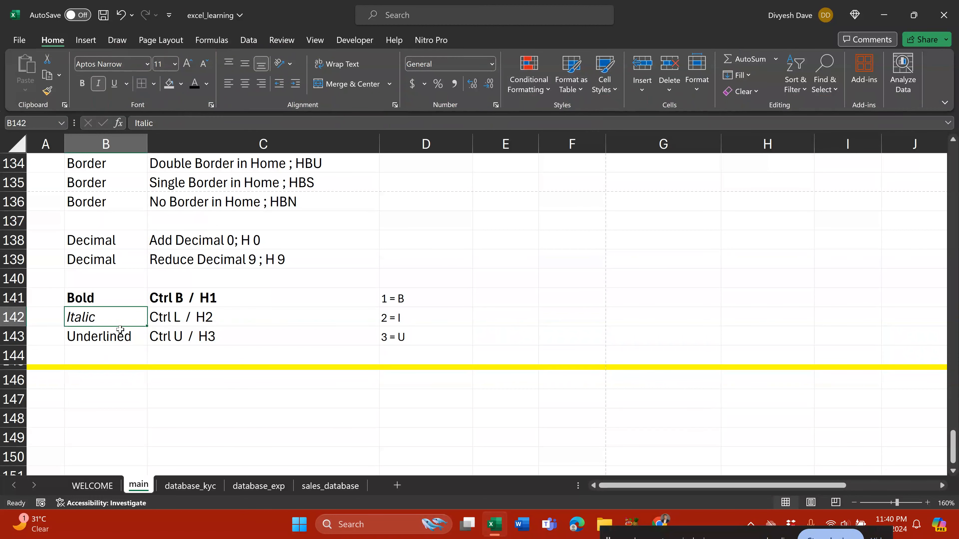
# Underline the Underlined label in B143 with a single underline.
pyautogui.click(137, 335)
pyautogui.hotkey('ctrl', 'u')
pyautogui.hotkey('ctrl', 'u')
pyautogui.press('alt')
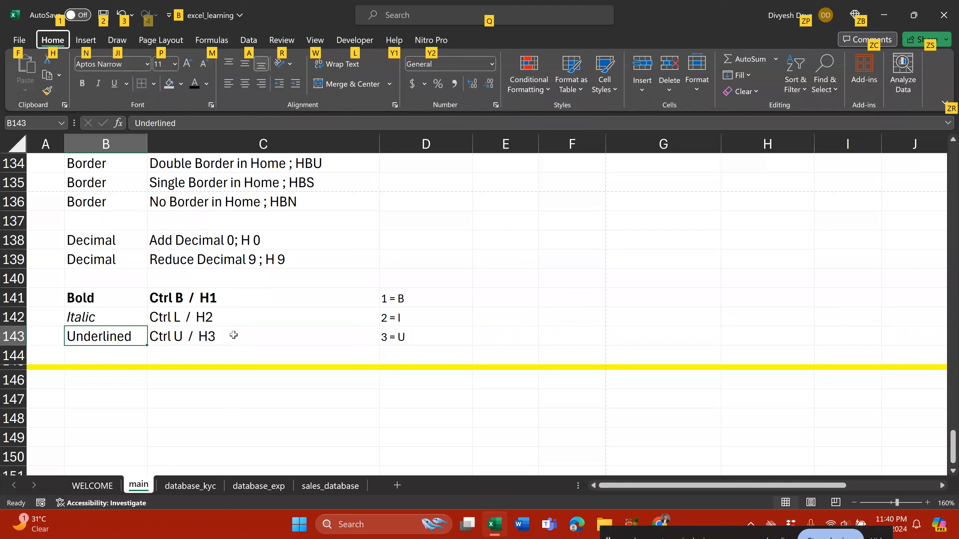
pyautogui.press('h')
pyautogui.press('3')
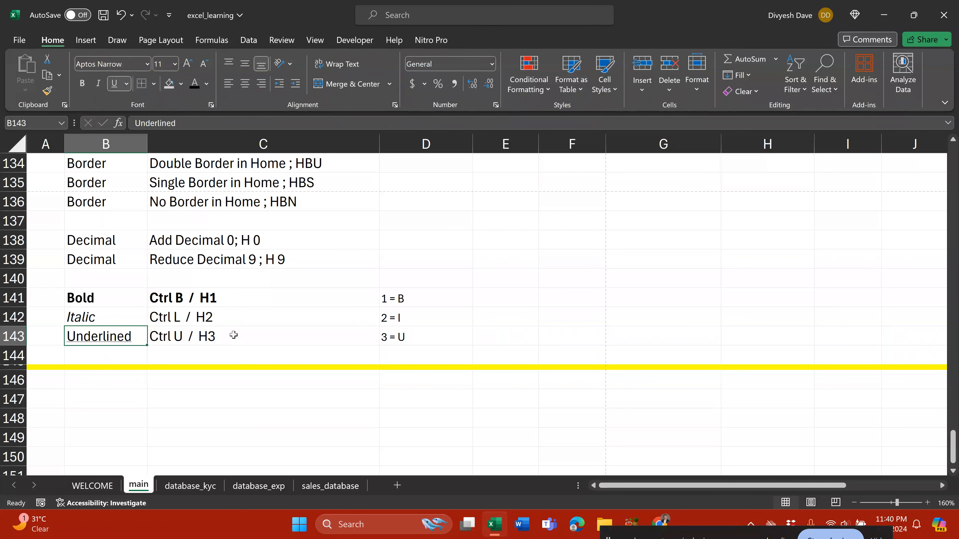
# Change the underline of the Underlined label in B143 to Double Underline.
pyautogui.press('alt')
pyautogui.press('h')
pyautogui.press('3')
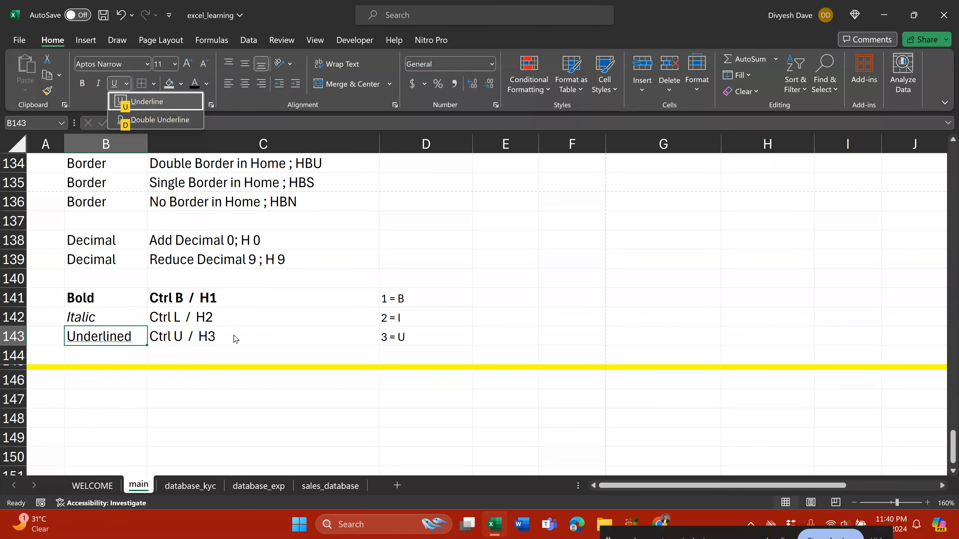
pyautogui.press('d')
pyautogui.press('Down')
pyautogui.press('Up')
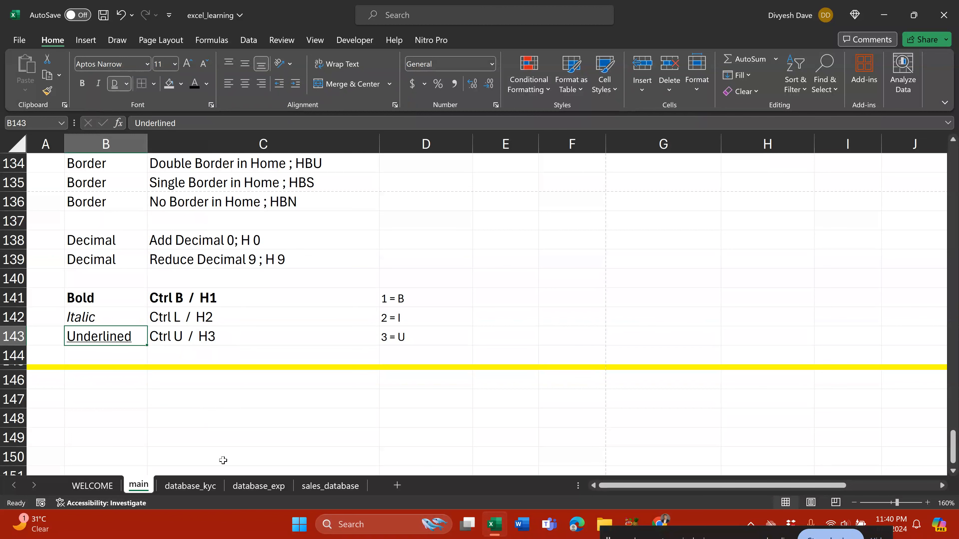
# Return to the main sheet and review the Day 4 Home shortcut notes for Color, Size, Type and Align.
pyautogui.click(257, 487)
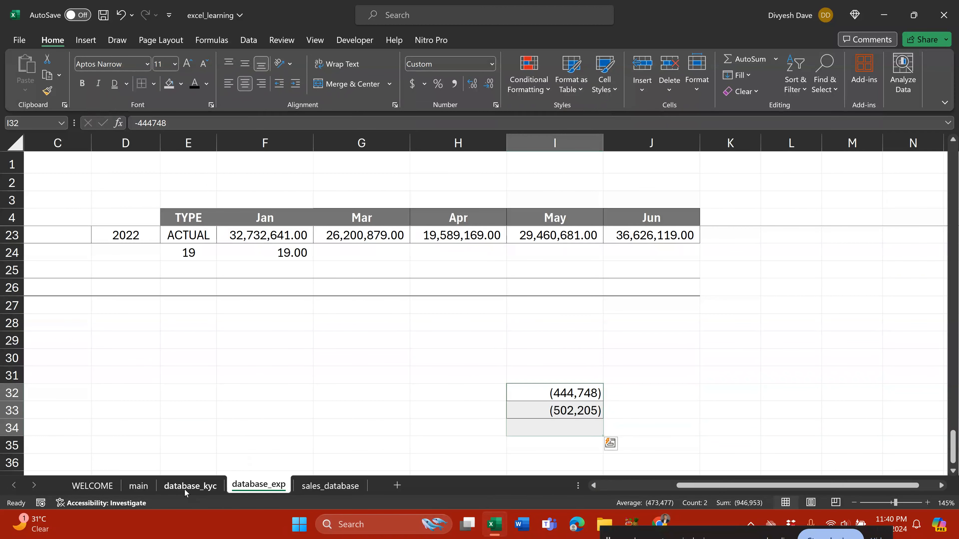
pyautogui.click(187, 487)
pyautogui.click(139, 487)
pyautogui.scroll(5, 176, 361)
pyautogui.scroll(1, 174, 339)
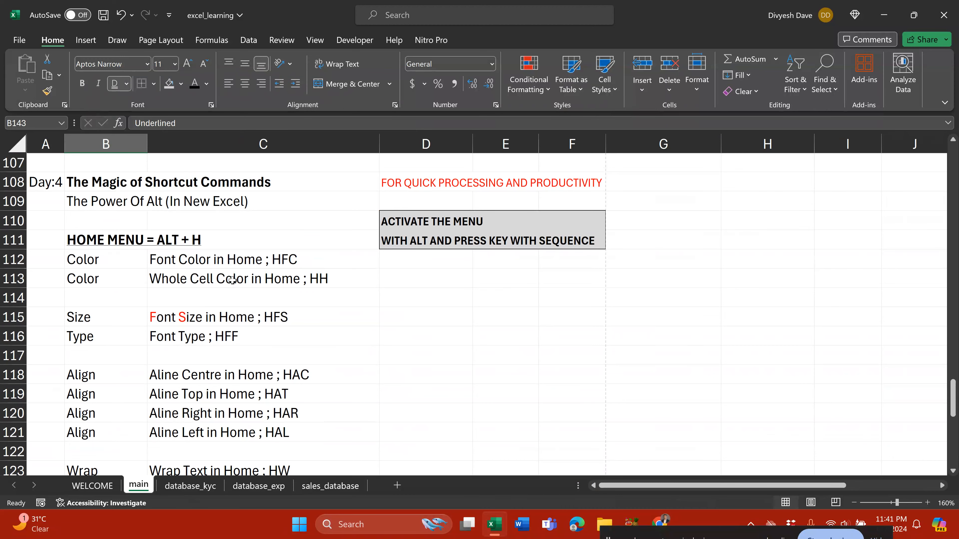
pyautogui.scroll(-4, 233, 280)
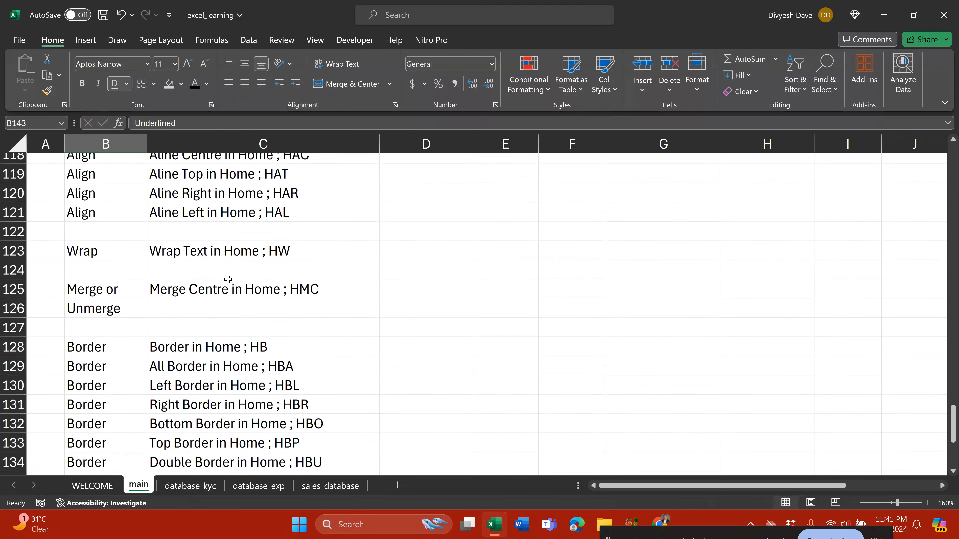
pyautogui.scroll(3, 227, 279)
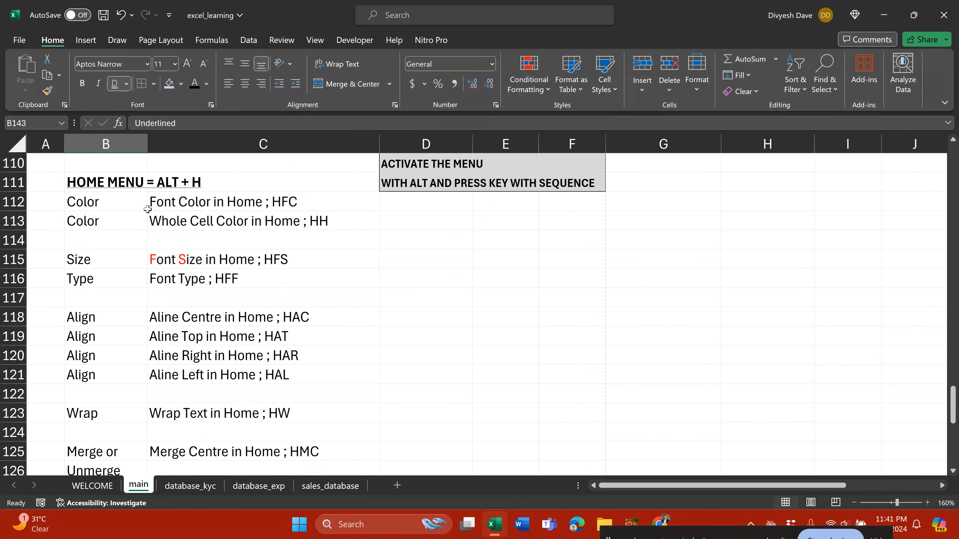
pyautogui.moveTo(118, 265); pyautogui.dragTo(139, 312)
pyautogui.scroll(-1, 171, 272)
pyautogui.scroll(-1, 124, 302)
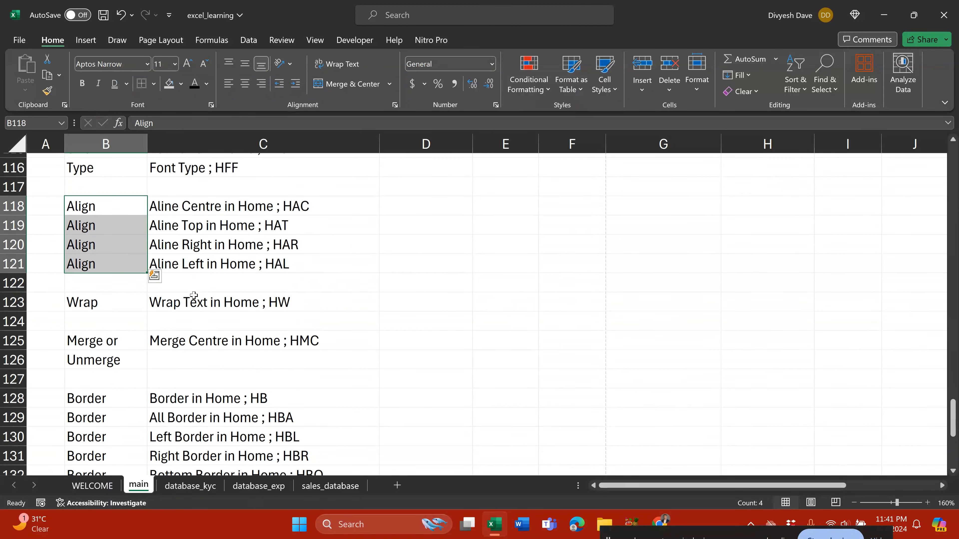
# Review the Wrap, Merge, Border, Decimal and Bold/Italic/Underlined shortcut notes on the main sheet.
pyautogui.click(104, 297)
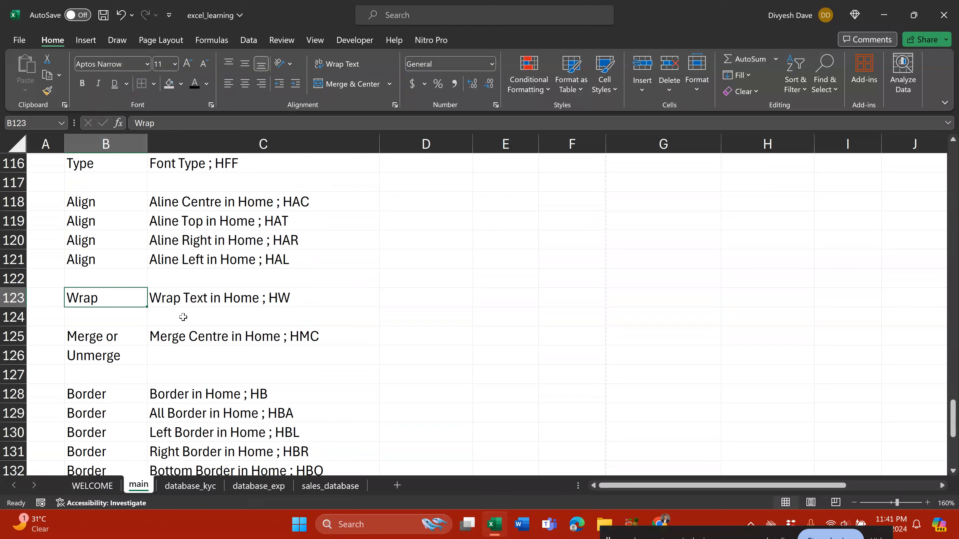
pyautogui.click(118, 337)
pyautogui.scroll(-2, 124, 344)
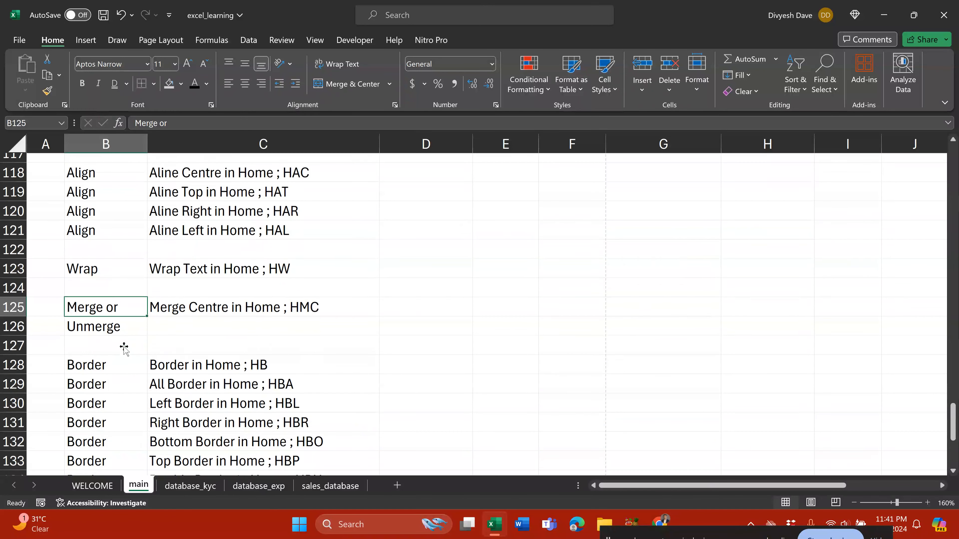
pyautogui.moveTo(116, 275); pyautogui.dragTo(121, 432)
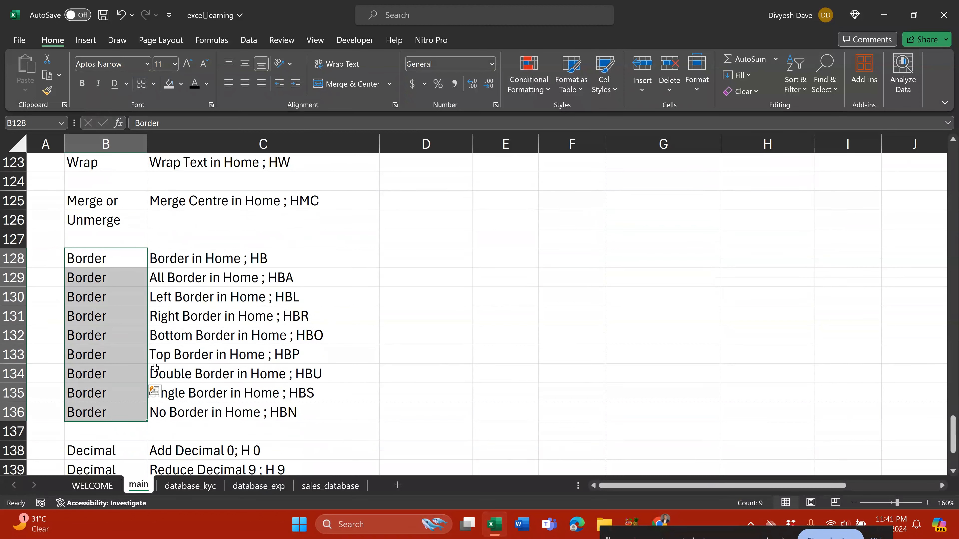
pyautogui.scroll(-3, 156, 360)
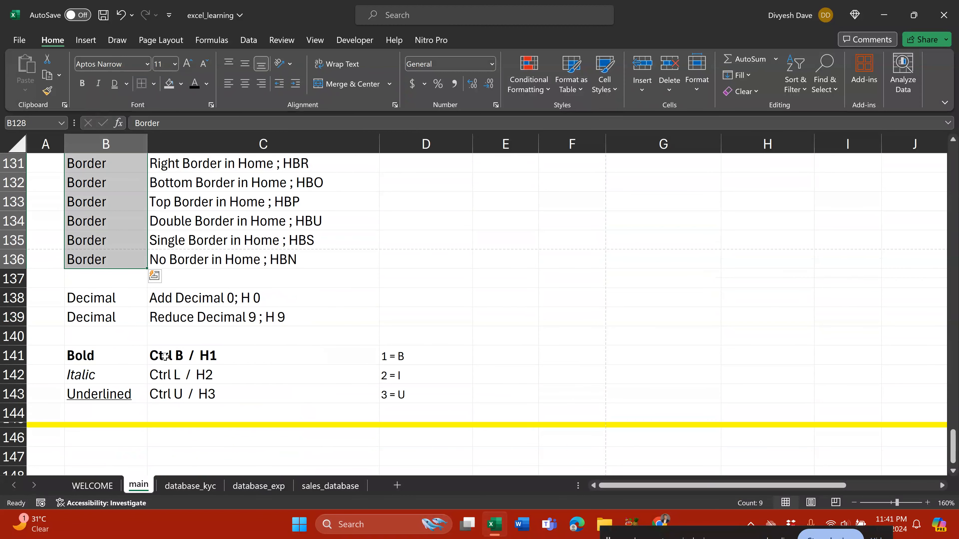
pyautogui.click(116, 305)
pyautogui.moveTo(116, 305); pyautogui.dragTo(113, 316)
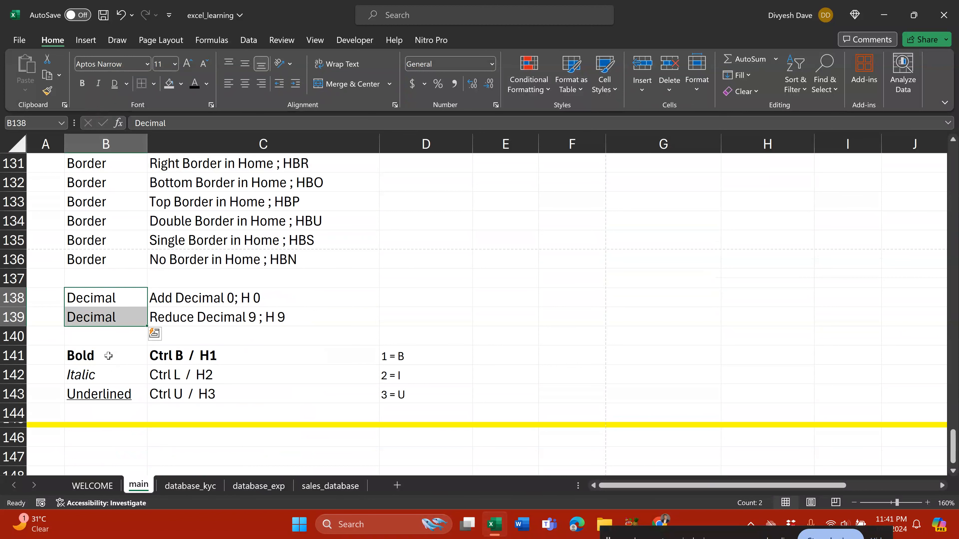
pyautogui.moveTo(108, 357); pyautogui.dragTo(114, 388)
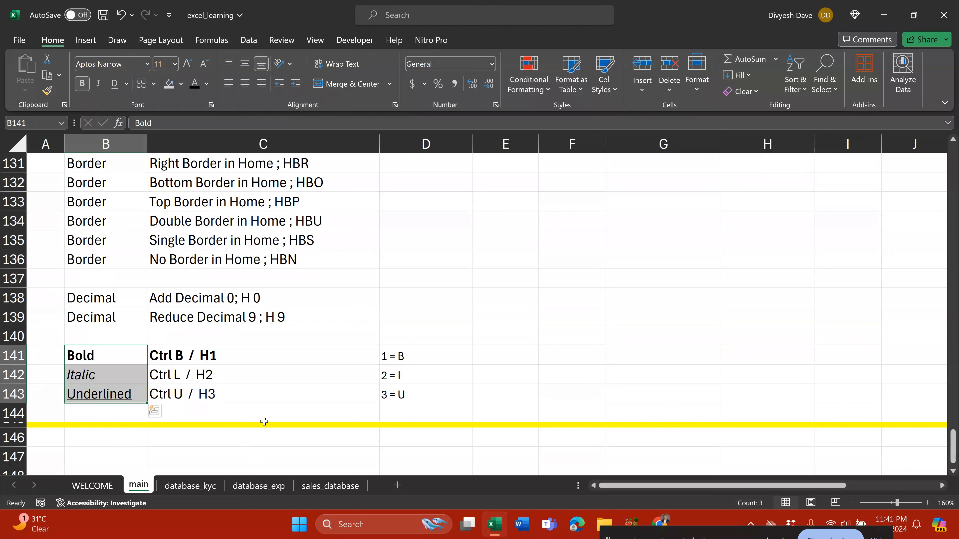
# Check the Day-4 SUM entries in the Excel Task Google Sheet and open the database_exp sheet back in Excel.
pyautogui.hotkey('alt', 'Tab')
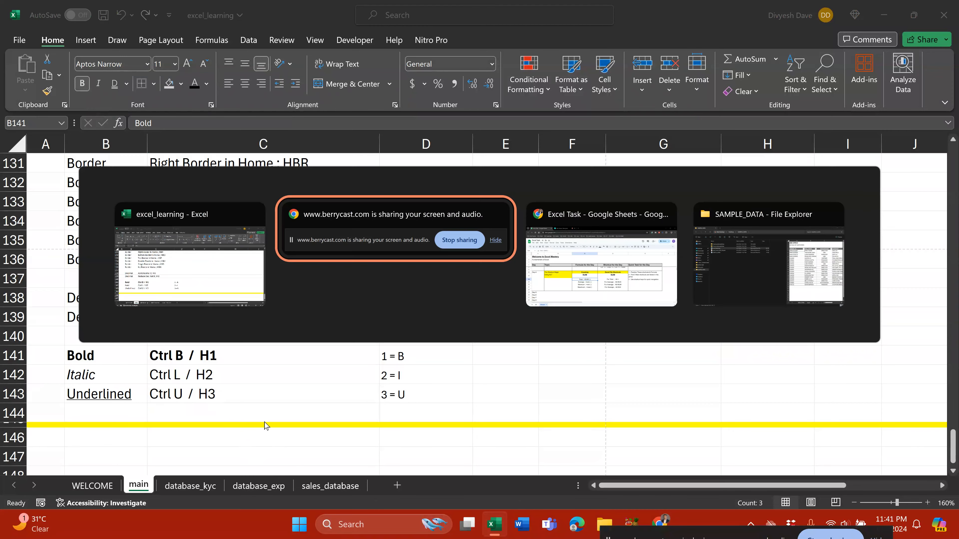
pyautogui.hotkey('alt', 'Tab')
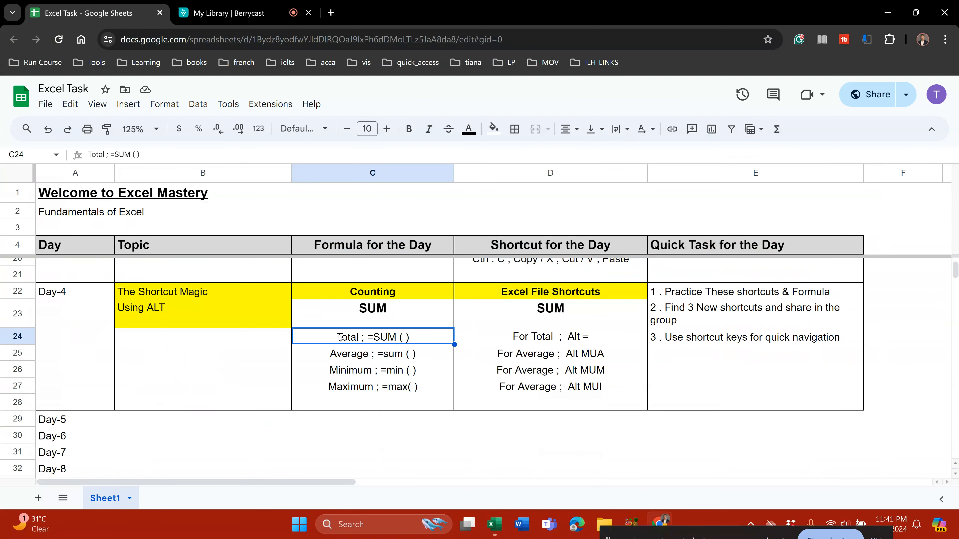
pyautogui.hotkey('alt', 'Tab')
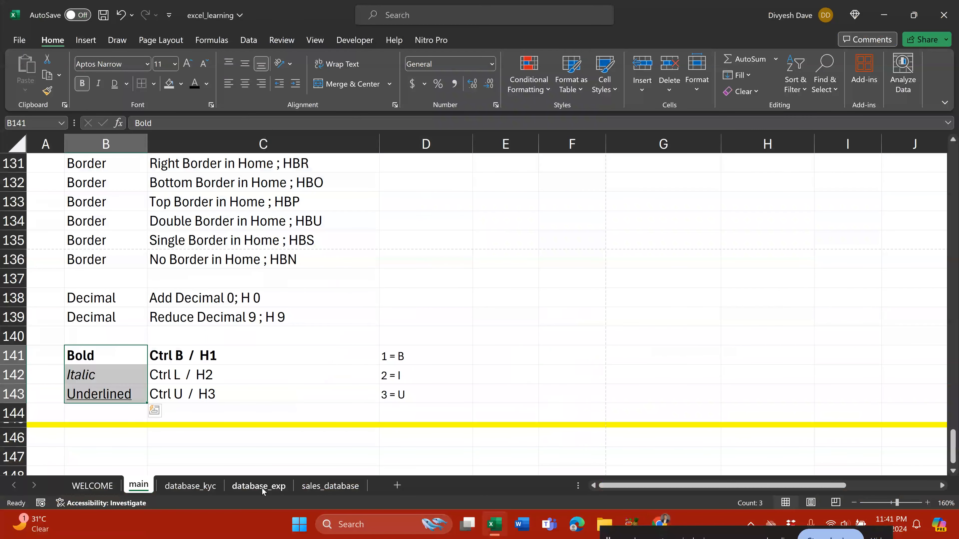
pyautogui.click(259, 486)
pyautogui.scroll(1, 373, 360)
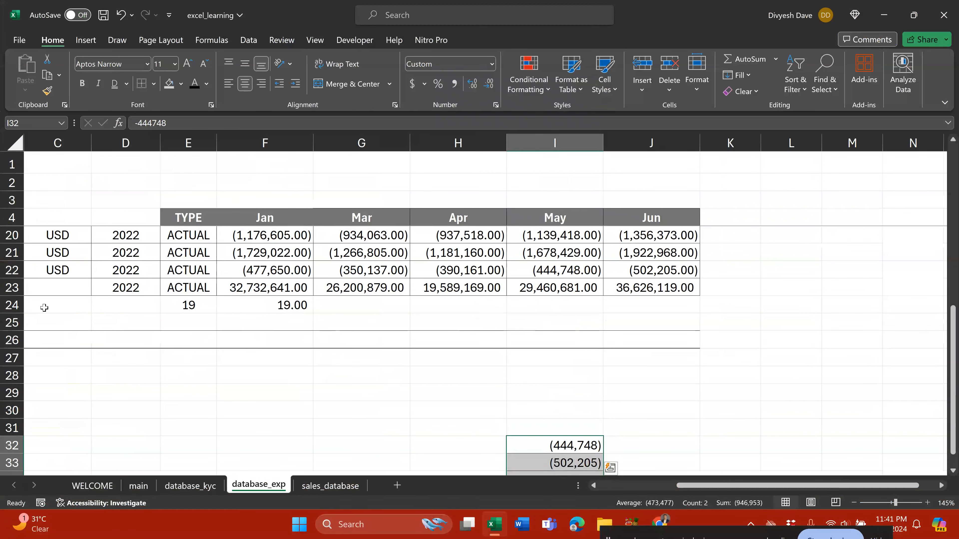
# Try to fill row 24 down through the rows below it and undo the changes.
pyautogui.click(8, 305)
pyautogui.moveTo(72, 317); pyautogui.dragTo(73, 318)
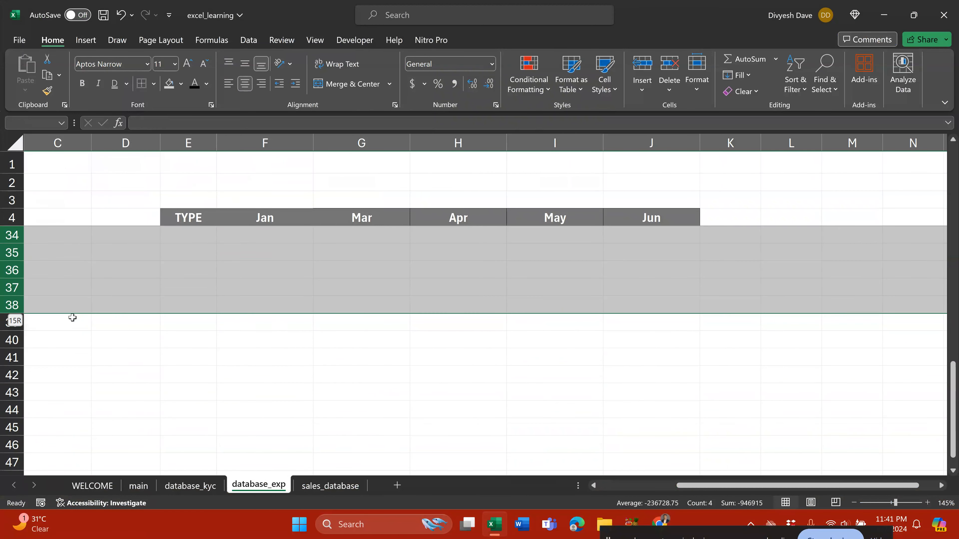
pyautogui.hotkey('ctrl', 'd')
pyautogui.press('Home')
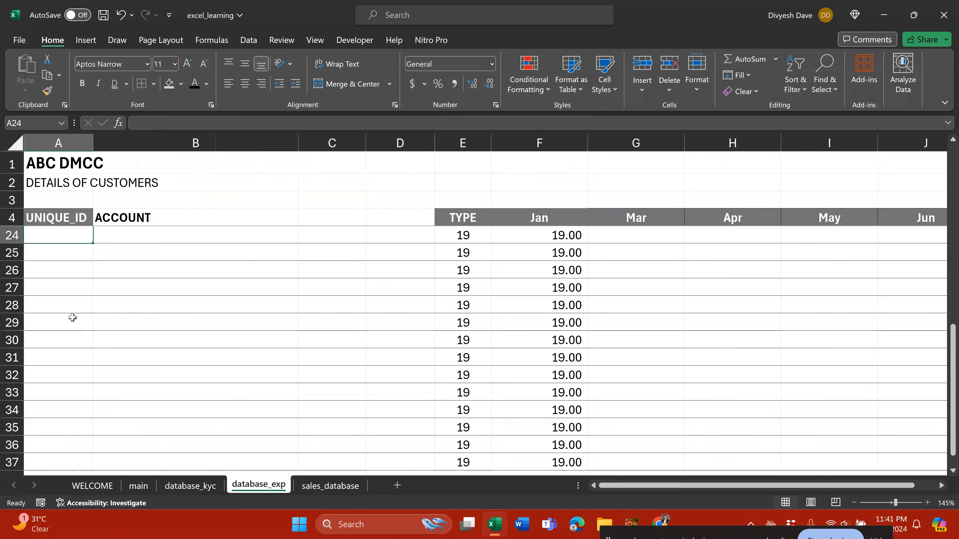
pyautogui.hotkey('ctrl', 'z')
pyautogui.hotkey('ctrl', 'z')
pyautogui.hotkey('ctrl', 'z')
pyautogui.hotkey('ctrl', 'z')
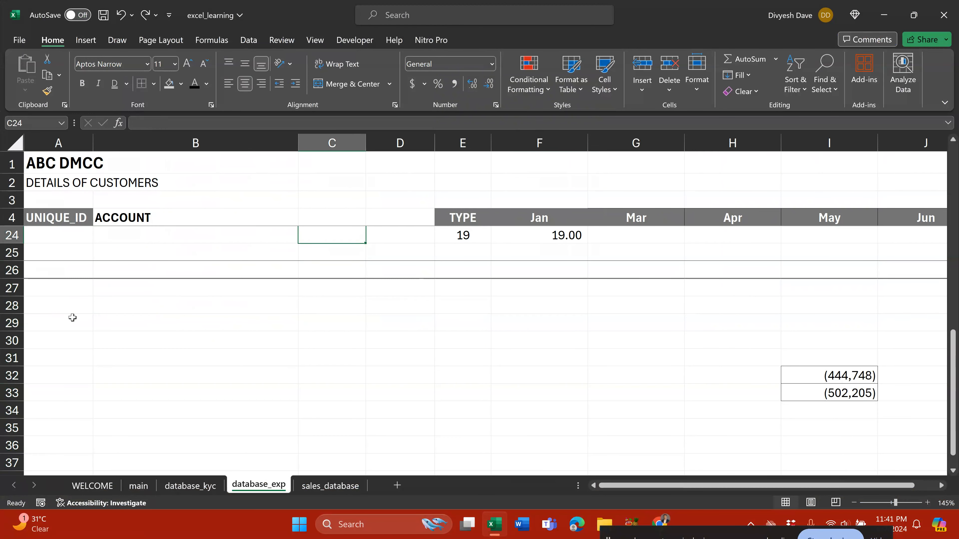
# Remove the leftover test values and borders from the rows below the SALES row 23.
pyautogui.hotkey('ctrl', 'y')
pyautogui.hotkey('ctrl', 'y')
pyautogui.hotkey('ctrl', 'y')
pyautogui.hotkey('ctrl', 'y')
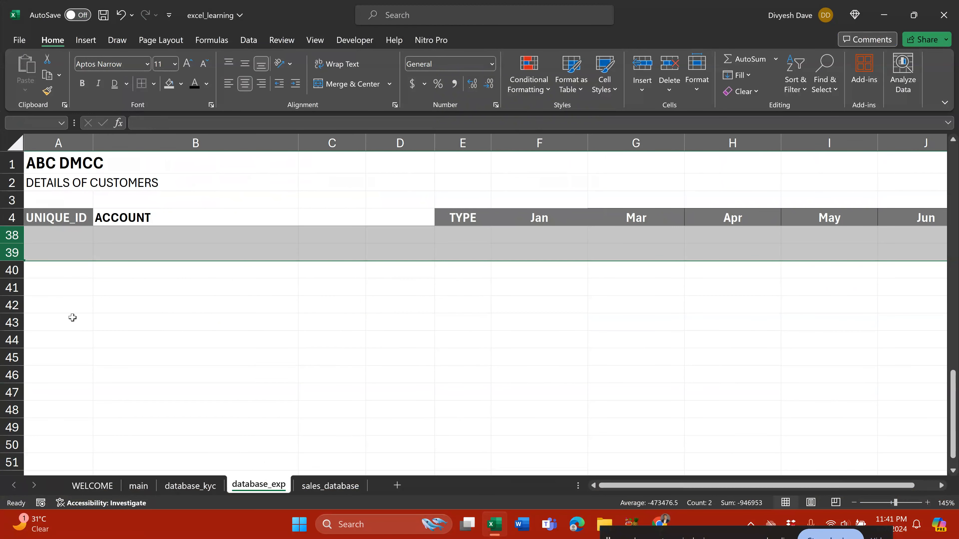
pyautogui.press('Up')
pyautogui.press('Up')
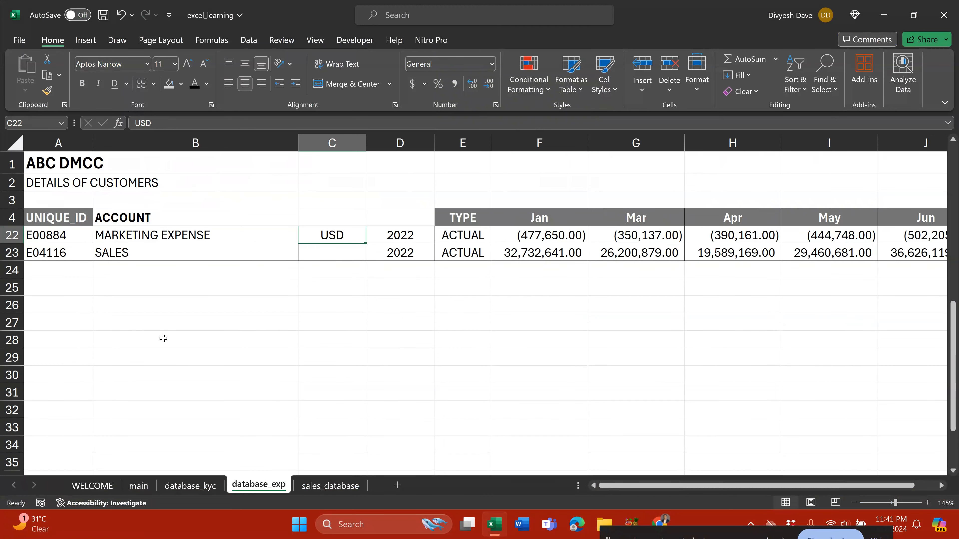
# Total the Jan column in F24 with a SUM formula over F5:F23.
pyautogui.scroll(-1, 427, 320)
pyautogui.scroll(1, 428, 319)
pyautogui.scroll(-1, 434, 320)
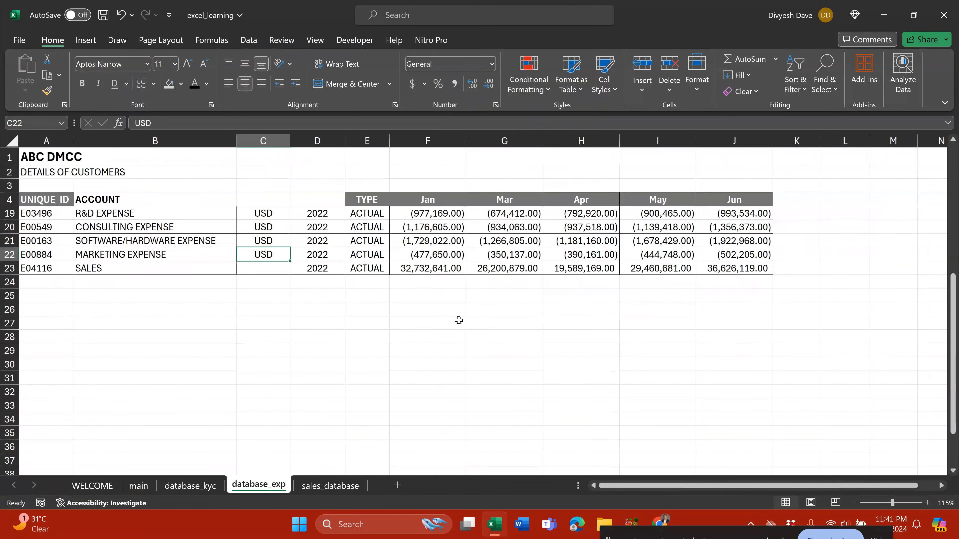
pyautogui.scroll(2, 431, 358)
pyautogui.click(431, 359)
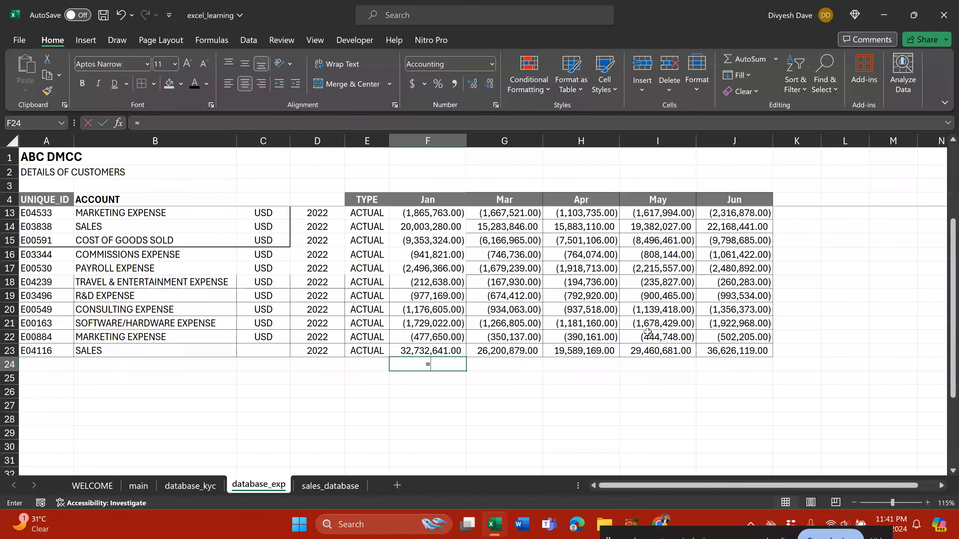
pyautogui.write('=sum')
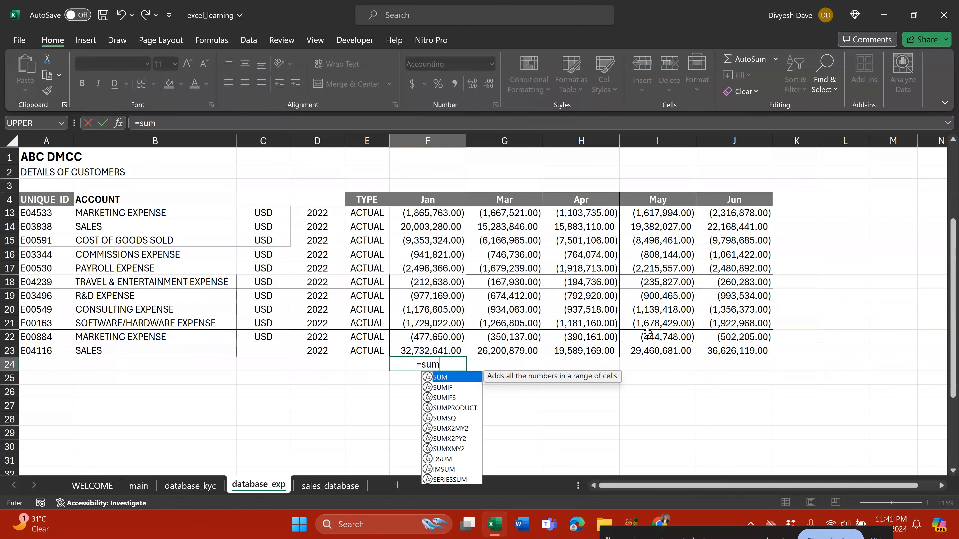
pyautogui.press('Tab')
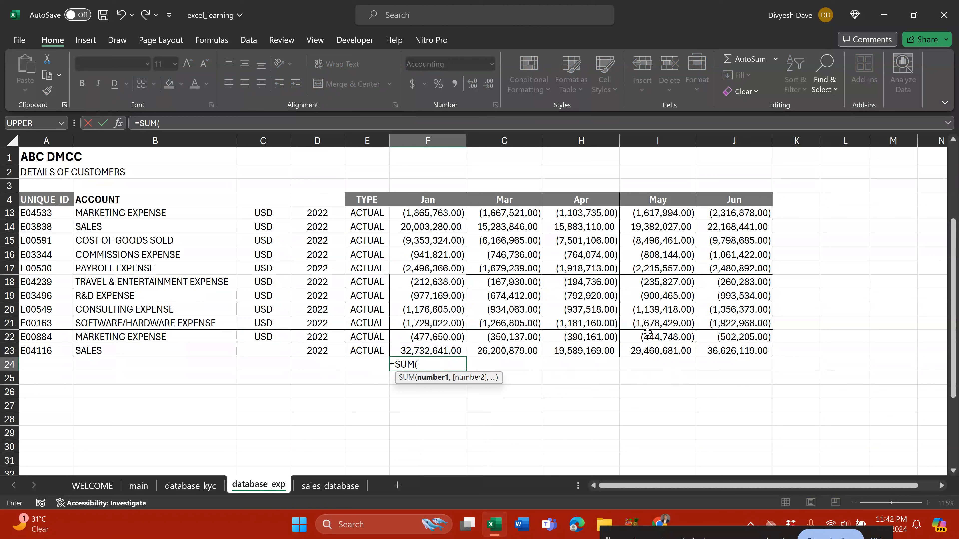
pyautogui.press('Up')
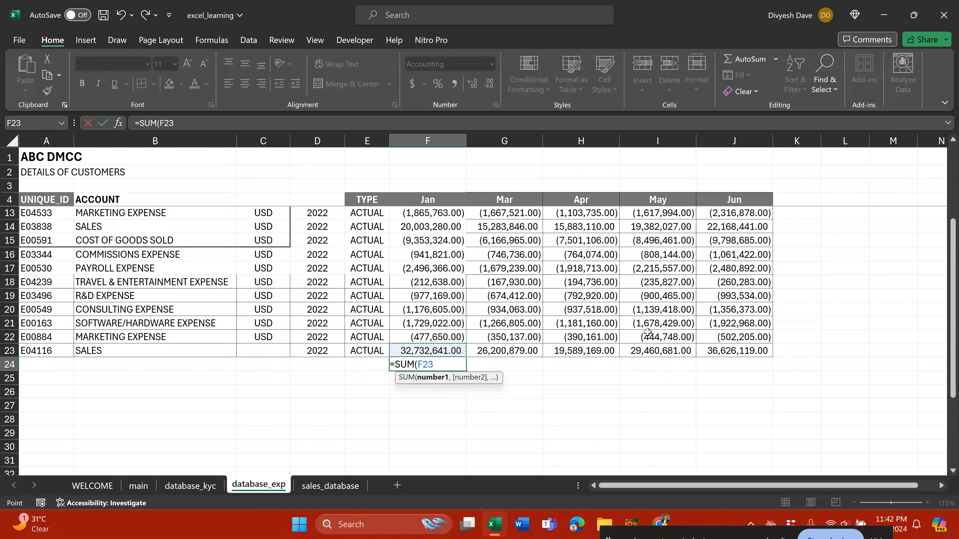
pyautogui.hotkey('shift', 'Up')
pyautogui.hotkey('shift', 'Up')
pyautogui.hotkey('shift', 'Up')
pyautogui.hotkey('shift', 'Up')
pyautogui.hotkey('shift', 'Up')
pyautogui.hotkey('shift', 'Up')
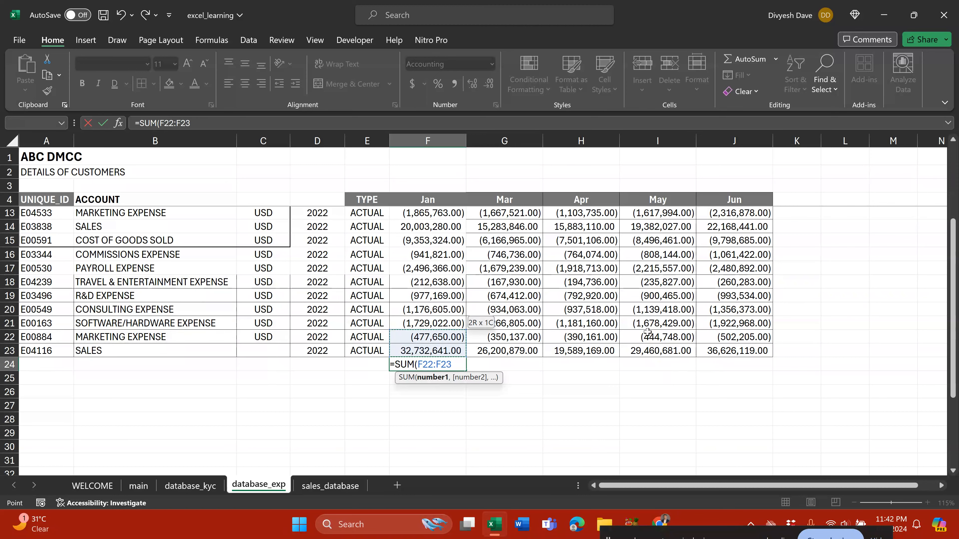
pyautogui.hotkey('shift', 'Up')
pyautogui.hotkey('shift', 'Up')
pyautogui.hotkey('shift', 'Up')
pyautogui.hotkey('shift', 'Up')
pyautogui.hotkey('shift', 'Up')
pyautogui.hotkey('shift', 'Up')
pyautogui.hotkey('shift', 'Up')
pyautogui.hotkey('shift', 'Up')
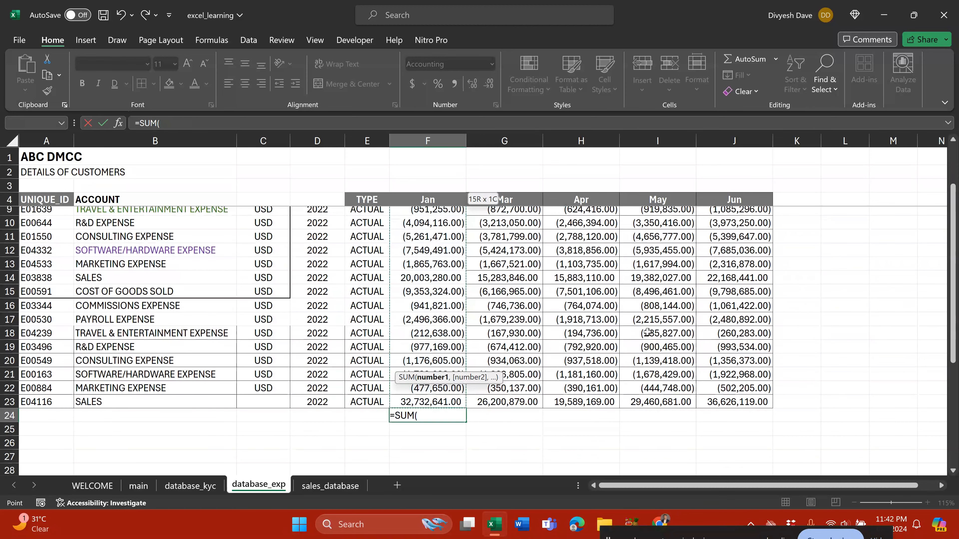
pyautogui.hotkey('shift', 'Up')
pyautogui.hotkey('shift', 'Up')
pyautogui.hotkey('shift', 'Up')
pyautogui.hotkey('shift', 'Up')
pyautogui.hotkey('shift', 'Up')
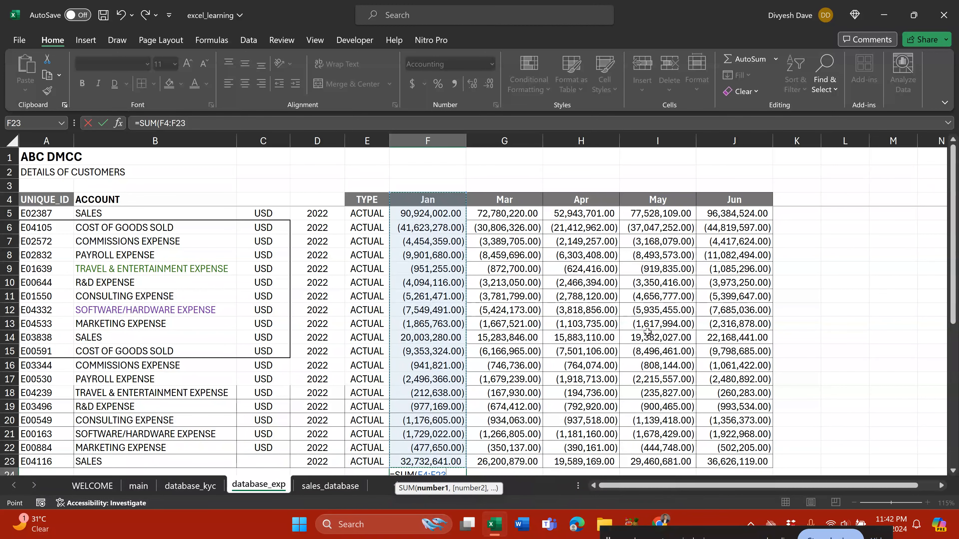
pyautogui.hotkey('shift', 'Down')
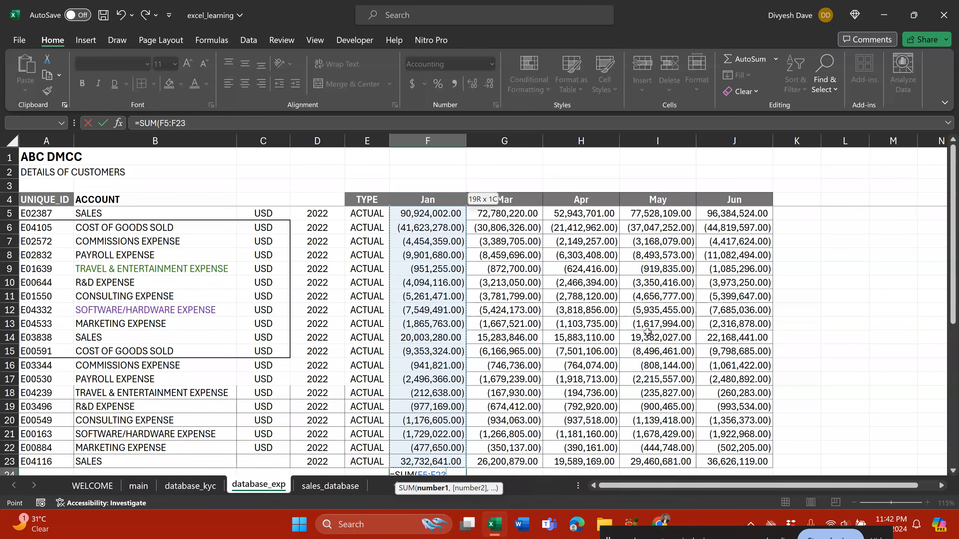
pyautogui.hotkey('ctrl', 'Return')
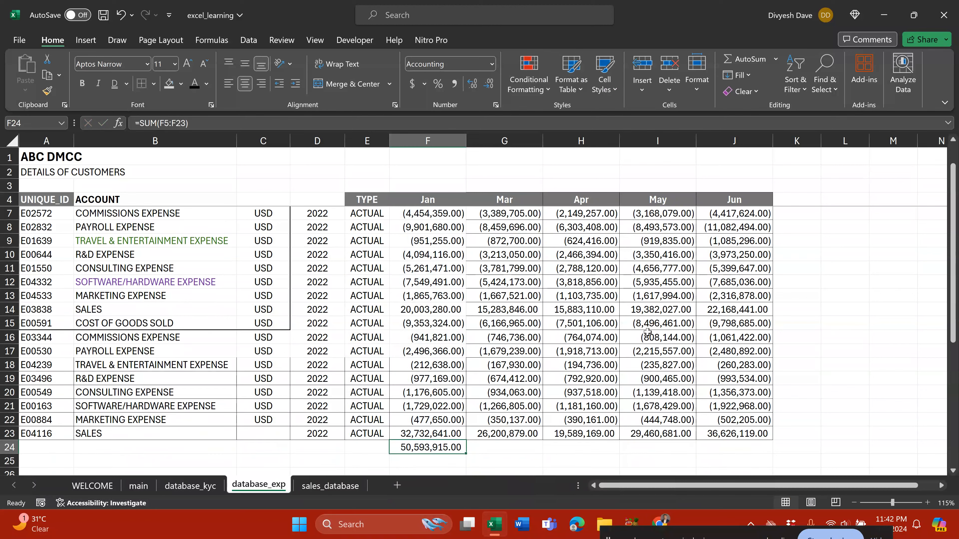
# Inspect the SUM formula in F24 and the TYPE and Jan entries in the rows above it.
pyautogui.press('F2')
pyautogui.press('Escape')
pyautogui.press('Right')
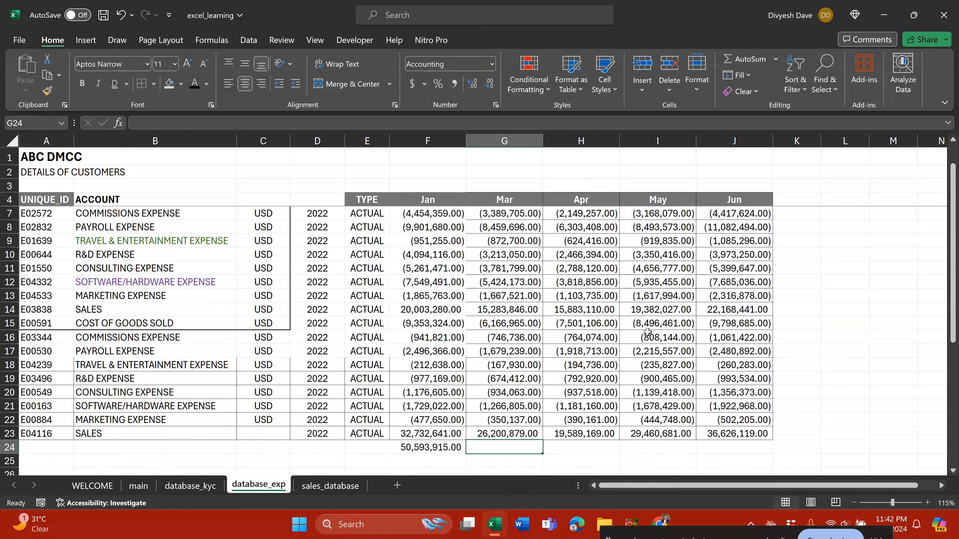
pyautogui.scroll(2, 647, 331)
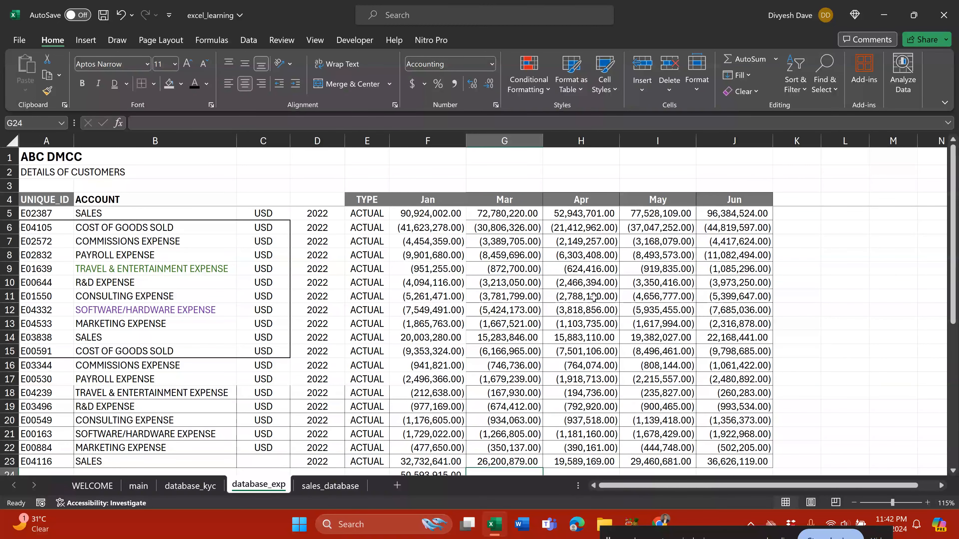
pyautogui.scroll(-3, 527, 246)
pyautogui.scroll(1, 527, 246)
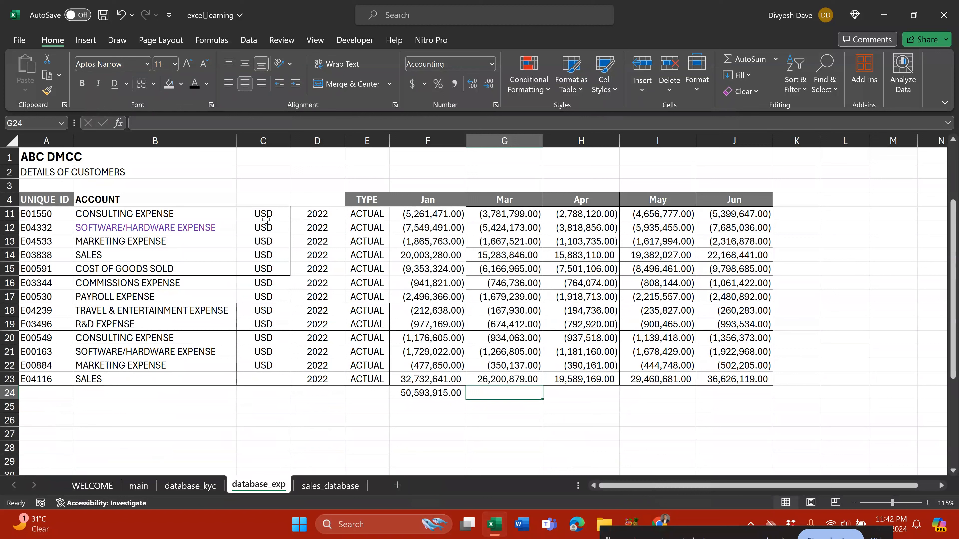
pyautogui.moveTo(356, 225); pyautogui.dragTo(364, 324)
pyautogui.moveTo(419, 229); pyautogui.dragTo(434, 322)
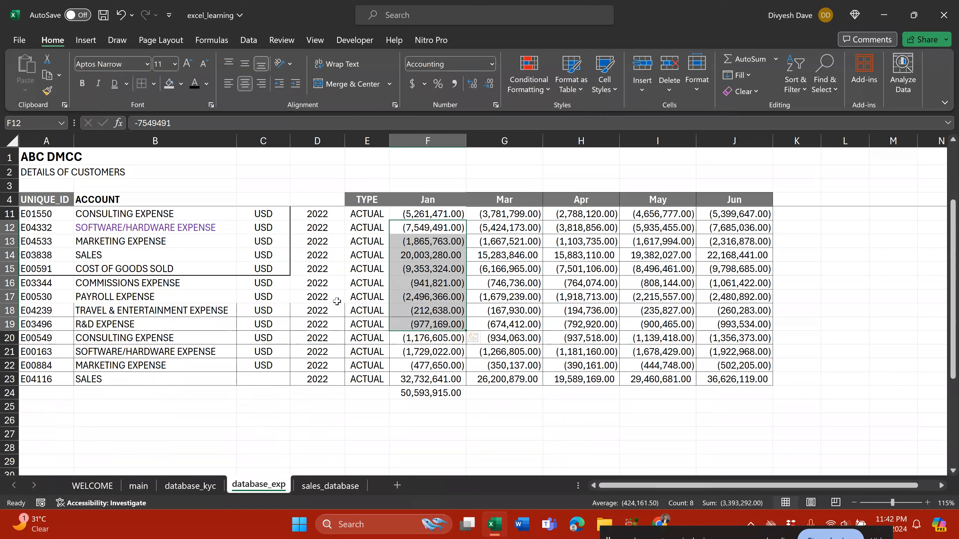
# Average the Mar column in G24 with an AVERAGE formula over G5:G23.
pyautogui.click(506, 392)
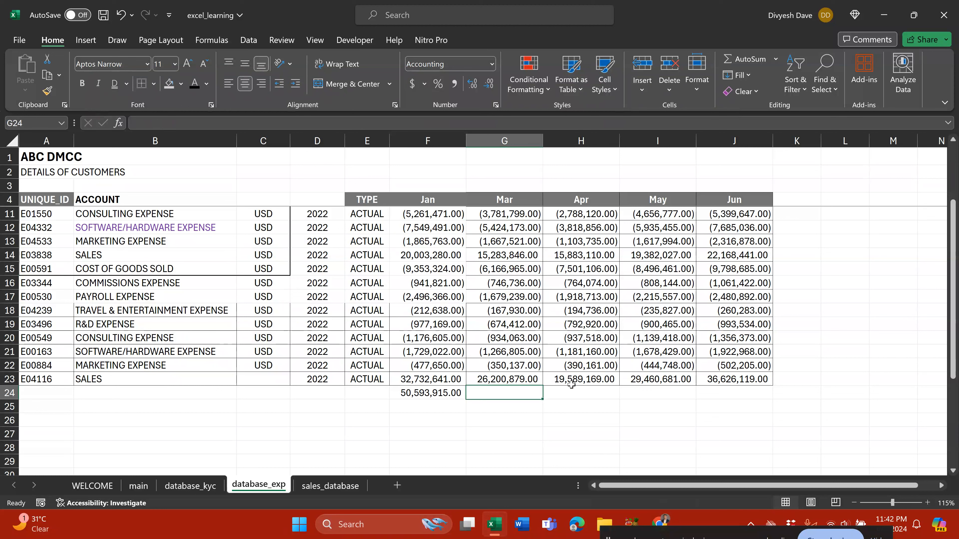
pyautogui.write('=a')
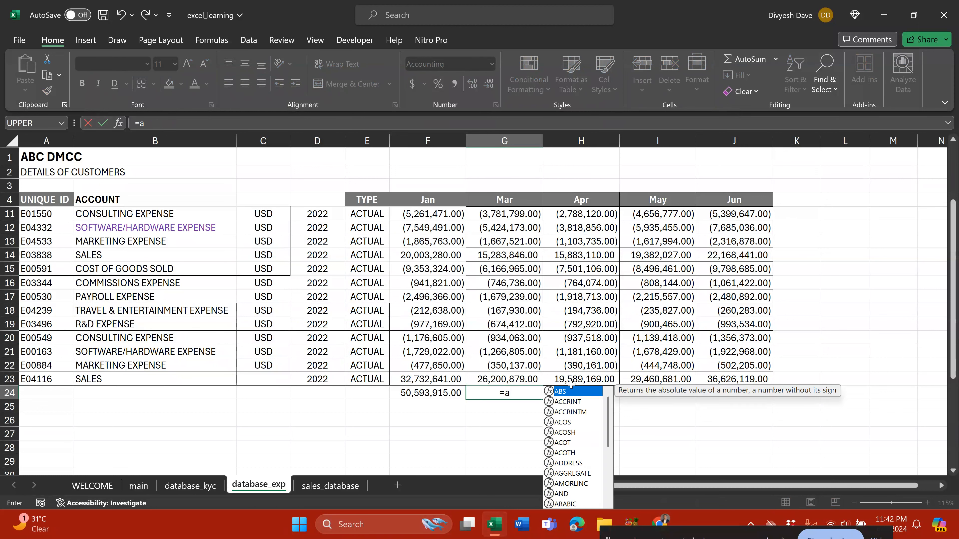
pyautogui.write('verage')
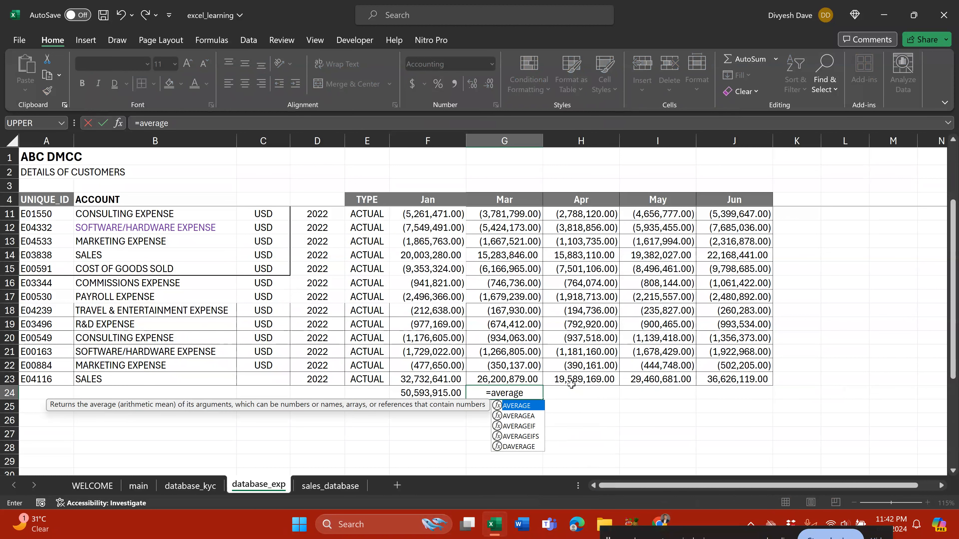
pyautogui.press('Tab')
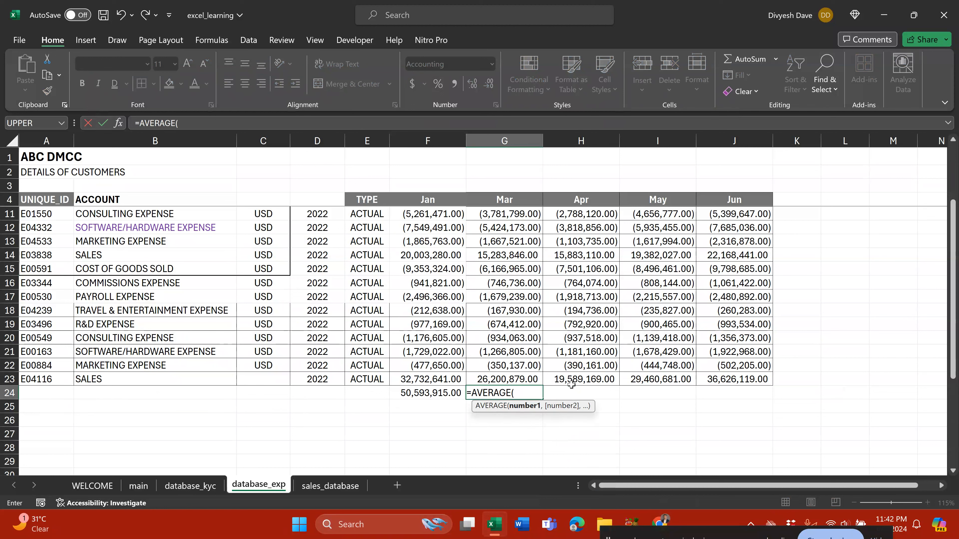
pyautogui.press('Up')
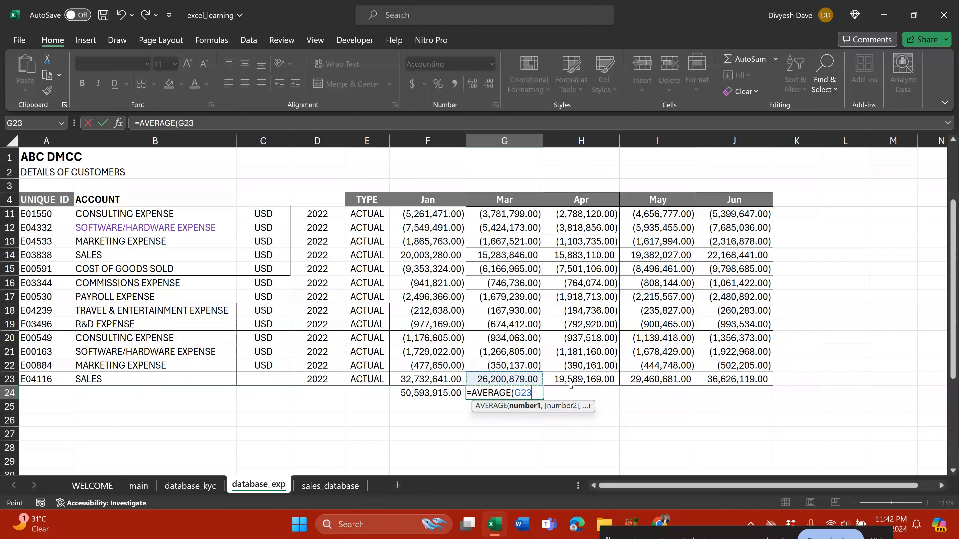
pyautogui.hotkey('ctrl', 'shift', 'Up')
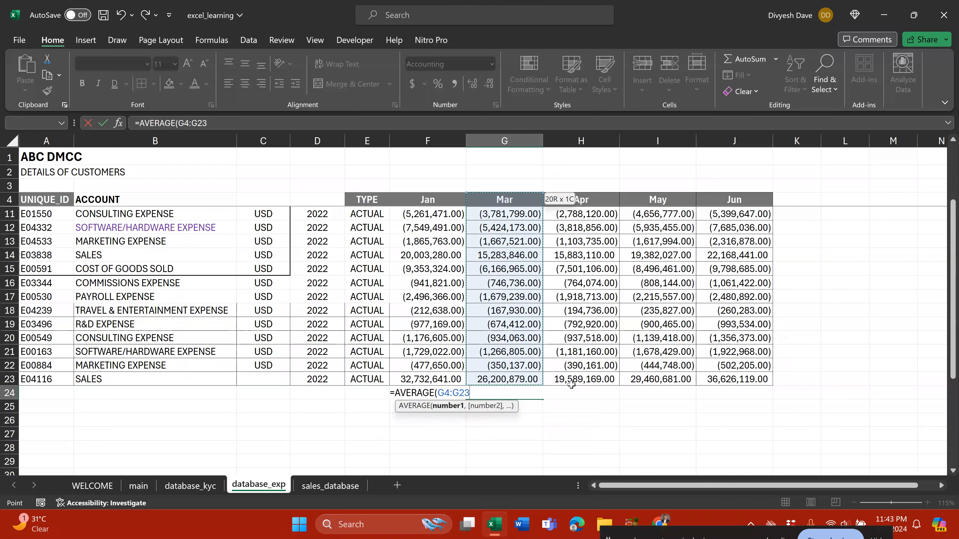
pyautogui.hotkey('shift', 'Down')
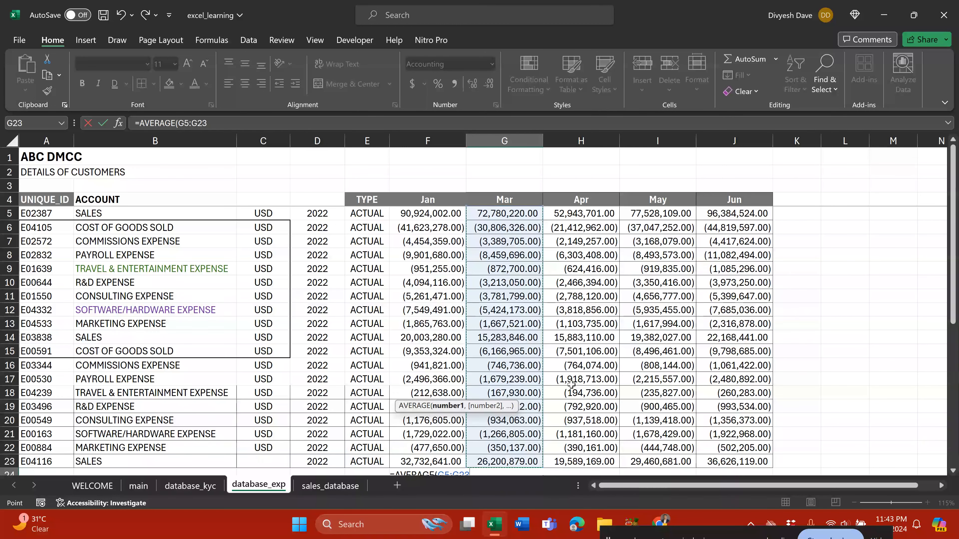
pyautogui.press('Return')
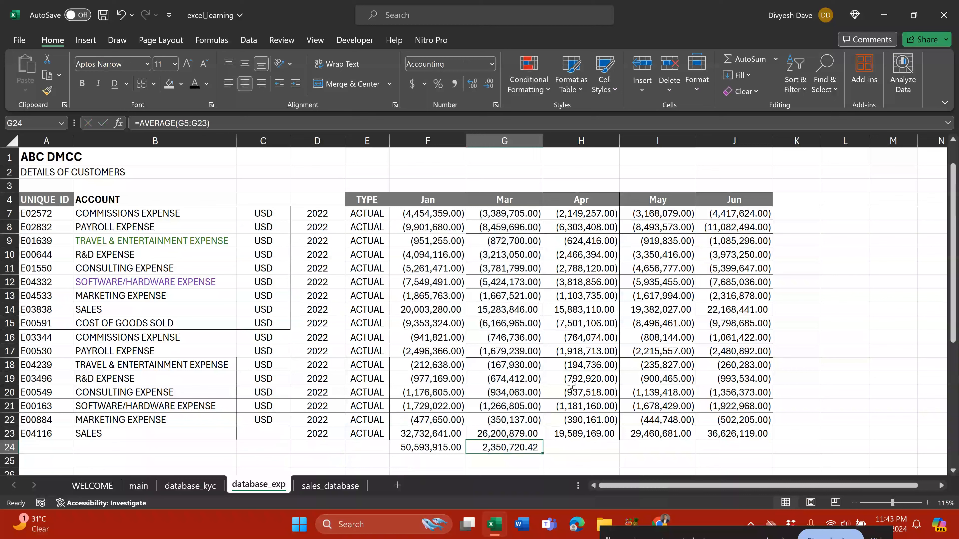
# Examine the range used by the AVERAGE formula in G24 and the Mar cells around it.
pyautogui.press('F2')
pyautogui.press('Escape')
pyautogui.press('Down')
pyautogui.press('Down')
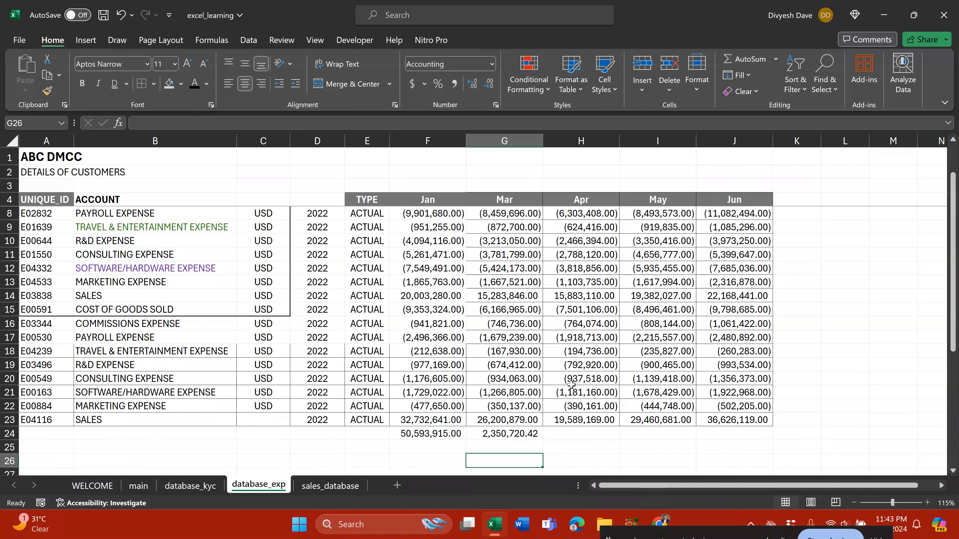
pyautogui.press('Up')
pyautogui.press('Up')
pyautogui.press('Up')
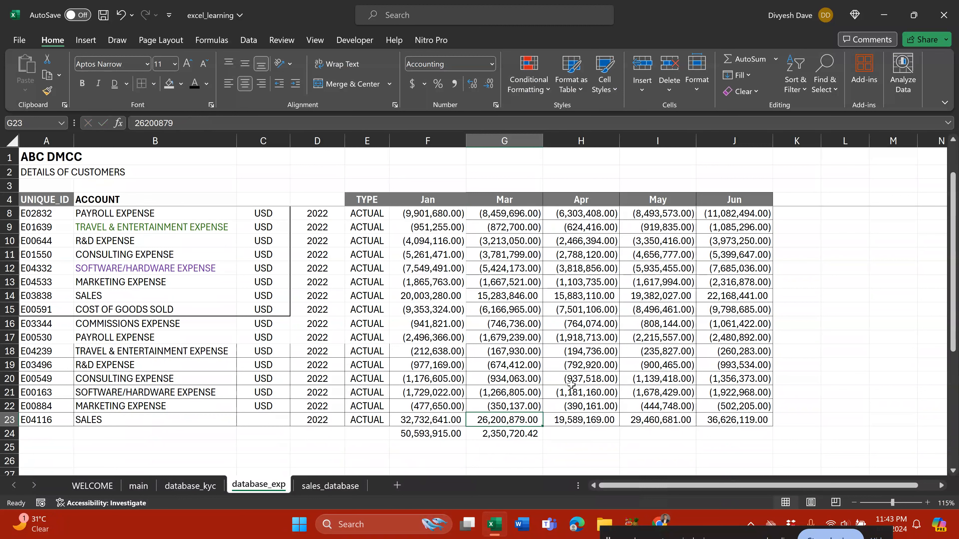
pyautogui.press('Down')
pyautogui.press('Right')
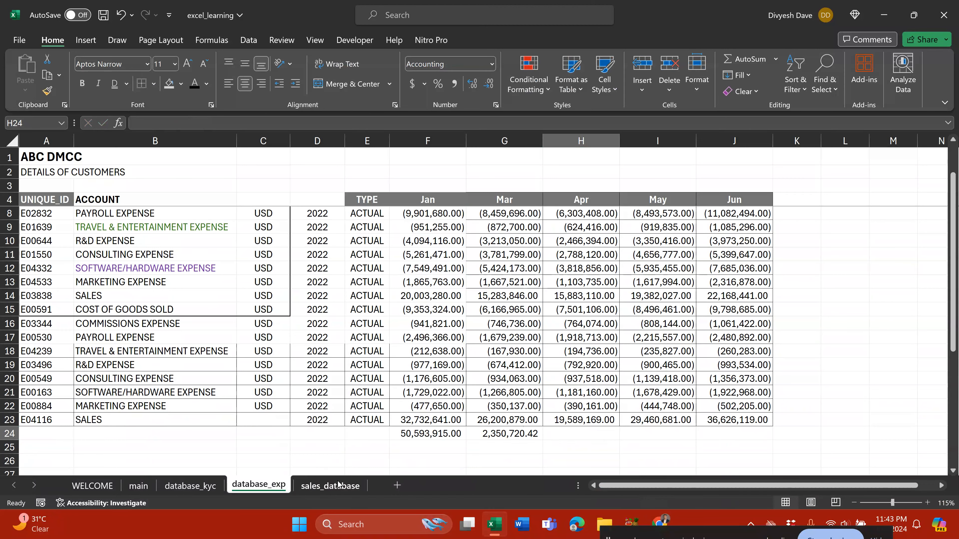
# On the sales_database sheet, average the Sale_amt column in H42 with an AVERAGE formula over H5:H41.
pyautogui.click(330, 485)
pyautogui.scroll(2, 522, 353)
pyautogui.scroll(-2, 438, 383)
pyautogui.press('Left')
pyautogui.press('Delete')
pyautogui.press('Right')
pyautogui.write('=averag')
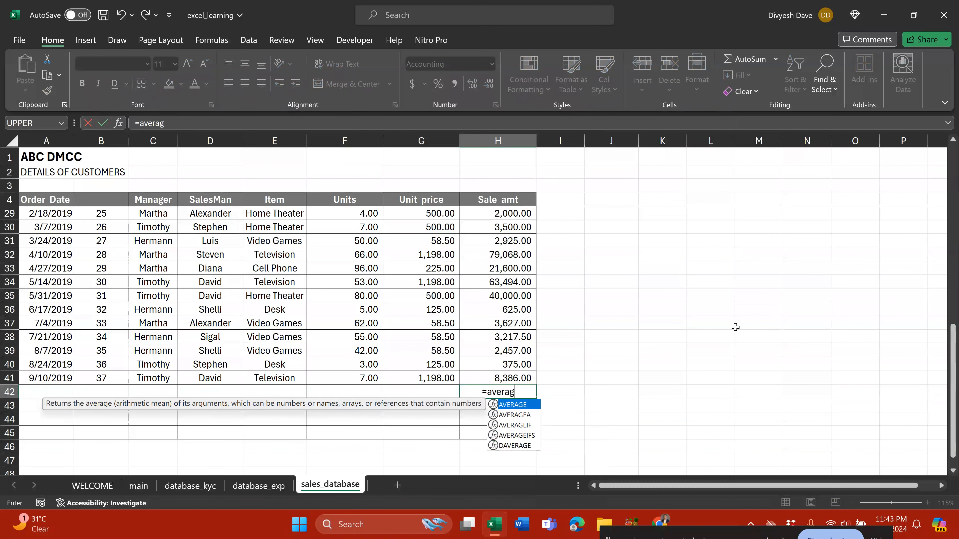
pyautogui.press('Tab')
pyautogui.press('Up')
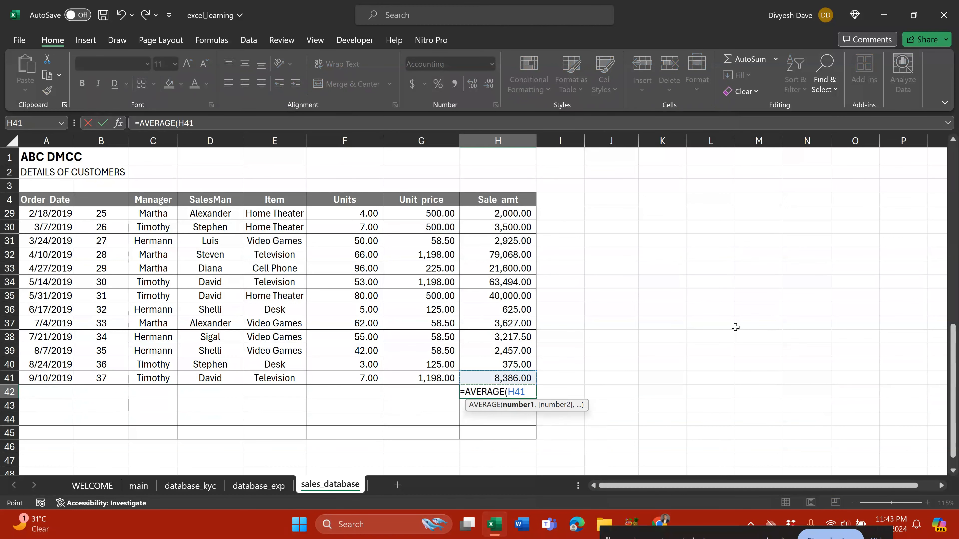
pyautogui.hotkey('ctrl', 'shift', 'Up')
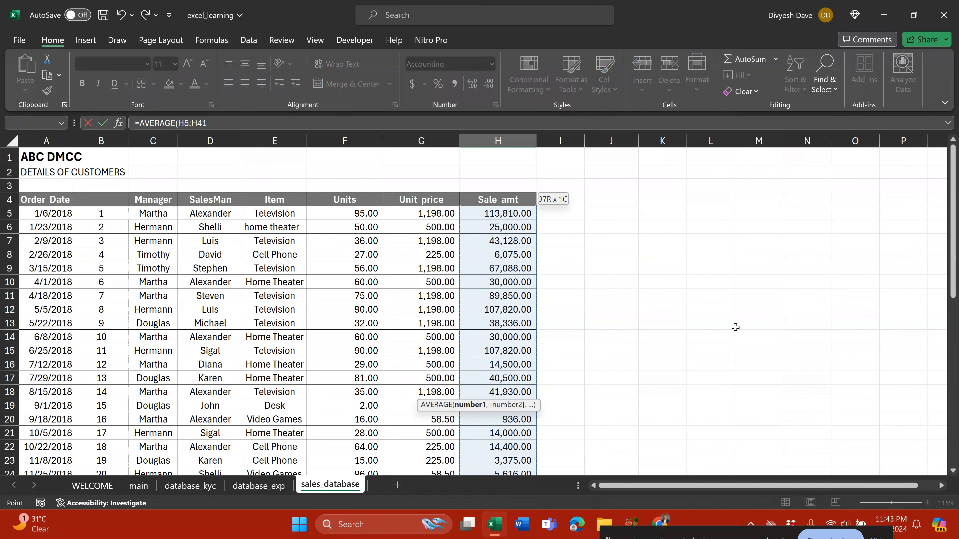
pyautogui.press('Return')
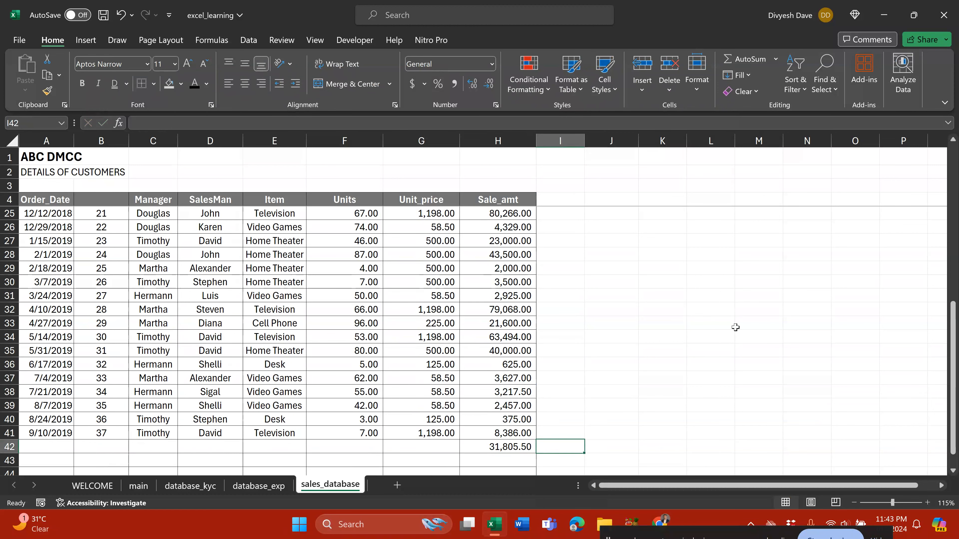
# Total the Sale_amt column in J42 with a SUM formula over H5:H41.
pyautogui.press('Right')
pyautogui.press('Right')
pyautogui.write('=sum')
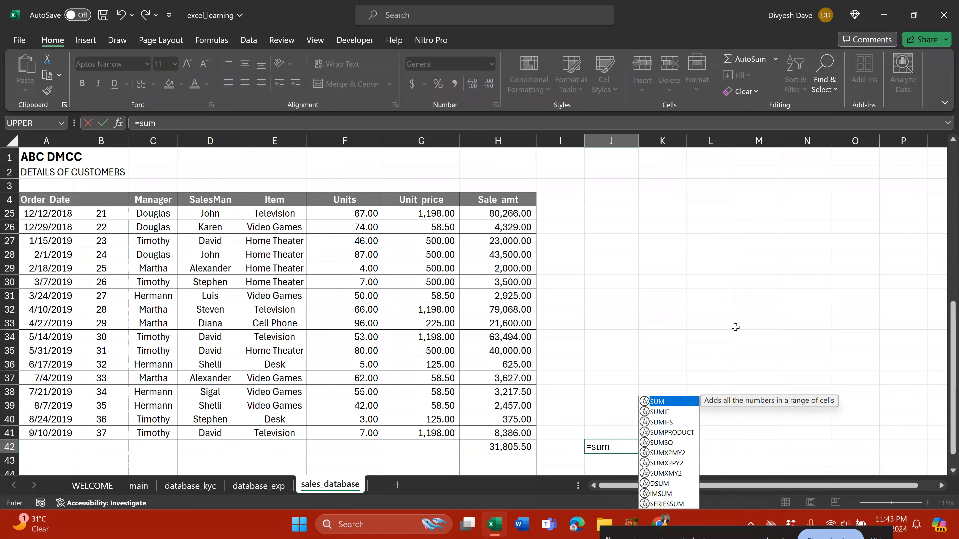
pyautogui.press('Tab')
pyautogui.click(509, 430)
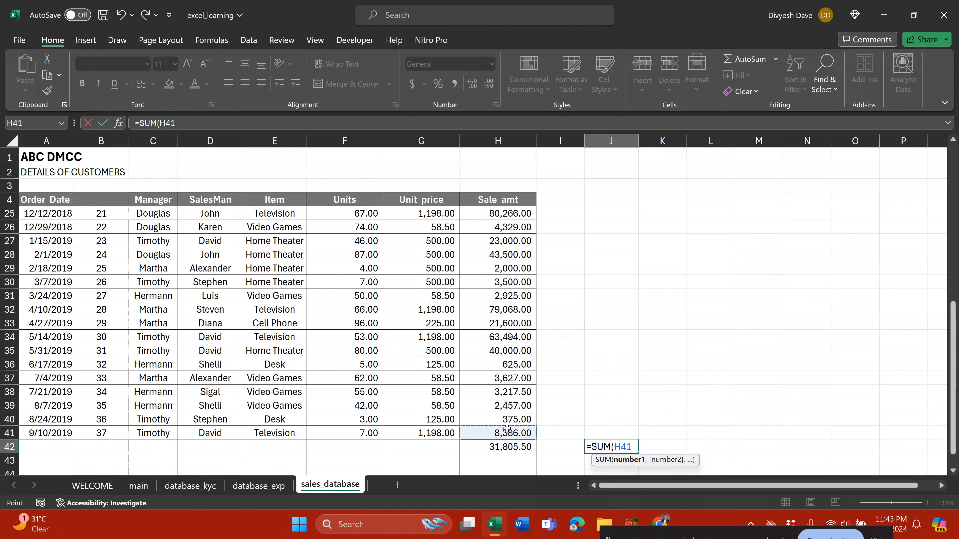
pyautogui.hotkey('ctrl', 'shift', 'Up')
pyautogui.hotkey('shift', 'Down')
pyautogui.hotkey('ctrl', 'Return')
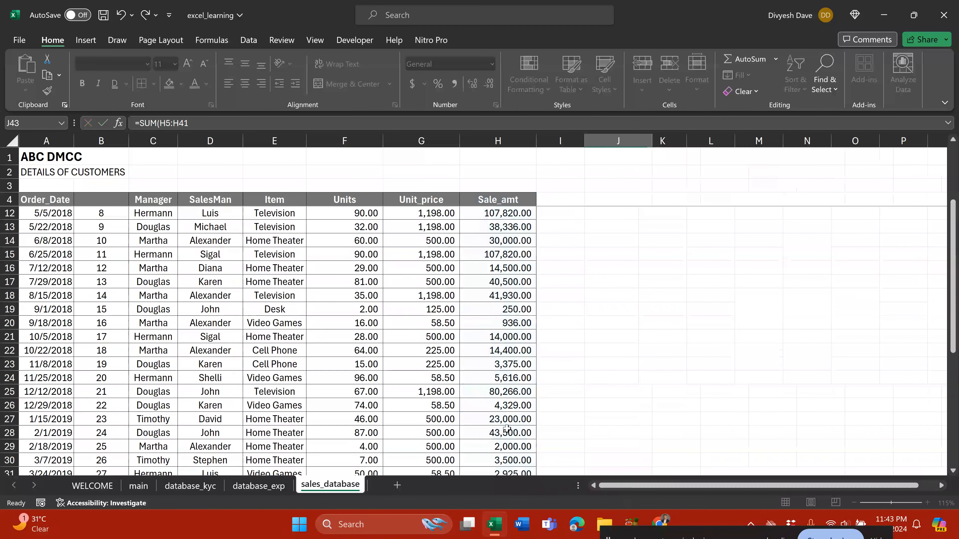
# Count the Sale_amt entries in I41 with a COUNT formula over H5:H41.
pyautogui.press('Left')
pyautogui.press('Up')
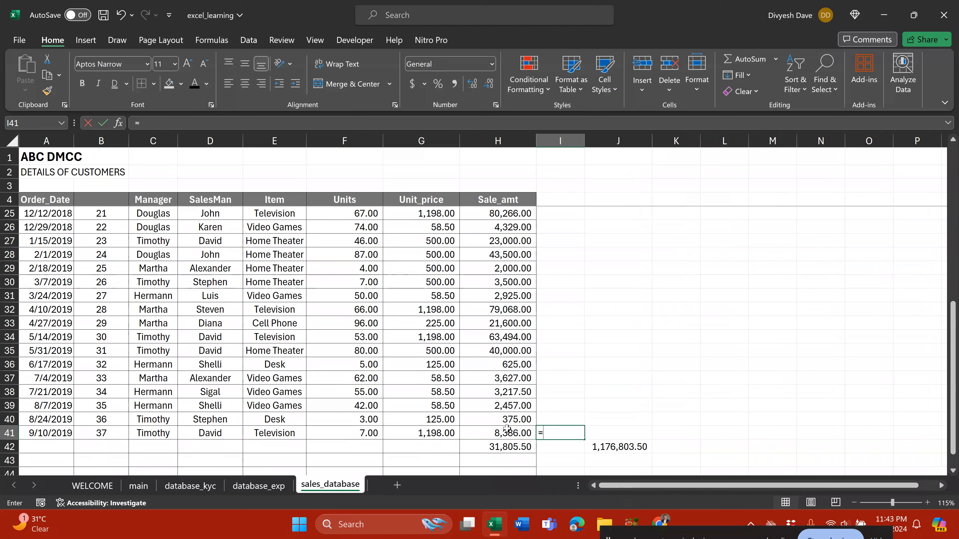
pyautogui.write('=coun')
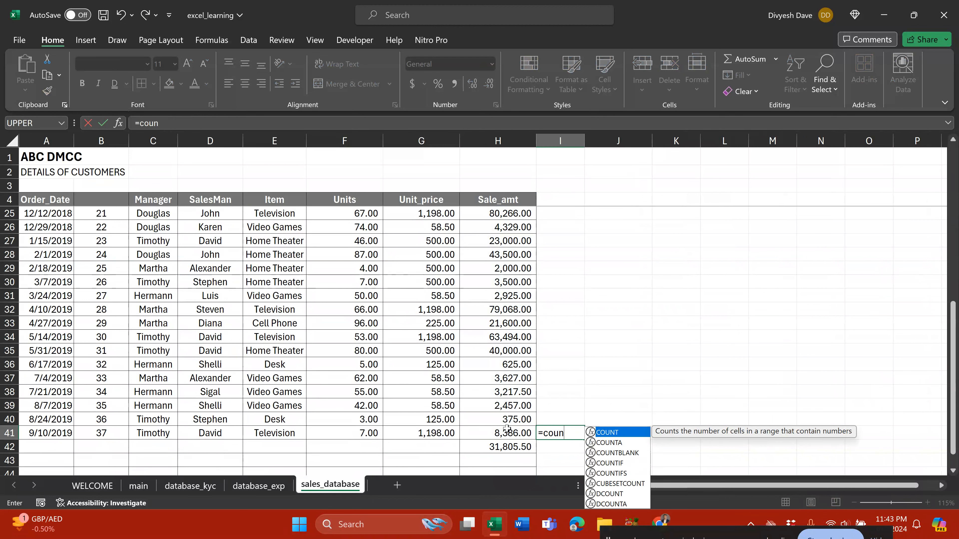
pyautogui.press('Tab')
pyautogui.press('Left')
pyautogui.hotkey('ctrl', 'shift', 'Up')
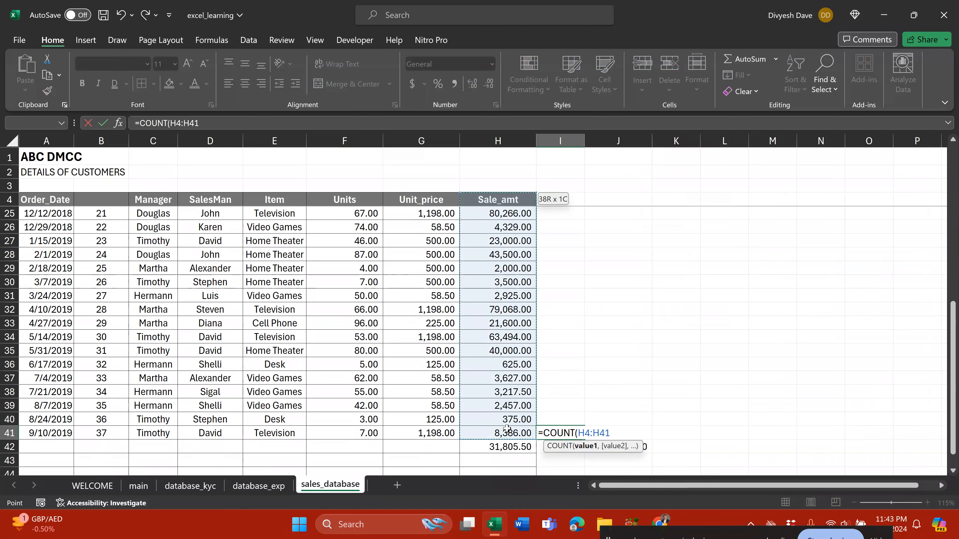
pyautogui.press('Return')
pyautogui.scroll(3, 507, 428)
pyautogui.press('Up')
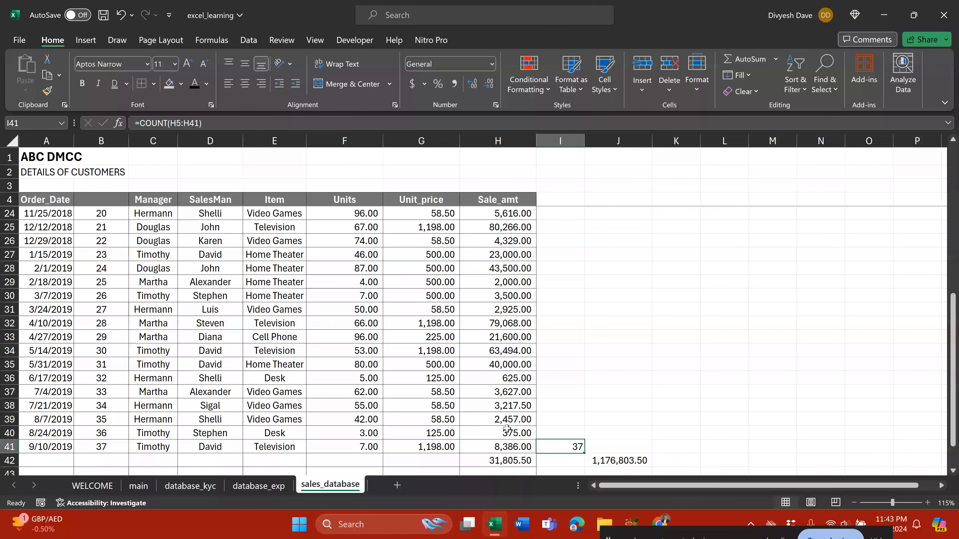
# In J43, divide the Sale_amt total in J42 by 37 to work out the average manually.
pyautogui.press('Down')
pyautogui.press('Down')
pyautogui.press('Right')
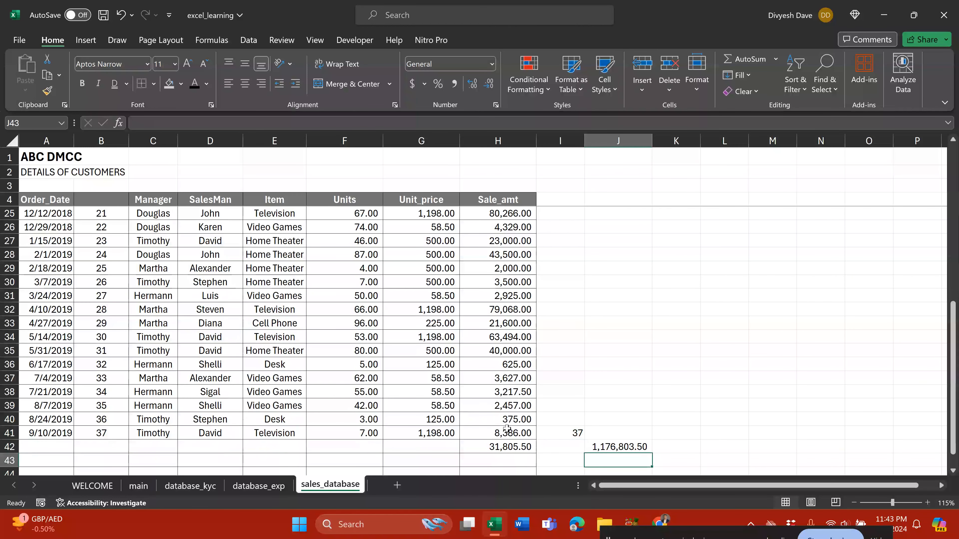
pyautogui.write('=')
pyautogui.press('Up')
pyautogui.write('/1')
pyautogui.press('BackSpace')
pyautogui.write('37')
pyautogui.press('Return')
pyautogui.press('Up')
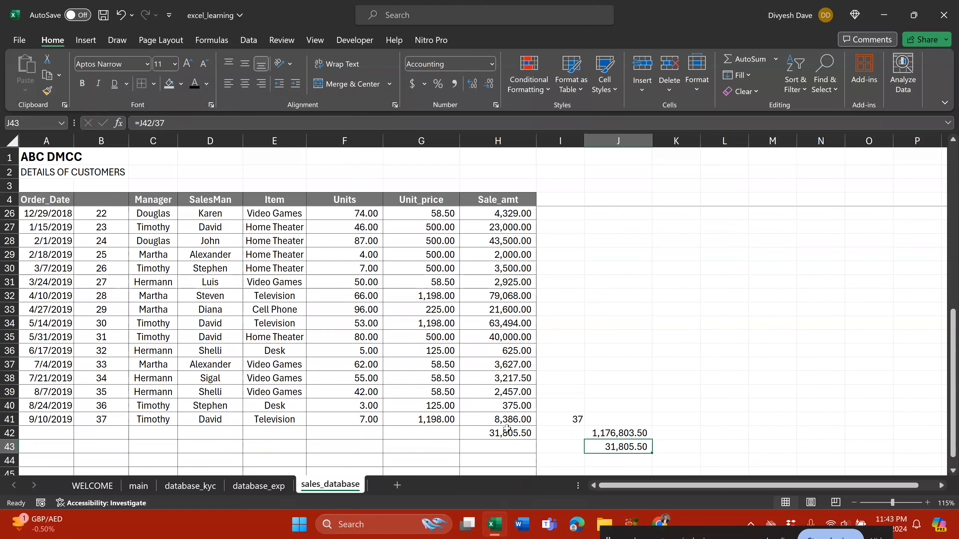
# Clear the check calculations in I41:J43 and the AVERAGE formula in row 42.
pyautogui.hotkey('shift', 'Up')
pyautogui.hotkey('shift', 'Up')
pyautogui.hotkey('shift', 'Left')
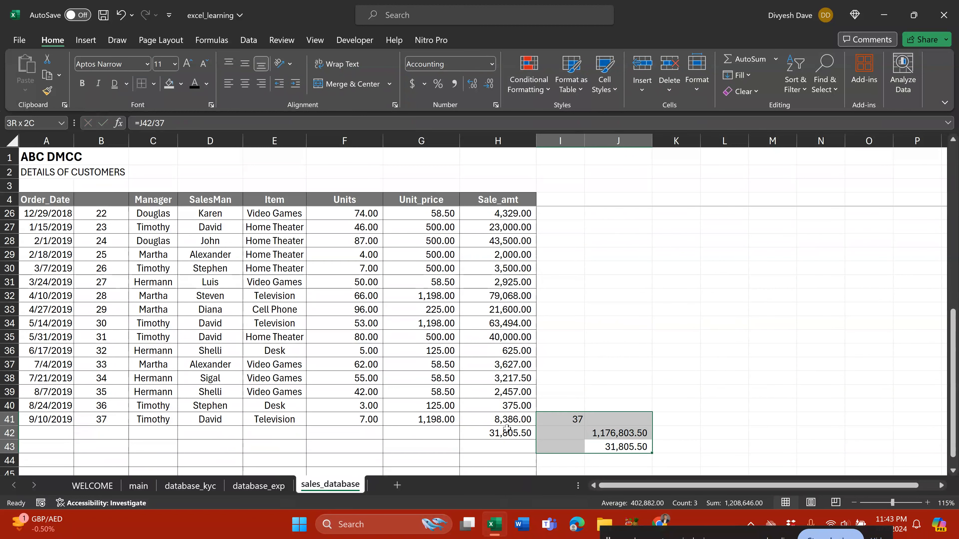
pyautogui.press('Delete')
pyautogui.press('Left')
pyautogui.press('Up')
pyautogui.press('Left')
pyautogui.hotkey('shift', 'space')
pyautogui.press('Delete')
pyautogui.press('Left')
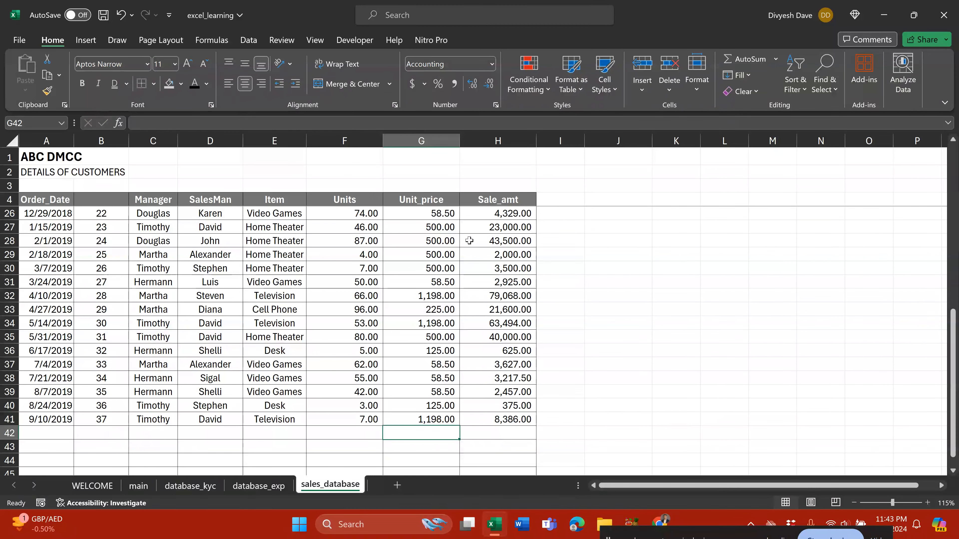
# Examine the Sale_amt values from H5 down to H41 by selecting the column's entries.
pyautogui.scroll(2, 502, 233)
pyautogui.scroll(2, 502, 234)
pyautogui.scroll(3, 502, 233)
pyautogui.moveTo(503, 214); pyautogui.dragTo(511, 472)
pyautogui.scroll(-4, 487, 365)
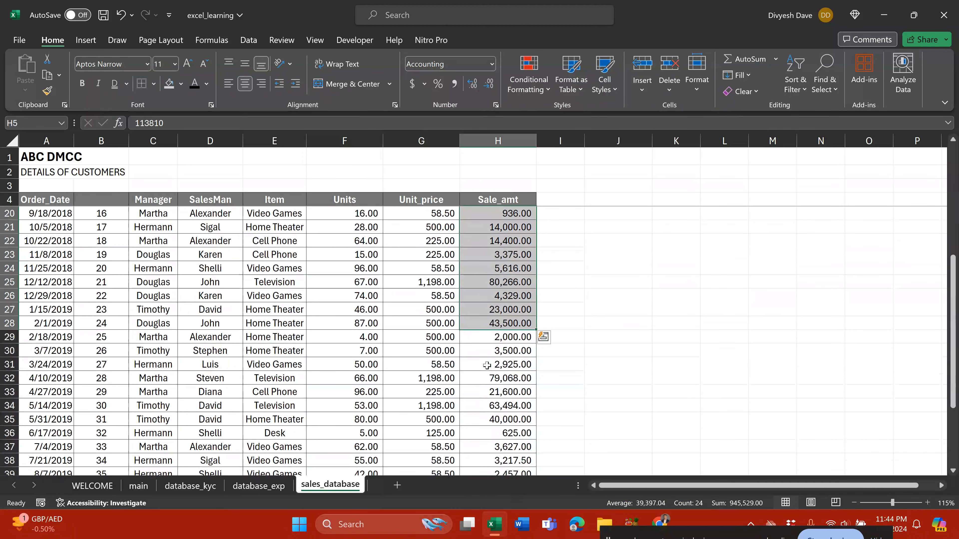
pyautogui.scroll(-4, 487, 366)
pyautogui.click(497, 350)
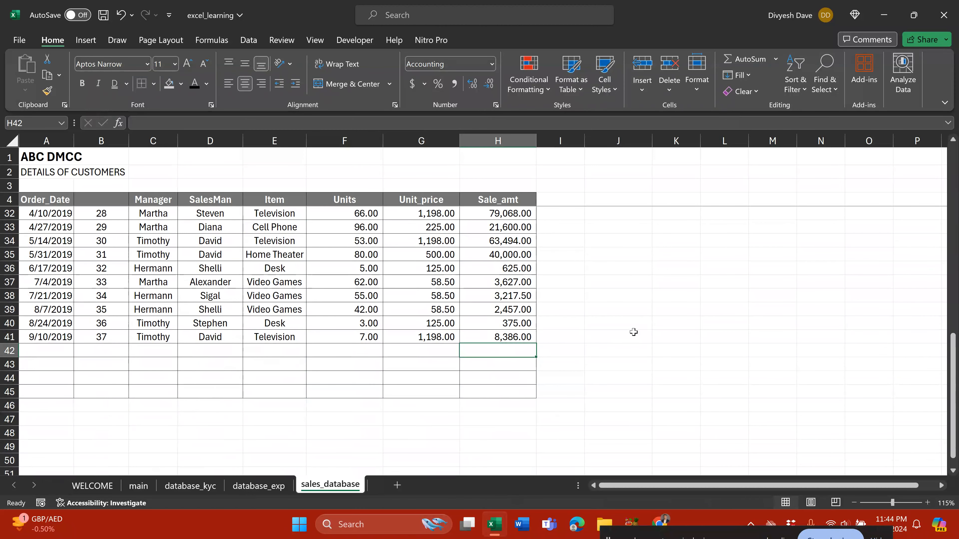
pyautogui.press('Up')
pyautogui.hotkey('ctrl', 'shift', 'Up')
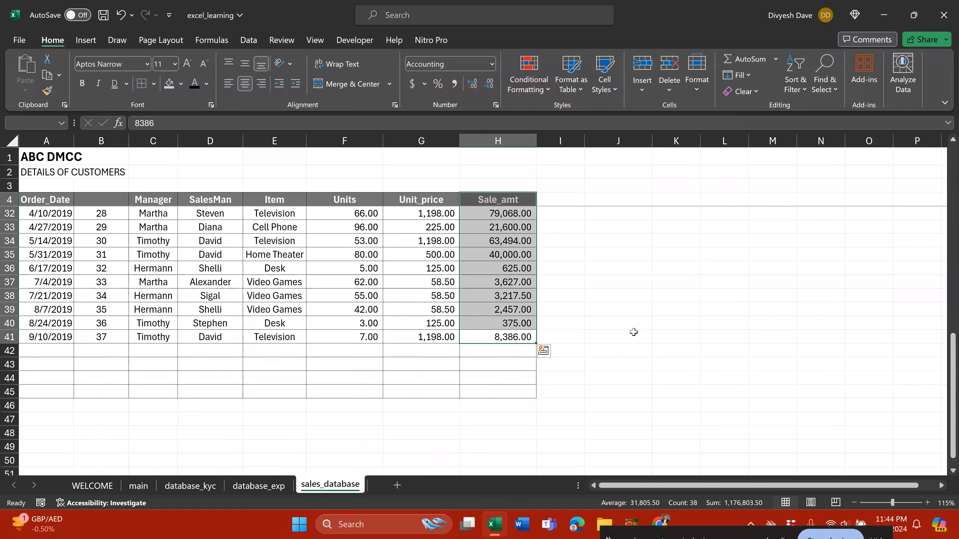
pyautogui.press('Down')
pyautogui.press('Down')
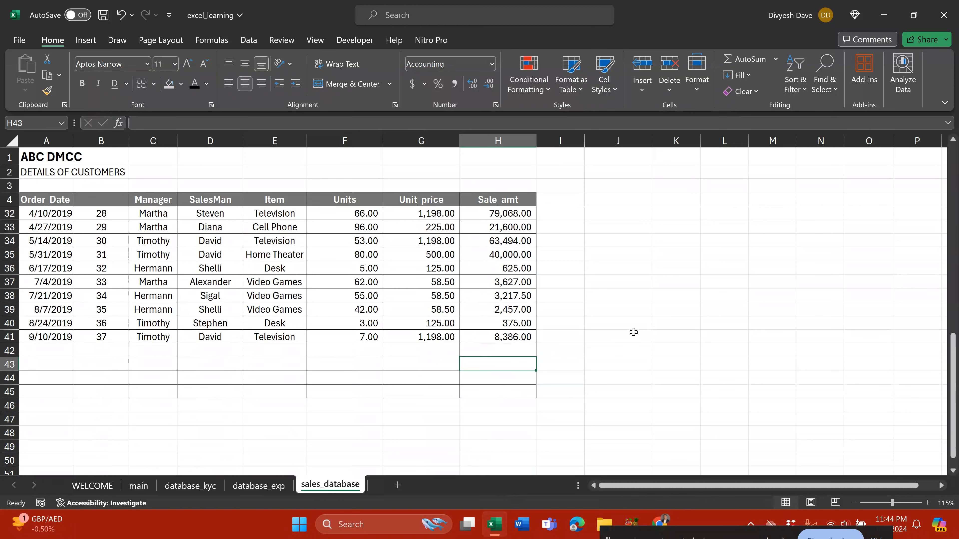
# Find the smallest Sale_amt in H43 with a MIN formula over H5:H41.
pyautogui.write('=')
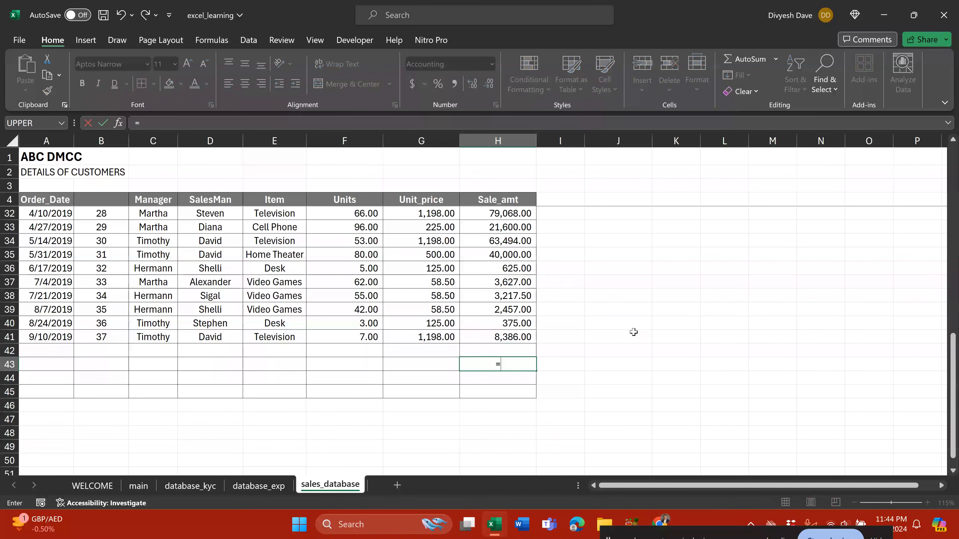
pyautogui.write('min')
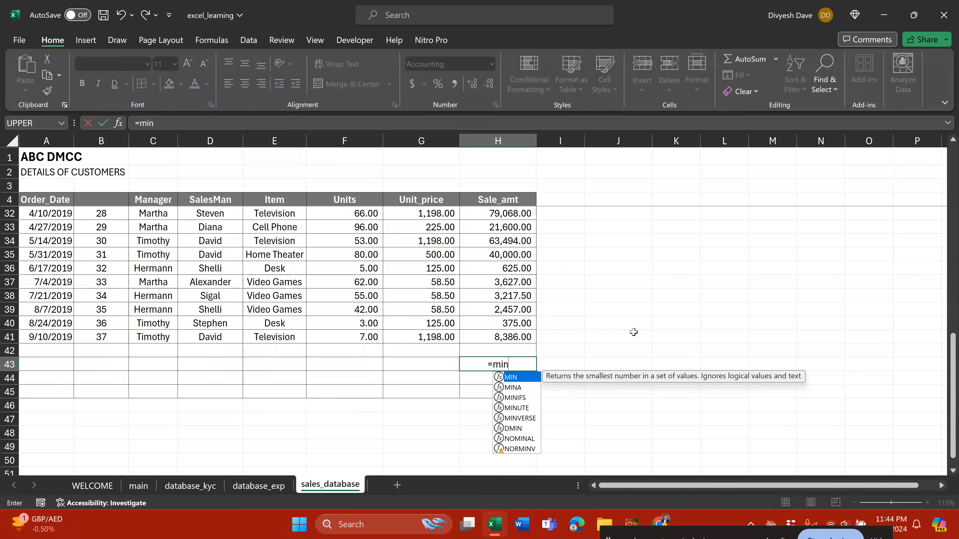
pyautogui.press('Tab')
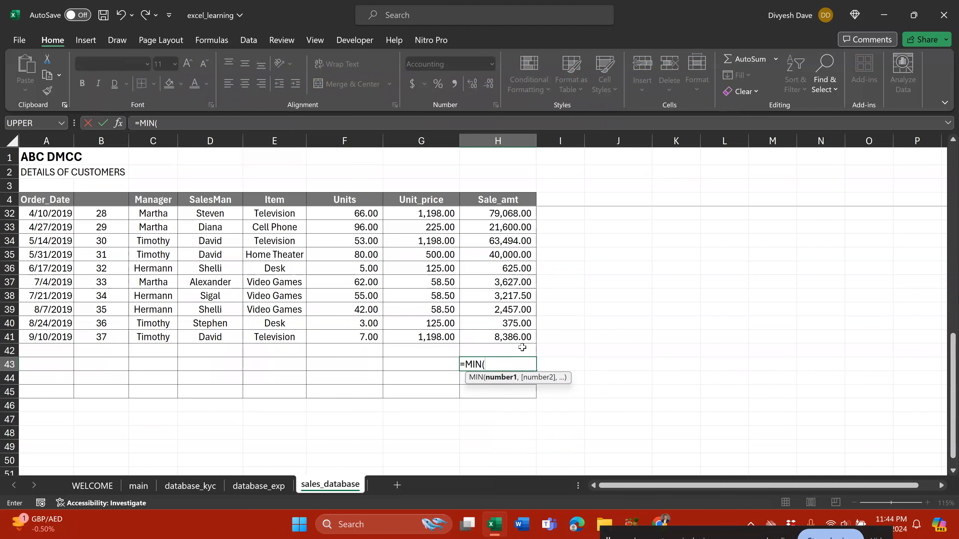
pyautogui.click(518, 338)
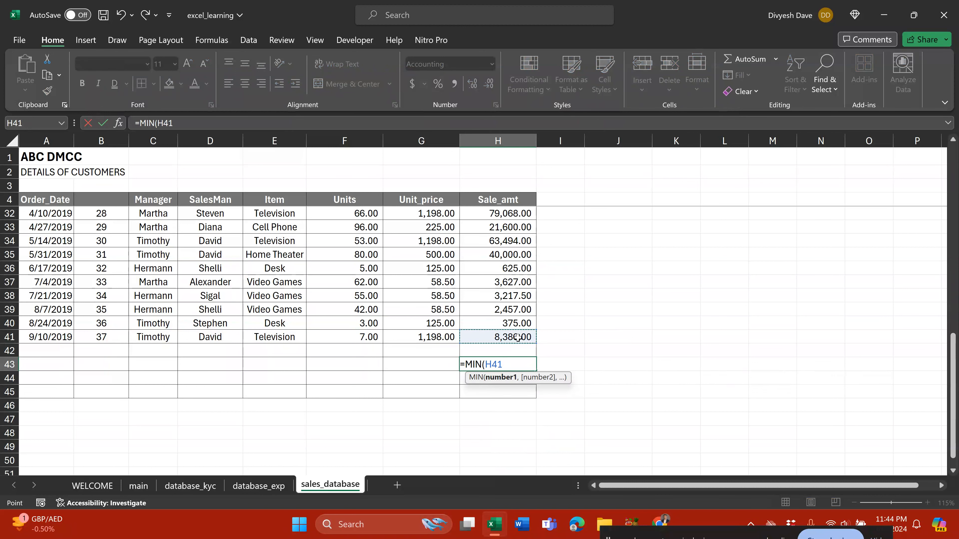
pyautogui.hotkey('ctrl', 'shift', 'Up')
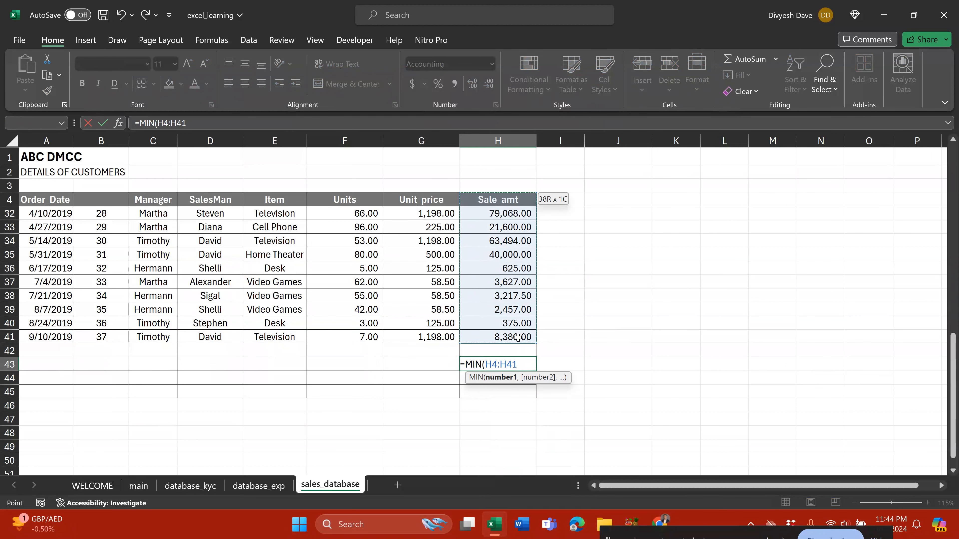
pyautogui.hotkey('shift', 'Down')
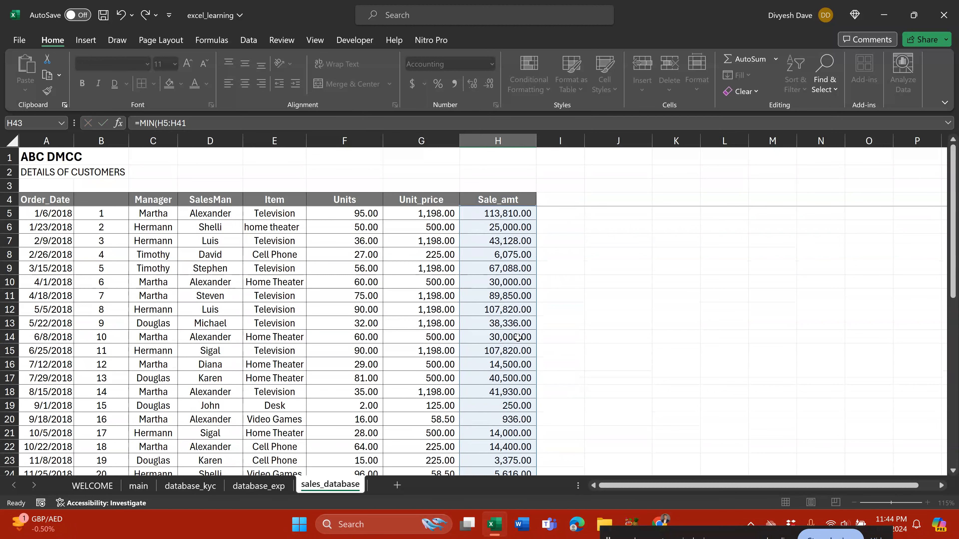
pyautogui.press('Return')
pyautogui.press('Up')
pyautogui.press('F2')
pyautogui.press('Escape')
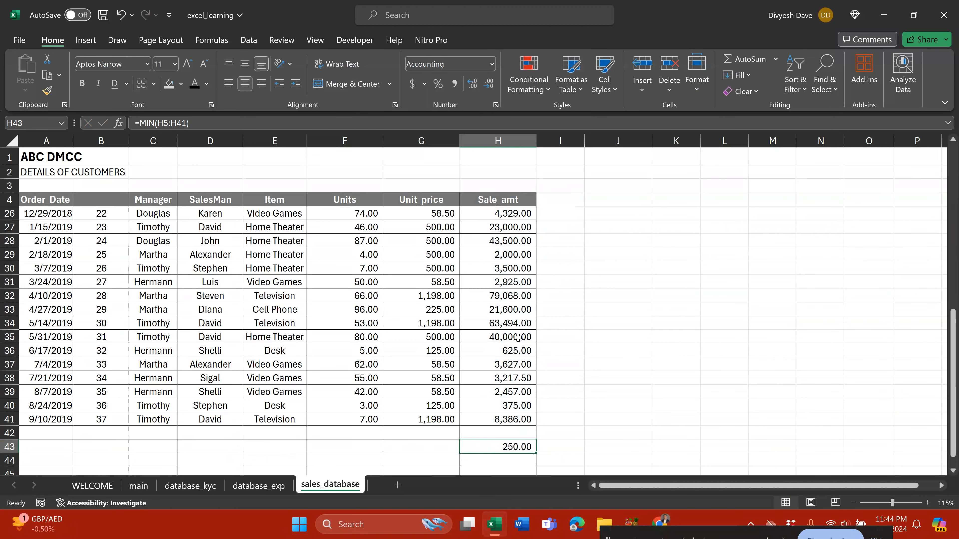
# Check the lowest sale entry in H19, and clear the MIN formula from H43.
pyautogui.scroll(4, 517, 338)
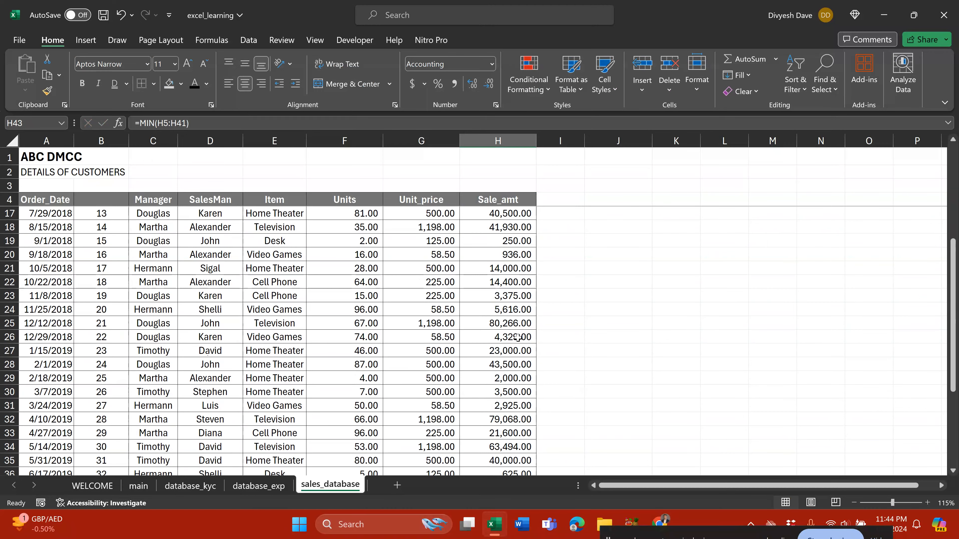
pyautogui.click(515, 284)
pyautogui.scroll(3, 515, 284)
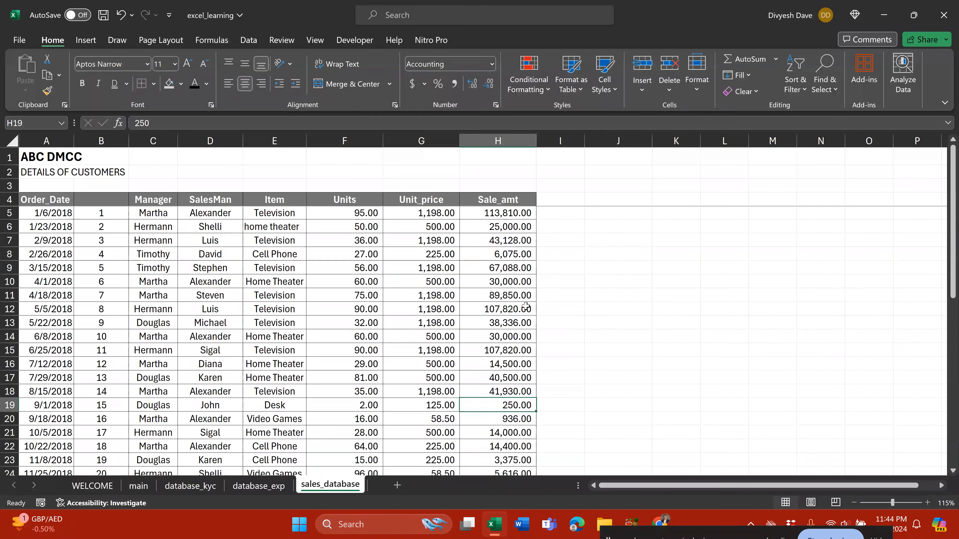
pyautogui.scroll(-13, 514, 321)
pyautogui.scroll(3, 514, 321)
pyautogui.click(503, 323)
pyautogui.press('Delete')
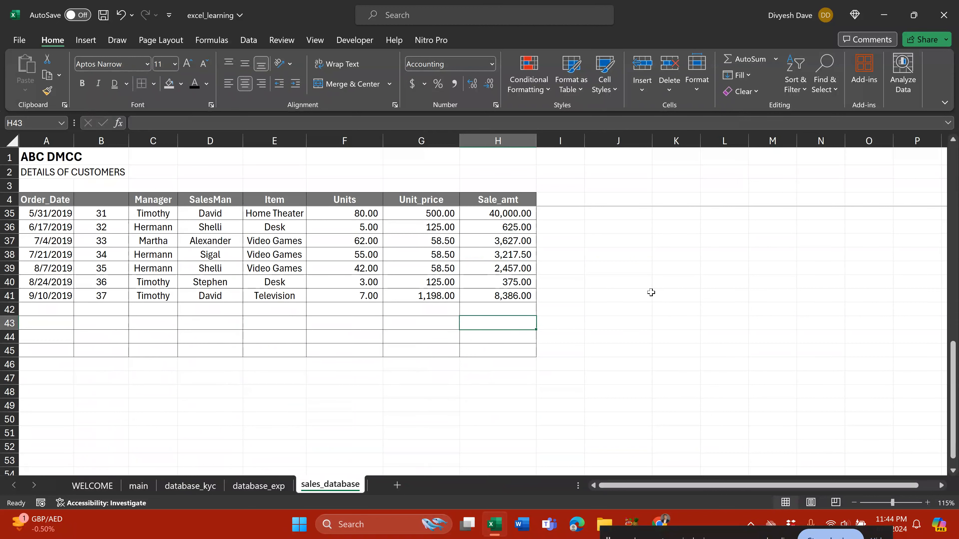
# Find the largest Sale_amt in H43 with a MAX formula over H5:H41.
pyautogui.write('=max')
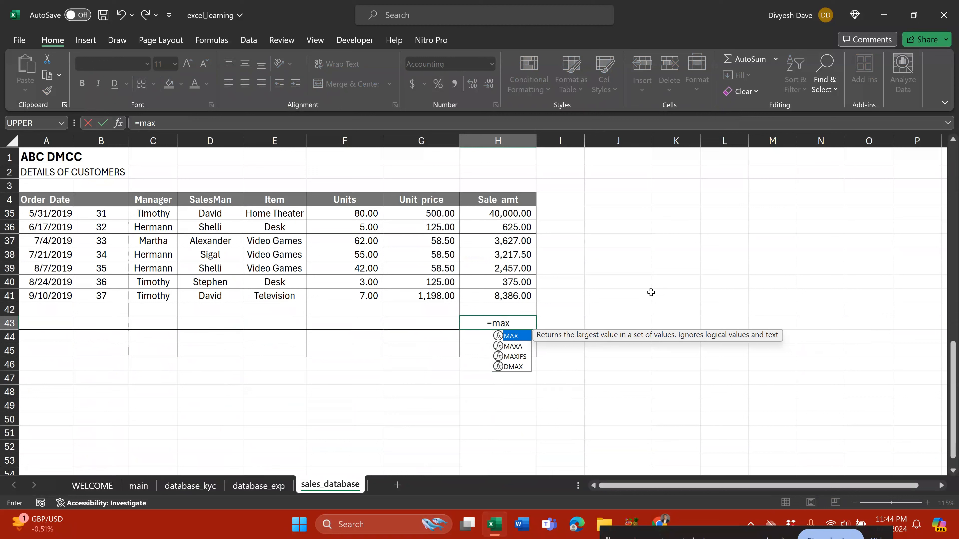
pyautogui.press('Tab')
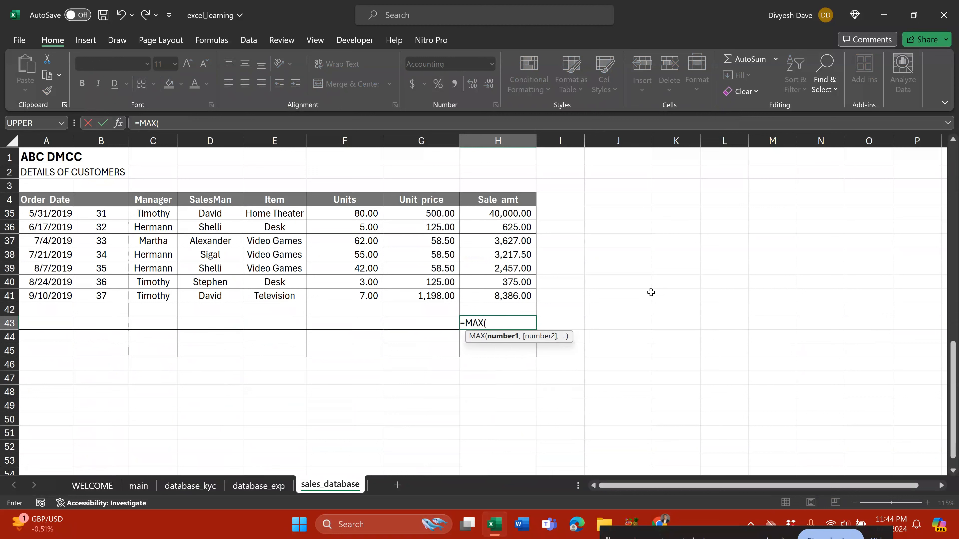
pyautogui.press('Up')
pyautogui.hotkey('shift', 'Up')
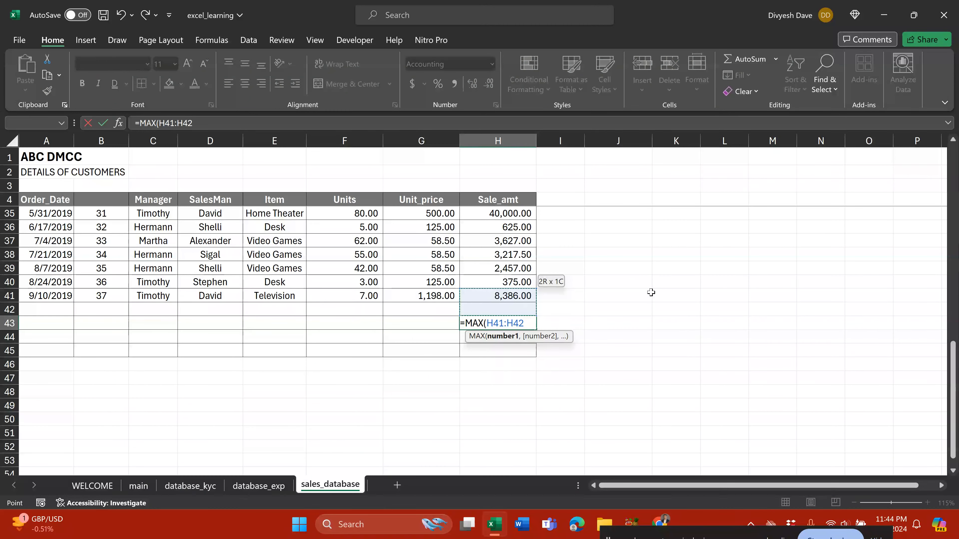
pyautogui.hotkey('shift', 'Up')
pyautogui.hotkey('ctrl', 'shift', 'Up')
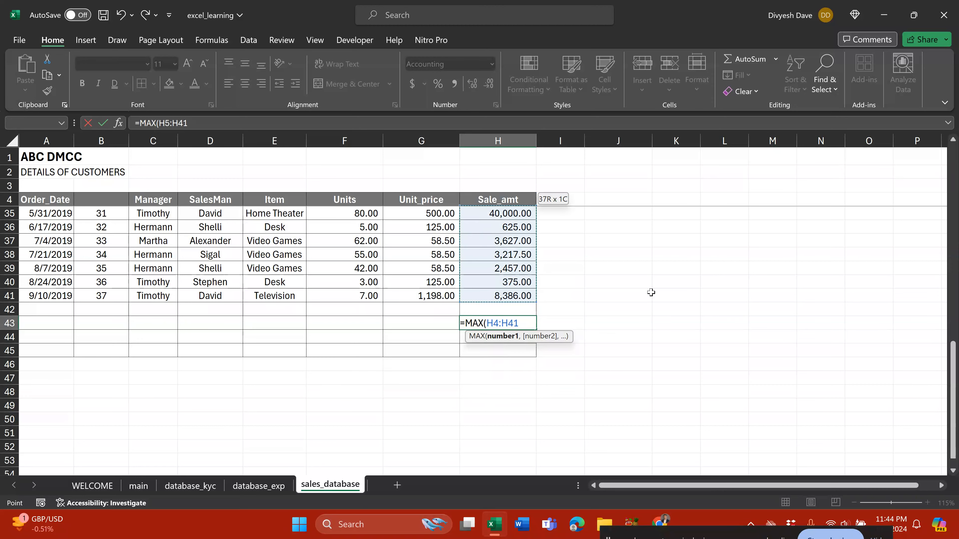
pyautogui.press('Return')
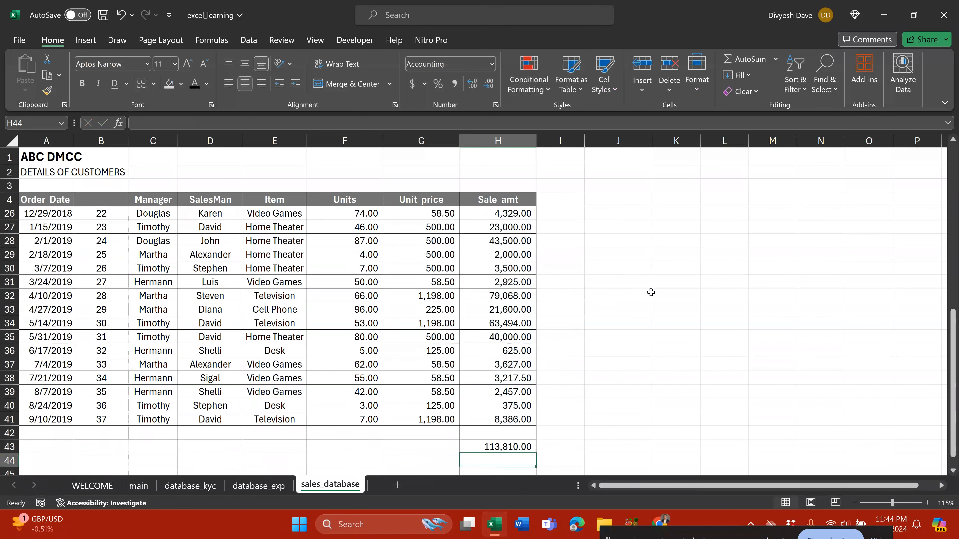
pyautogui.press('Up')
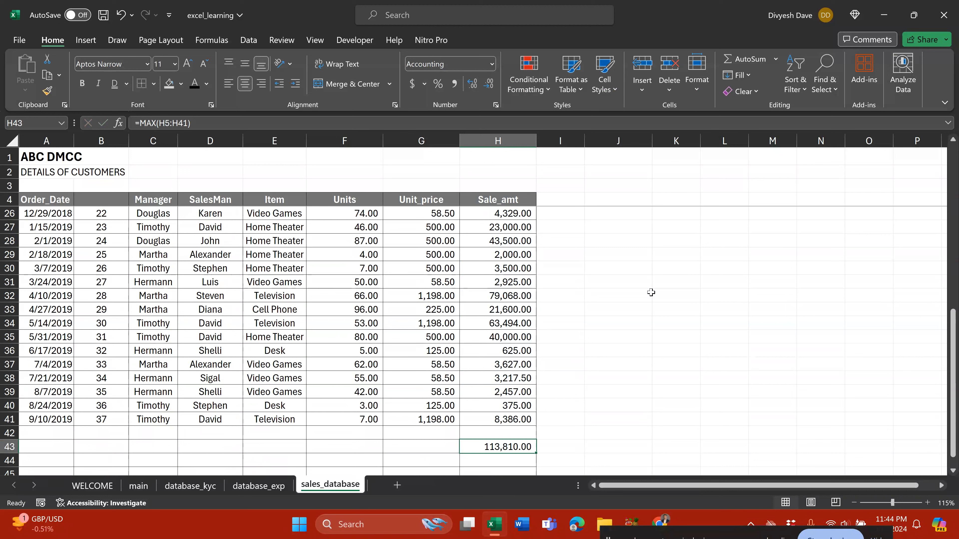
# Delete the blank row 42 between the sales data and the MAX formula.
pyautogui.press('Up')
pyautogui.press('Up')
pyautogui.press('Down')
pyautogui.hotkey('shift', 'space')
pyautogui.hotkey('ctrl', '-')
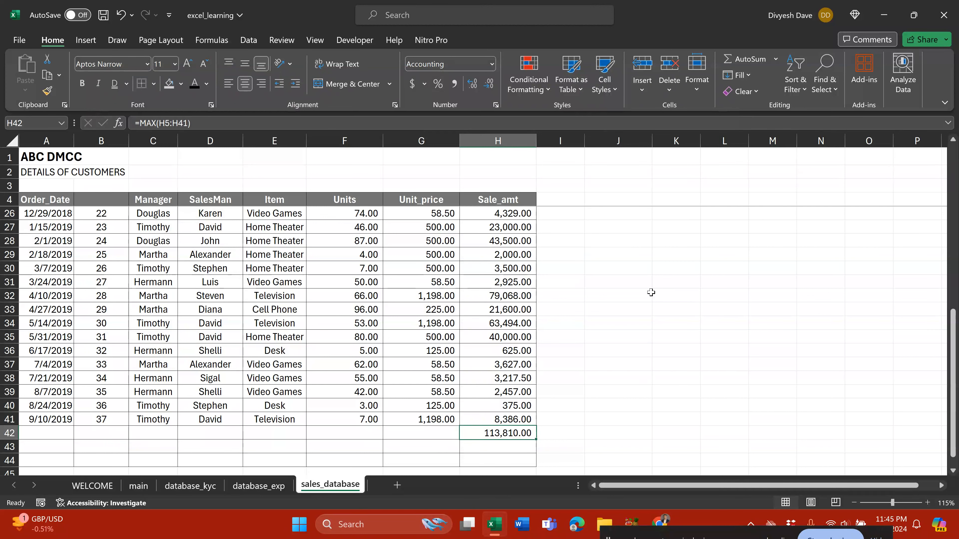
pyautogui.press('F2')
pyautogui.press('Escape')
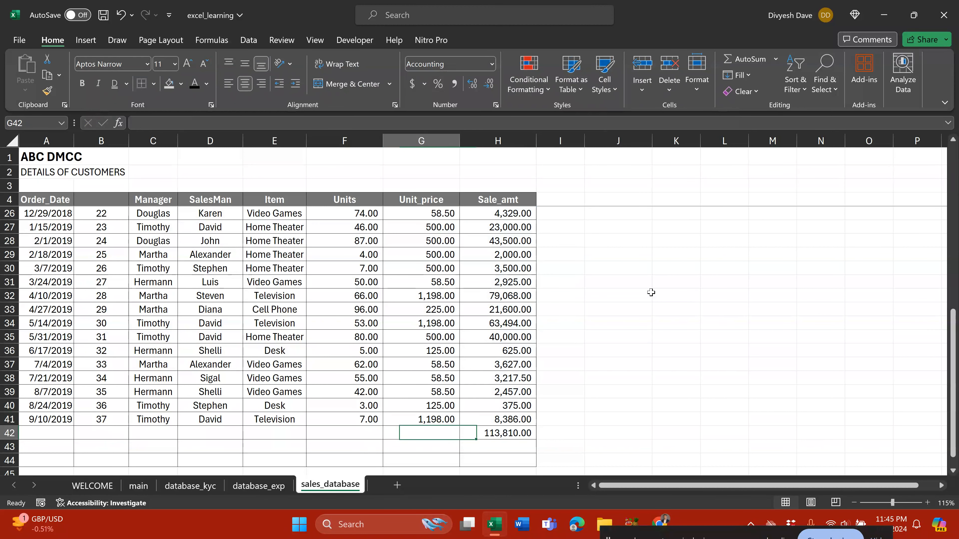
pyautogui.press('F2')
pyautogui.press('Escape')
pyautogui.press('Left')
pyautogui.press('Left')
pyautogui.press('Left')
pyautogui.press('Left')
pyautogui.press('Left')
pyautogui.press('Left')
pyautogui.press('Left')
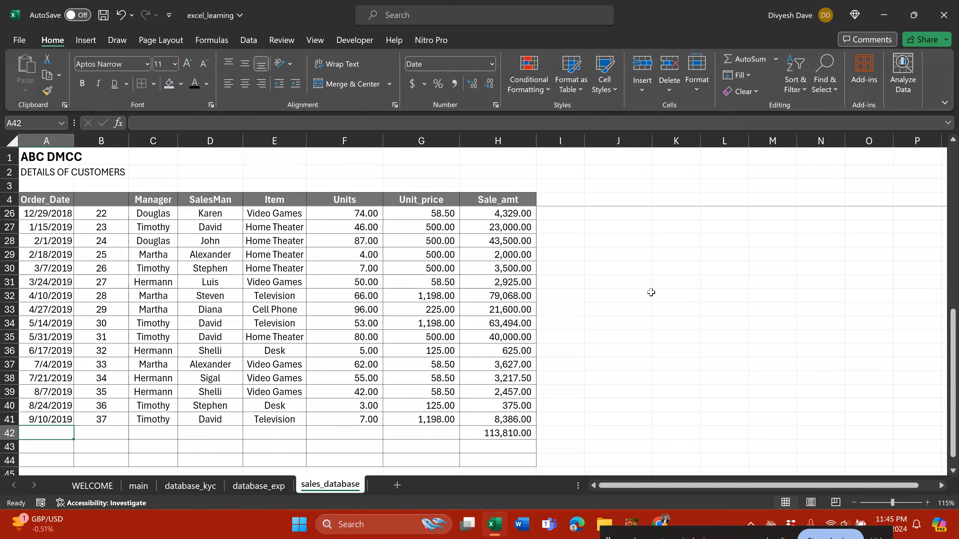
# Switch to the Excel Task sheet in Google Sheets and review the Day-4 total, average, minimum and maximum formulas.
pyautogui.hotkey('alt', 'Tab')
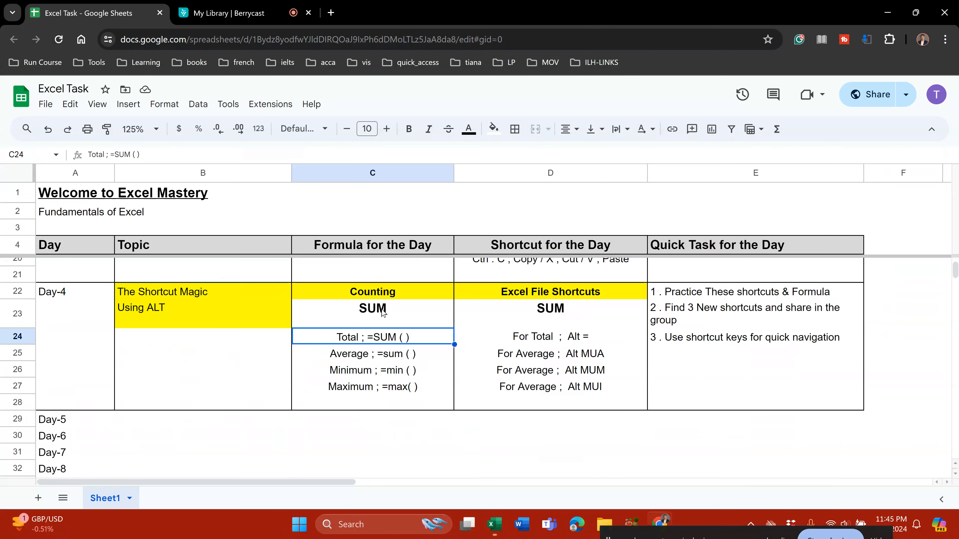
pyautogui.press('Down')
pyautogui.press('Down')
pyautogui.press('Down')
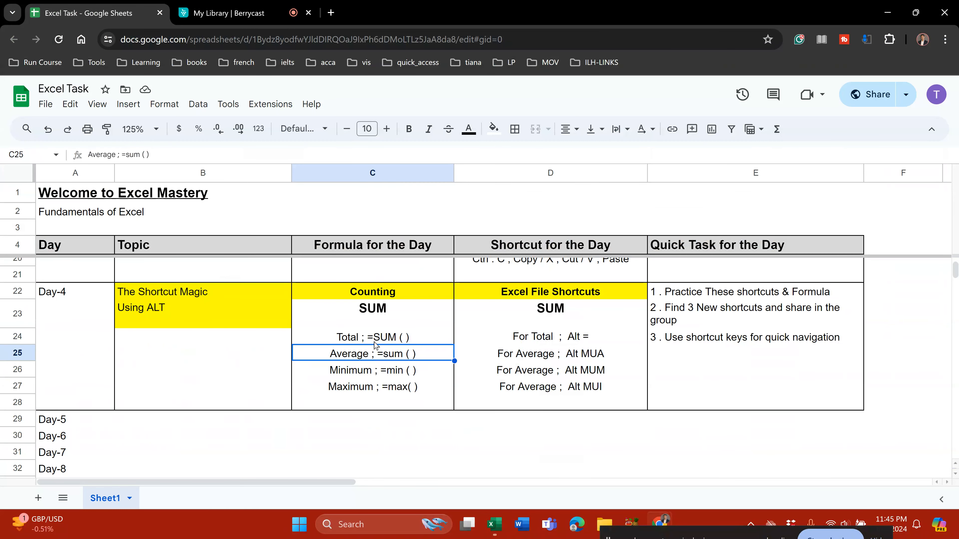
pyautogui.press('Up')
pyautogui.press('Up')
pyautogui.press('Up')
# Switch back to the Excel workbook and clear the MAX formula from H42 on the sales_database sheet.
pyautogui.hotkey('alt', 'Tab')
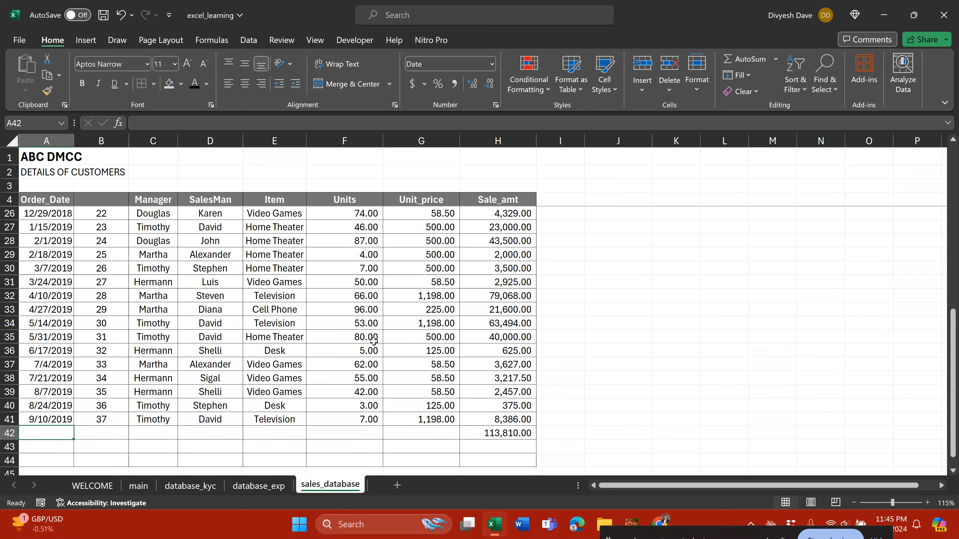
pyautogui.hotkey('ctrl', 'Right')
pyautogui.press('Delete')
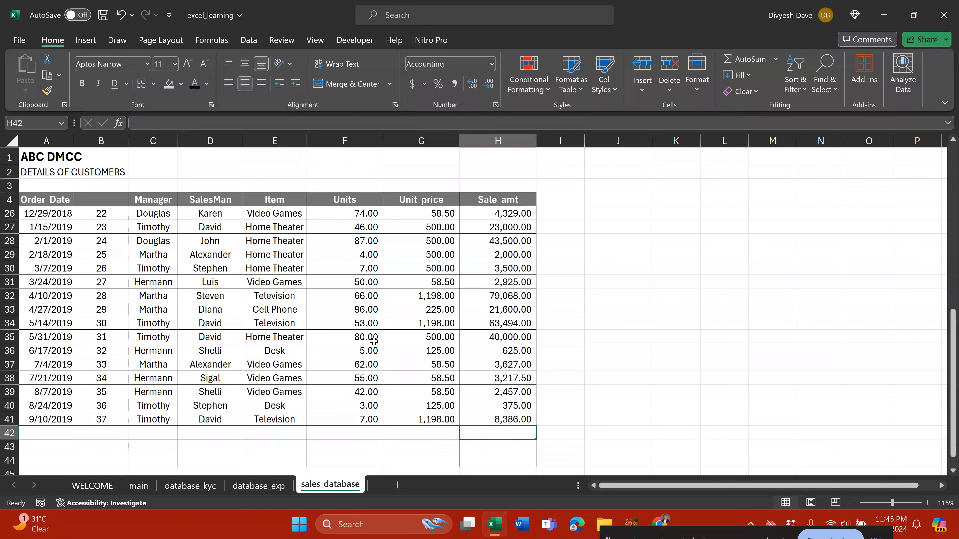
# Enter the shortcut note "ALT =" in cell J42 beside the sales data.
pyautogui.press('Right')
pyautogui.press('Right')
pyautogui.write('ALT')
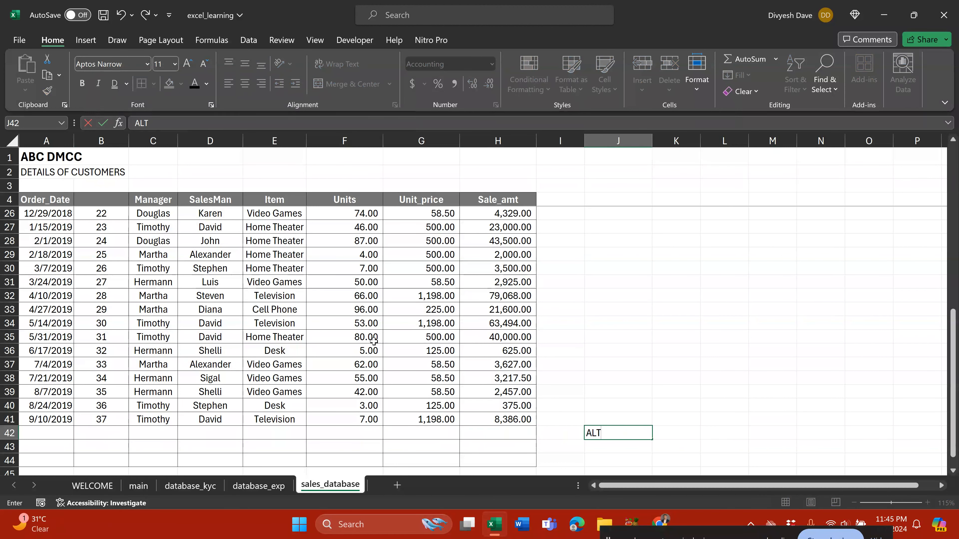
pyautogui.hotkey('ctrl', 'Return')
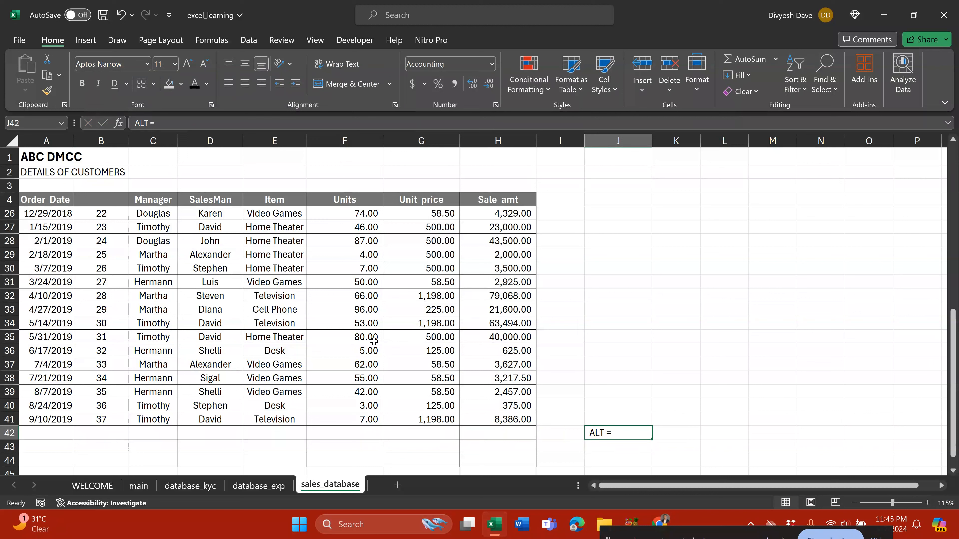
# Total the Sale_amt column in H42 with AutoSum over H5:H41 and check the range it covers.
pyautogui.press('Left')
pyautogui.press('Left')
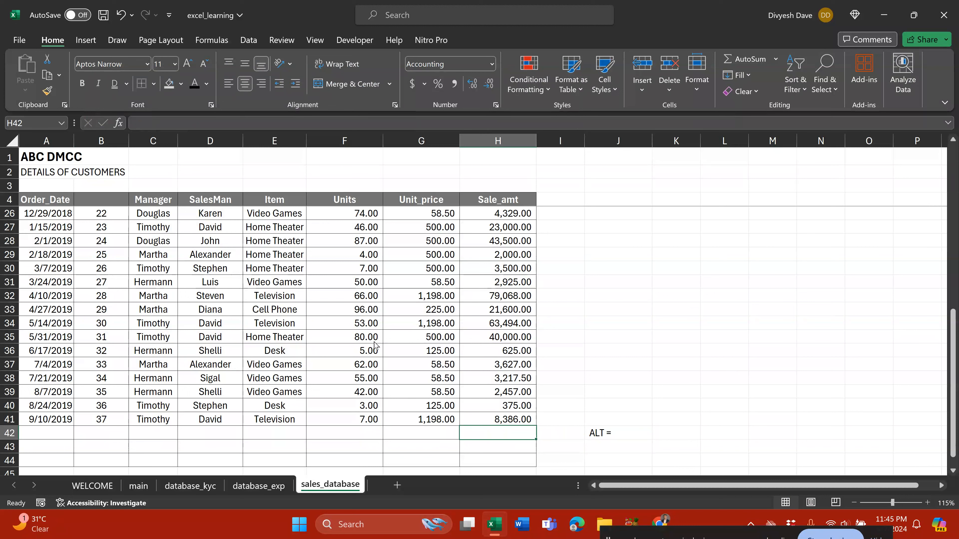
pyautogui.press('alt')
pyautogui.press('alt')
pyautogui.press('alt')
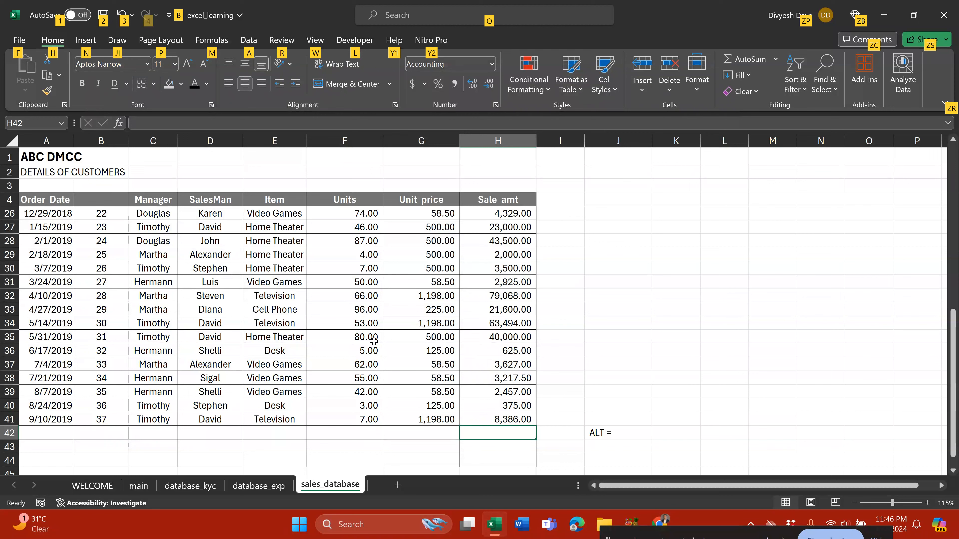
pyautogui.hotkey('alt', '=')
pyautogui.hotkey('ctrl', 'Return')
pyautogui.press('F2')
pyautogui.press('Escape')
pyautogui.press('F2')
pyautogui.scroll(7, 604, 293)
pyautogui.scroll(-12, 604, 294)
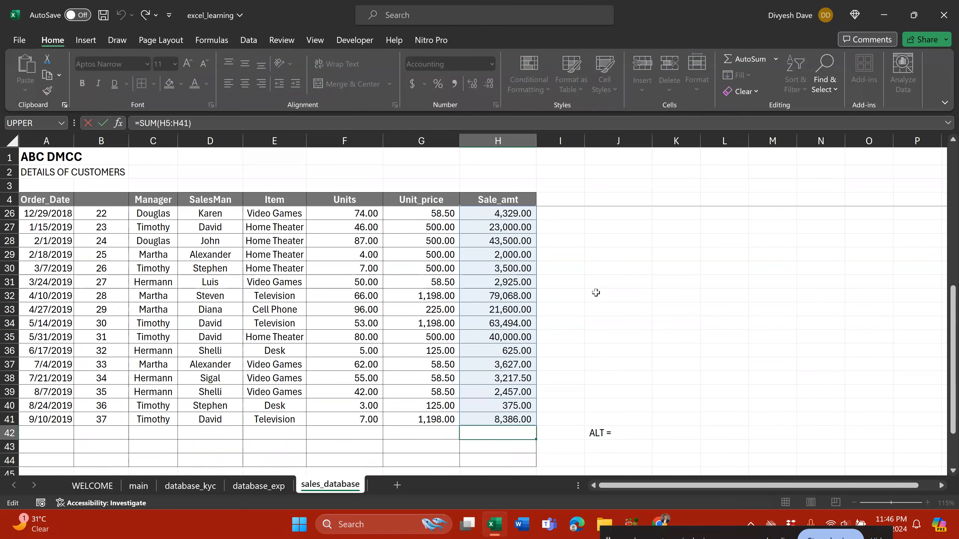
pyautogui.scroll(3, 554, 304)
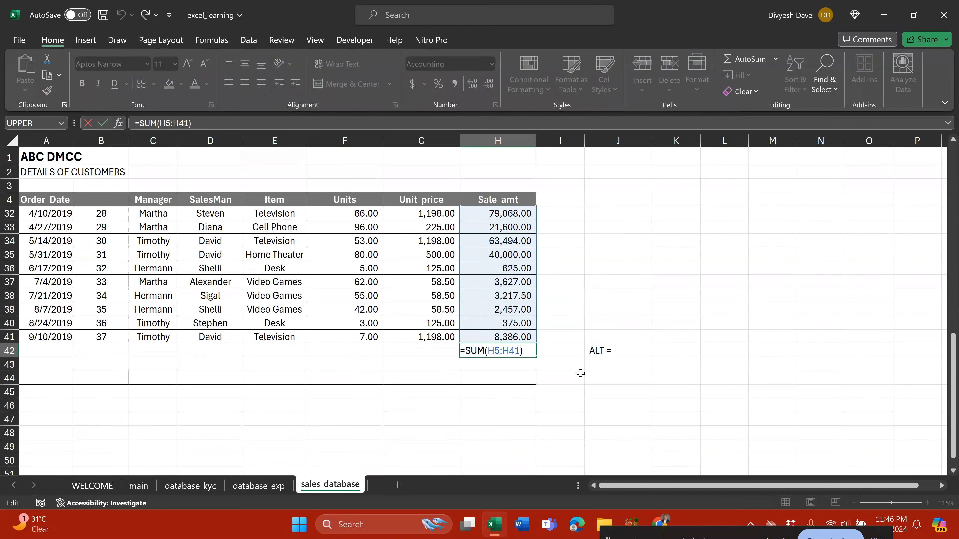
pyautogui.scroll(1, 605, 361)
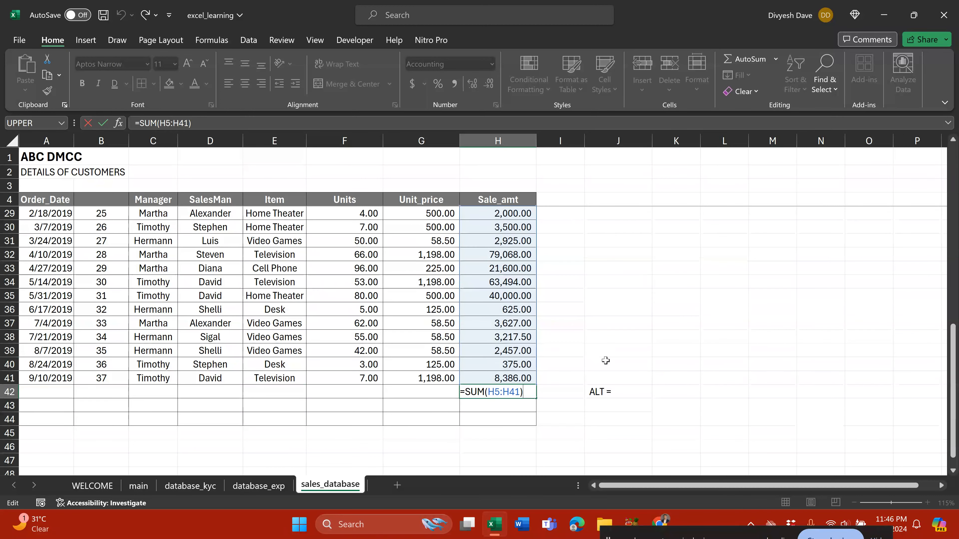
pyautogui.hotkey('ctrl', 'Return')
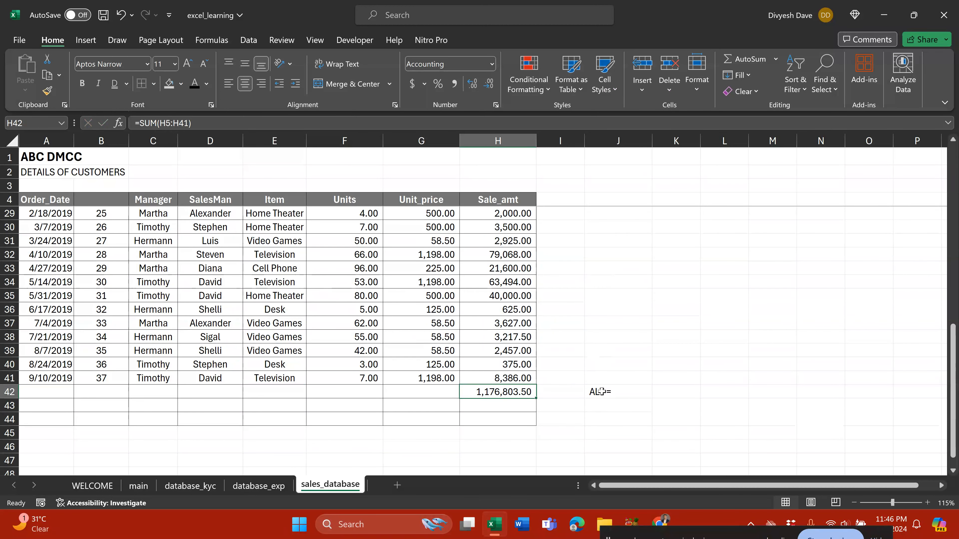
# Enter the note "Average =" in cell J43.
pyautogui.click(606, 400)
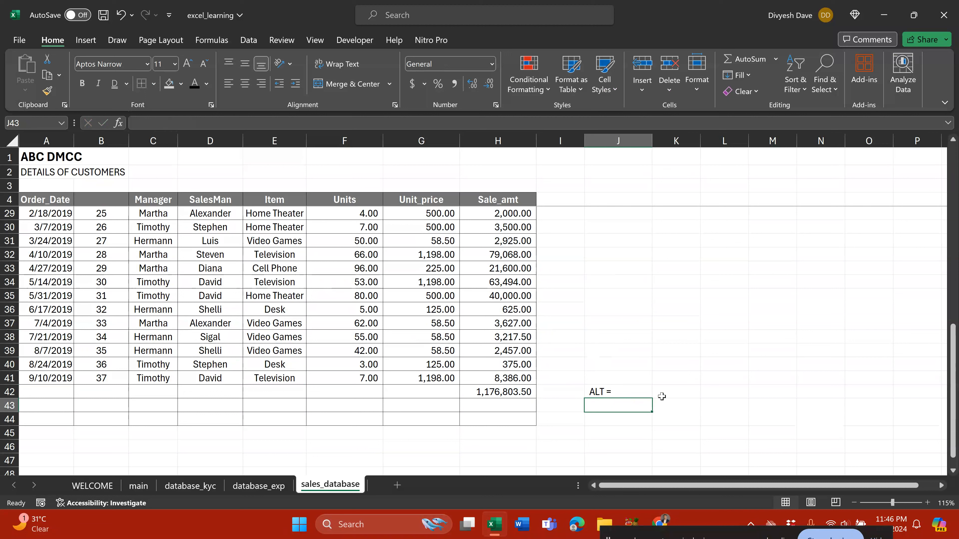
pyautogui.write('V')
pyautogui.press('BackSpace')
pyautogui.write('Average')
pyautogui.press('Return')
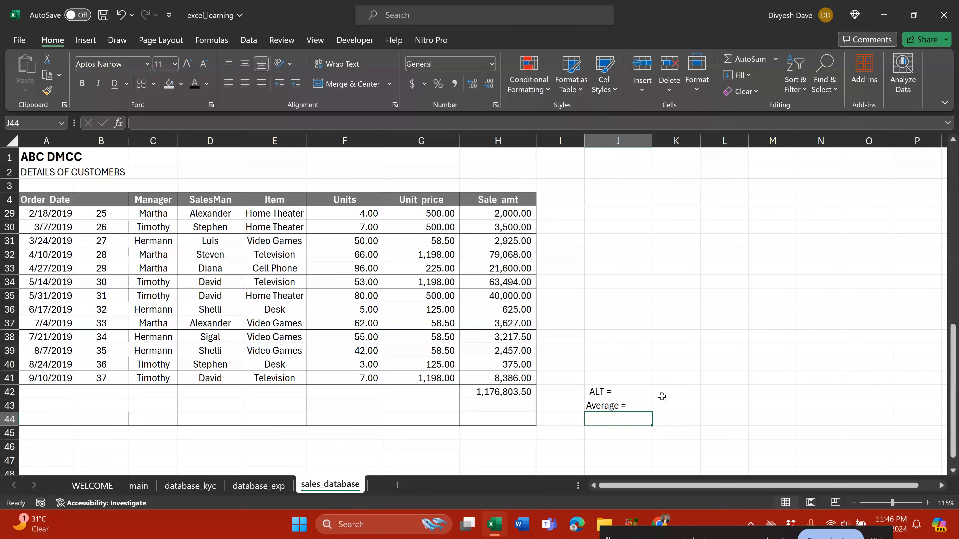
# Check the average shortcut in the Excel Task sheet in Google Sheets, then complete the Excel note in J43 as "Average = MUA".
pyautogui.hotkey('alt', 'Tab')
pyautogui.click(584, 359)
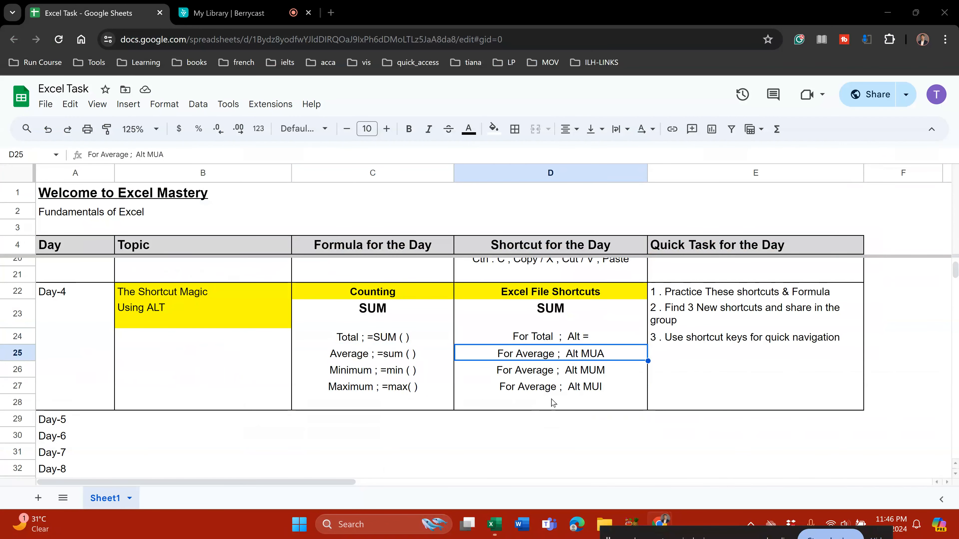
pyautogui.hotkey('alt', 'Tab')
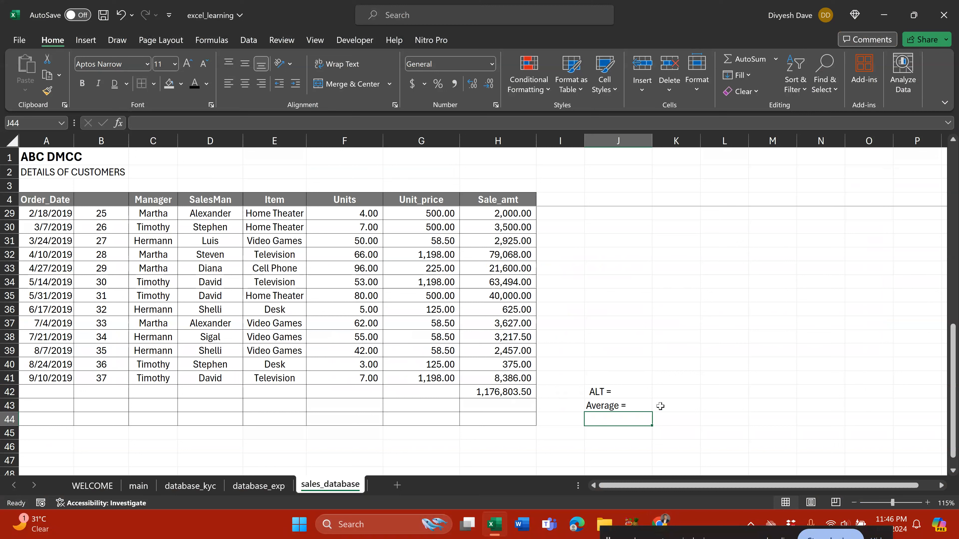
pyautogui.press('Up')
pyautogui.press('F2')
pyautogui.write('MUA')
pyautogui.press('Return')
# Replace the total in H42 with an AutoSum AVERAGE formula over H5:H41 and inspect its range.
pyautogui.press('Up')
pyautogui.press('Up')
pyautogui.press('Up')
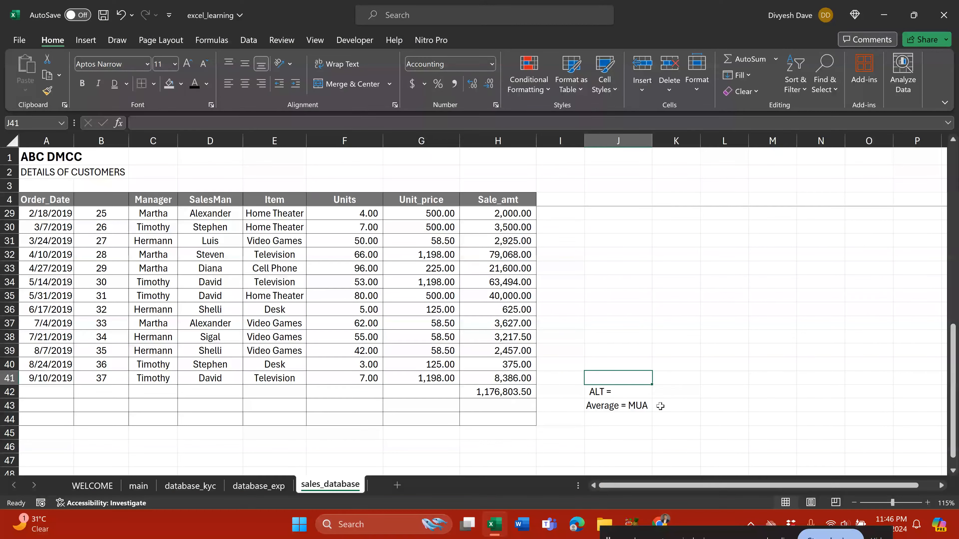
pyautogui.press('Left')
pyautogui.press('Down')
pyautogui.press('Left')
pyautogui.press('alt')
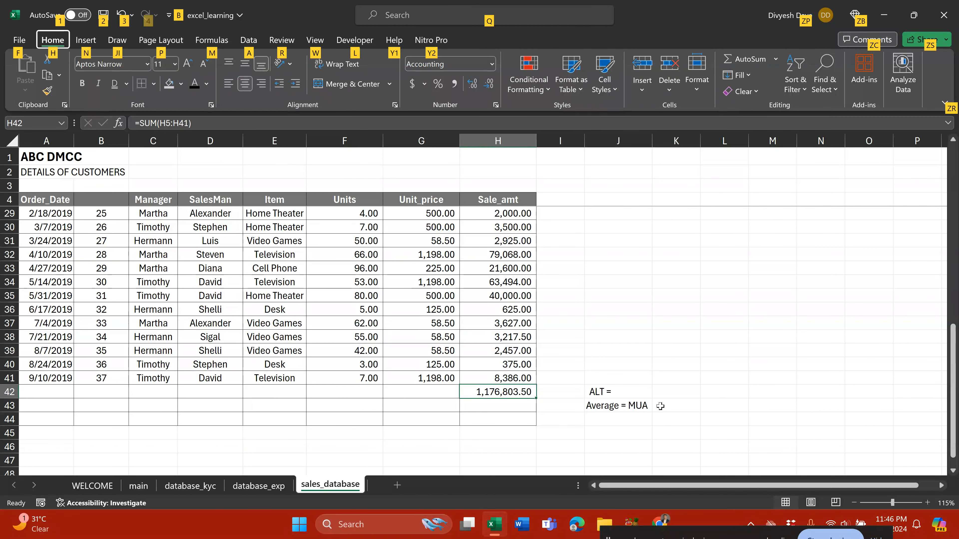
pyautogui.press('alt')
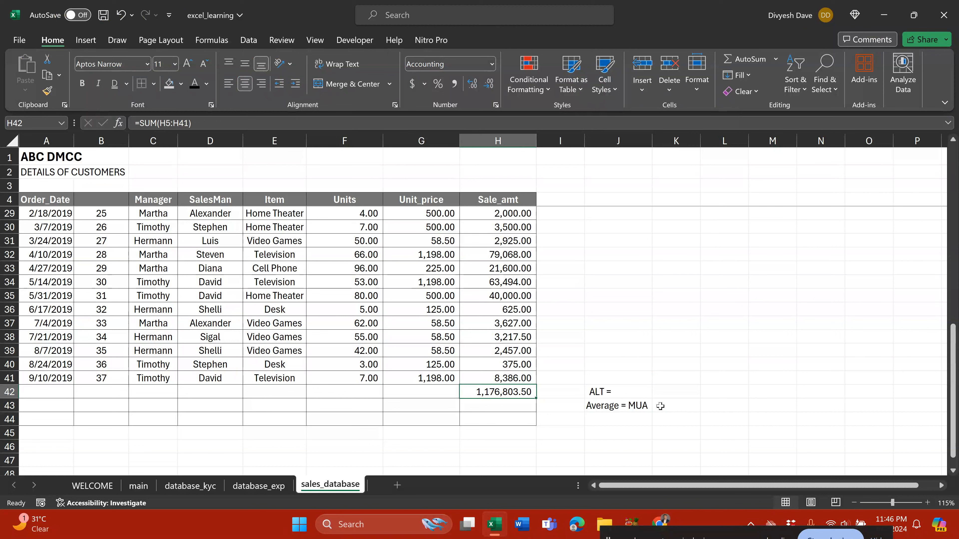
pyautogui.press('alt')
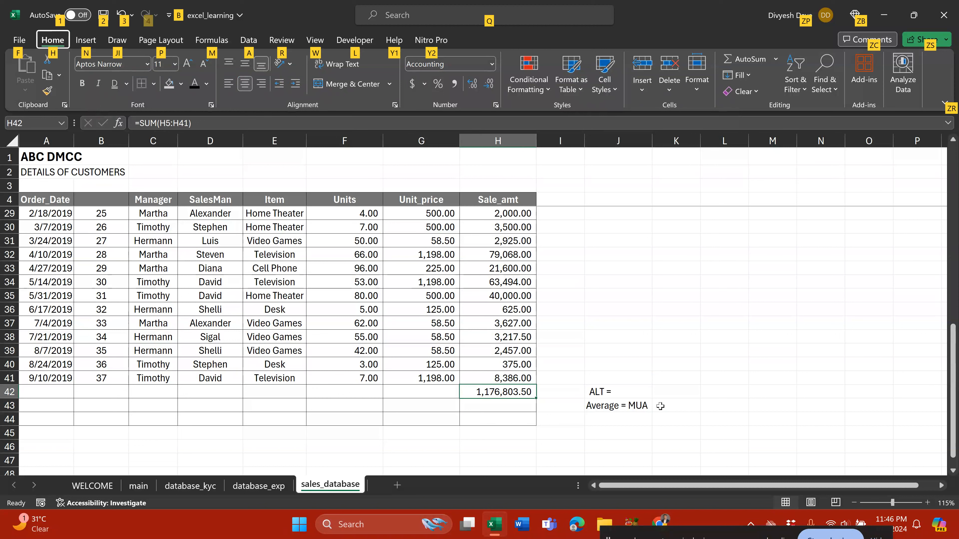
pyautogui.press('m')
pyautogui.press('u')
pyautogui.press('a')
pyautogui.press('Return')
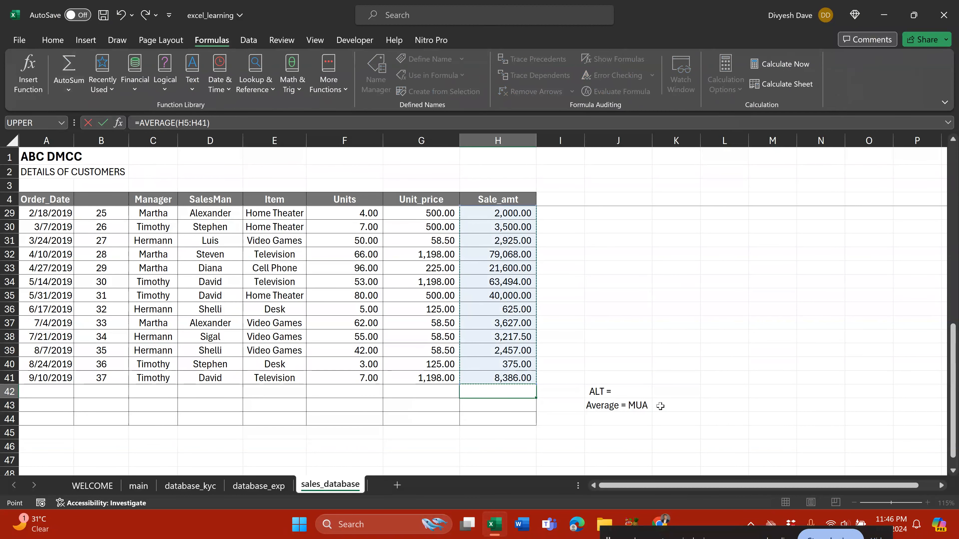
pyautogui.press('Up')
pyautogui.press('F2')
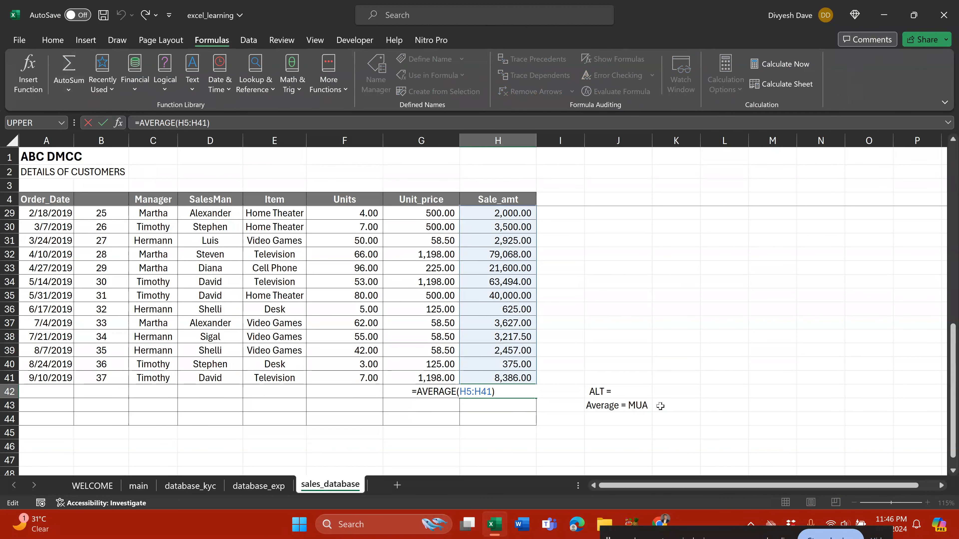
pyautogui.press('Escape')
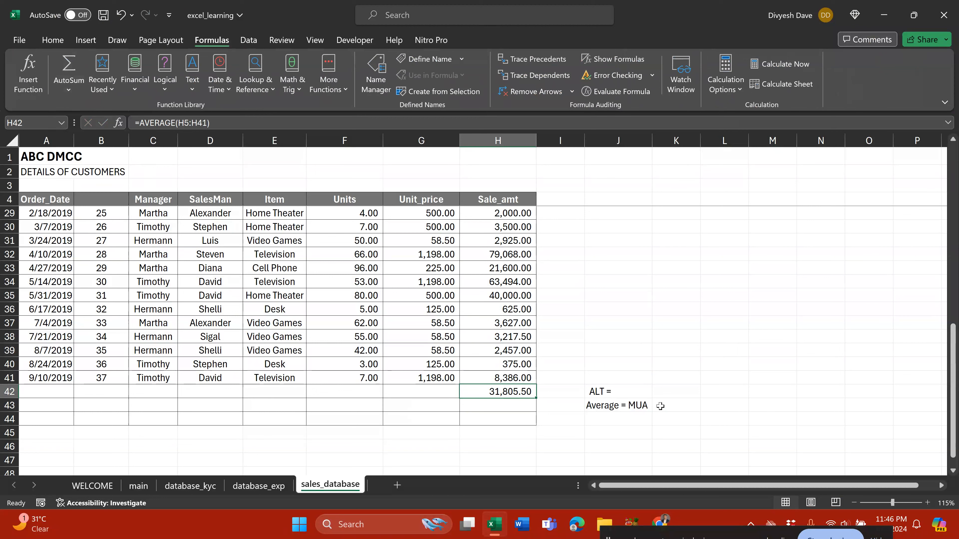
pyautogui.press('F2')
pyautogui.press('Escape')
# Copy the average note down to J44 and change its label to "Min".
pyautogui.press('Right')
pyautogui.press('Down')
pyautogui.press('Down')
pyautogui.press('Right')
pyautogui.hotkey('ctrl', 'd')
pyautogui.press('F2')
pyautogui.press('Home')
pyautogui.hotkey('shift', 'Right')
pyautogui.hotkey('shift', 'Right')
pyautogui.hotkey('shift', 'Right')
pyautogui.hotkey('shift', 'Right')
pyautogui.hotkey('shift', 'Right')
pyautogui.hotkey('shift', 'Right')
pyautogui.hotkey('shift', 'Right')
pyautogui.write('Min')
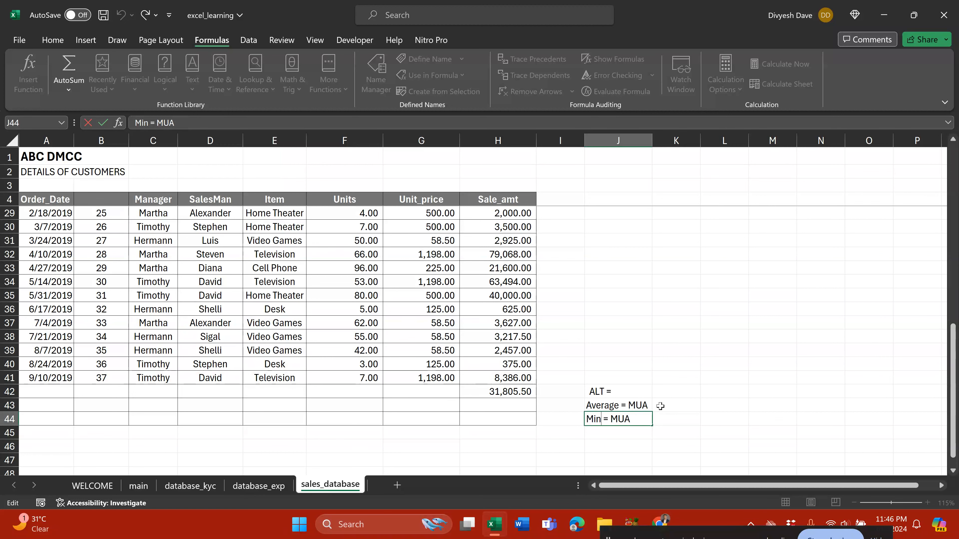
pyautogui.press('Return')
# Check the remaining Day-4 shortcuts in the Excel Task sheet, then correct the Excel note in J44 to "Min = MUI".
pyautogui.hotkey('alt', 'Tab')
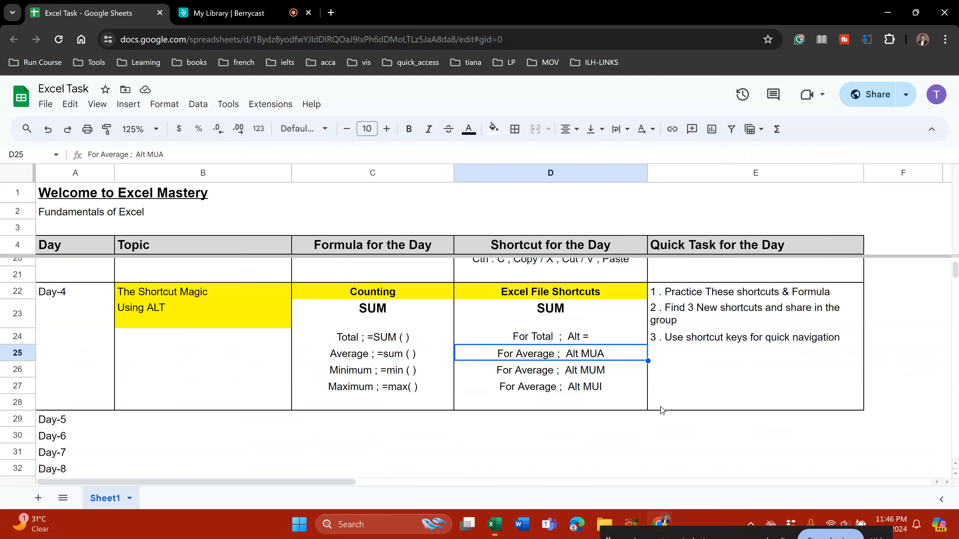
pyautogui.press('Down')
pyautogui.press('Down')
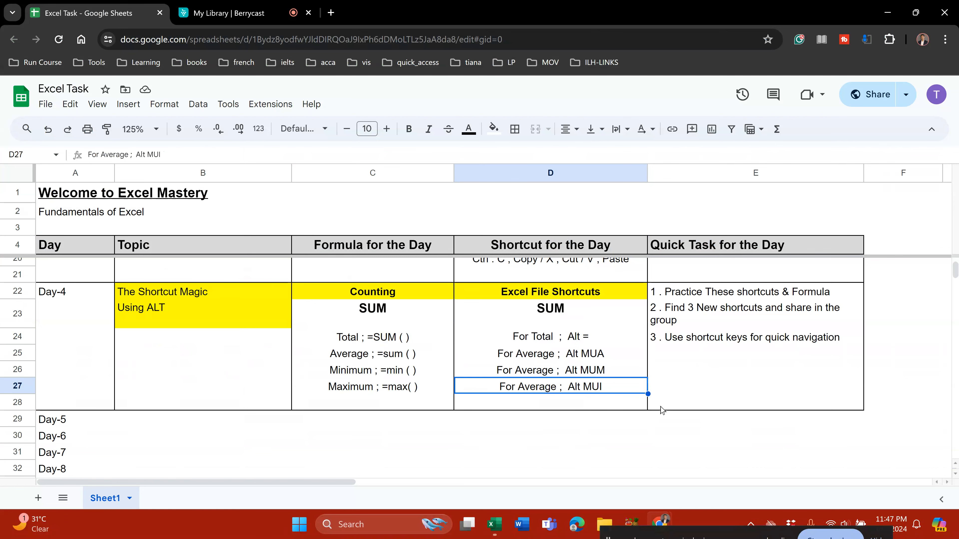
pyautogui.hotkey('alt', 'Tab')
pyautogui.press('Up')
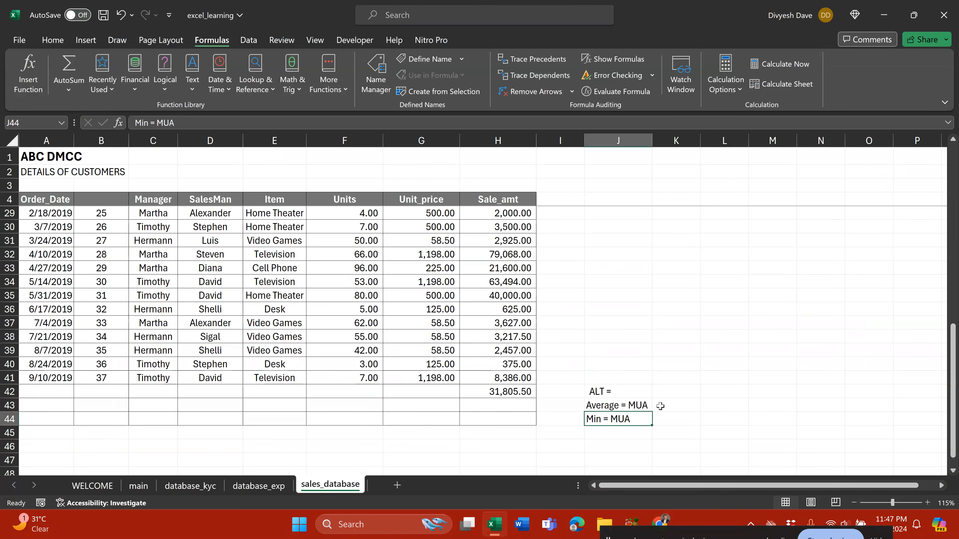
pyautogui.press('F2')
pyautogui.press('BackSpace')
pyautogui.write('I')
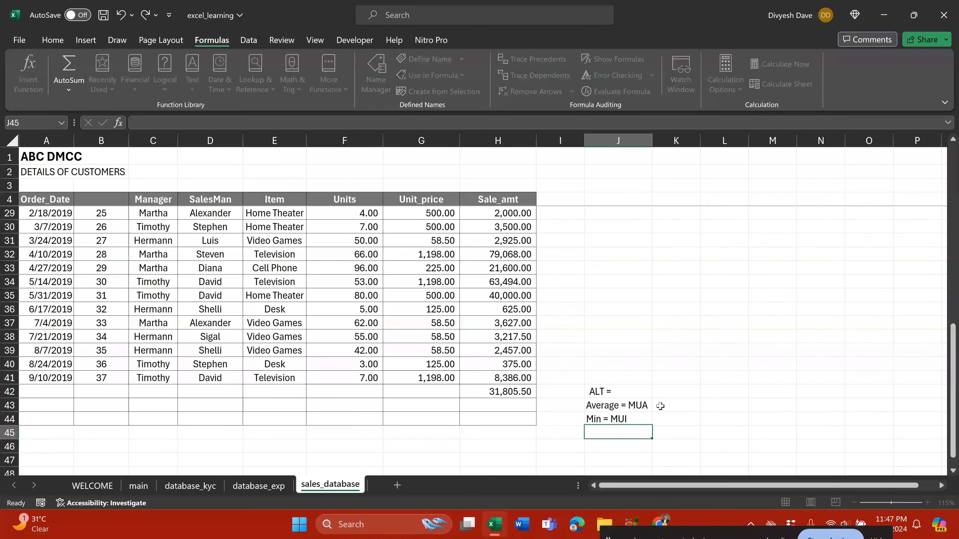
pyautogui.press('Return')
# Replace the average in H42 with an AutoSum MIN formula over H5:H41.
pyautogui.press('Left')
pyautogui.press('Left')
pyautogui.press('Up')
pyautogui.press('Up')
pyautogui.press('Up')
pyautogui.press('alt')
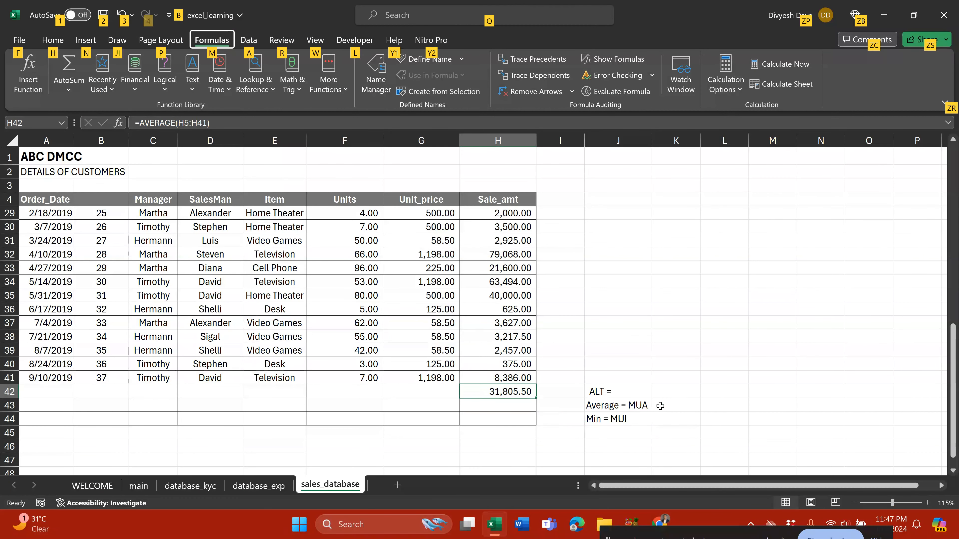
pyautogui.press('m')
pyautogui.press('u')
pyautogui.press('i')
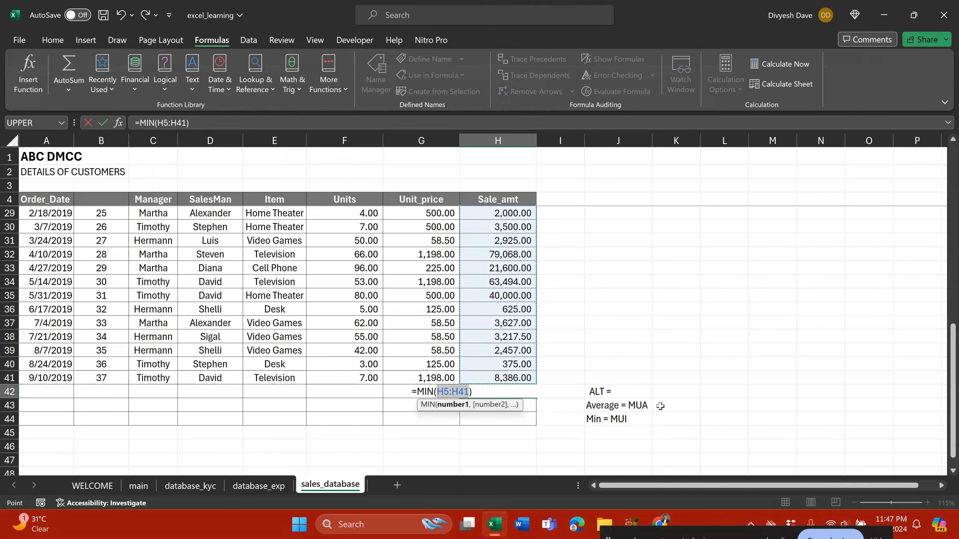
pyautogui.press('Return')
# Copy the minimum note down to J45 and change its label to "Max".
pyautogui.press('Right')
pyautogui.press('Down')
pyautogui.press('Down')
pyautogui.press('Right')
pyautogui.press('Up')
pyautogui.press('Down')
pyautogui.hotkey('ctrl', 'd')
pyautogui.press('F2')
pyautogui.press('Home')
pyautogui.hotkey('shift', 'Right')
pyautogui.hotkey('shift', 'Right')
pyautogui.hotkey('shift', 'Right')
pyautogui.write('Max')
pyautogui.press('Tab')
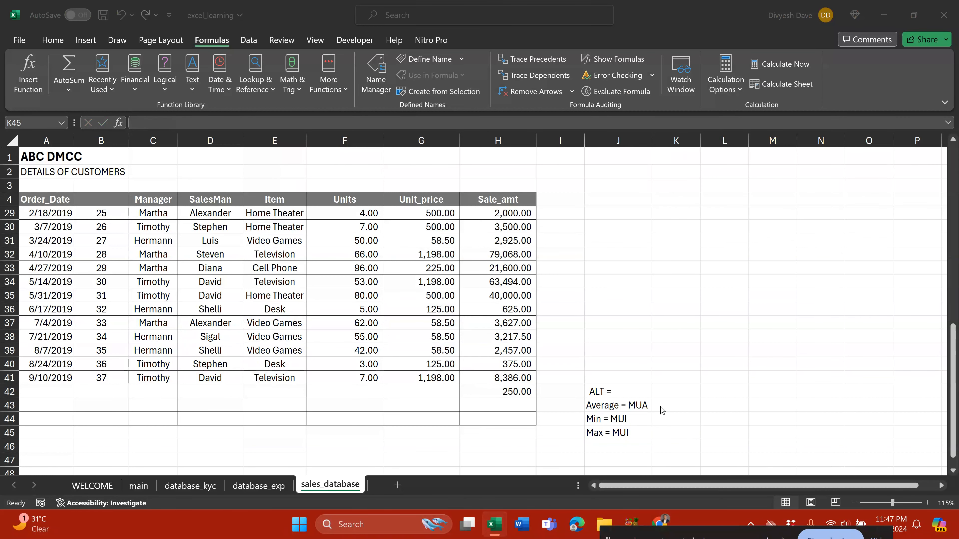
# Switch to the Excel Task sheet in Google Sheets and change the D26 shortcut label to "For Maximum ; Alt MUM".
pyautogui.hotkey('alt', 'Tab')
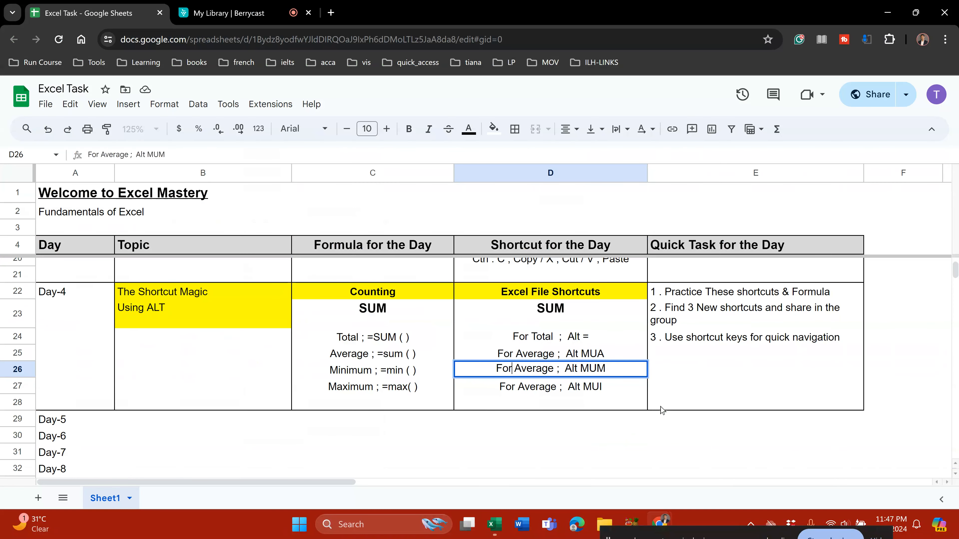
pyautogui.hotkey('shift', 'Right')
pyautogui.hotkey('shift', 'Right')
pyautogui.hotkey('shift', 'Right')
pyautogui.hotkey('shift', 'Right')
pyautogui.hotkey('shift', 'Right')
pyautogui.hotkey('shift', 'Right')
pyautogui.hotkey('shift', 'Right')
pyautogui.write('Maximum')
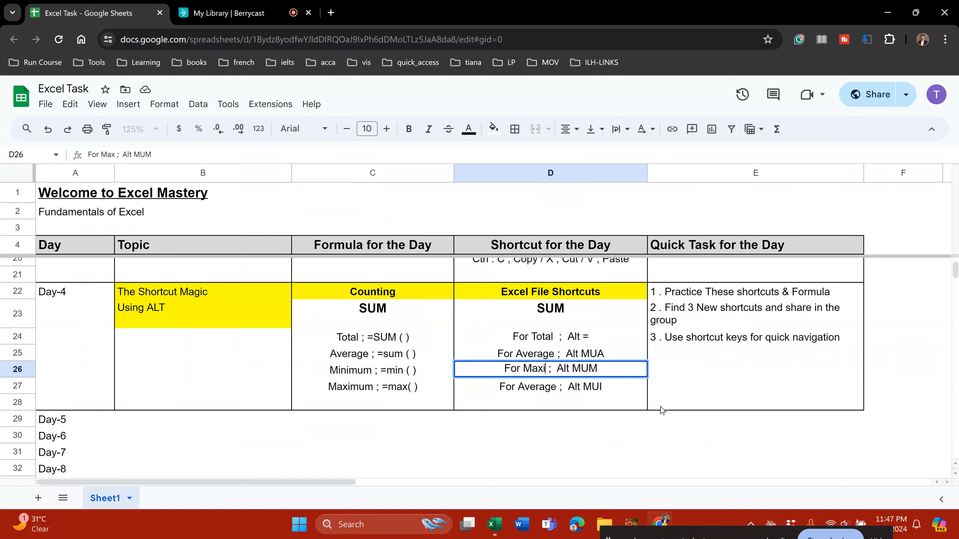
pyautogui.press('Return')
# Change the shortcut label in D27 to "For Minimum ; Alt MUI" and review the shortcut entries above it.
pyautogui.press('Return')
pyautogui.hotkey('ctrl', 'Left')
pyautogui.hotkey('ctrl', 'Left')
pyautogui.hotkey('ctrl', 'Left')
pyautogui.hotkey('ctrl', 'Left')
pyautogui.hotkey('shift', 'Right')
pyautogui.hotkey('shift', 'Right')
pyautogui.hotkey('shift', 'Right')
pyautogui.hotkey('shift', 'Right')
pyautogui.hotkey('shift', 'Right')
pyautogui.hotkey('shift', 'Right')
pyautogui.hotkey('shift', 'Right')
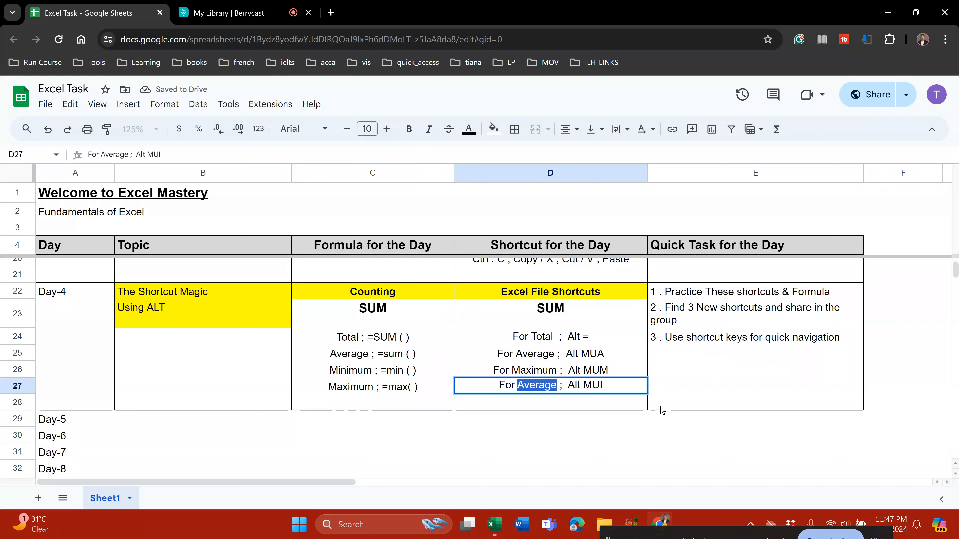
pyautogui.write('Minimum')
pyautogui.press('Return')
pyautogui.press('Up')
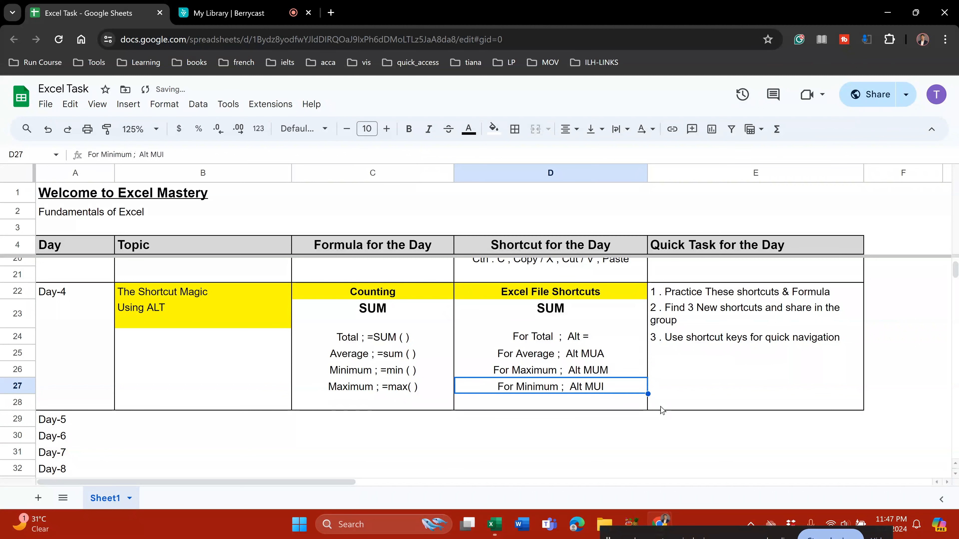
pyautogui.press('Up')
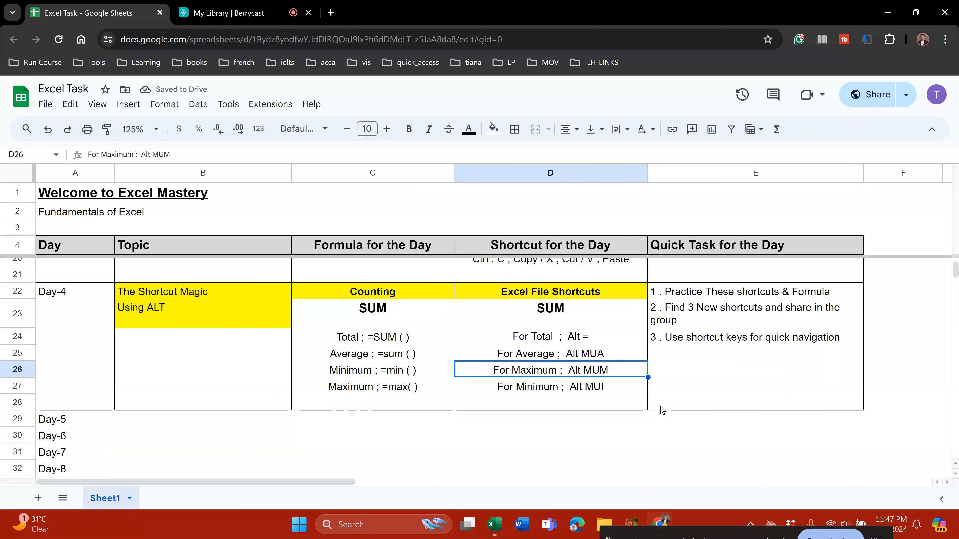
pyautogui.press('Up')
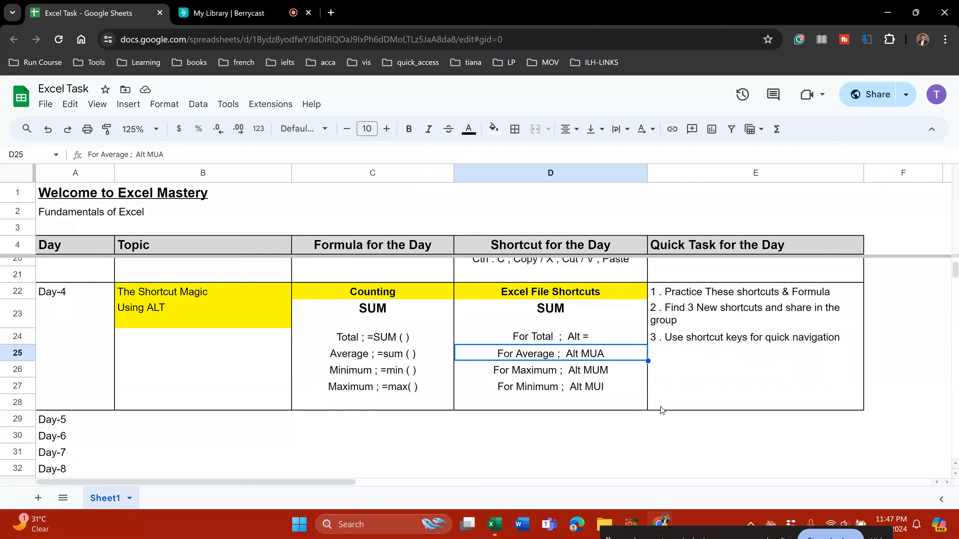
# Switch to the excel_learning workbook in Excel, correct the note in J45 to "Max = MUM" and select the result cell H42.
pyautogui.hotkey('alt', 'Tab')
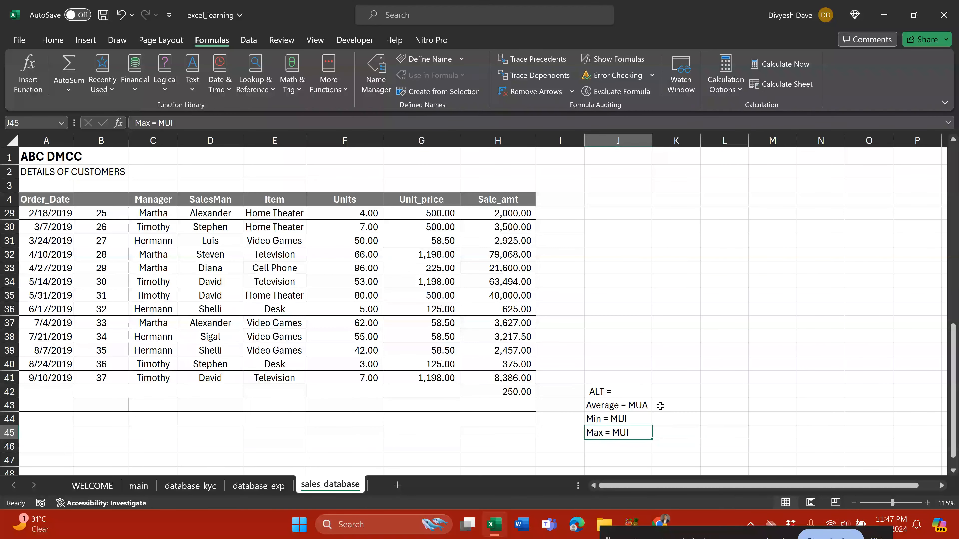
pyautogui.press('Up')
pyautogui.press('Down')
pyautogui.press('F2')
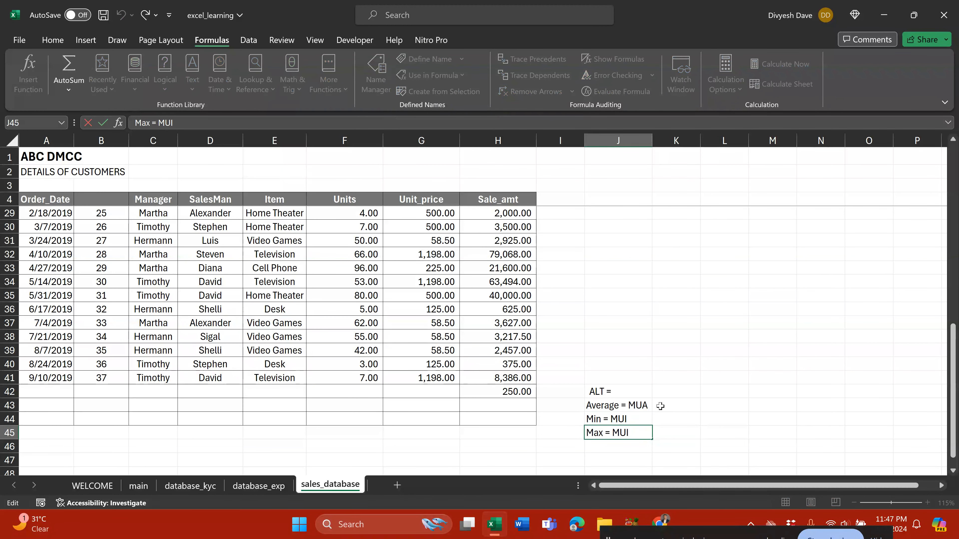
pyautogui.press('BackSpace')
pyautogui.write('M')
pyautogui.press('Return')
pyautogui.press('Up')
pyautogui.press('Up')
pyautogui.press('Up')
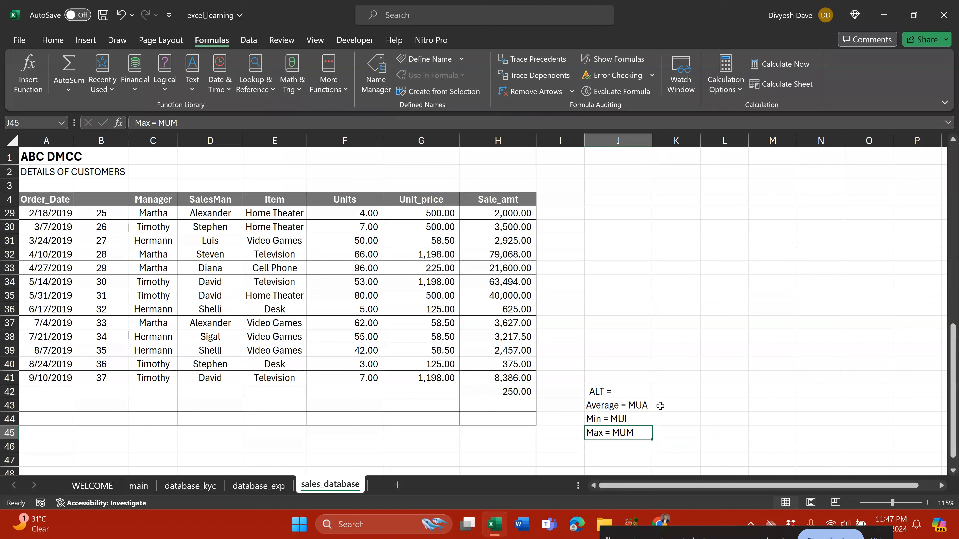
pyautogui.press('Left')
pyautogui.press('Left')
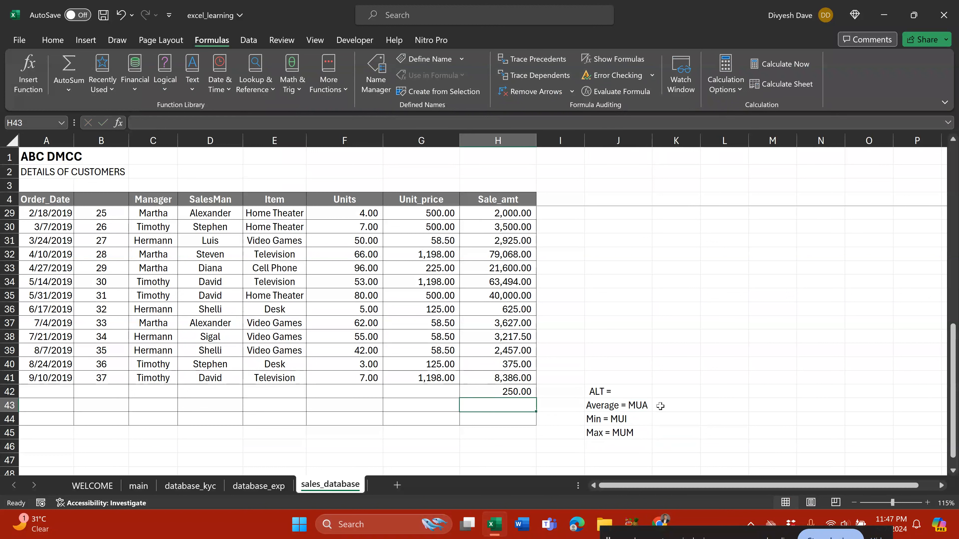
pyautogui.press('Up')
pyautogui.press('alt')
pyautogui.press('h')
pyautogui.press('alt')
pyautogui.write('m')
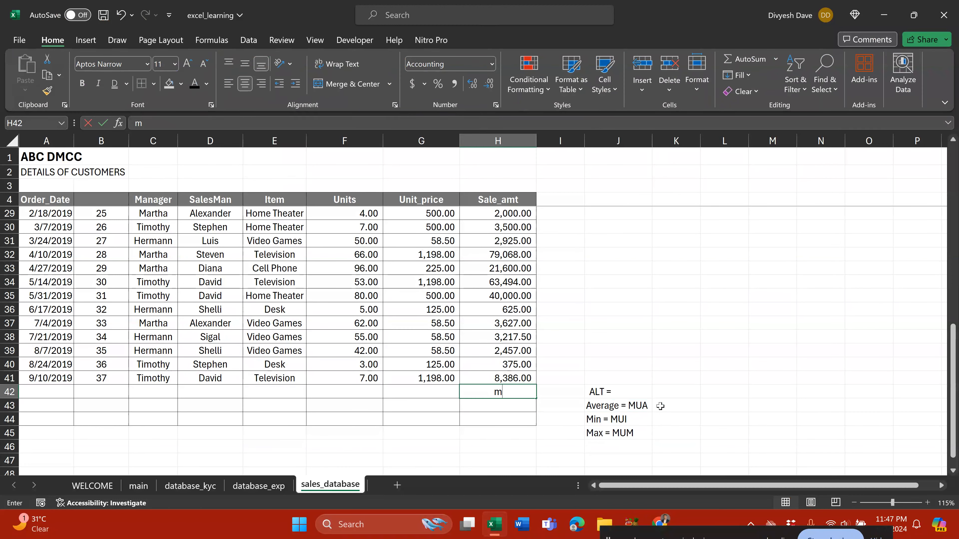
pyautogui.press('Escape')
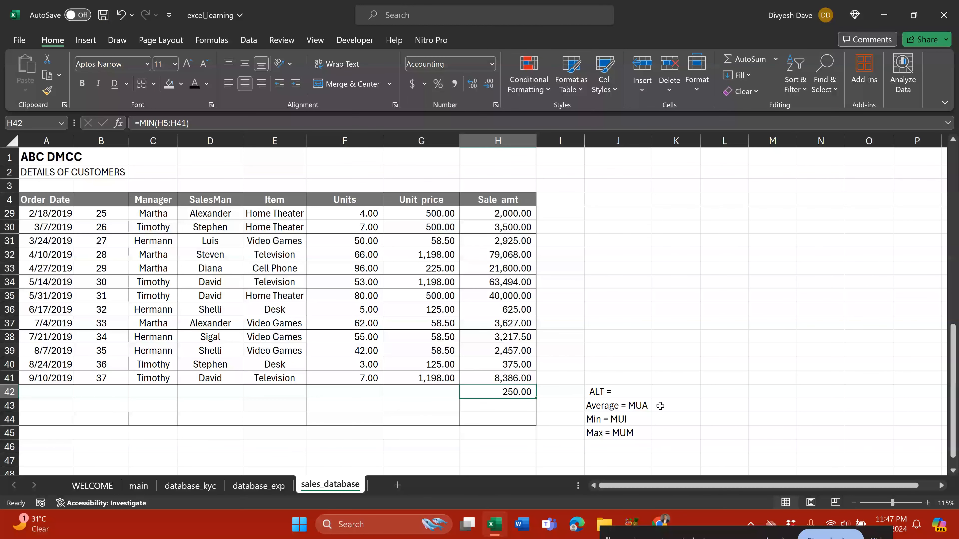
# Replace the minimum in H42 with an AutoSum MAX formula over H5:H41.
pyautogui.press('alt')
pyautogui.press('m')
pyautogui.press('alt')
pyautogui.press('alt')
pyautogui.press('m')
pyautogui.press('u')
pyautogui.press('m')
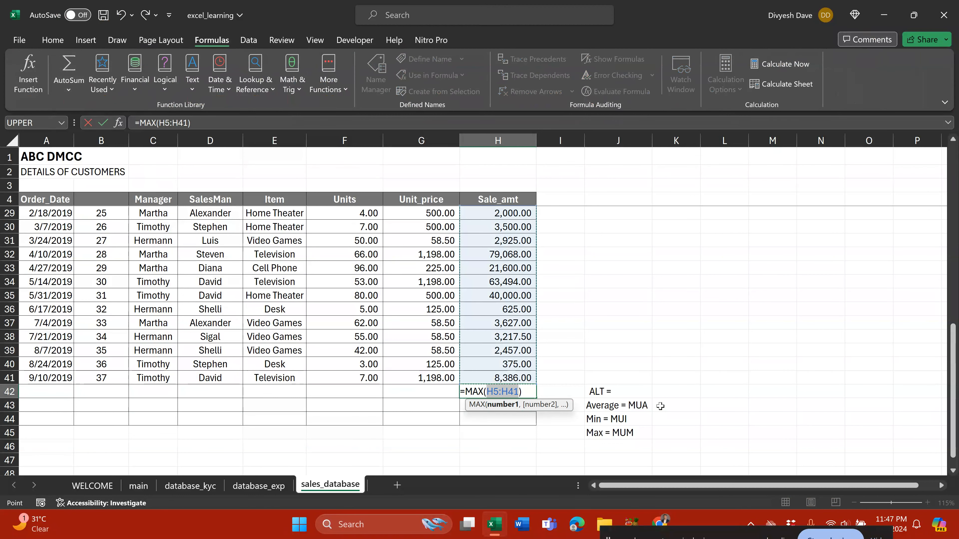
pyautogui.hotkey('ctrl', 'Return')
pyautogui.press('Right')
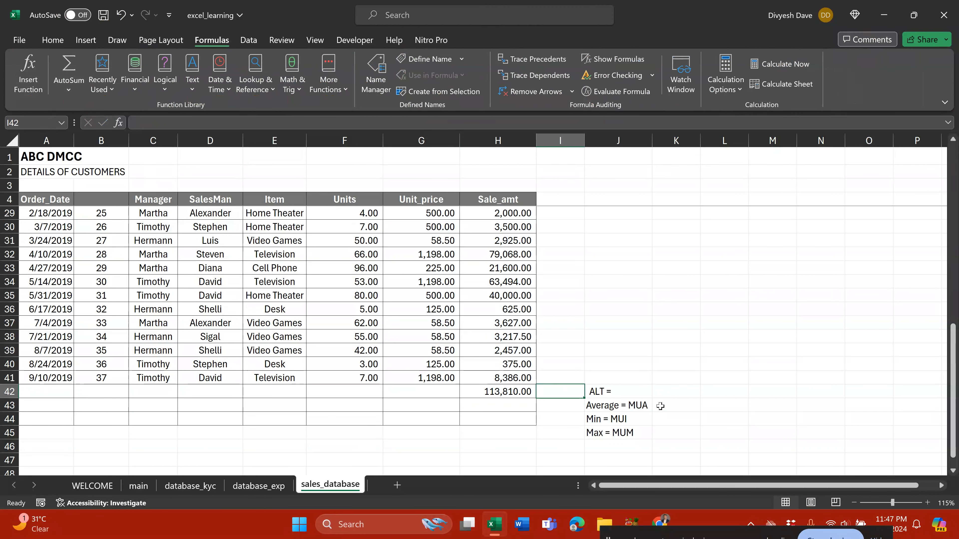
# Highlight the shortcut notes in J42:J45, and insert the AutoSum MAX formula over H5:H41 in H42 once more.
pyautogui.moveTo(605, 391); pyautogui.dragTo(630, 432)
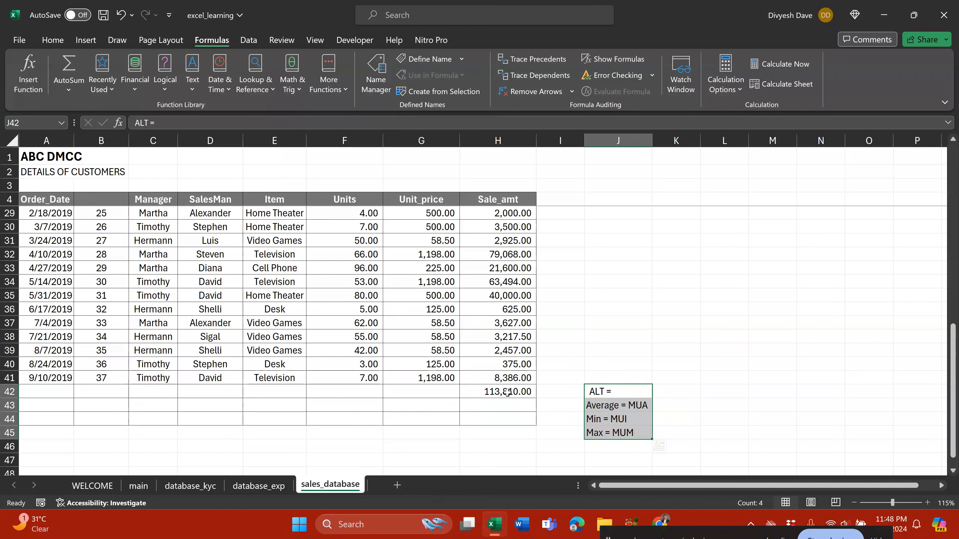
pyautogui.press('Left')
pyautogui.press('Left')
pyautogui.hotkey('alt', 'm')
pyautogui.press('u')
pyautogui.press('m')
pyautogui.hotkey('ctrl', 'Return')
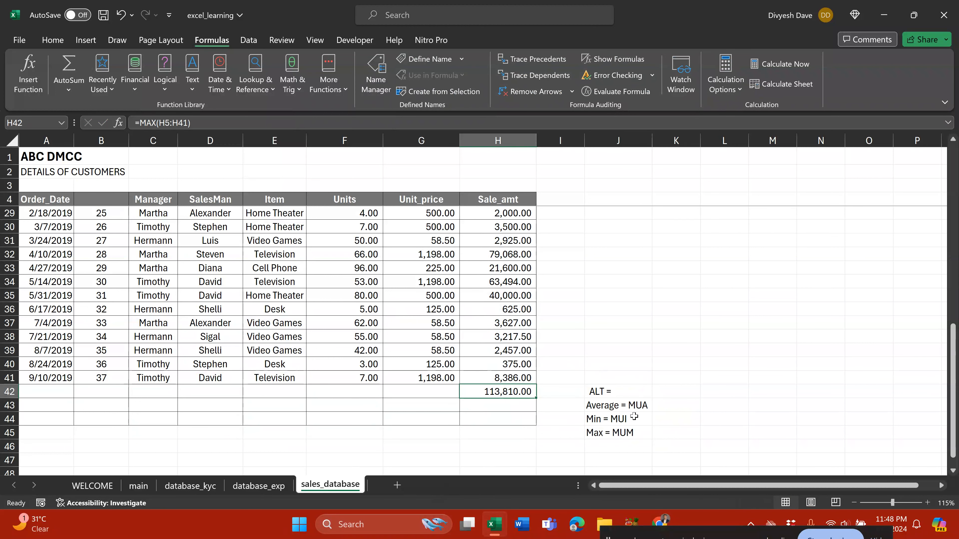
# Review the shortcut notes in J42:J45 and the border, decimal and font style shortcuts on the main sheet.
pyautogui.click(627, 418)
pyautogui.click(641, 405)
pyautogui.click(629, 436)
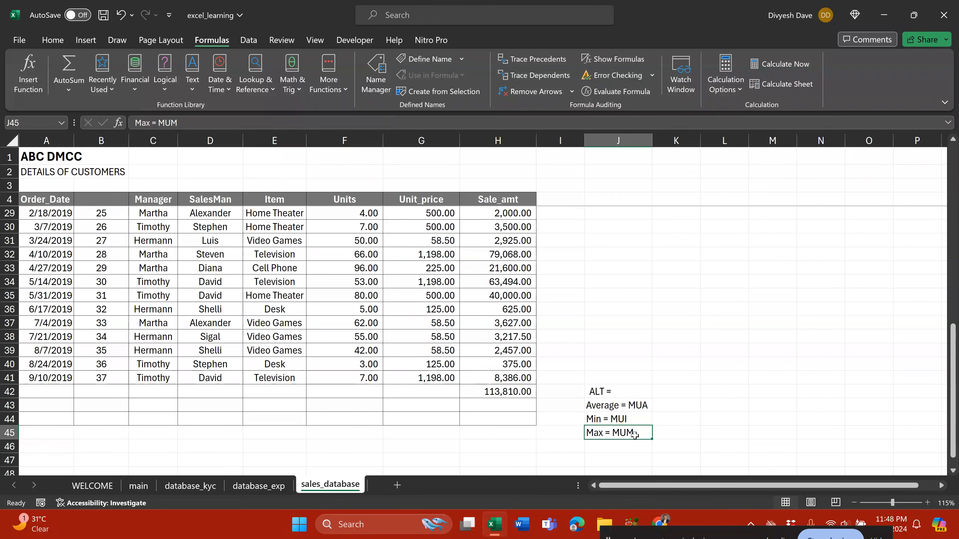
pyautogui.click(642, 391)
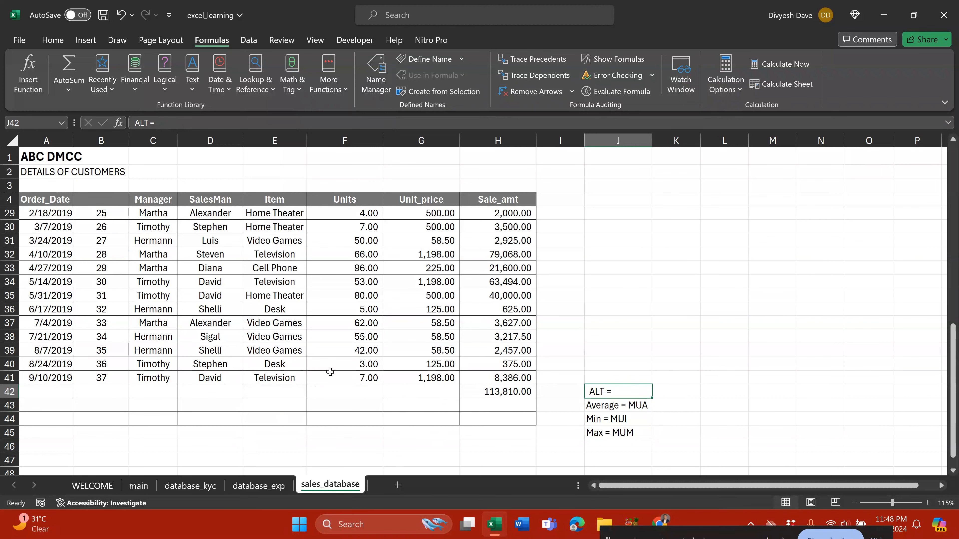
pyautogui.click(138, 486)
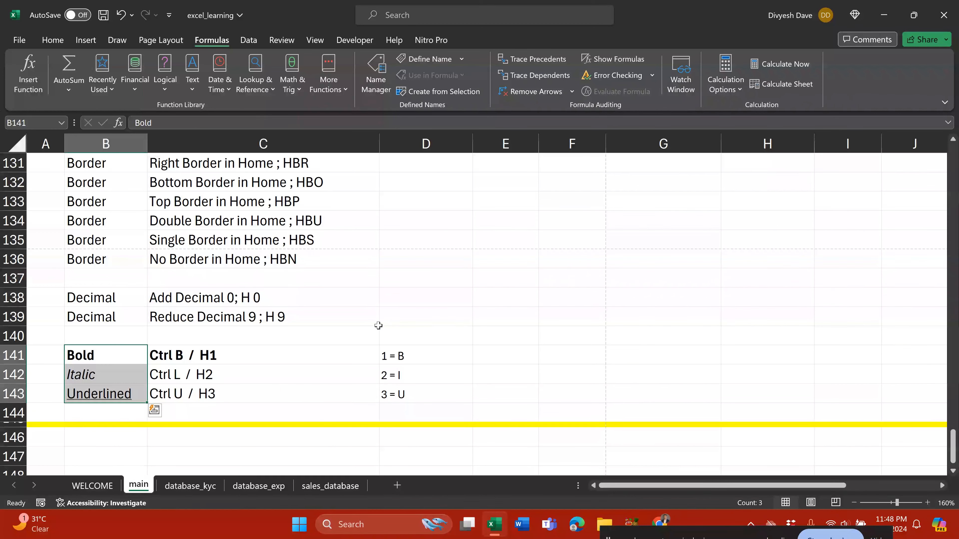
pyautogui.scroll(8, 285, 344)
pyautogui.scroll(-7, 218, 268)
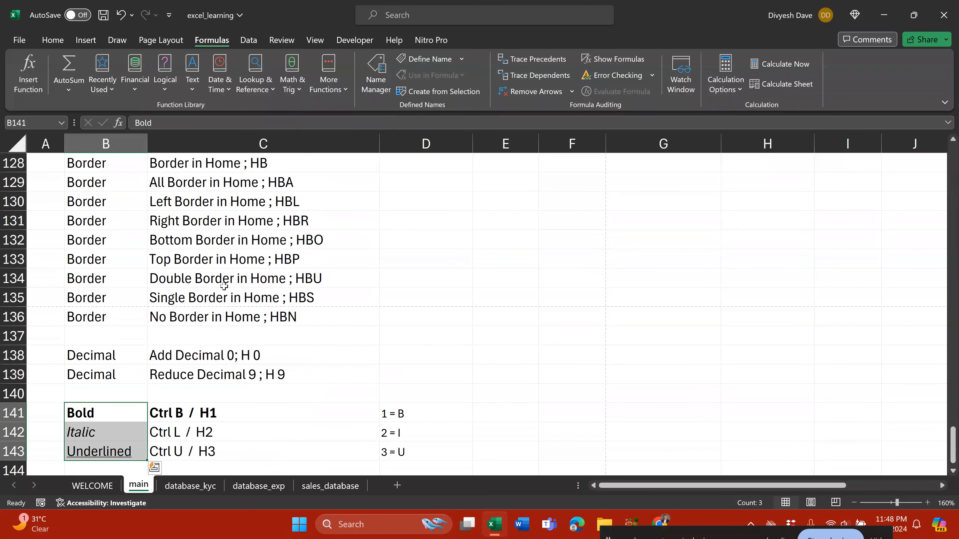
pyautogui.scroll(-2, 224, 287)
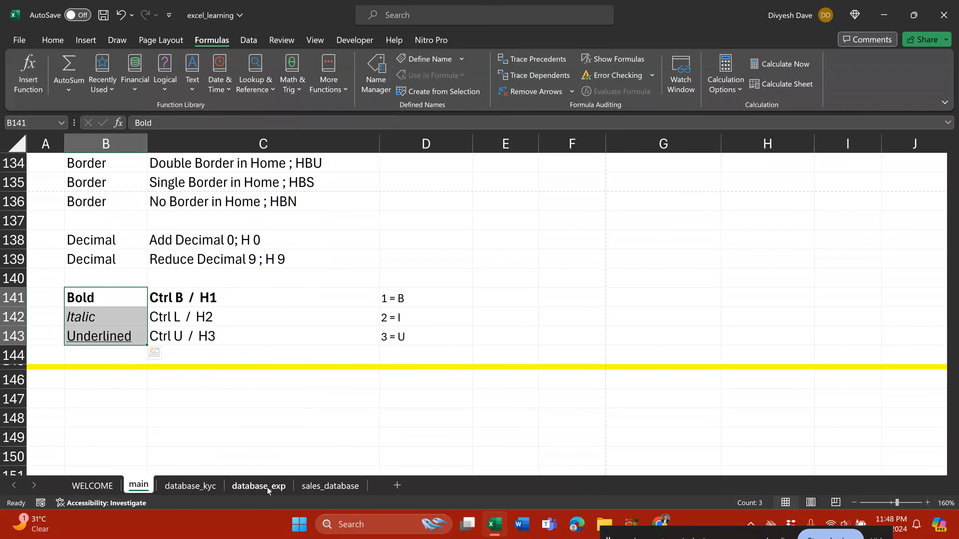
# Examine the expense table on the database_exp sheet, from the currency column to the Jan header, and display the Home commands.
pyautogui.click(259, 486)
pyautogui.scroll(2, 196, 278)
pyautogui.scroll(-3, 196, 278)
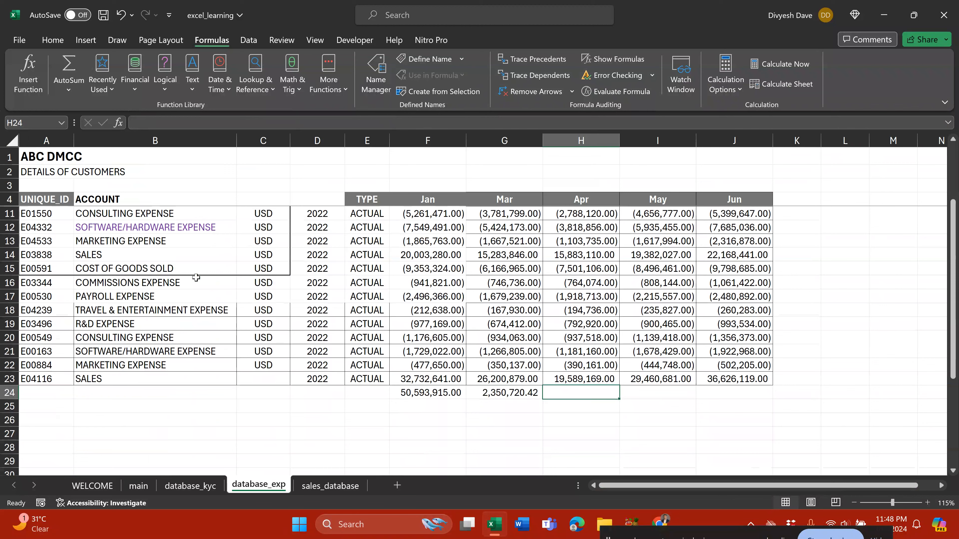
pyautogui.moveTo(166, 242); pyautogui.dragTo(264, 295)
pyautogui.moveTo(263, 255); pyautogui.dragTo(288, 278)
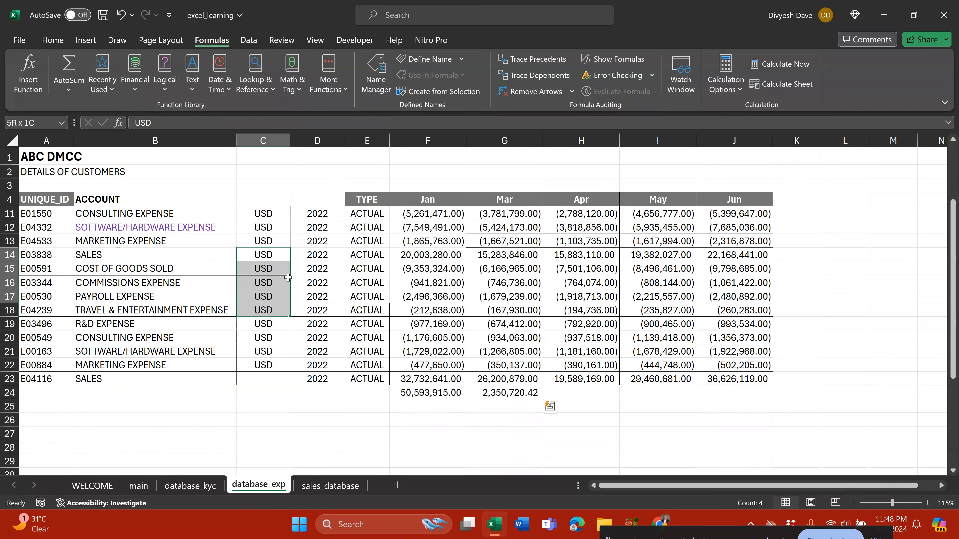
pyautogui.click(334, 253)
pyautogui.click(428, 227)
pyautogui.click(428, 199)
pyautogui.click(52, 39)
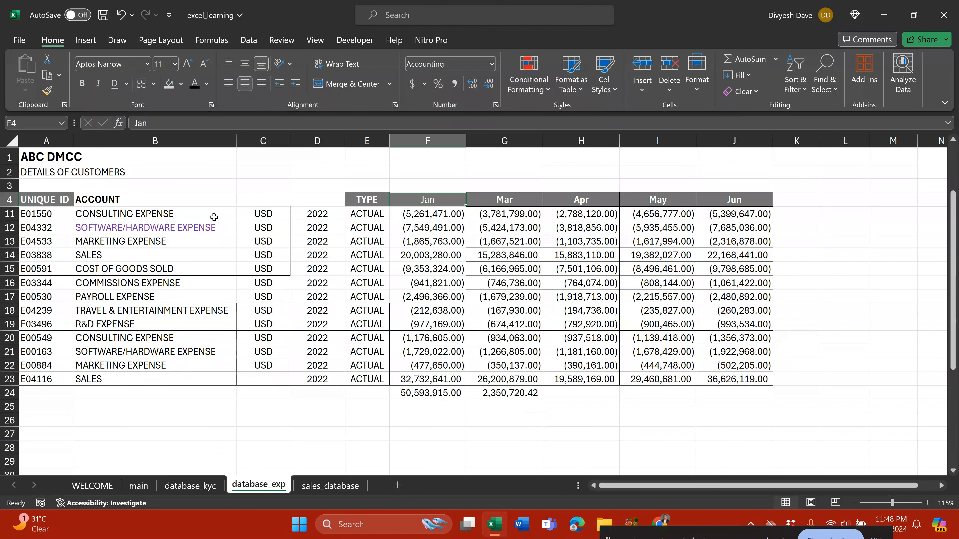
# Switch to the Excel Task sheet in Google Sheets and review the Day-4 block A22:E28 and its quick tasks in E22 and E23.
pyautogui.hotkey('alt', 'Tab')
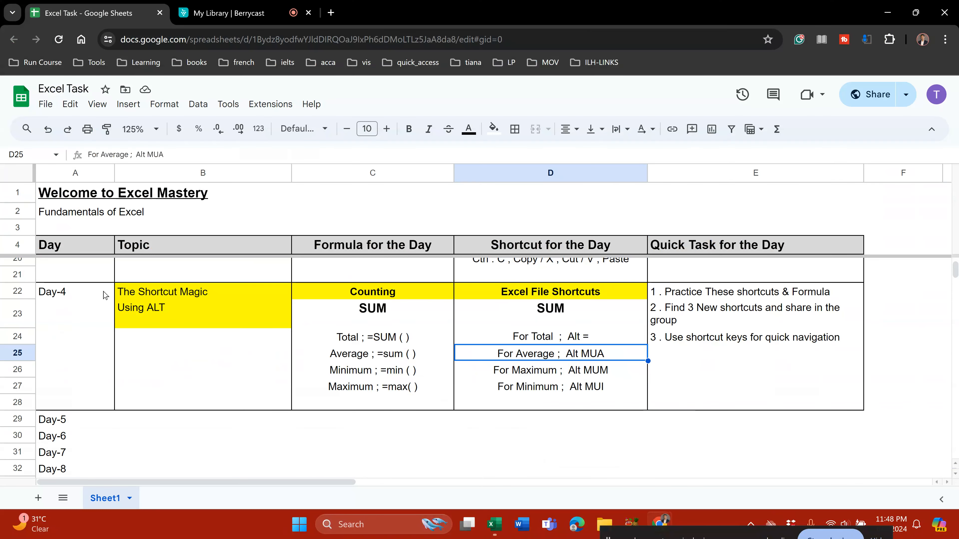
pyautogui.moveTo(80, 296); pyautogui.dragTo(696, 401)
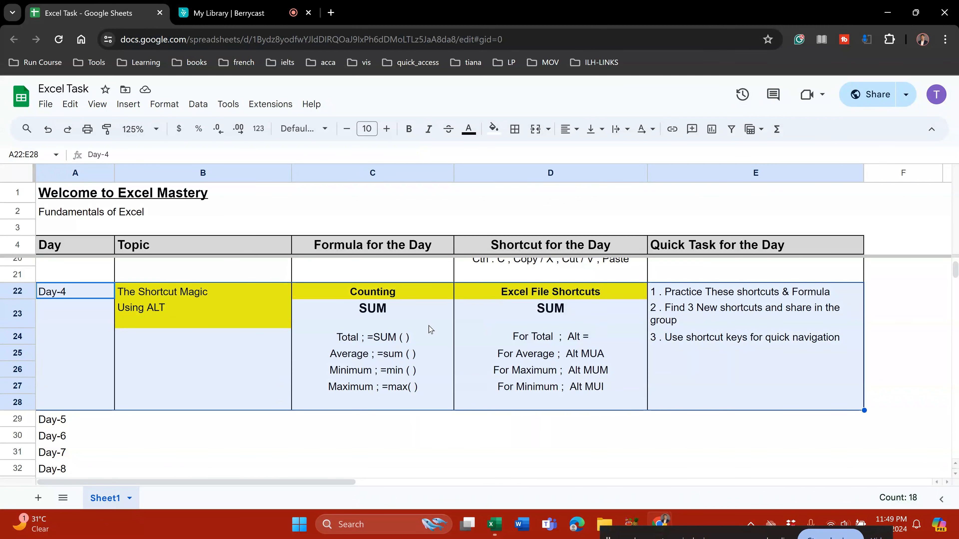
pyautogui.click(691, 296)
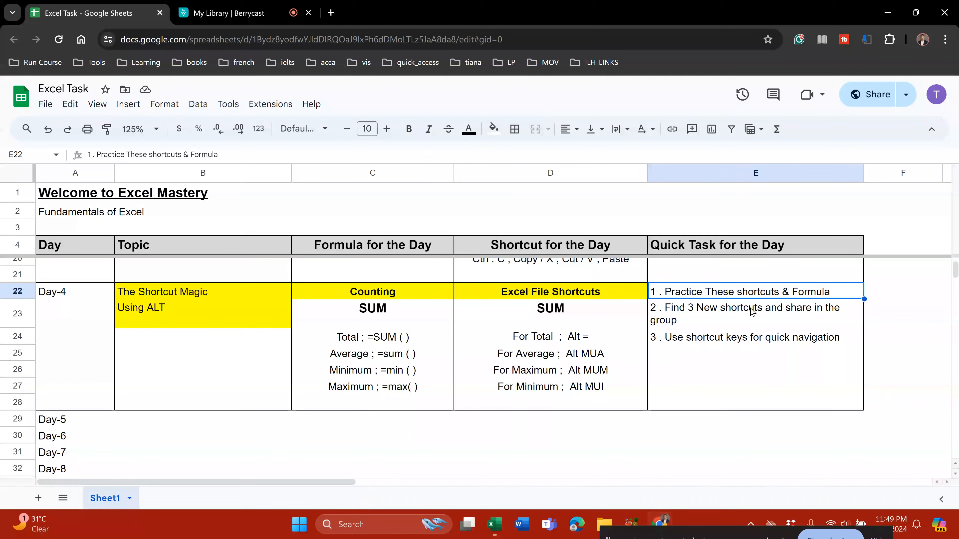
pyautogui.click(689, 319)
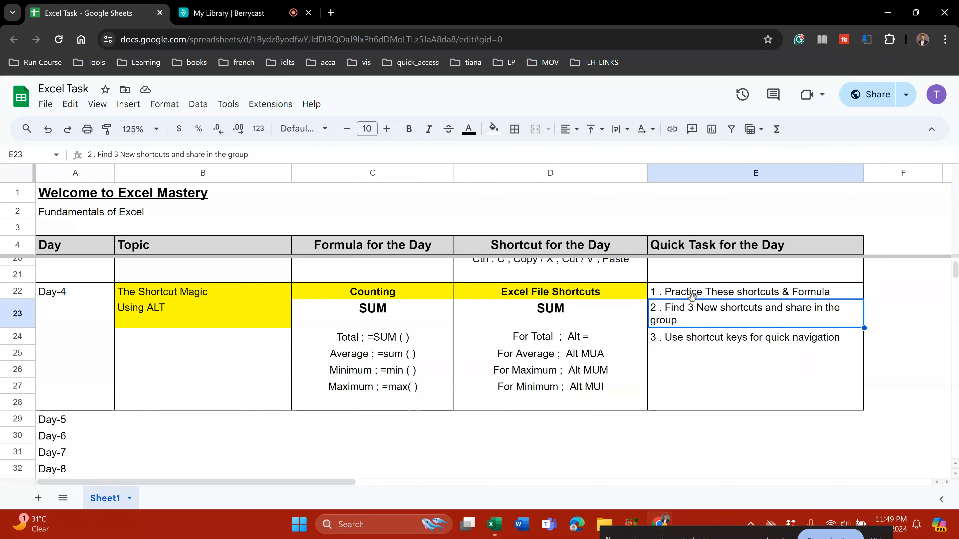
# Look over the shortcut list on Excel's main sheet again, and return to Google Sheets to review the quick navigation task in E24.
pyautogui.hotkey('alt', 'Tab')
pyautogui.press('alt')
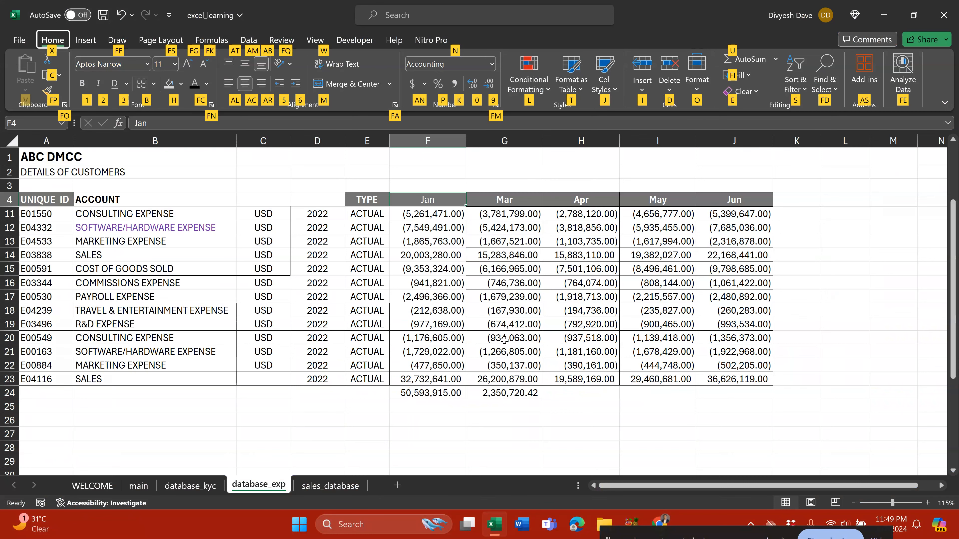
pyautogui.click(139, 487)
pyautogui.click(140, 488)
pyautogui.scroll(5, 189, 395)
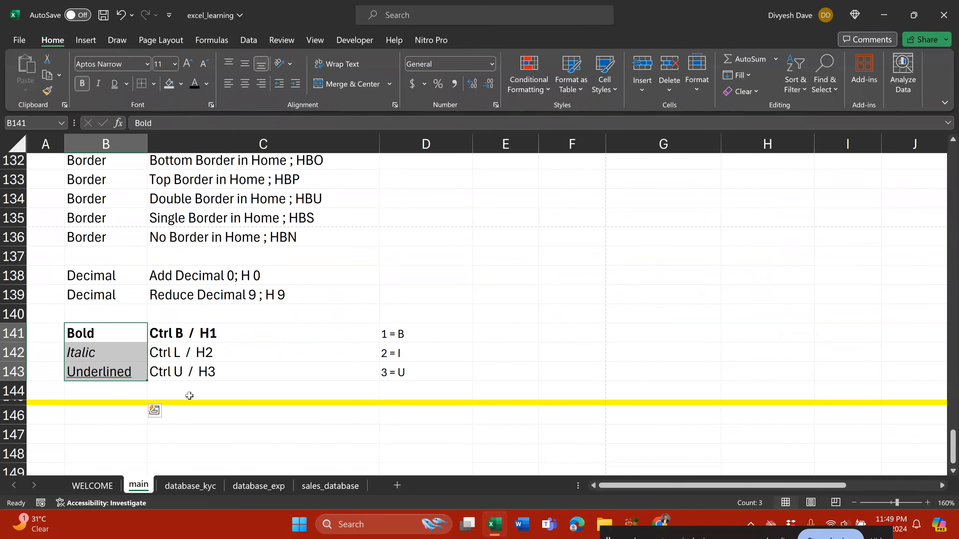
pyautogui.scroll(3, 189, 395)
pyautogui.scroll(-6, 189, 395)
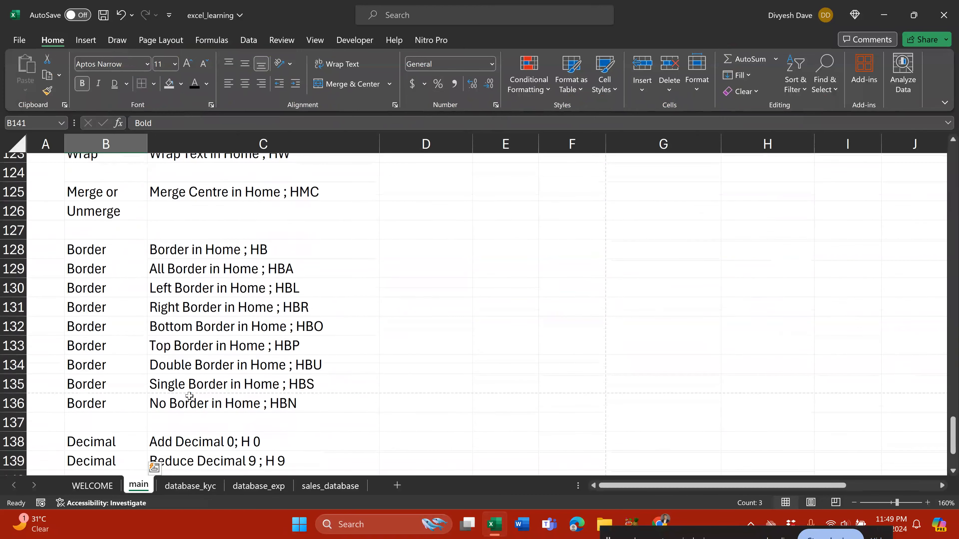
pyautogui.hotkey('alt', 'Tab')
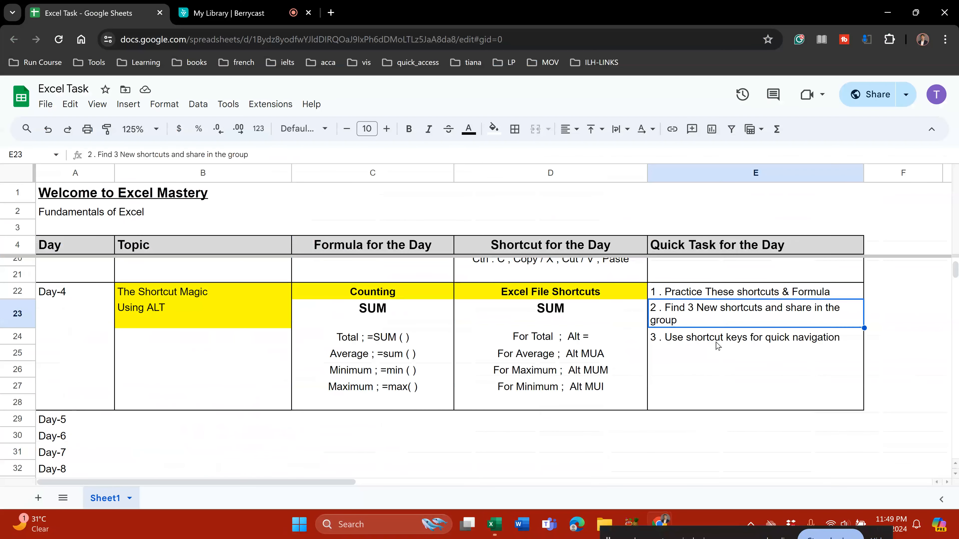
pyautogui.click(684, 343)
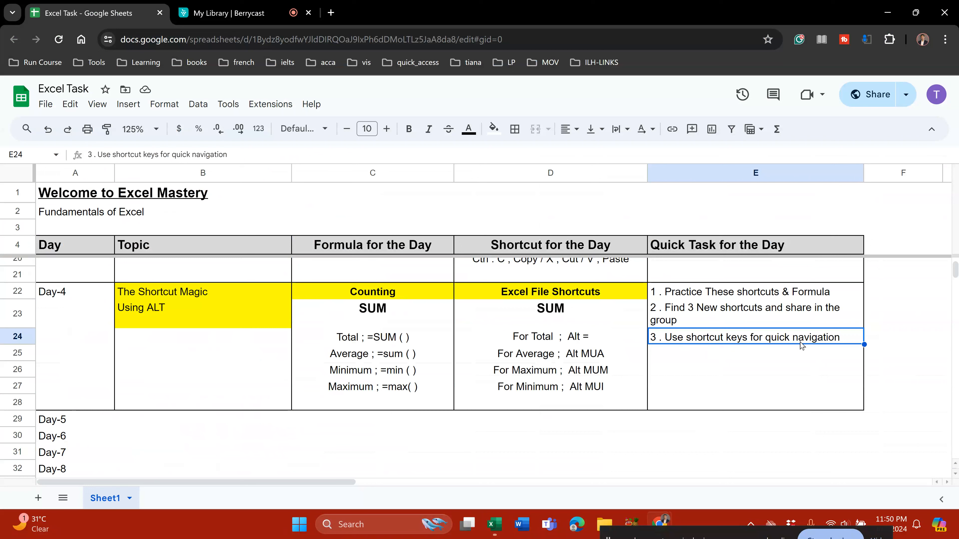